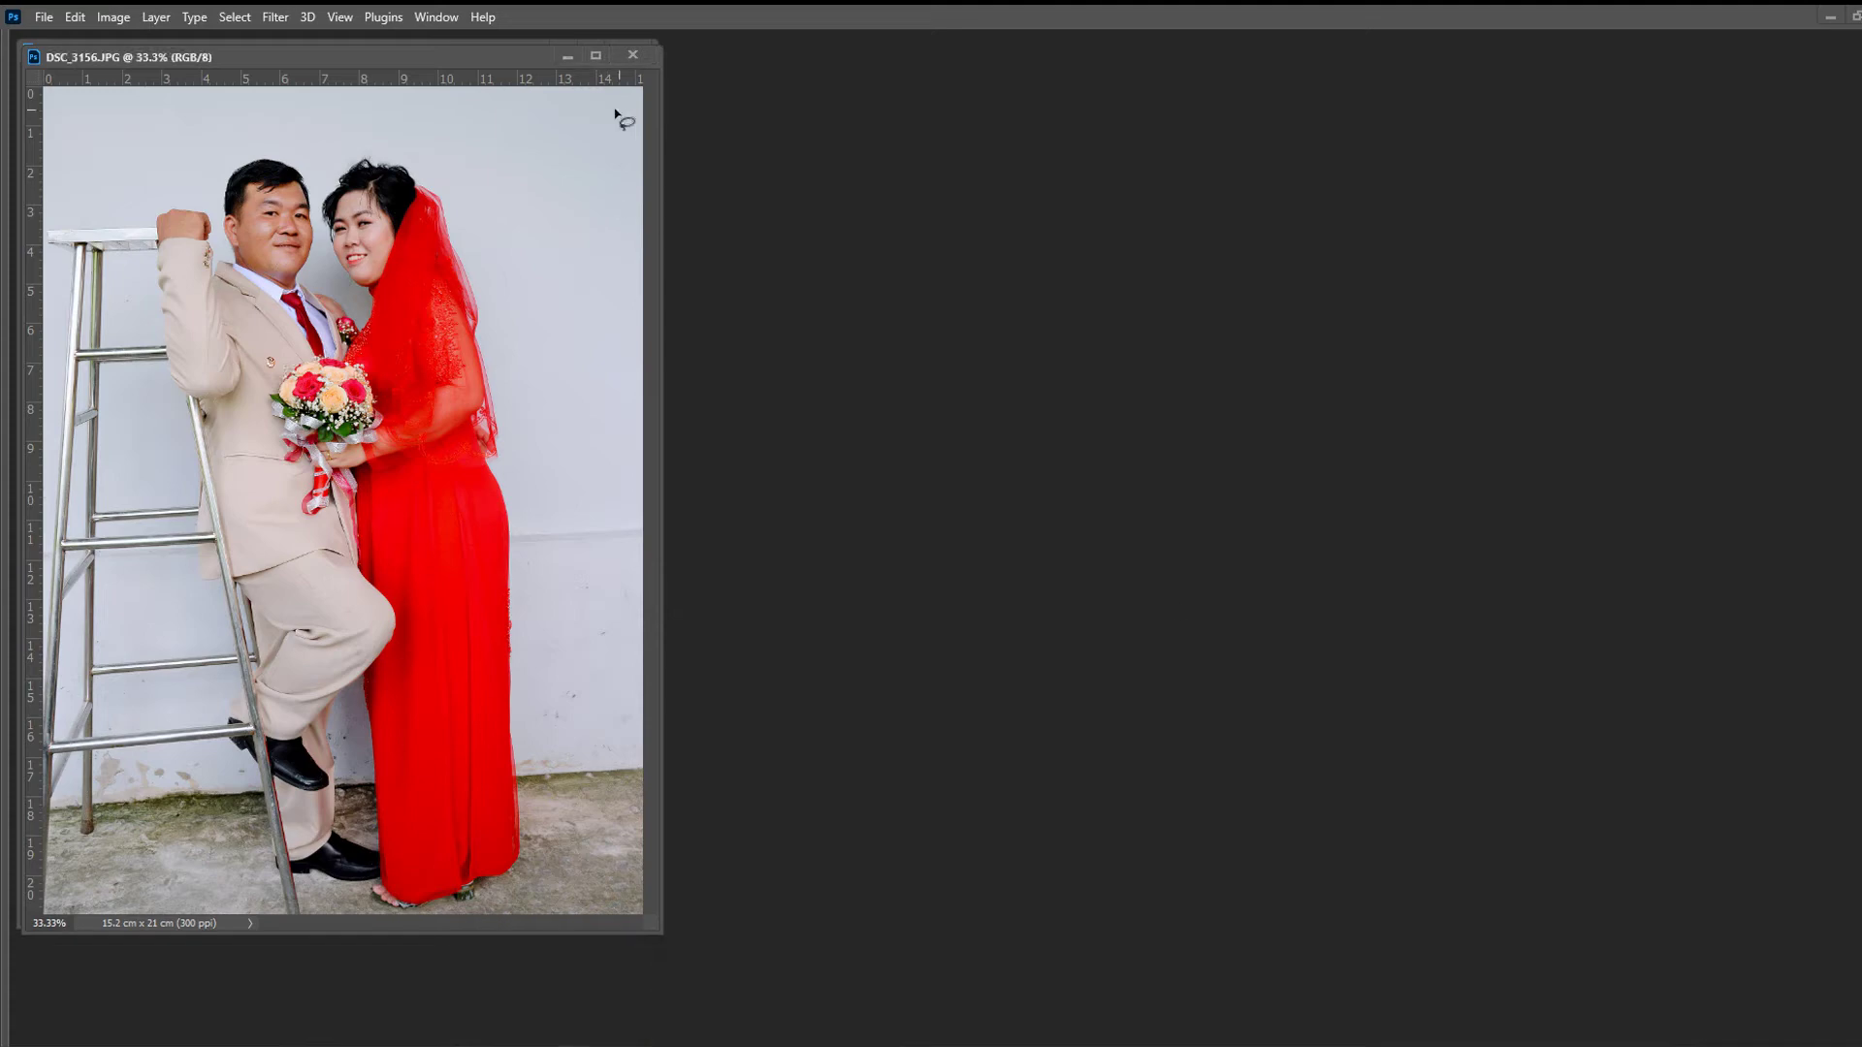
# - Dock DSC_3156 as a tab beside DSC_3155 and check System Info shows version 22.4.1
pyautogui.moveTo(359, 60); pyautogui.dragTo(573, 68)
pyautogui.click(436, 16)
pyautogui.moveTo(481, 16)
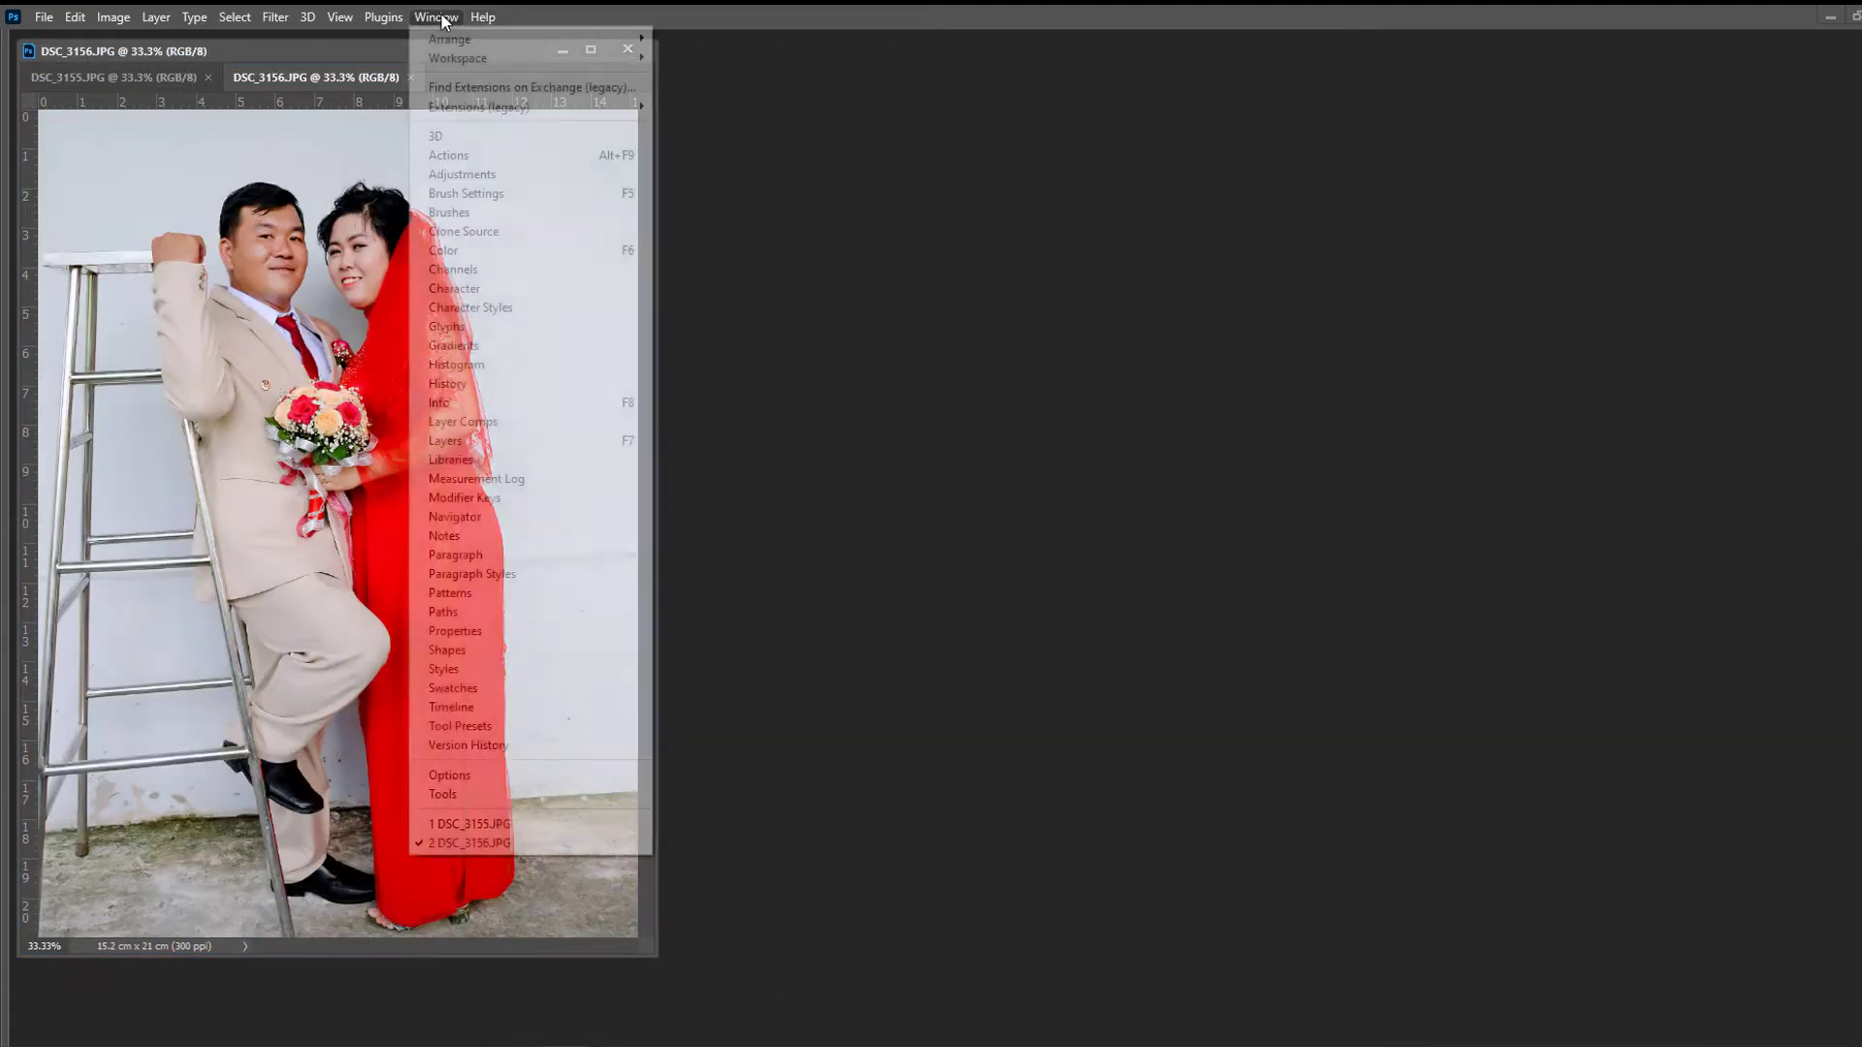
pyautogui.click(538, 148)
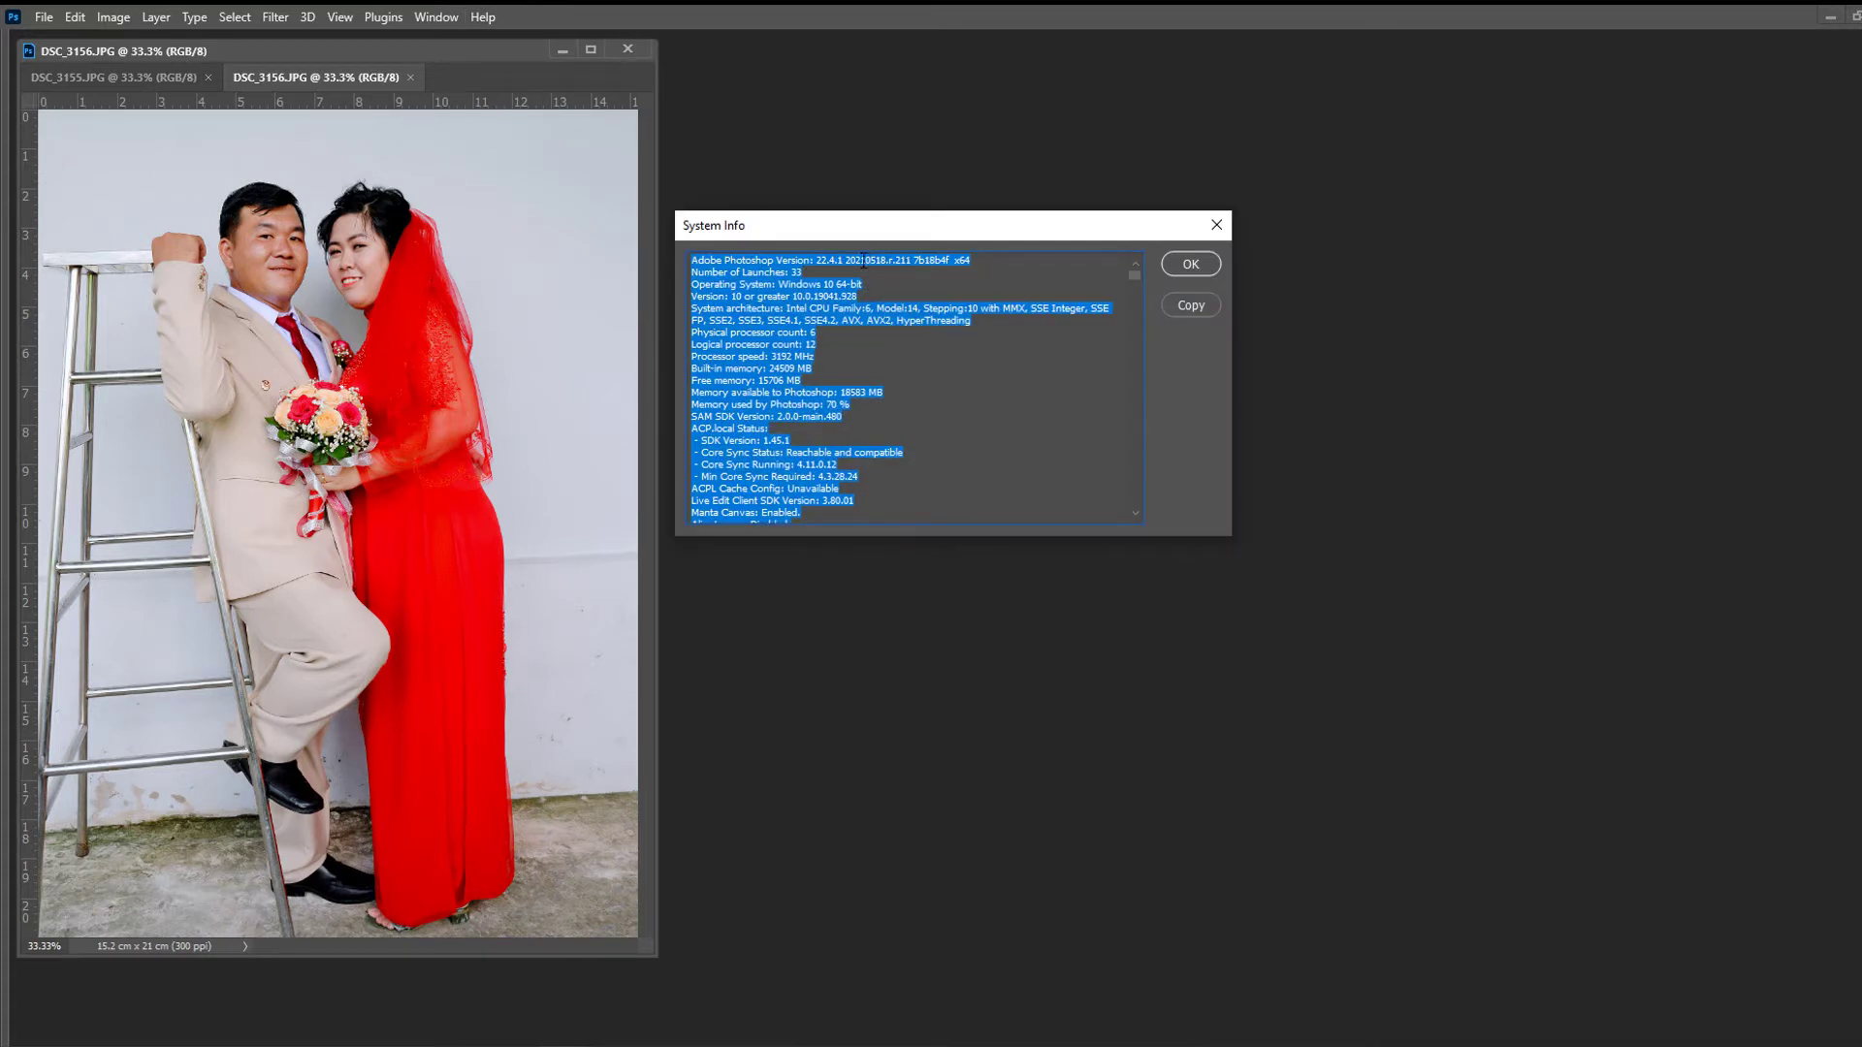
pyautogui.click(863, 260)
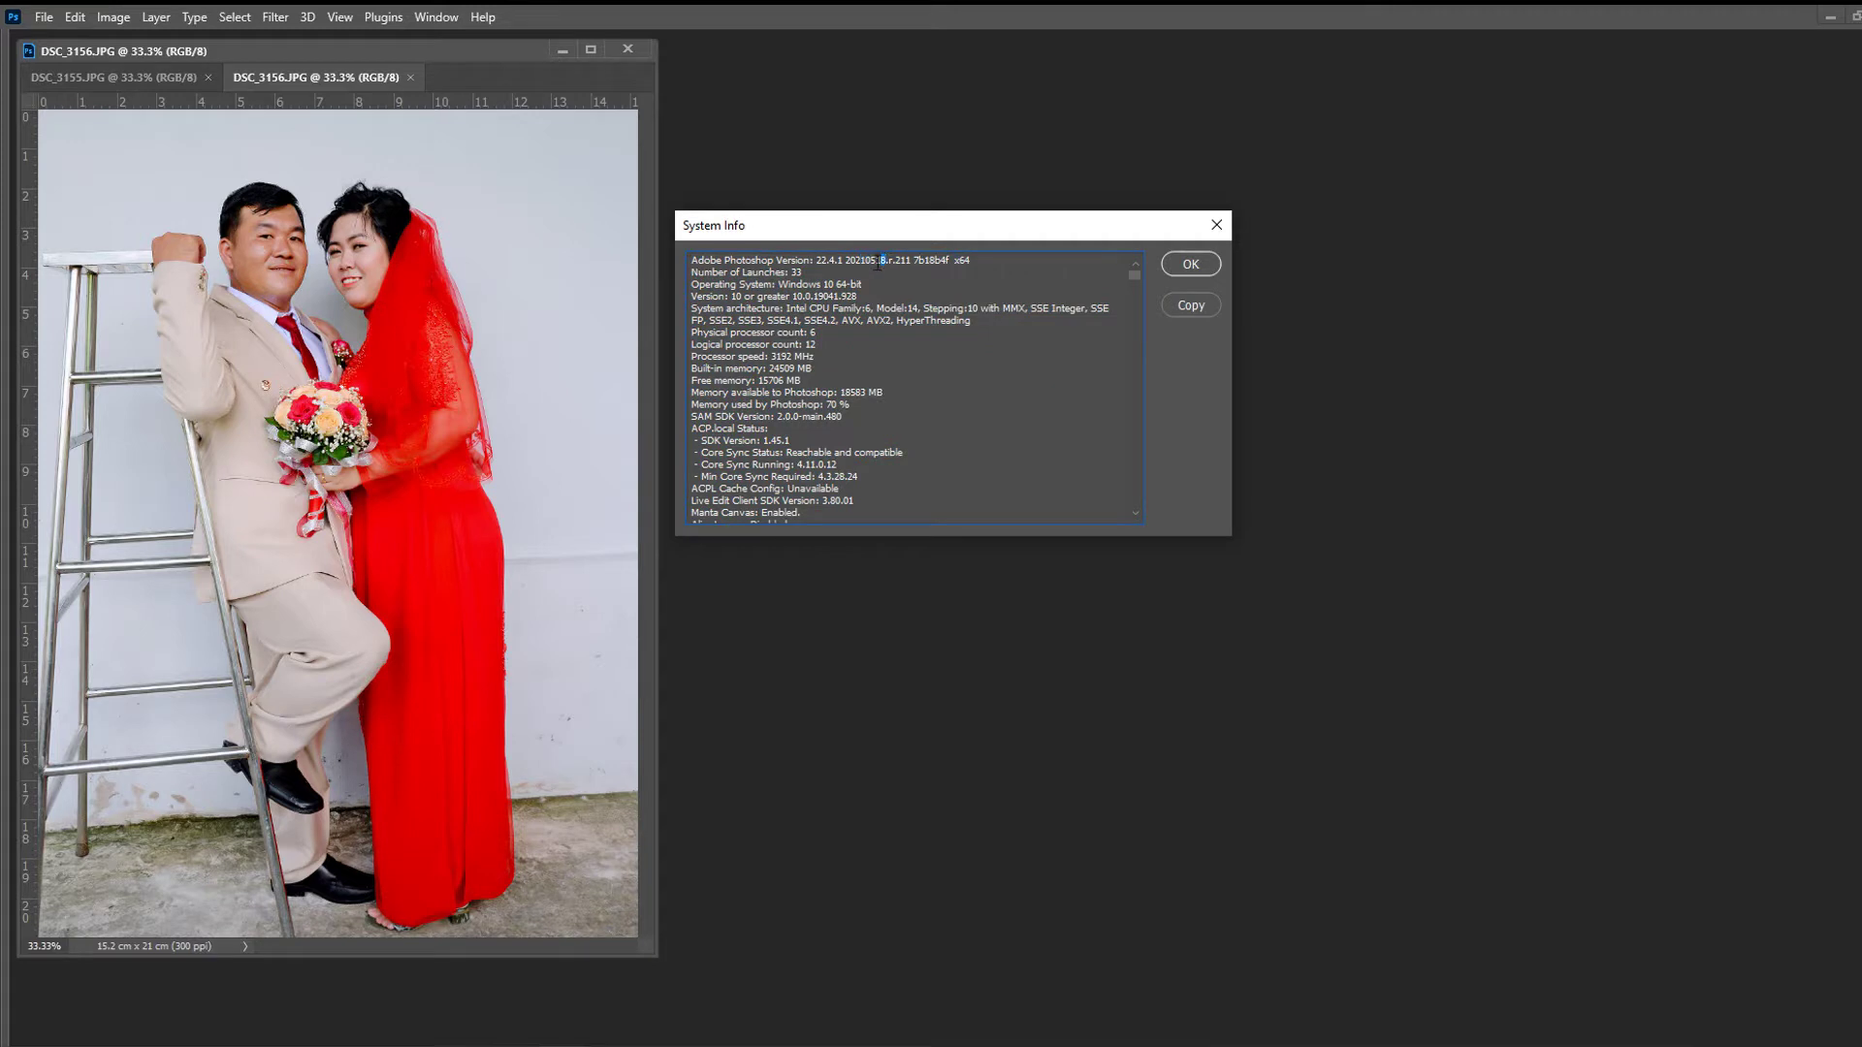
pyautogui.click(1192, 264)
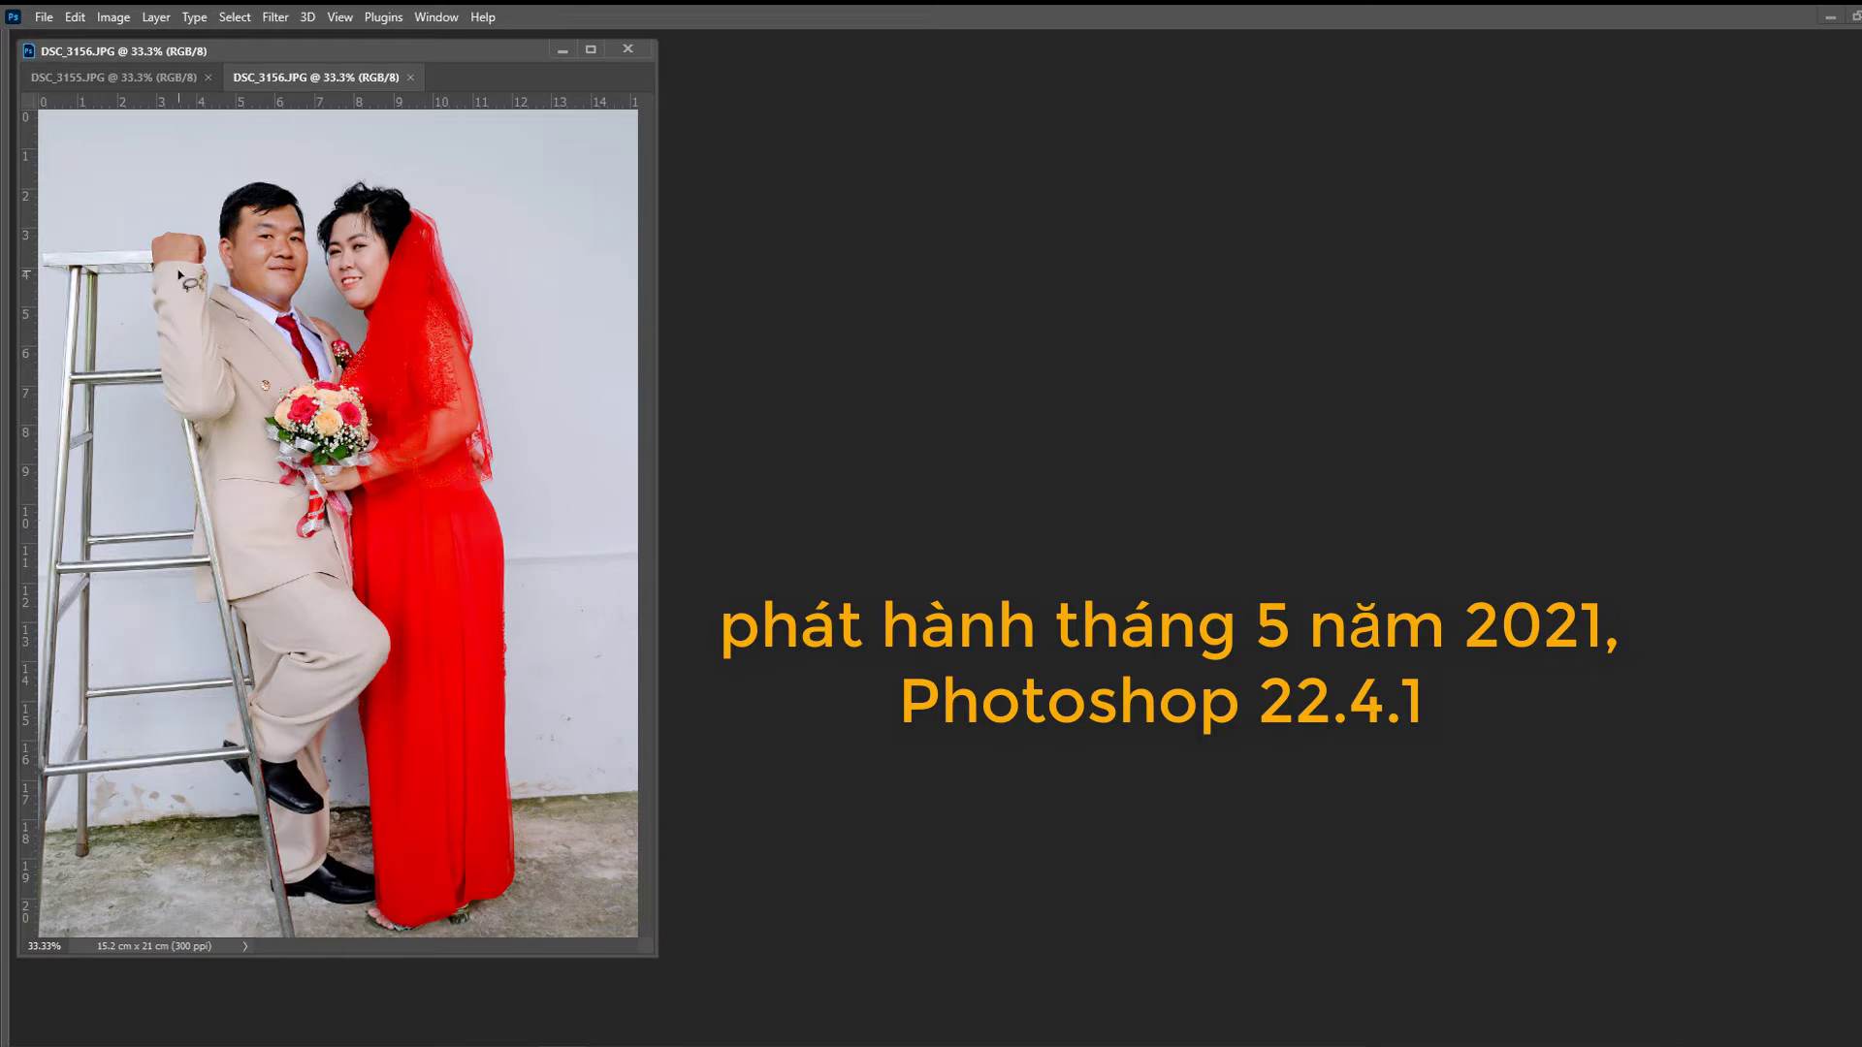
pyautogui.moveTo(399, 55); pyautogui.dragTo(400, 55)
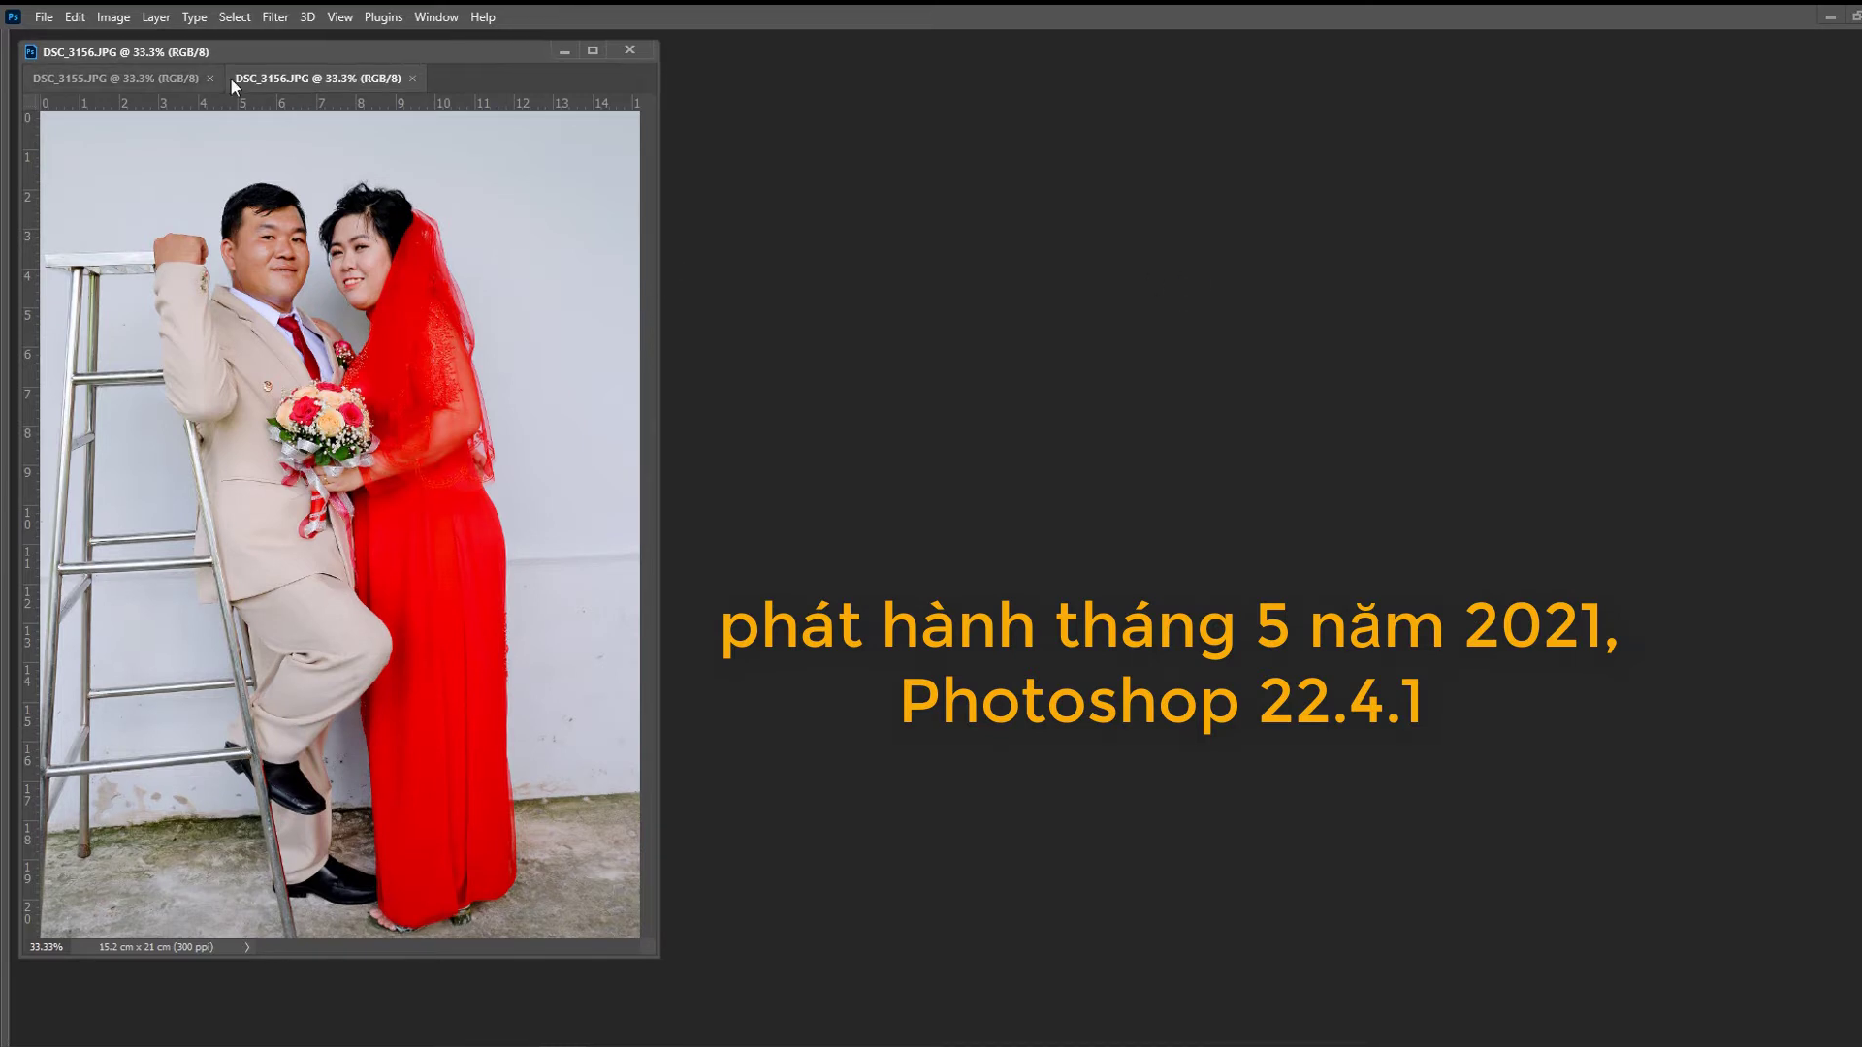
# - Bring DSC_3155 to the front and open its Save As / Save a Copy options without saving
pyautogui.click(151, 81)
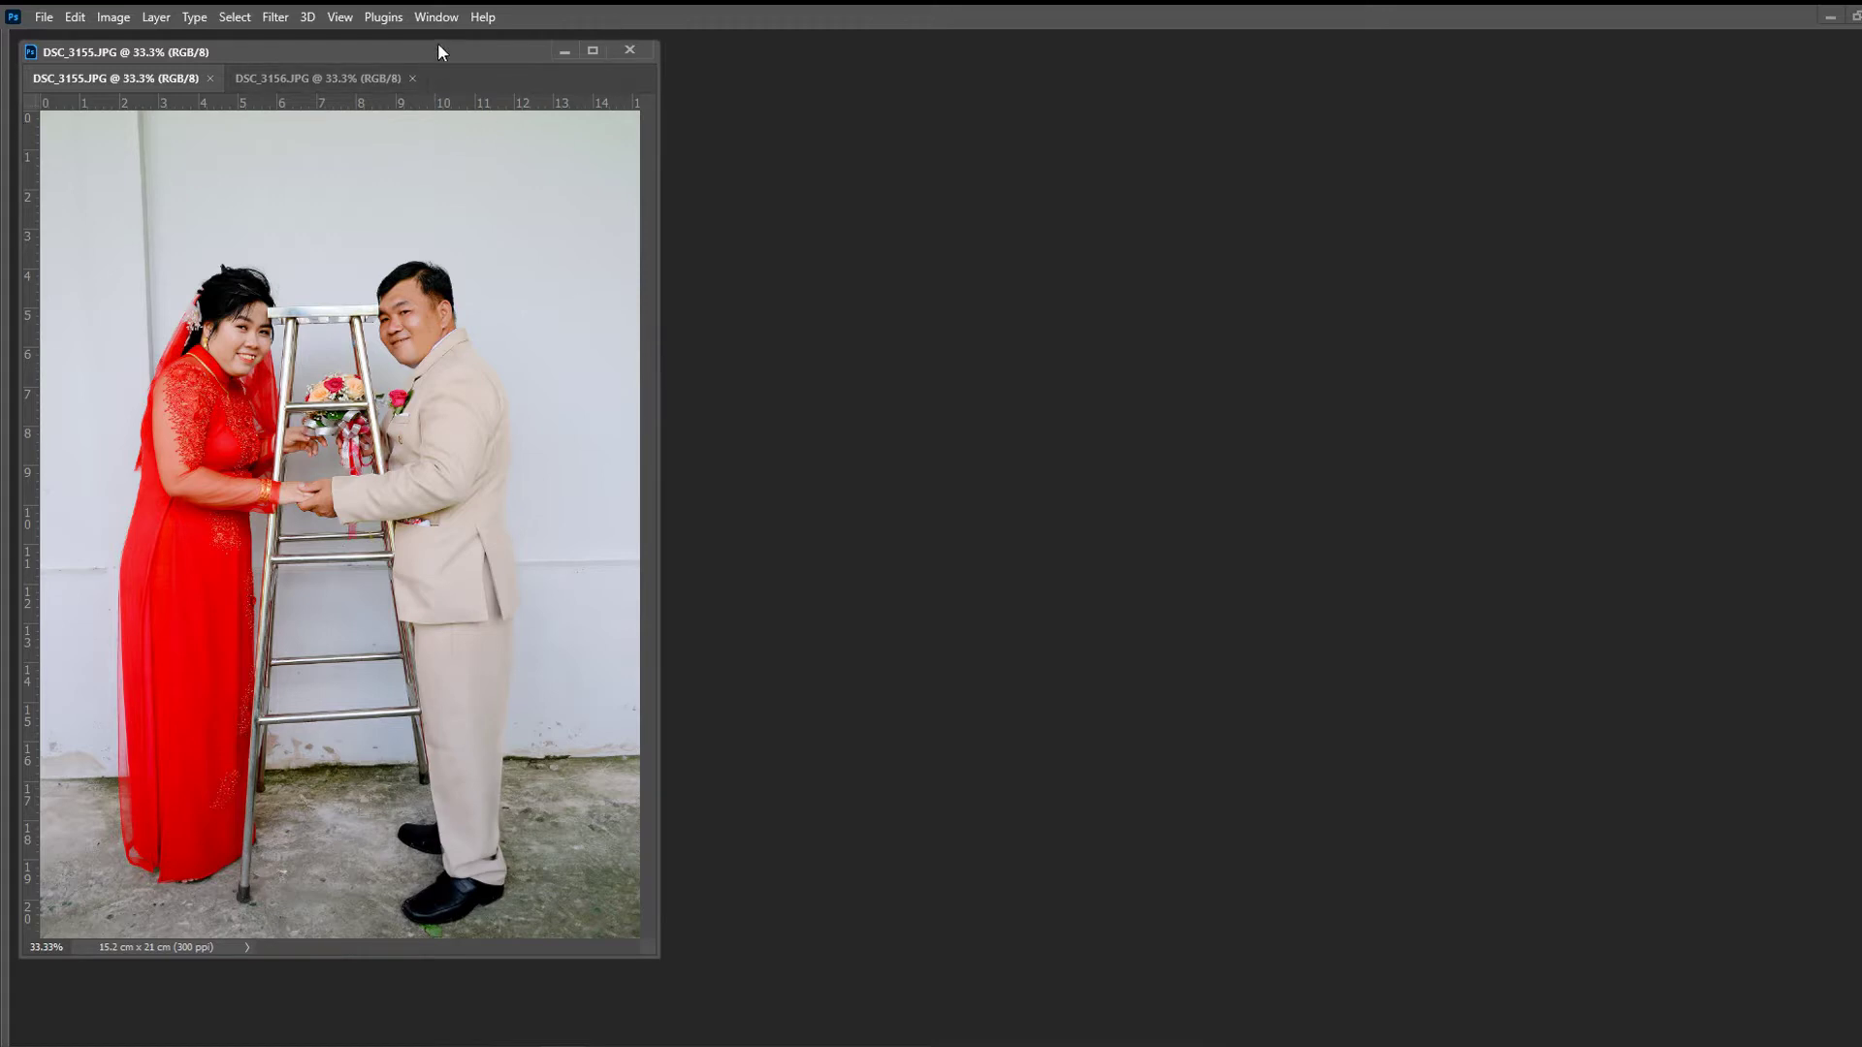
pyautogui.moveTo(449, 48); pyautogui.dragTo(581, 73)
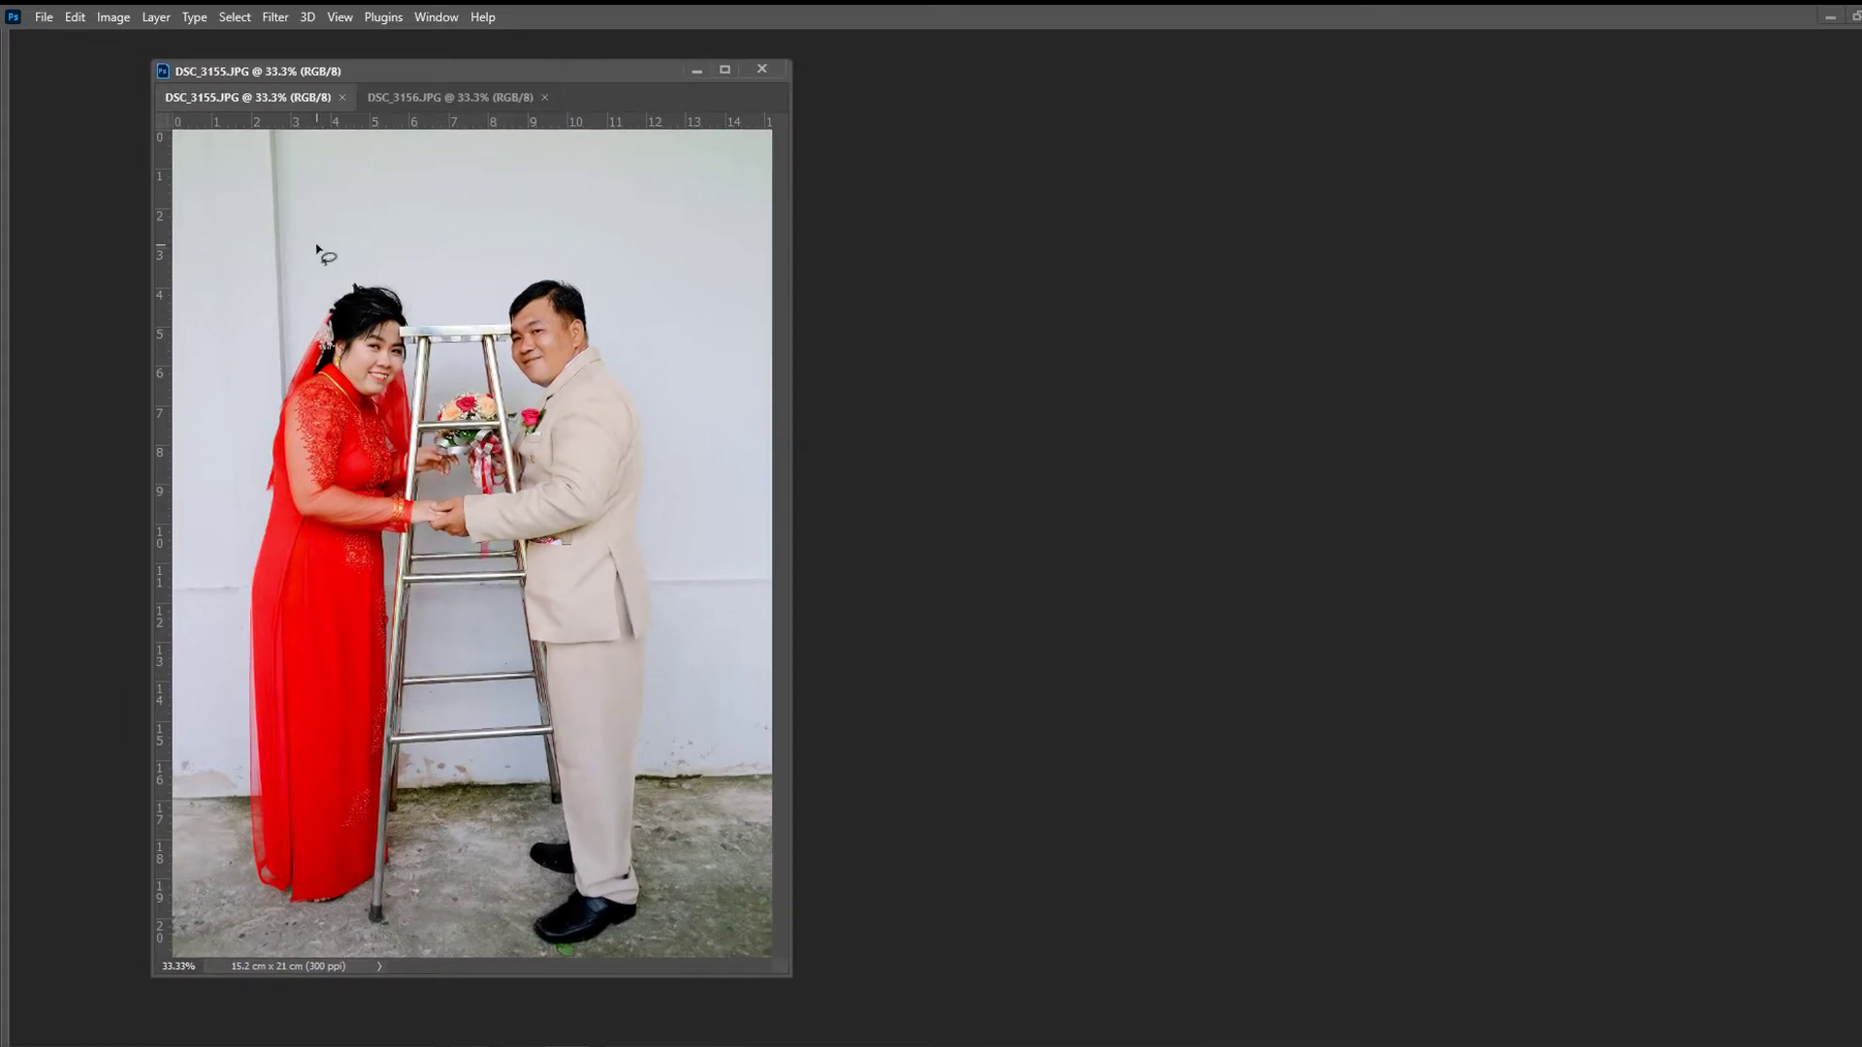
pyautogui.click(44, 18)
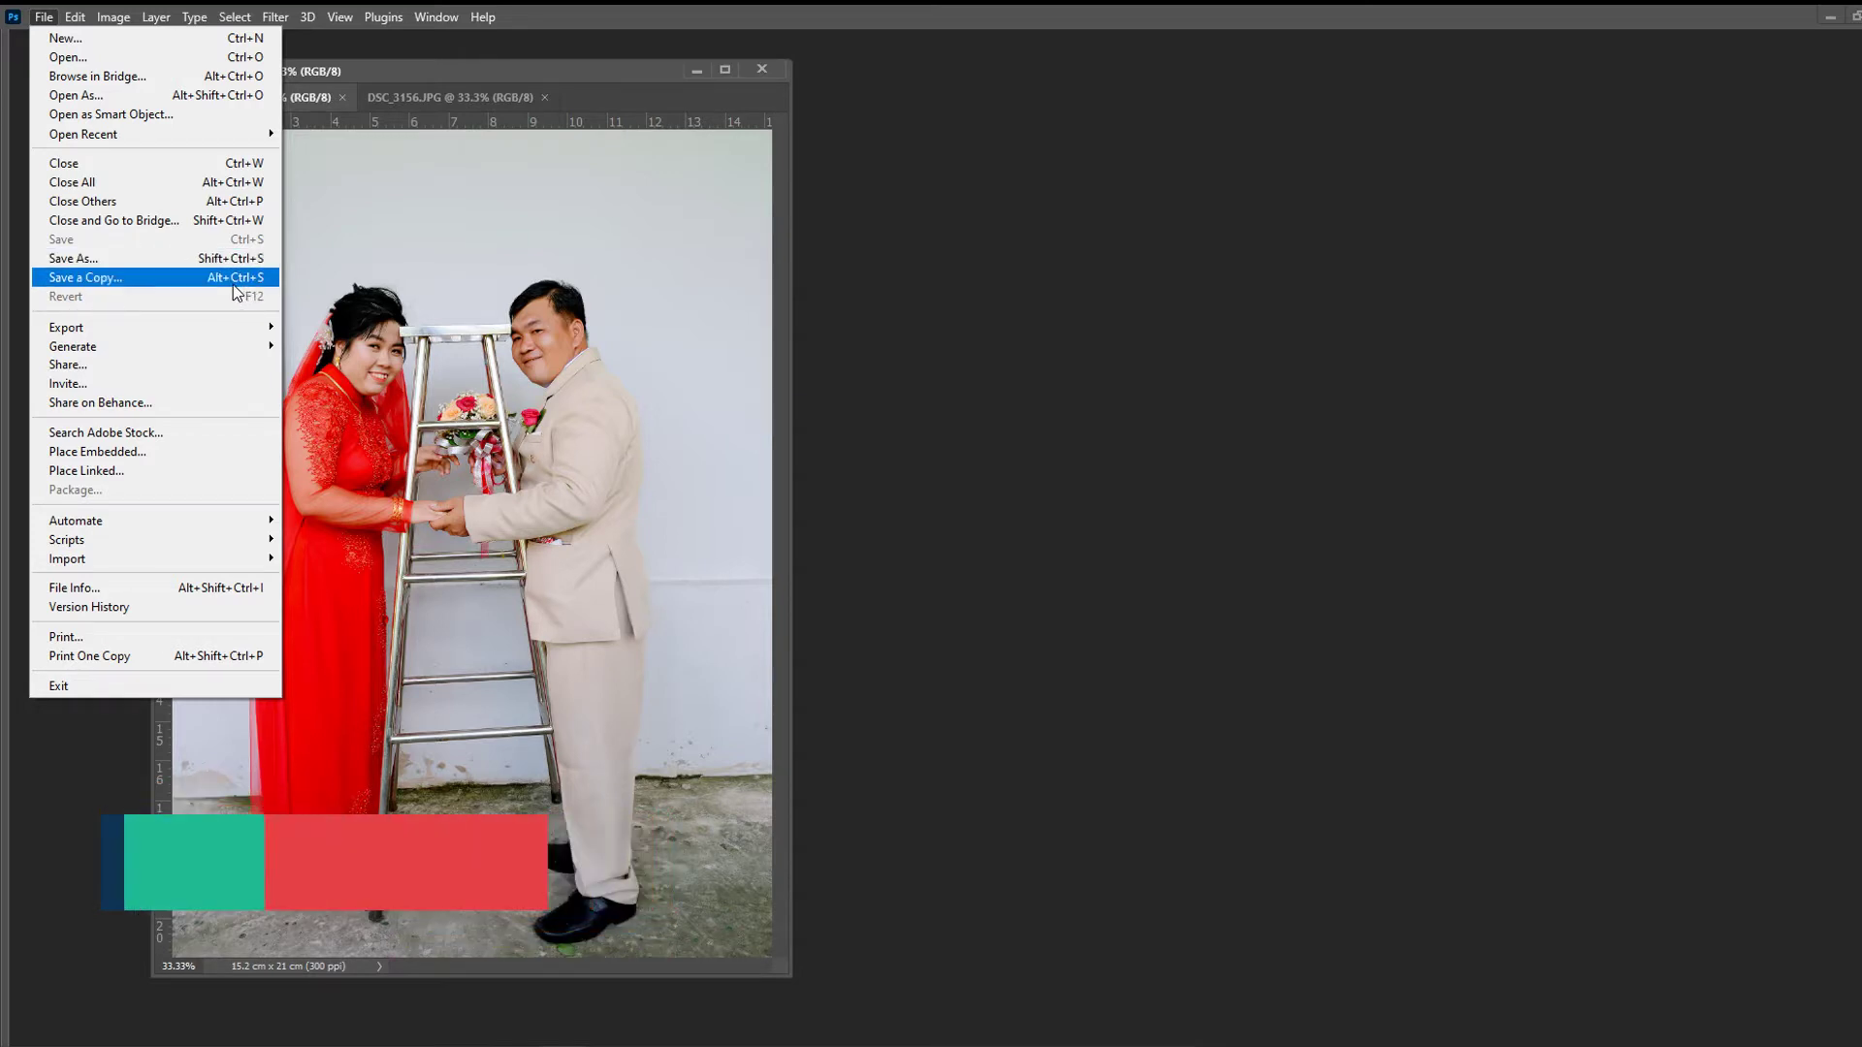
pyautogui.click(171, 258)
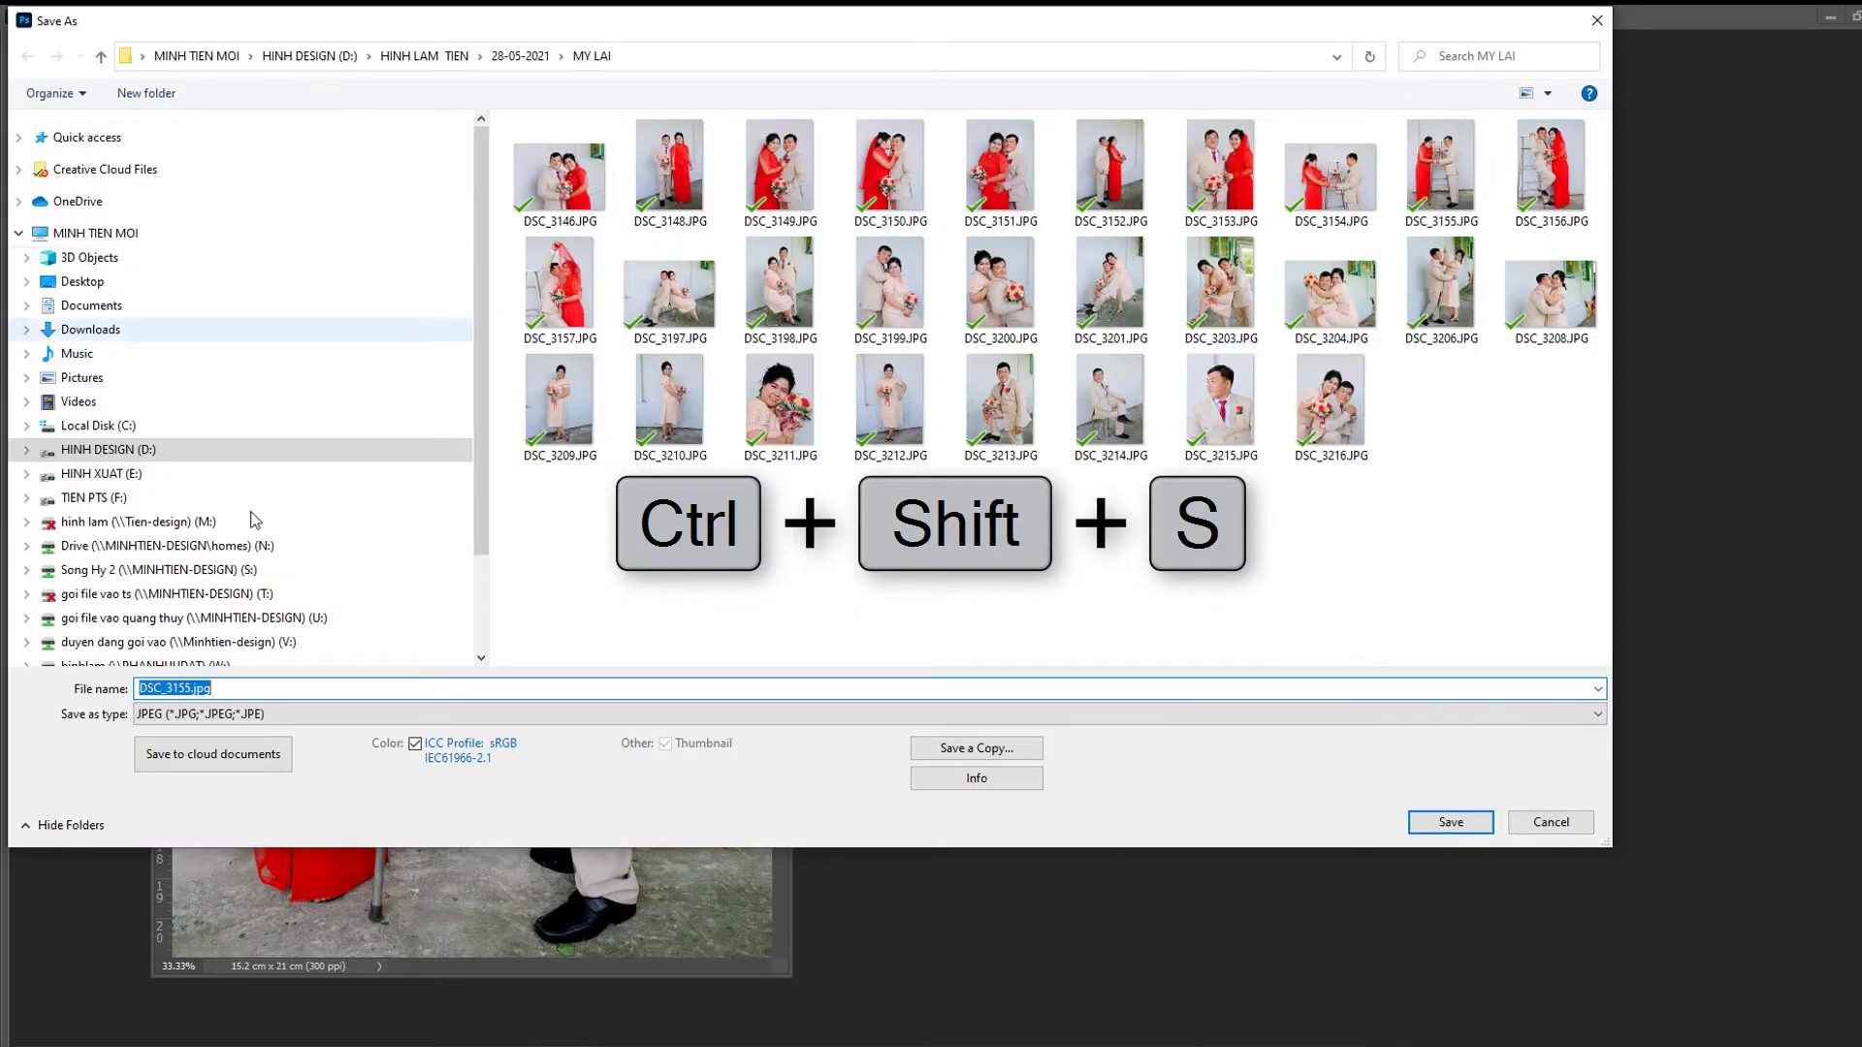
pyautogui.click(975, 753)
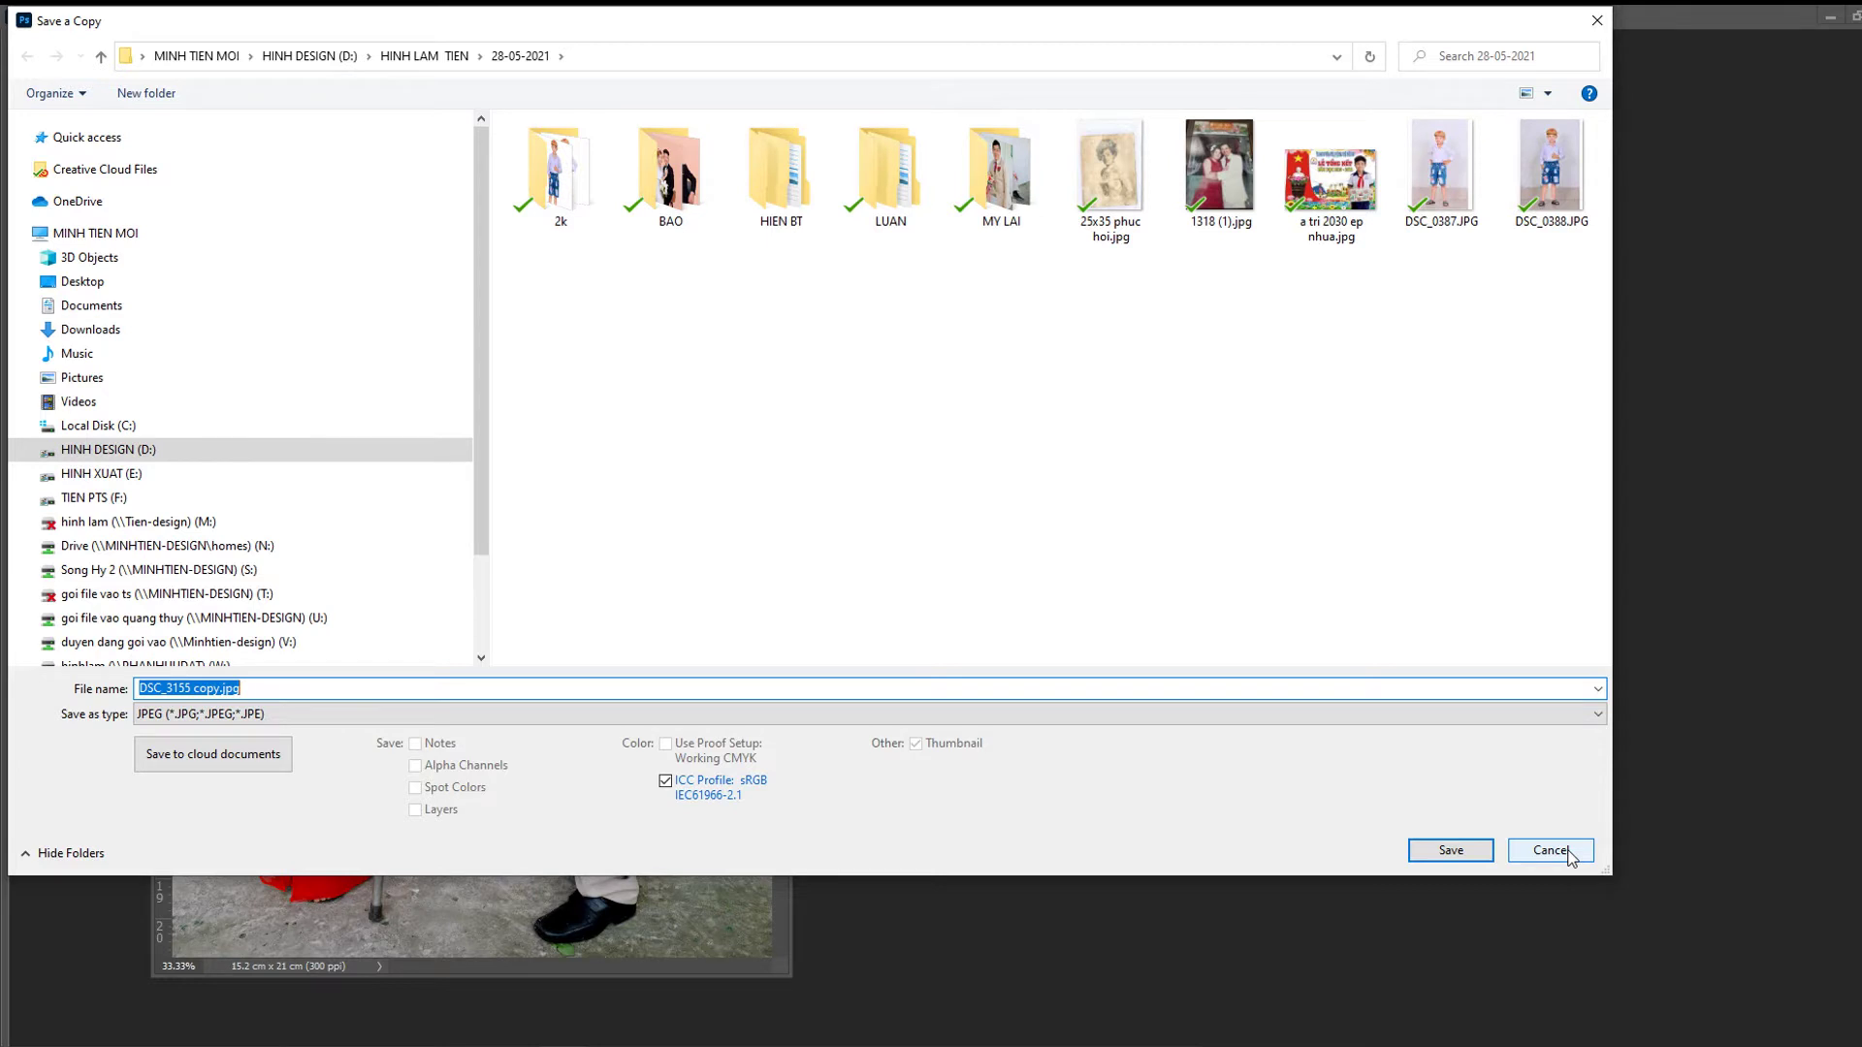
pyautogui.click(1550, 851)
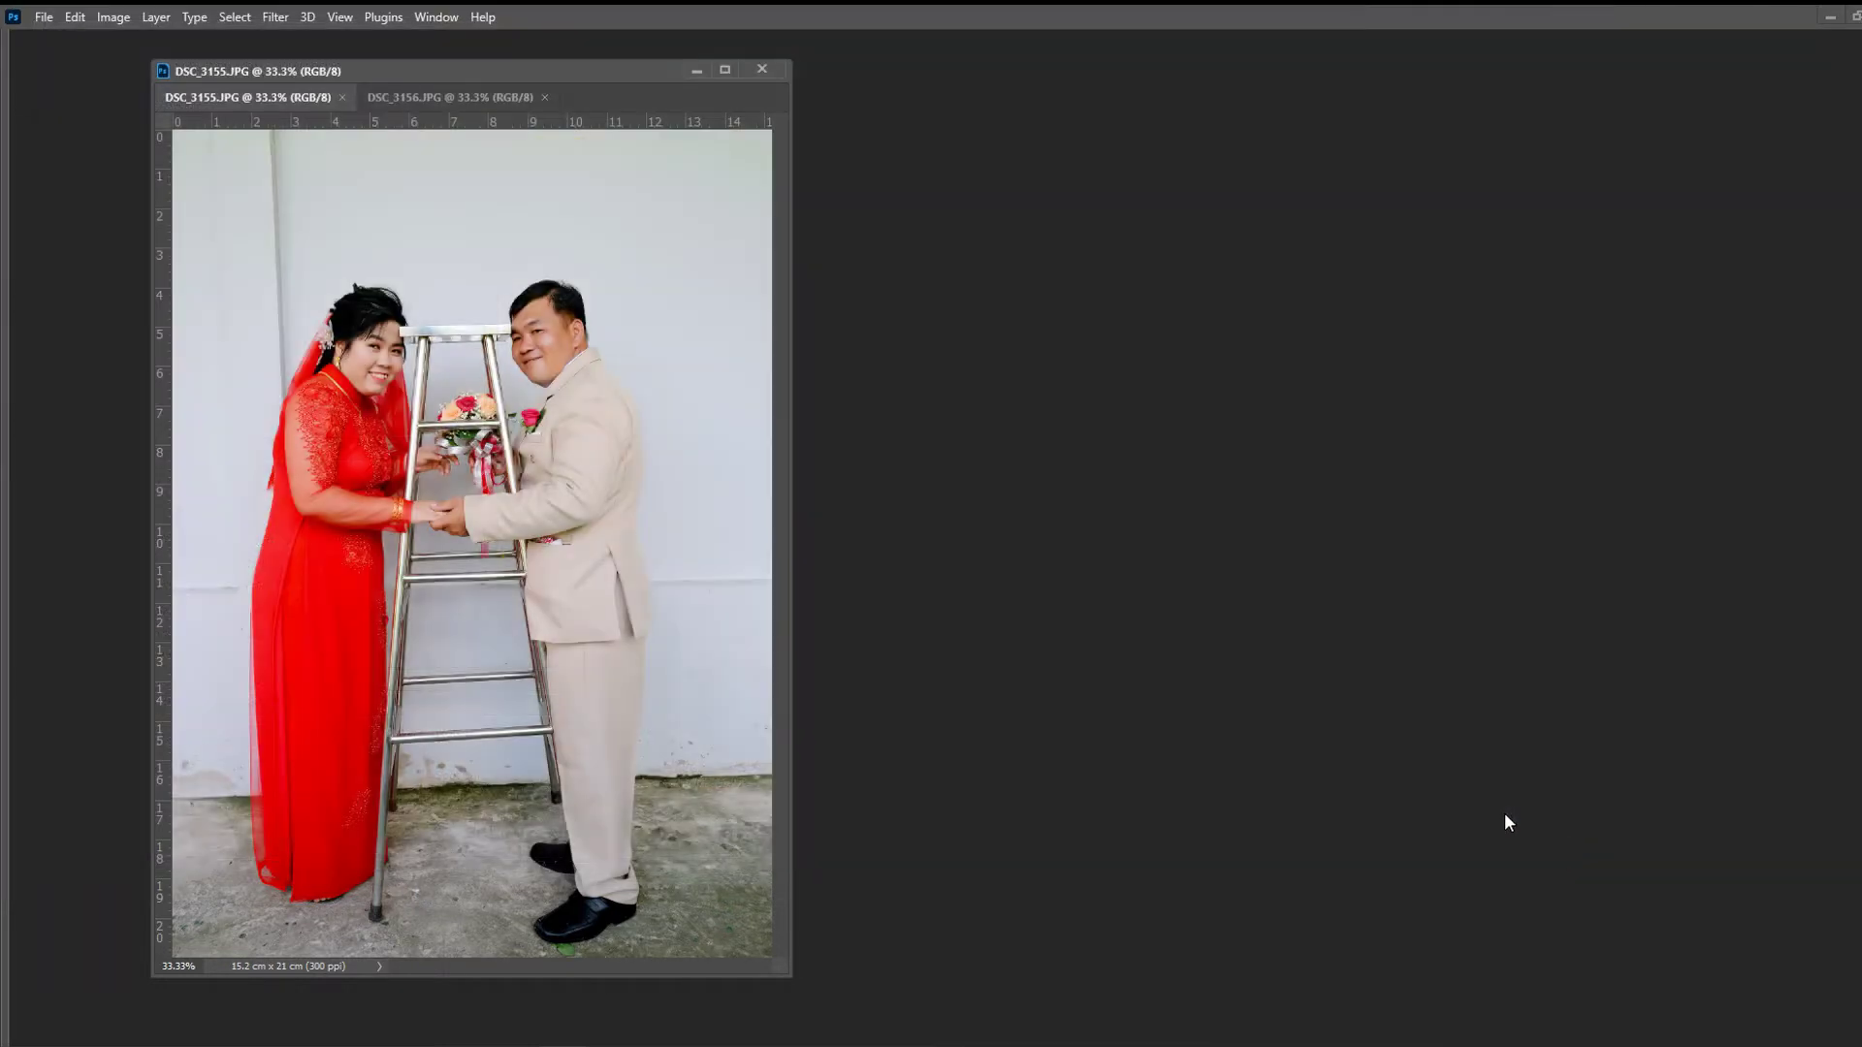
# - Start a copy-save of DSC_3155, trim 'copy' from the file name, then cancel
pyautogui.click(44, 16)
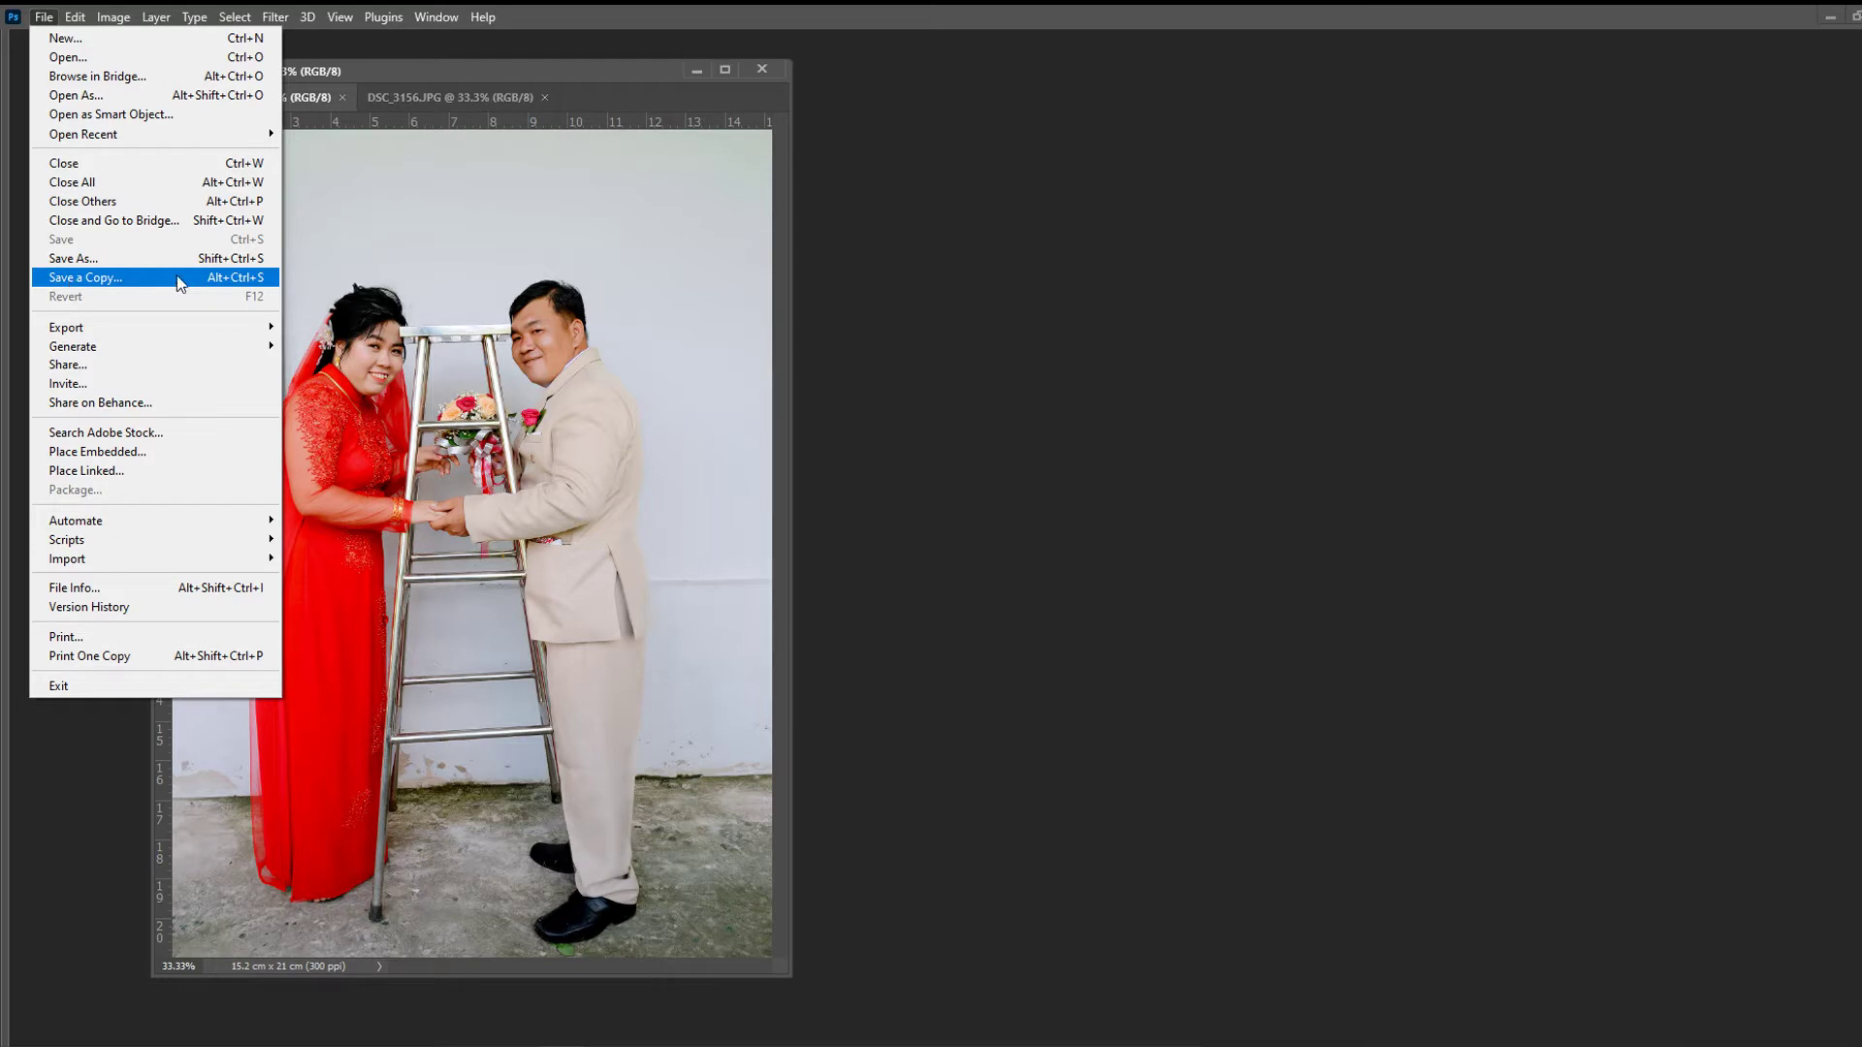
pyautogui.click(231, 278)
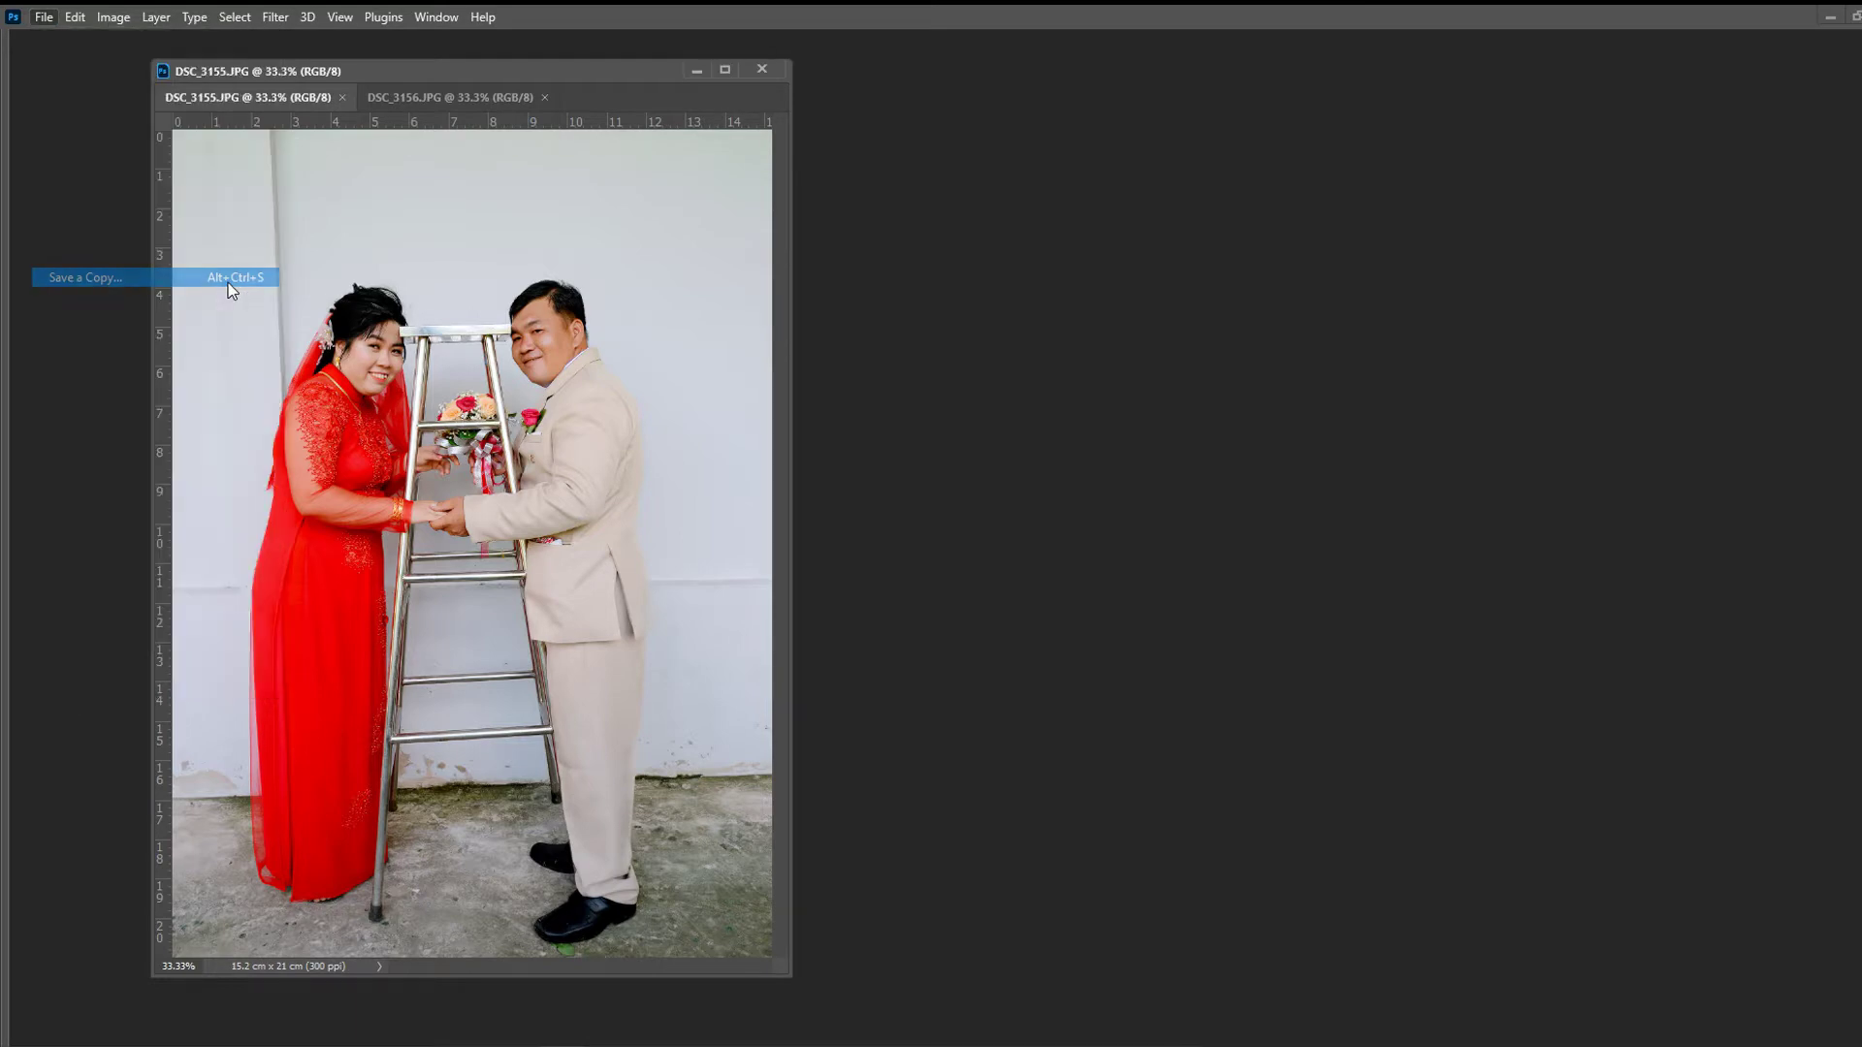
pyautogui.click(296, 715)
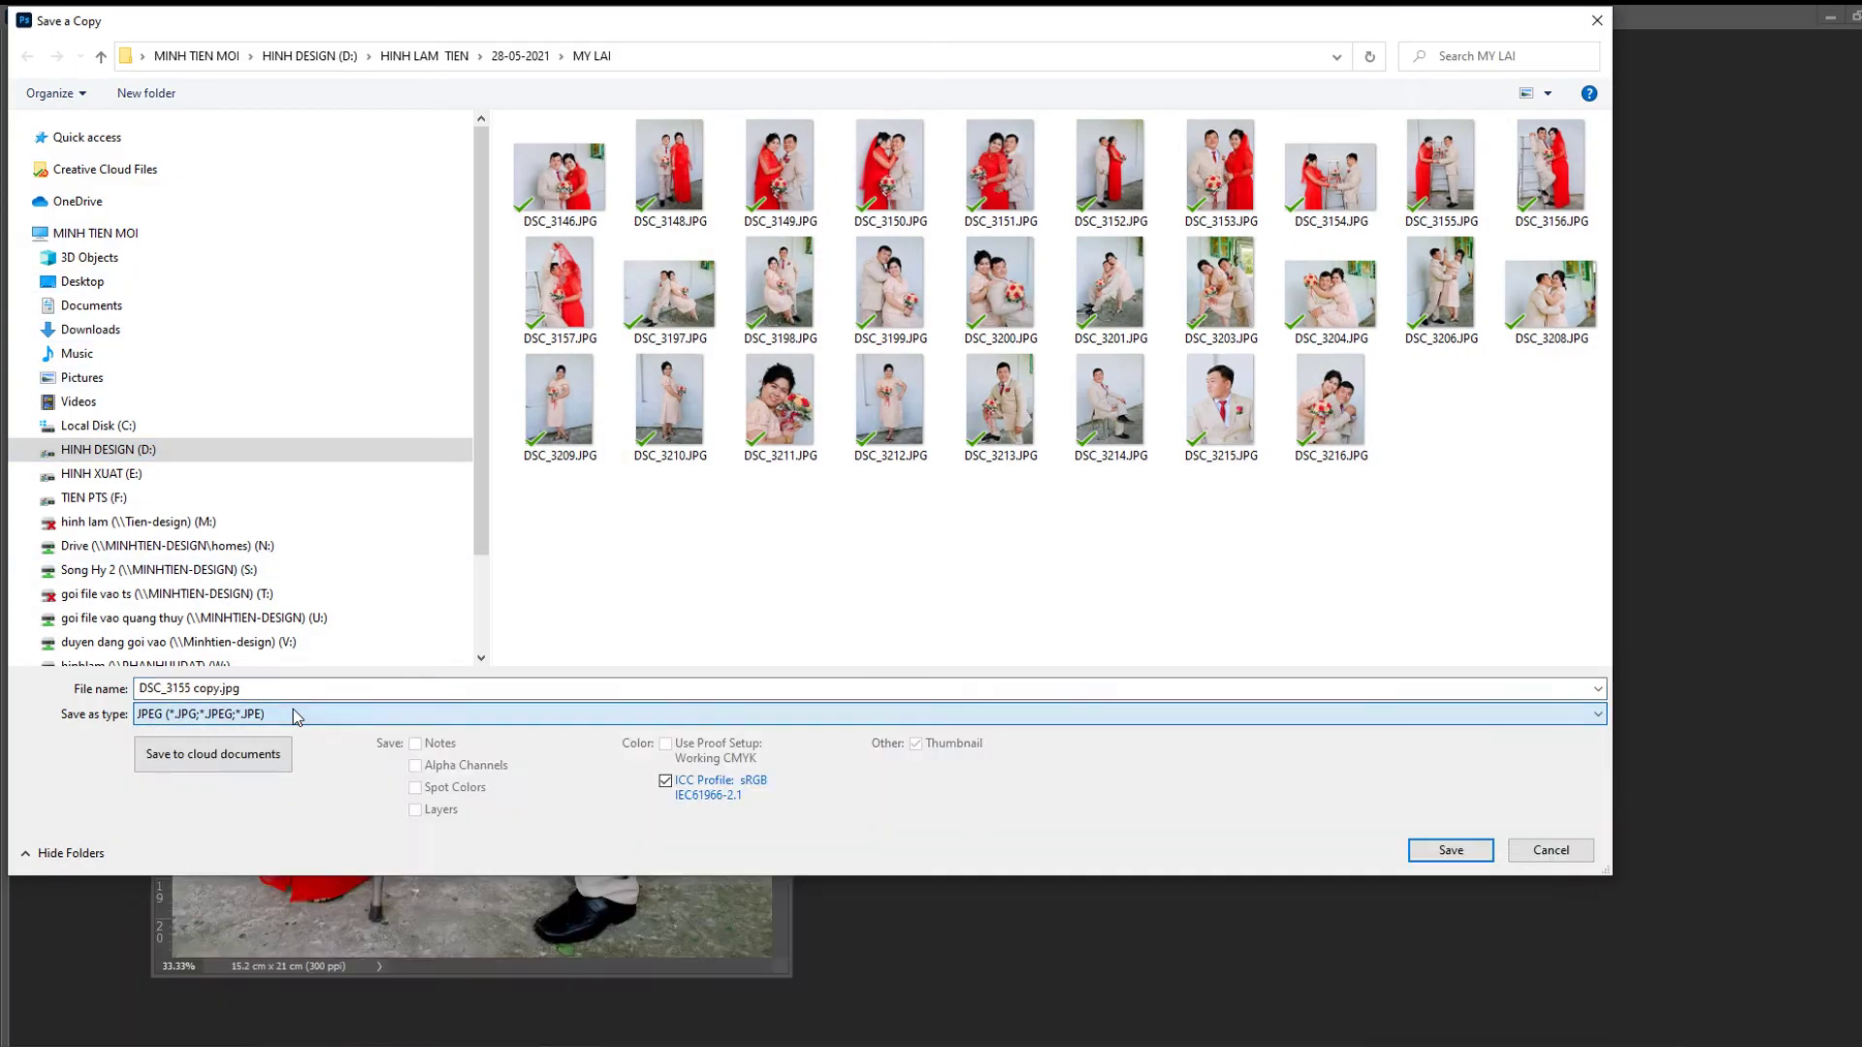
pyautogui.click(204, 692)
pyautogui.moveTo(222, 688); pyautogui.dragTo(197, 690)
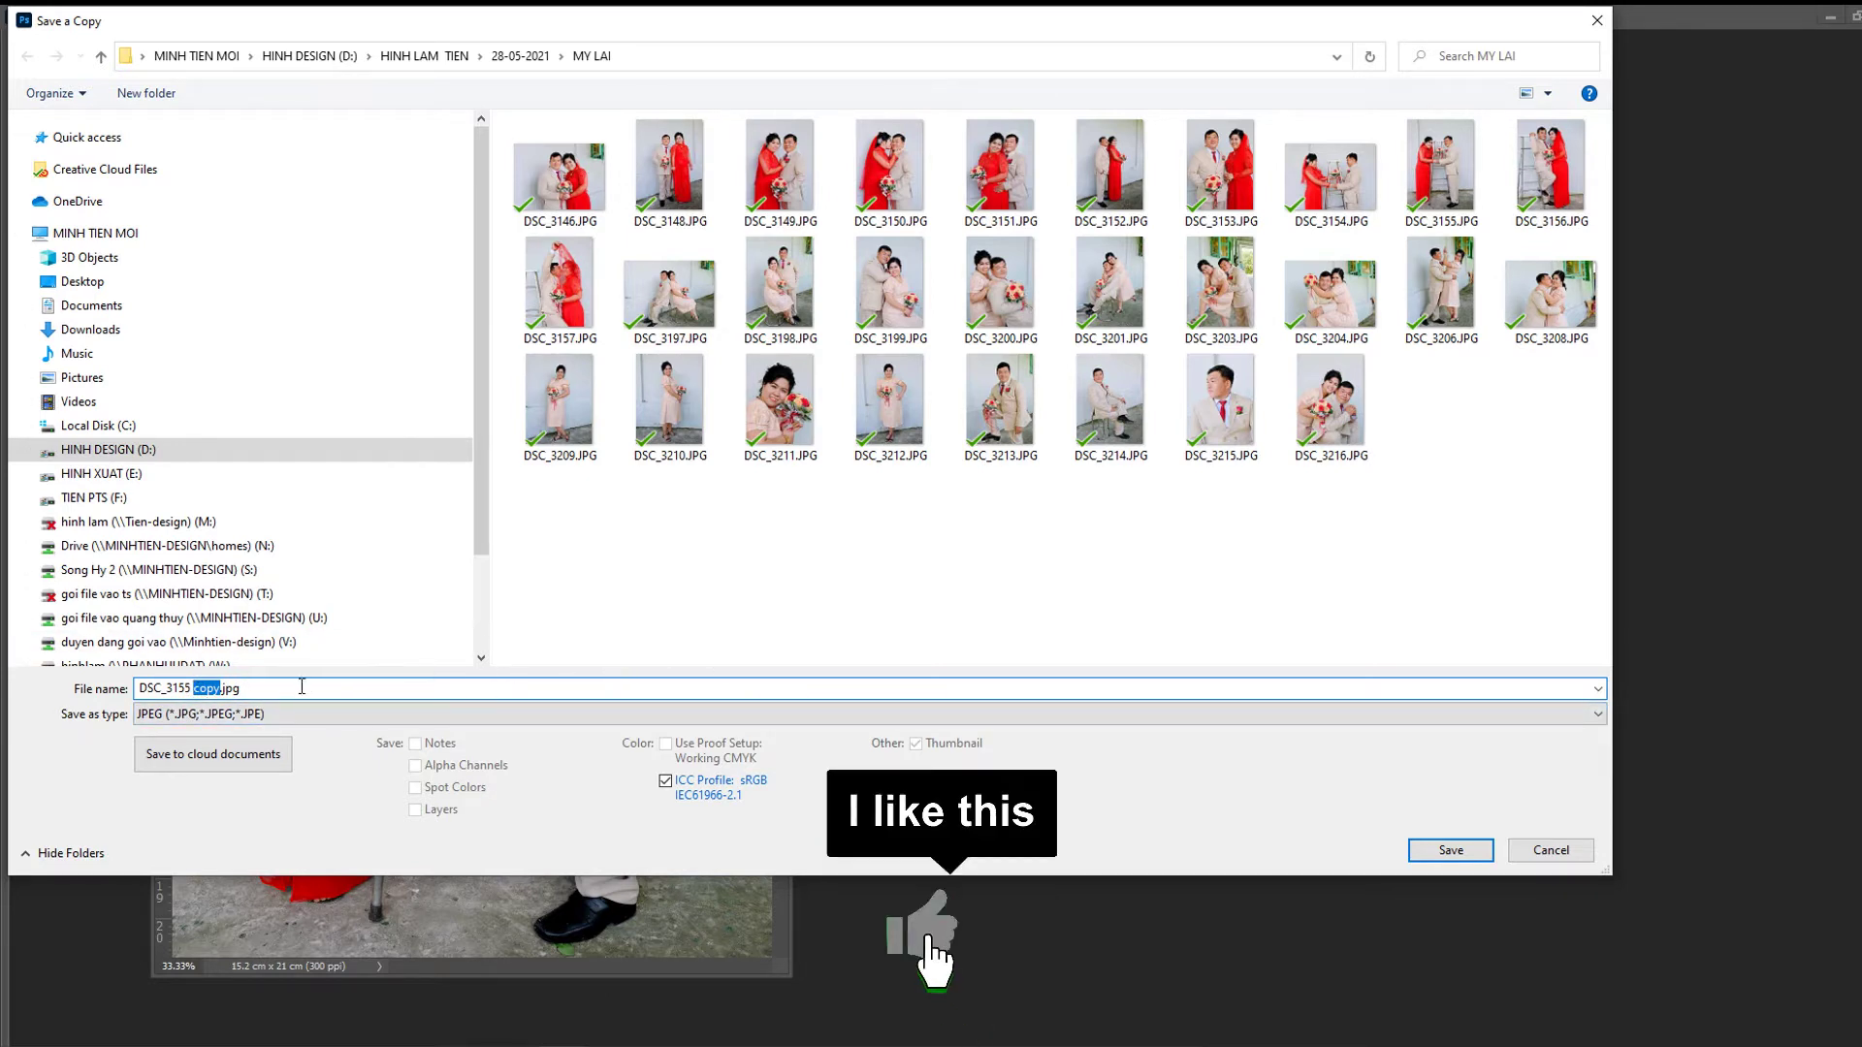
pyautogui.hotkey('shift', 'End')
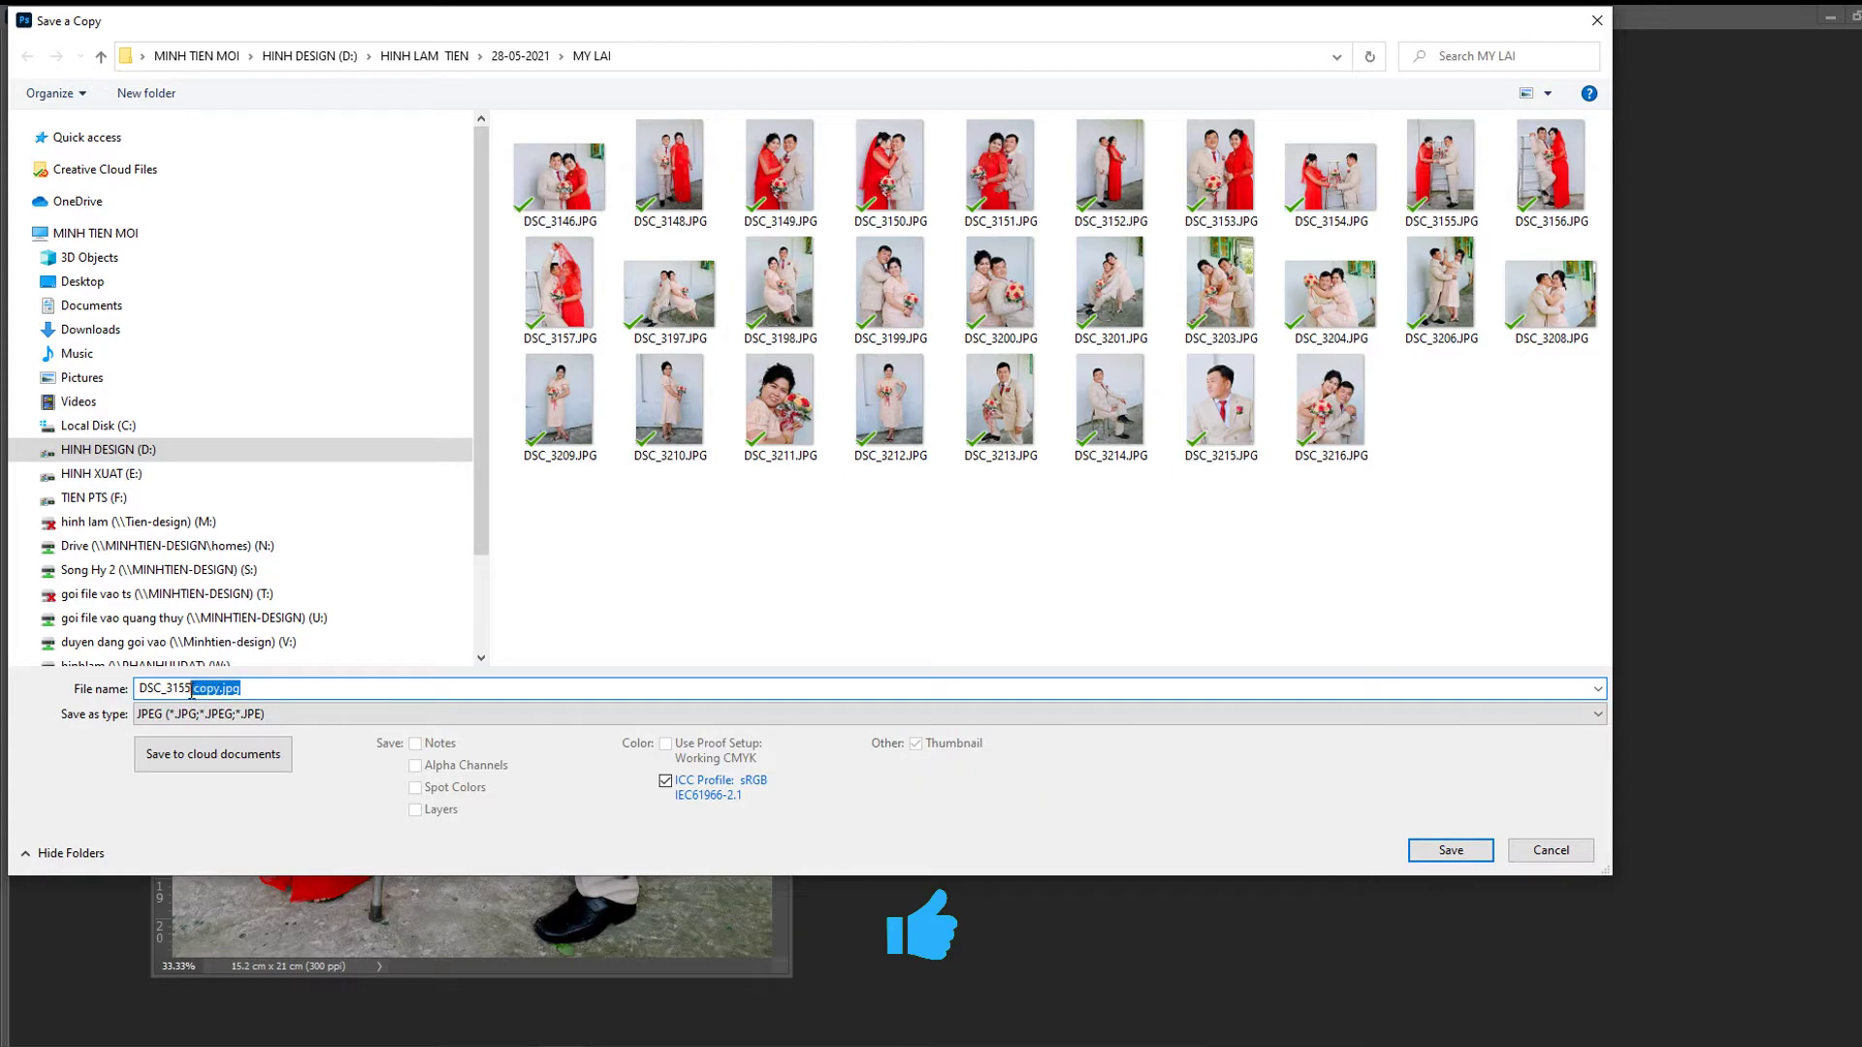
pyautogui.press('BackSpace')
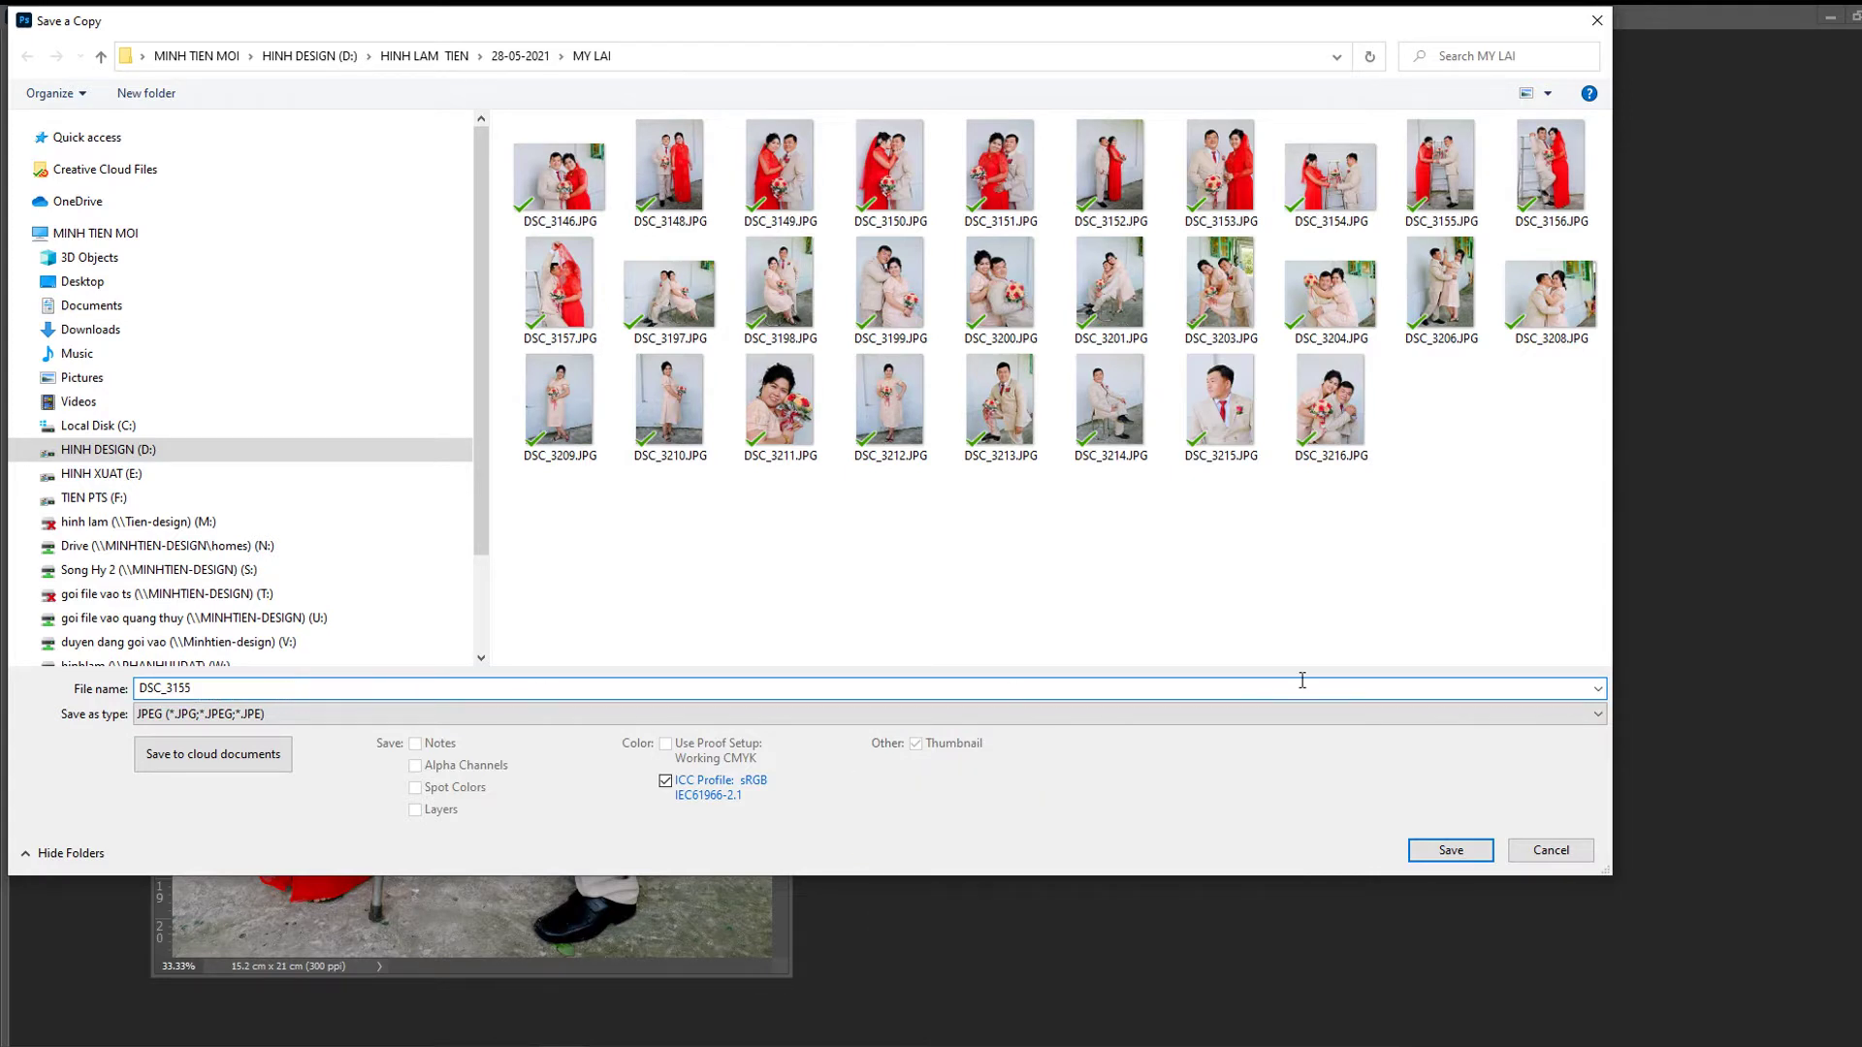
pyautogui.click(1544, 858)
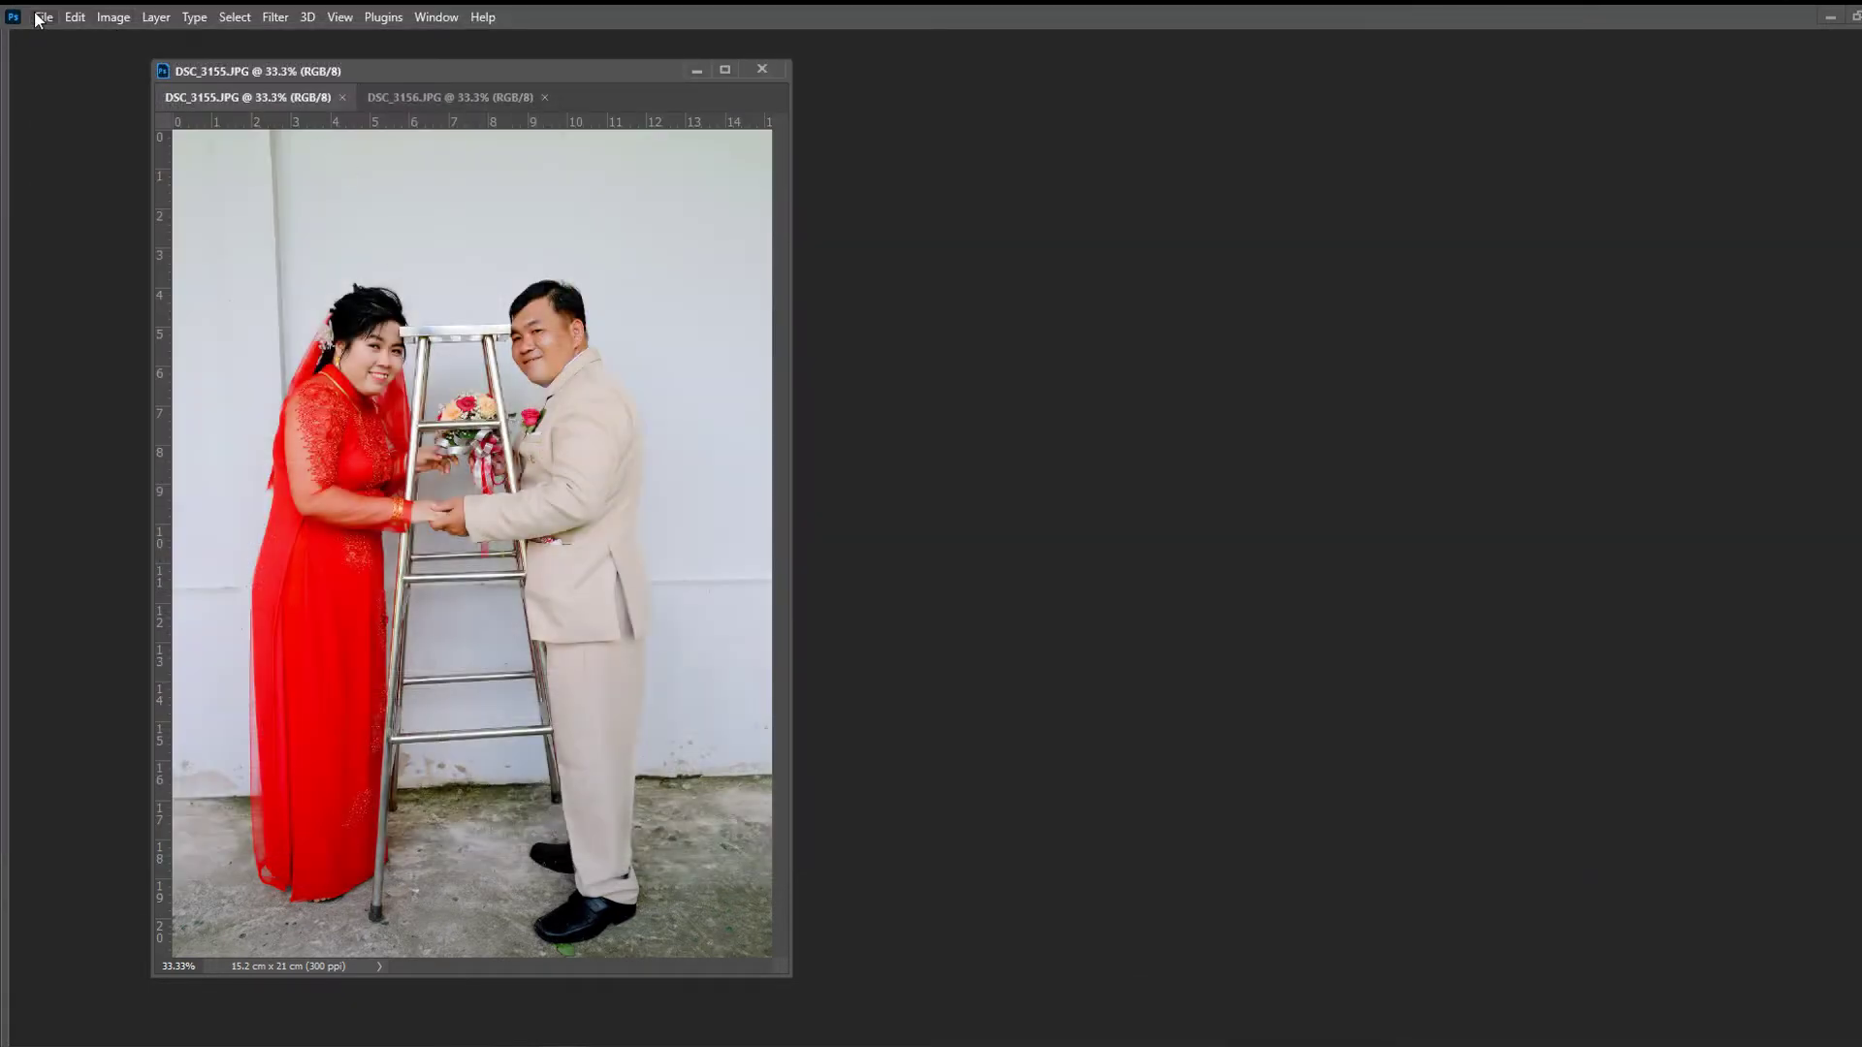
pyautogui.click(41, 17)
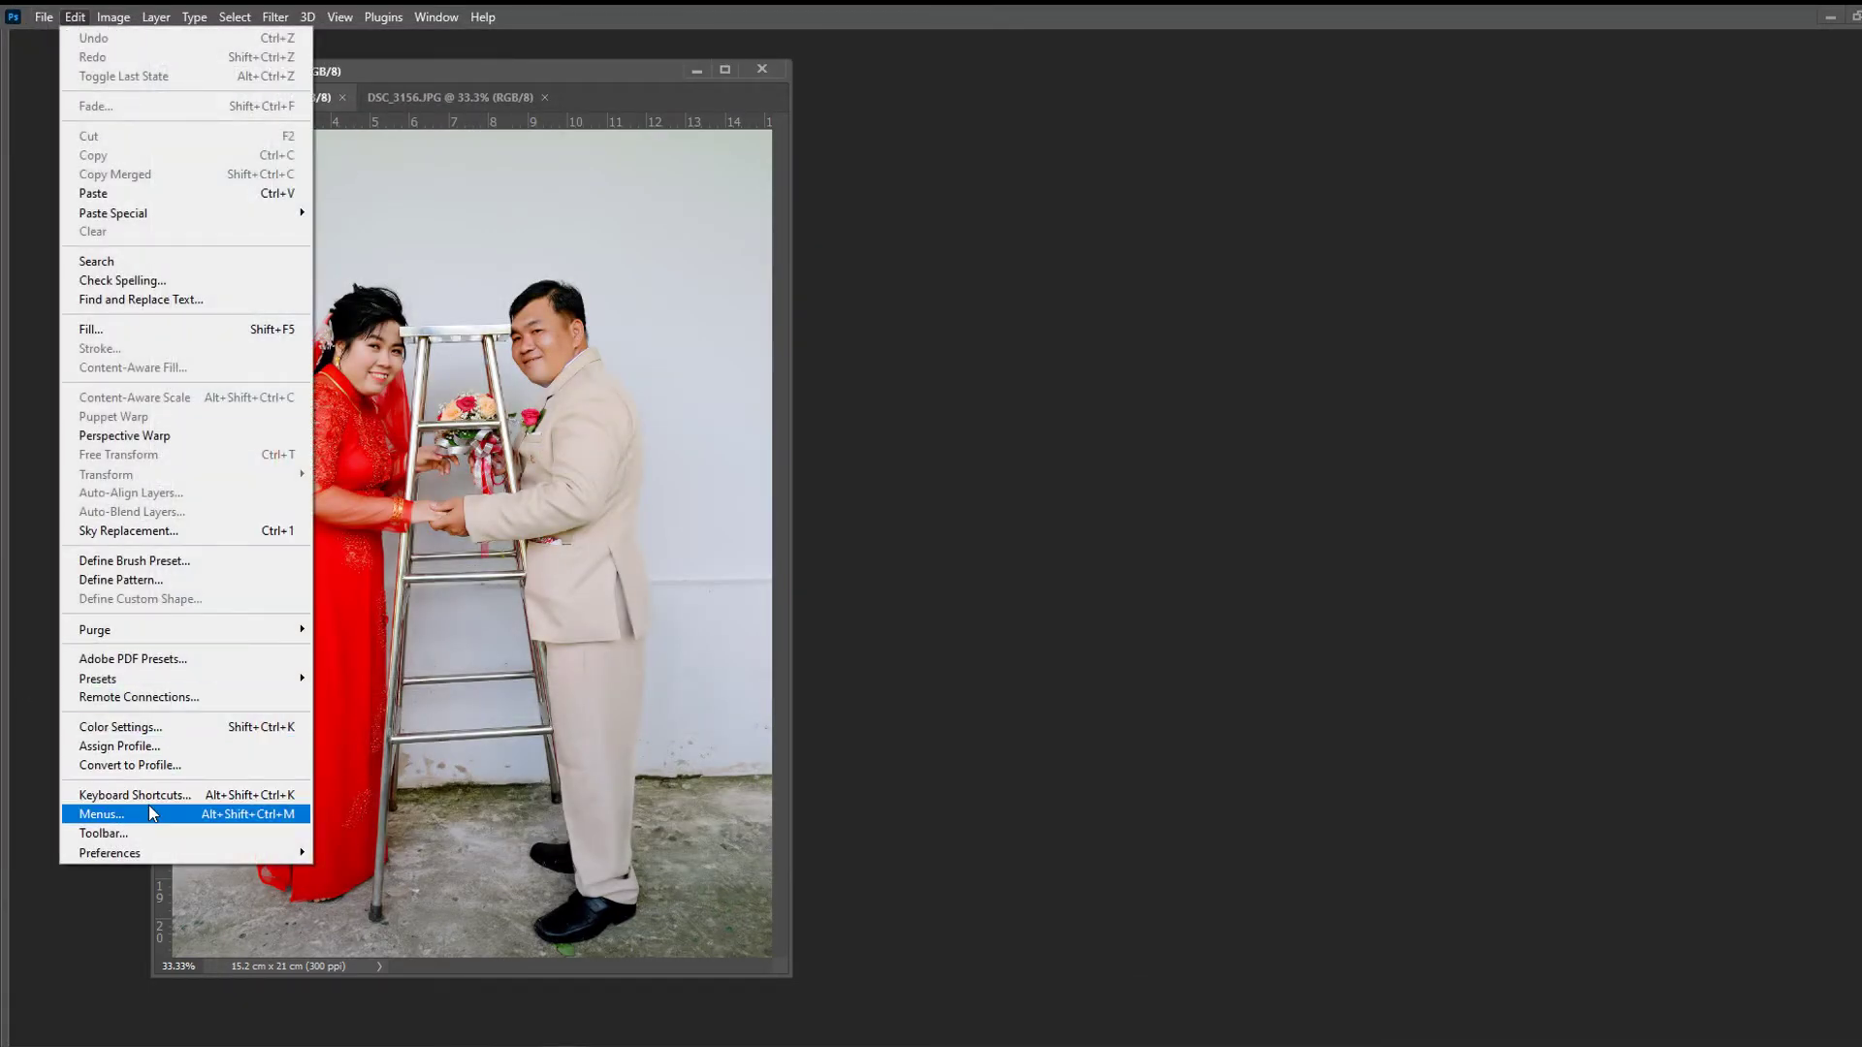
# - Open Keyboard Shortcuts, expand File and inspect the Save As shortcut Shift+Ctrl+S
pyautogui.click(121, 795)
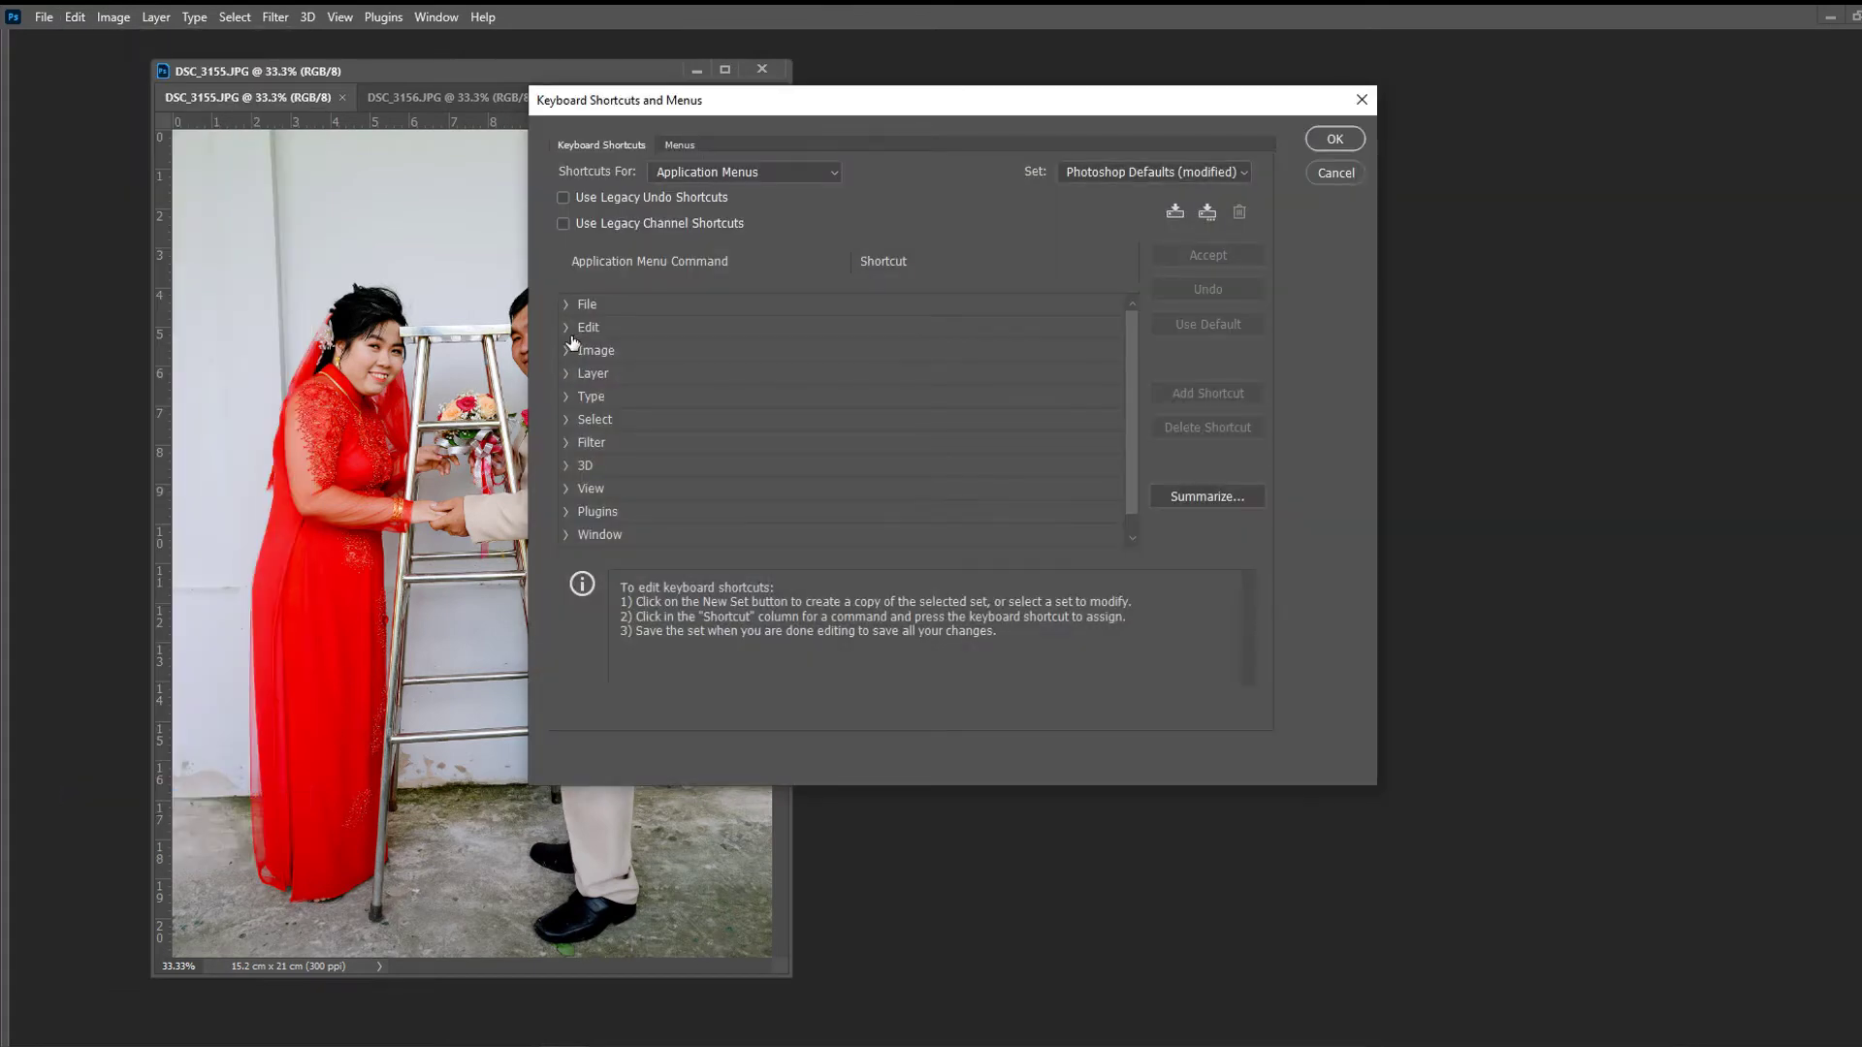
pyautogui.click(567, 304)
pyautogui.scroll(-2, 884, 380)
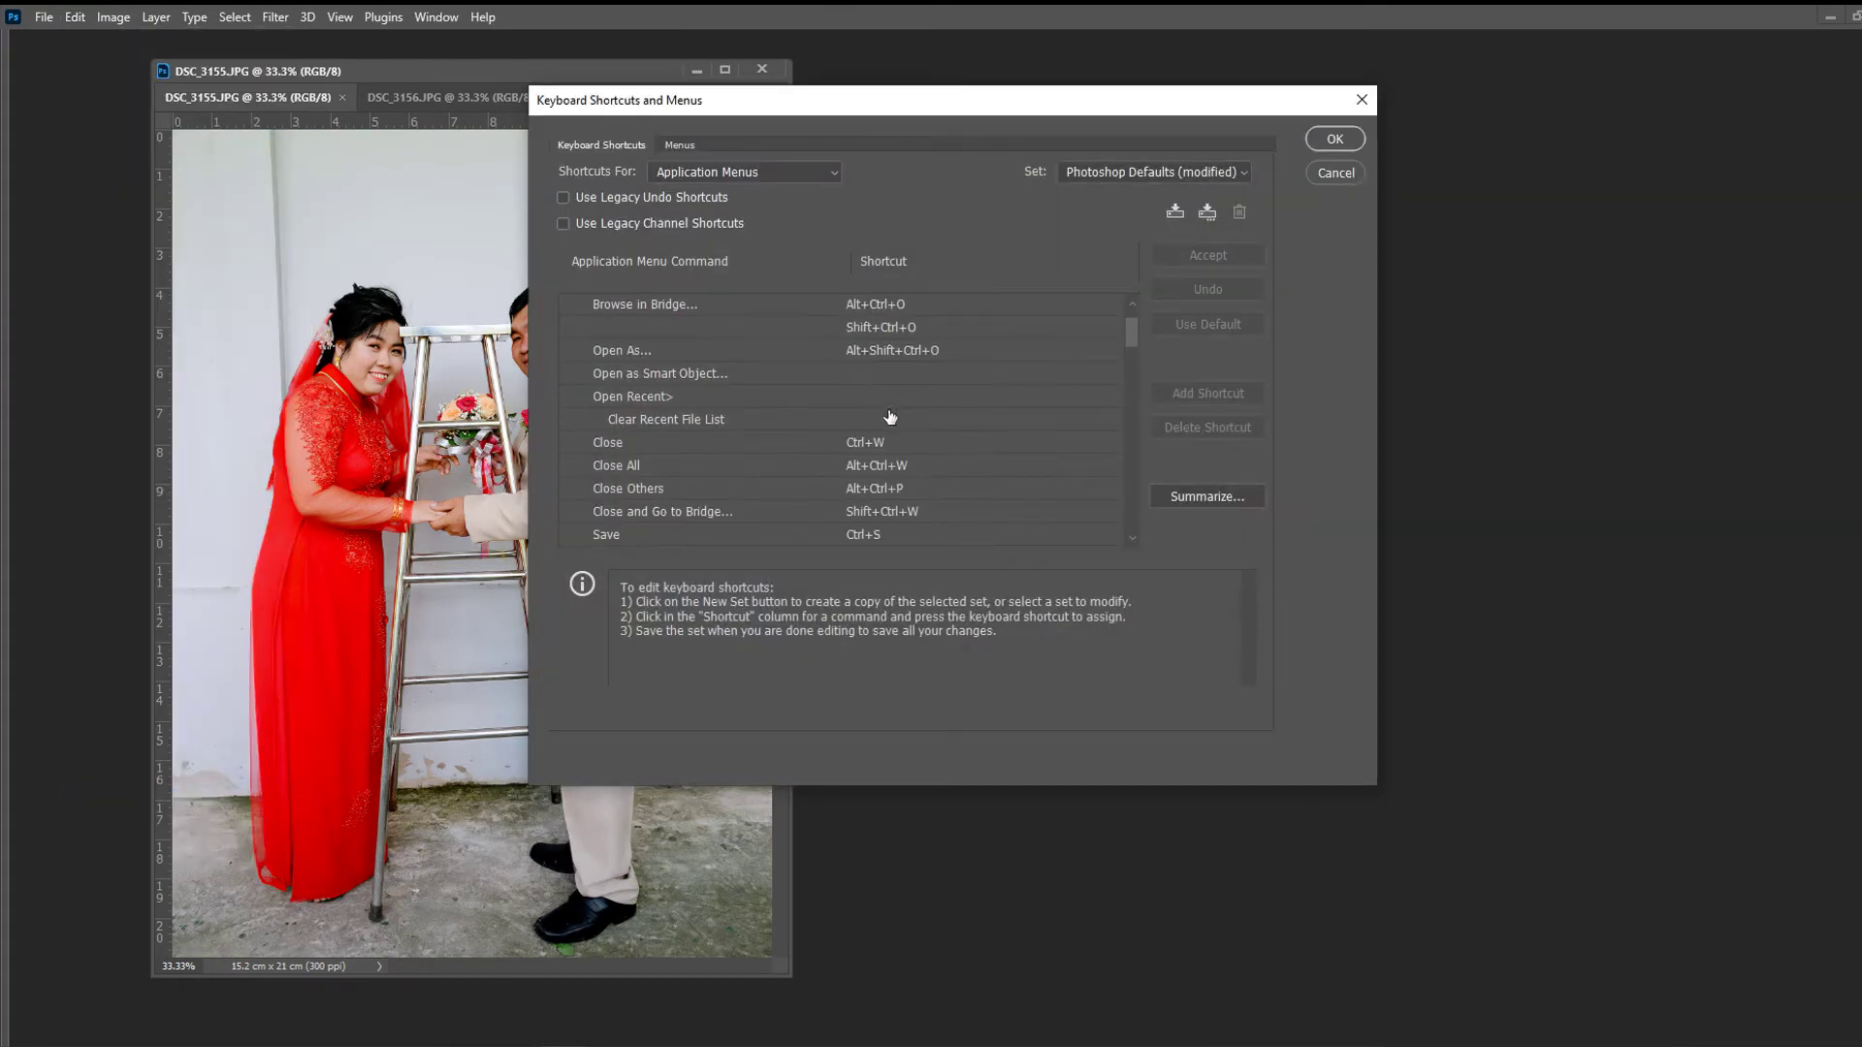
pyautogui.scroll(-2, 884, 380)
pyautogui.scroll(-2, 892, 408)
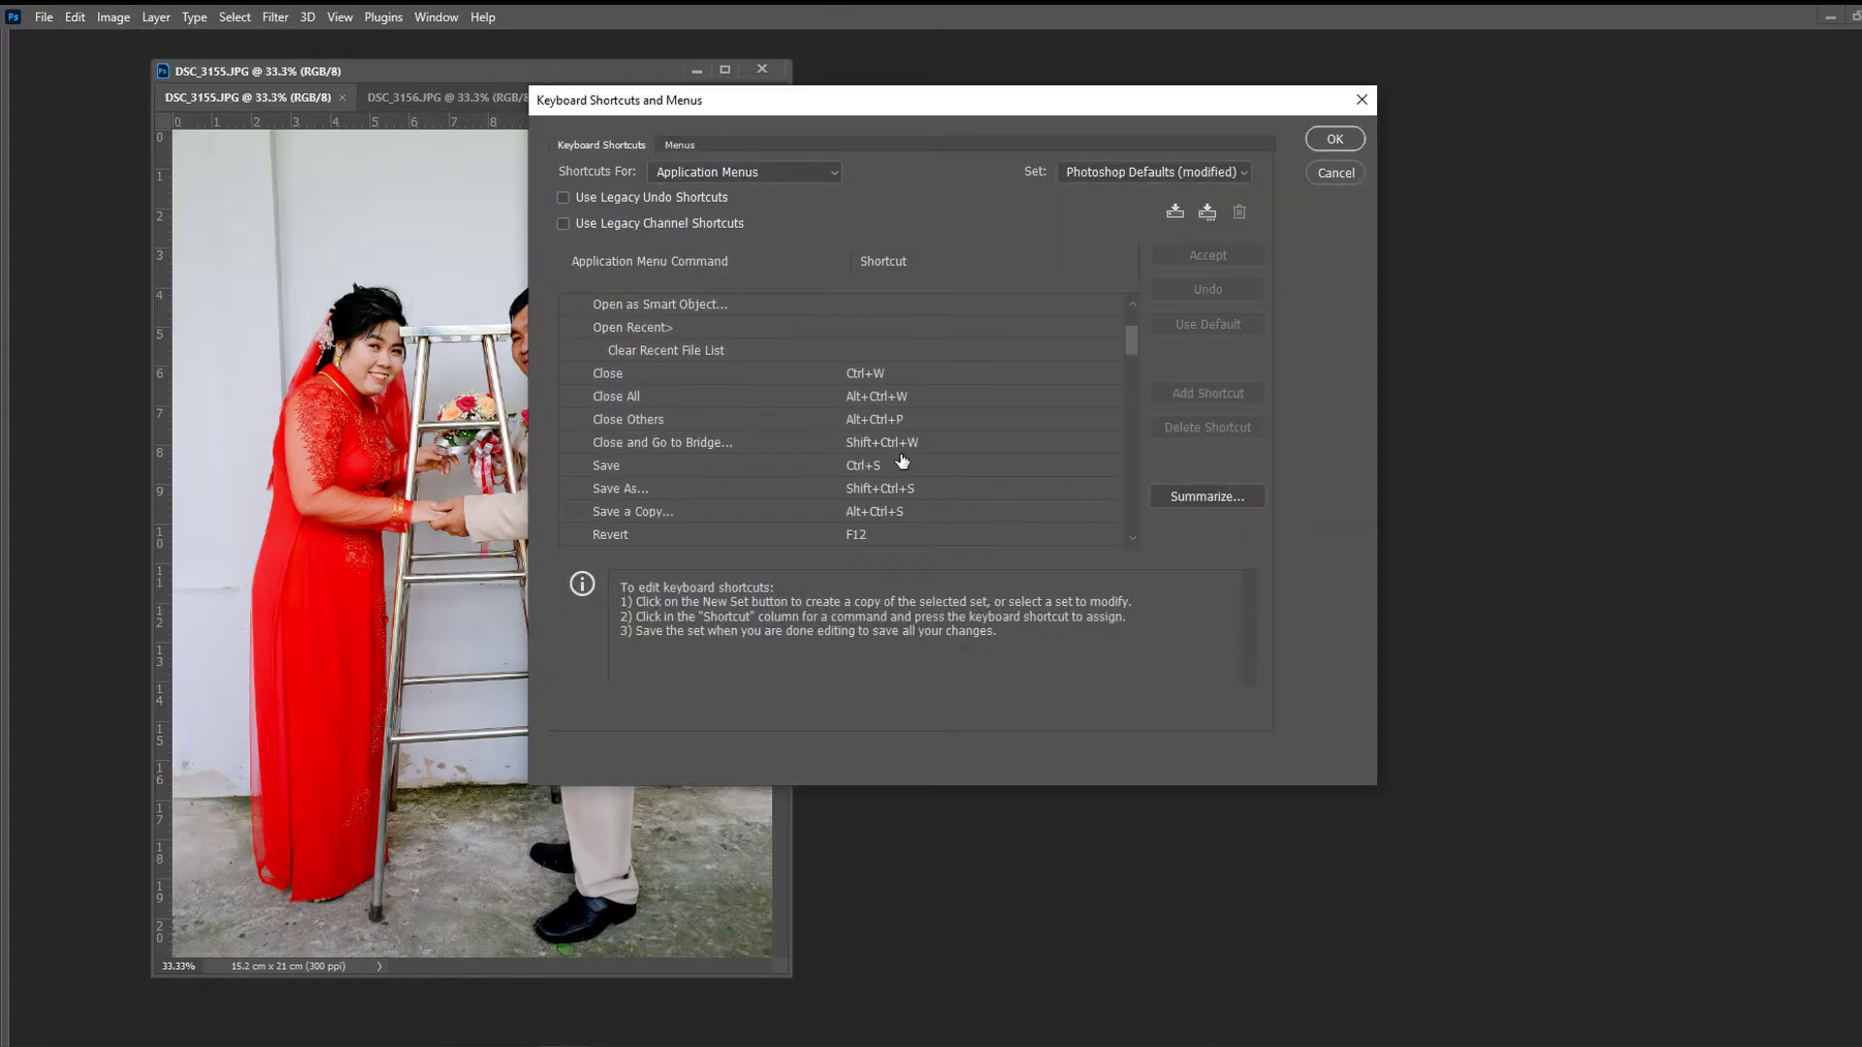
pyautogui.click(884, 489)
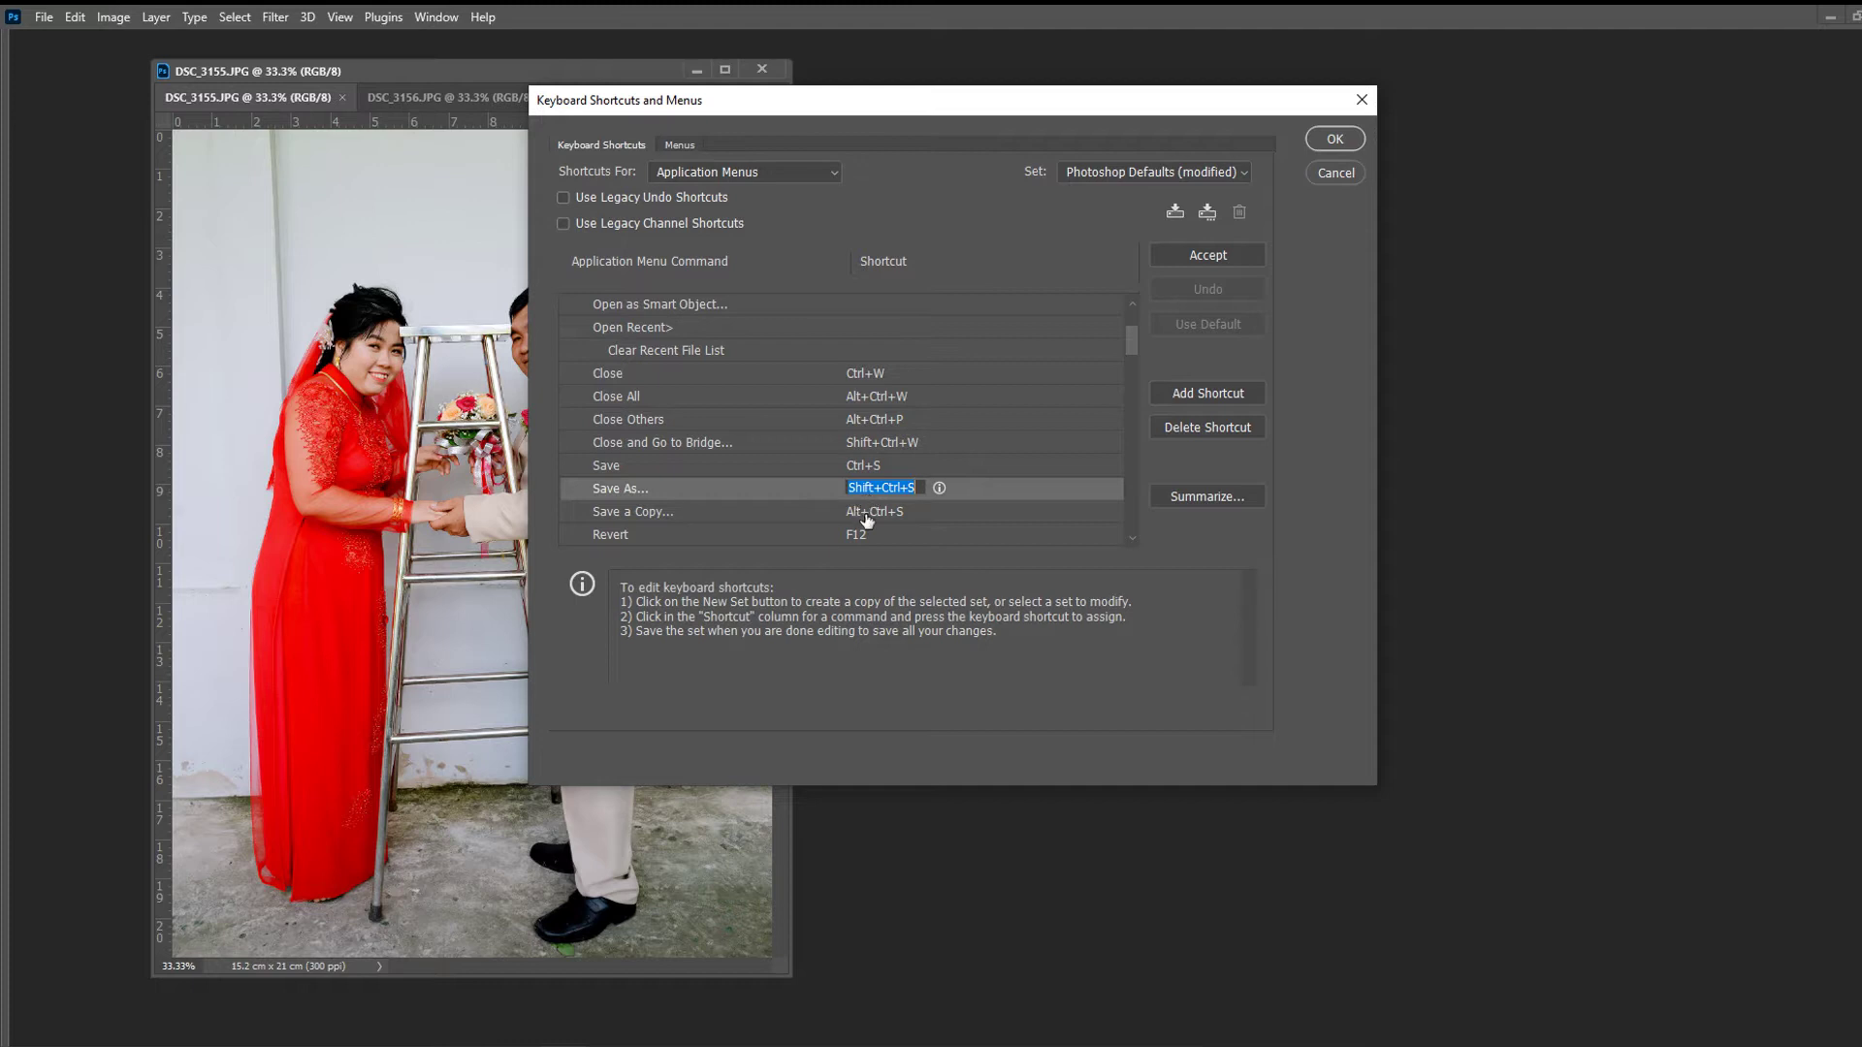
pyautogui.hotkey('shift', 'ctrl', 's')
# - Inspect the Save, Save As and Save a Copy fields, Save a Copy showing Alt+Ctrl+S
pyautogui.click(868, 514)
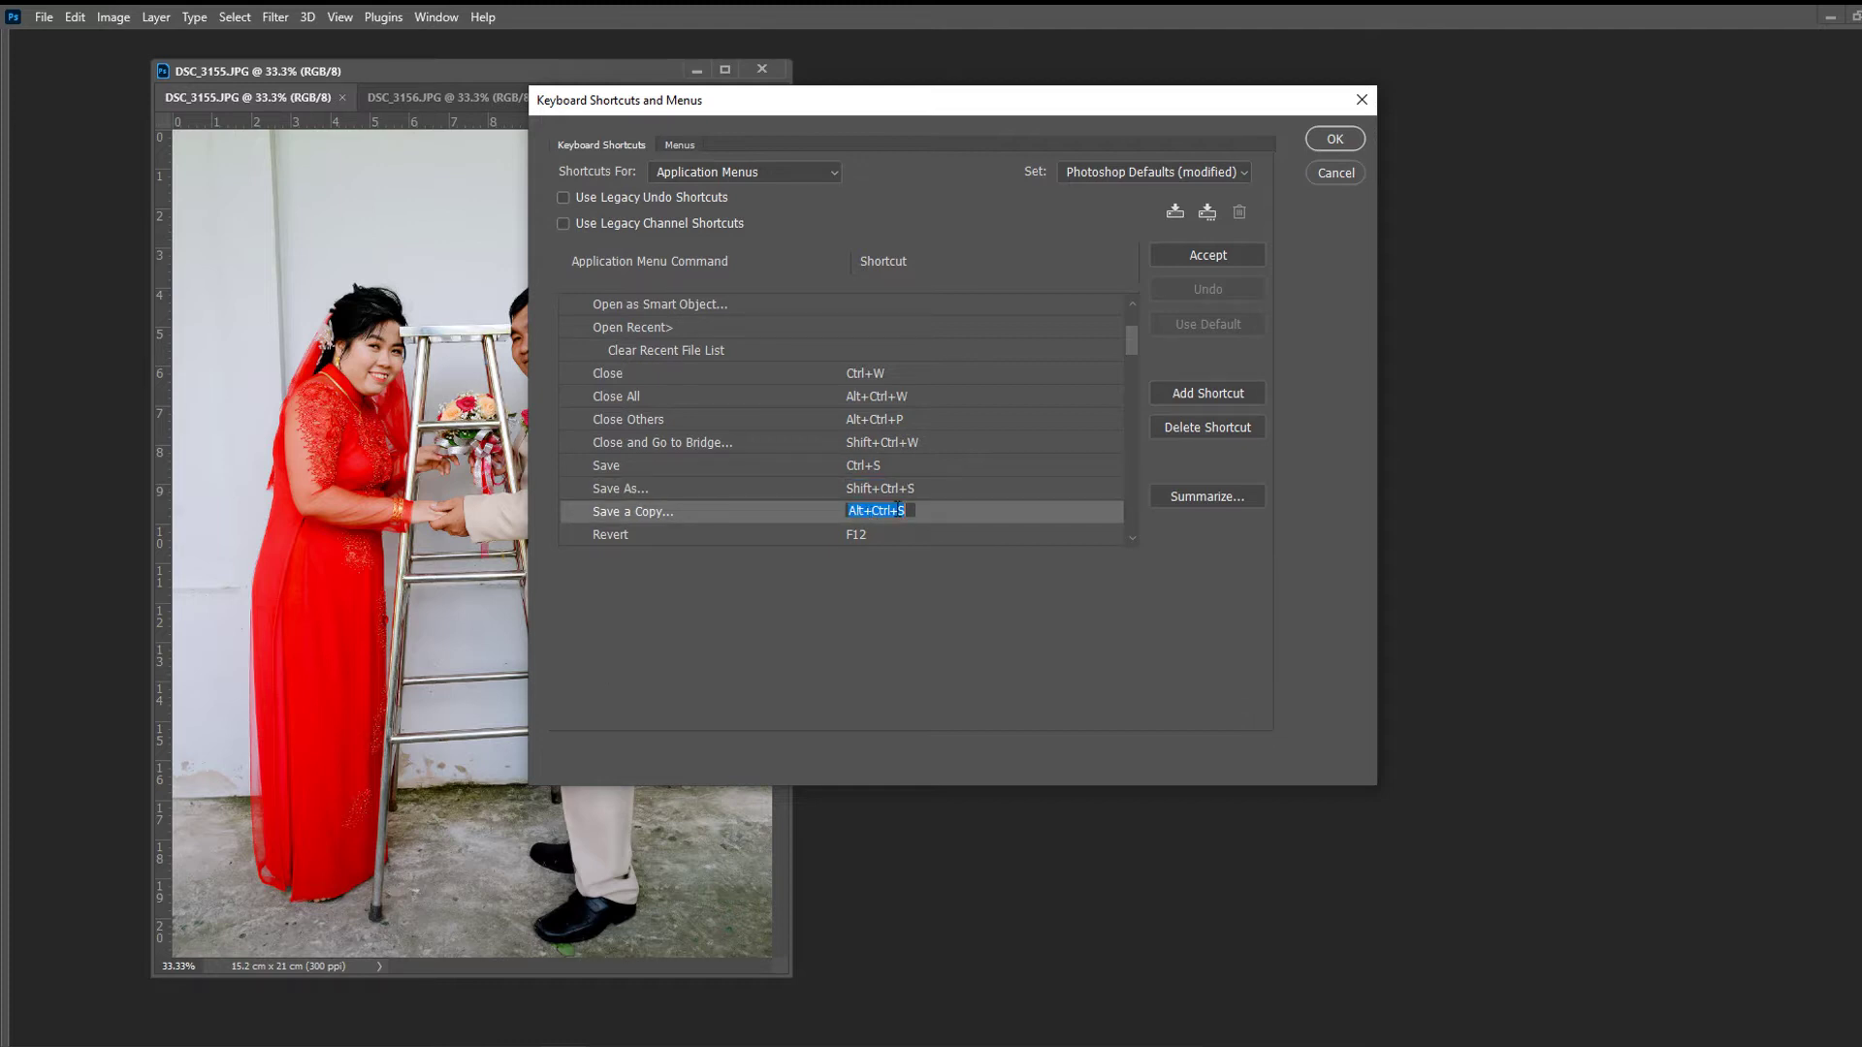
pyautogui.click(885, 490)
pyautogui.press('BackSpace')
pyautogui.click(885, 514)
pyautogui.hotkey('ctrl', 'alt', 's')
pyautogui.press('Escape')
pyautogui.click(911, 509)
pyautogui.click(877, 470)
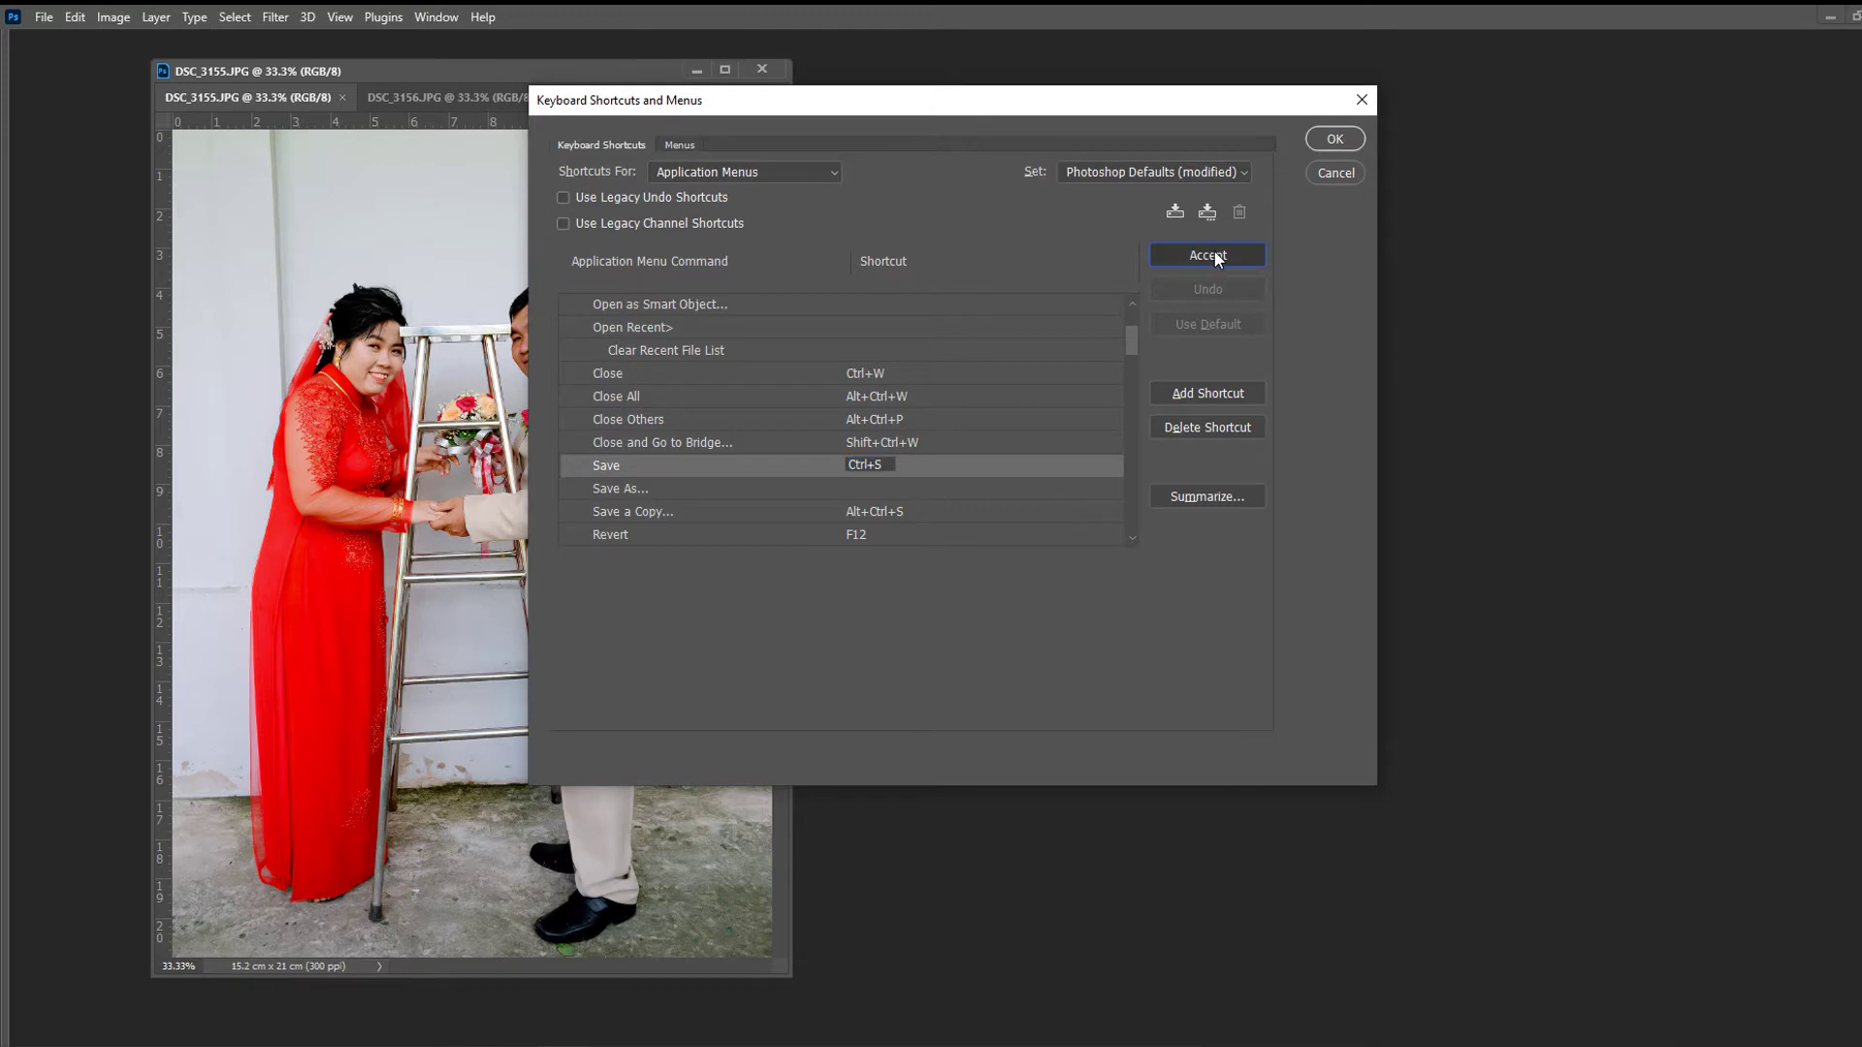
pyautogui.scroll(-2, 893, 418)
pyautogui.click(893, 418)
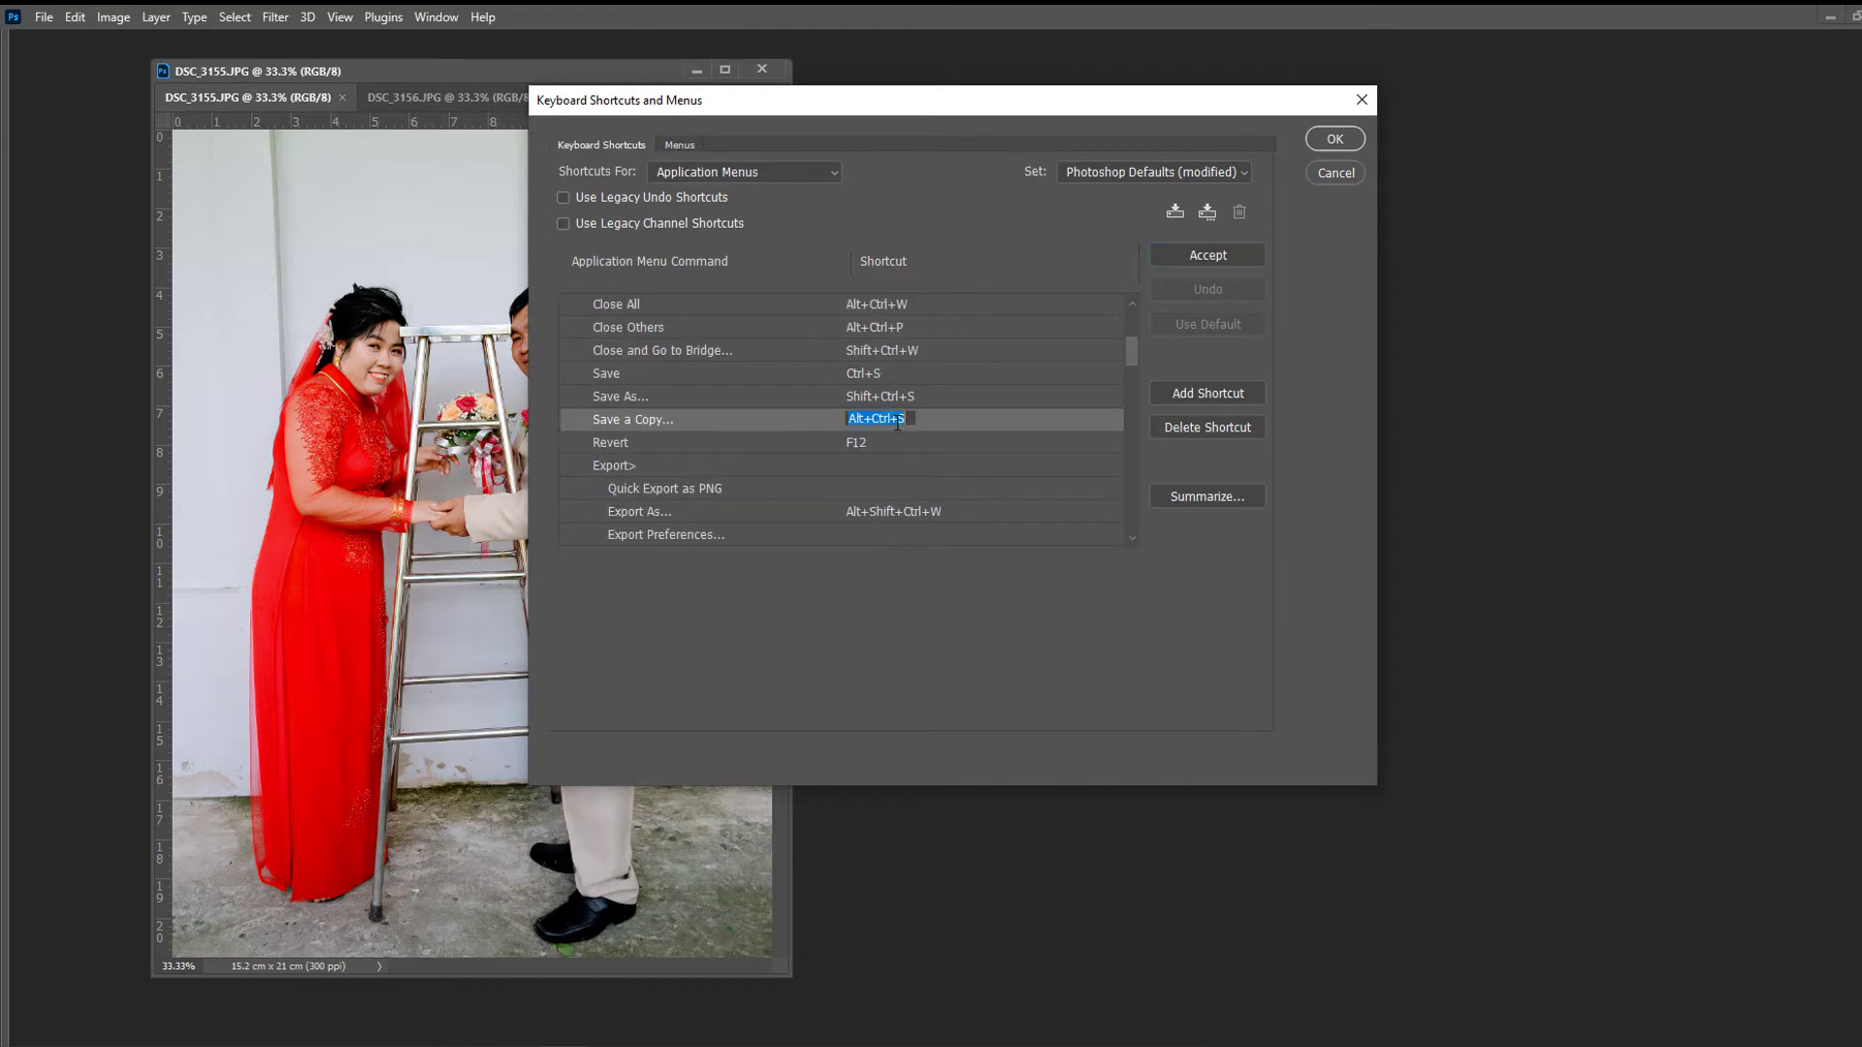
pyautogui.hotkey('ctrl', 'alt', 's')
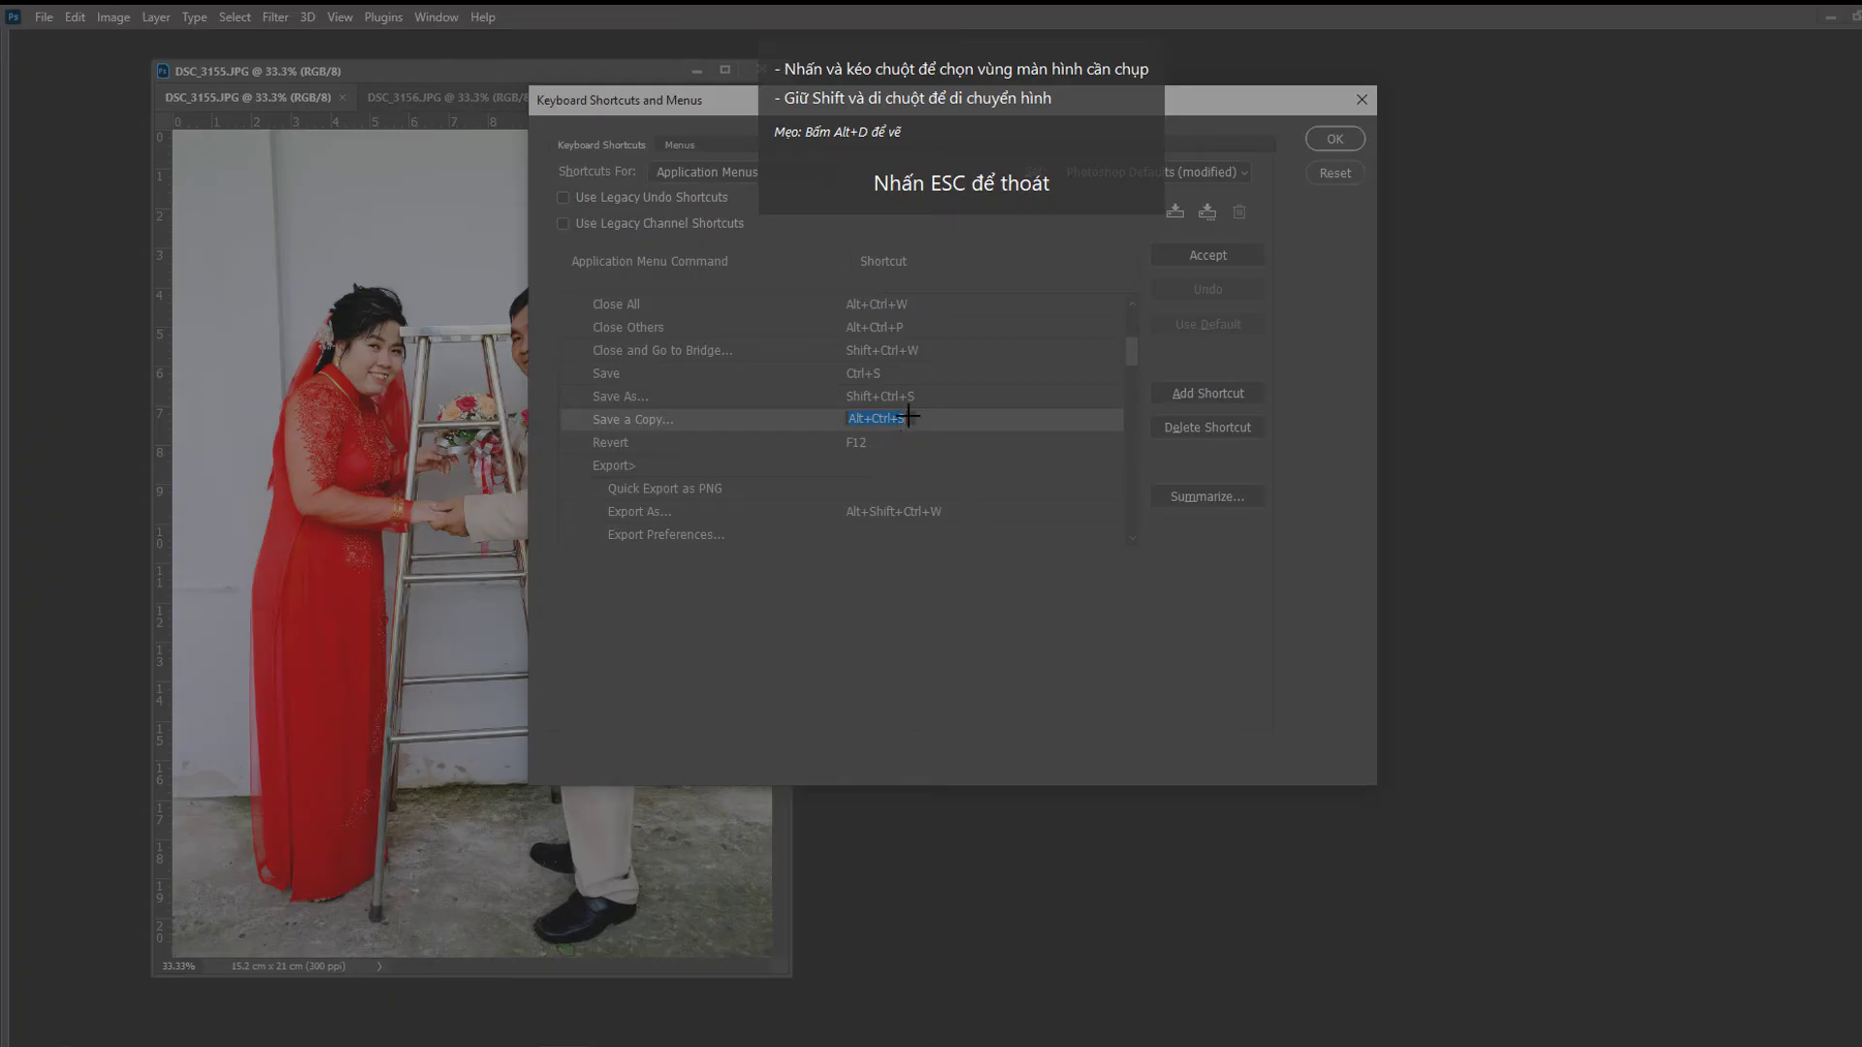
# - Assign Shift+Ctrl+S to Save a Copy, leave Save As without a shortcut, and confirm
pyautogui.press('Escape')
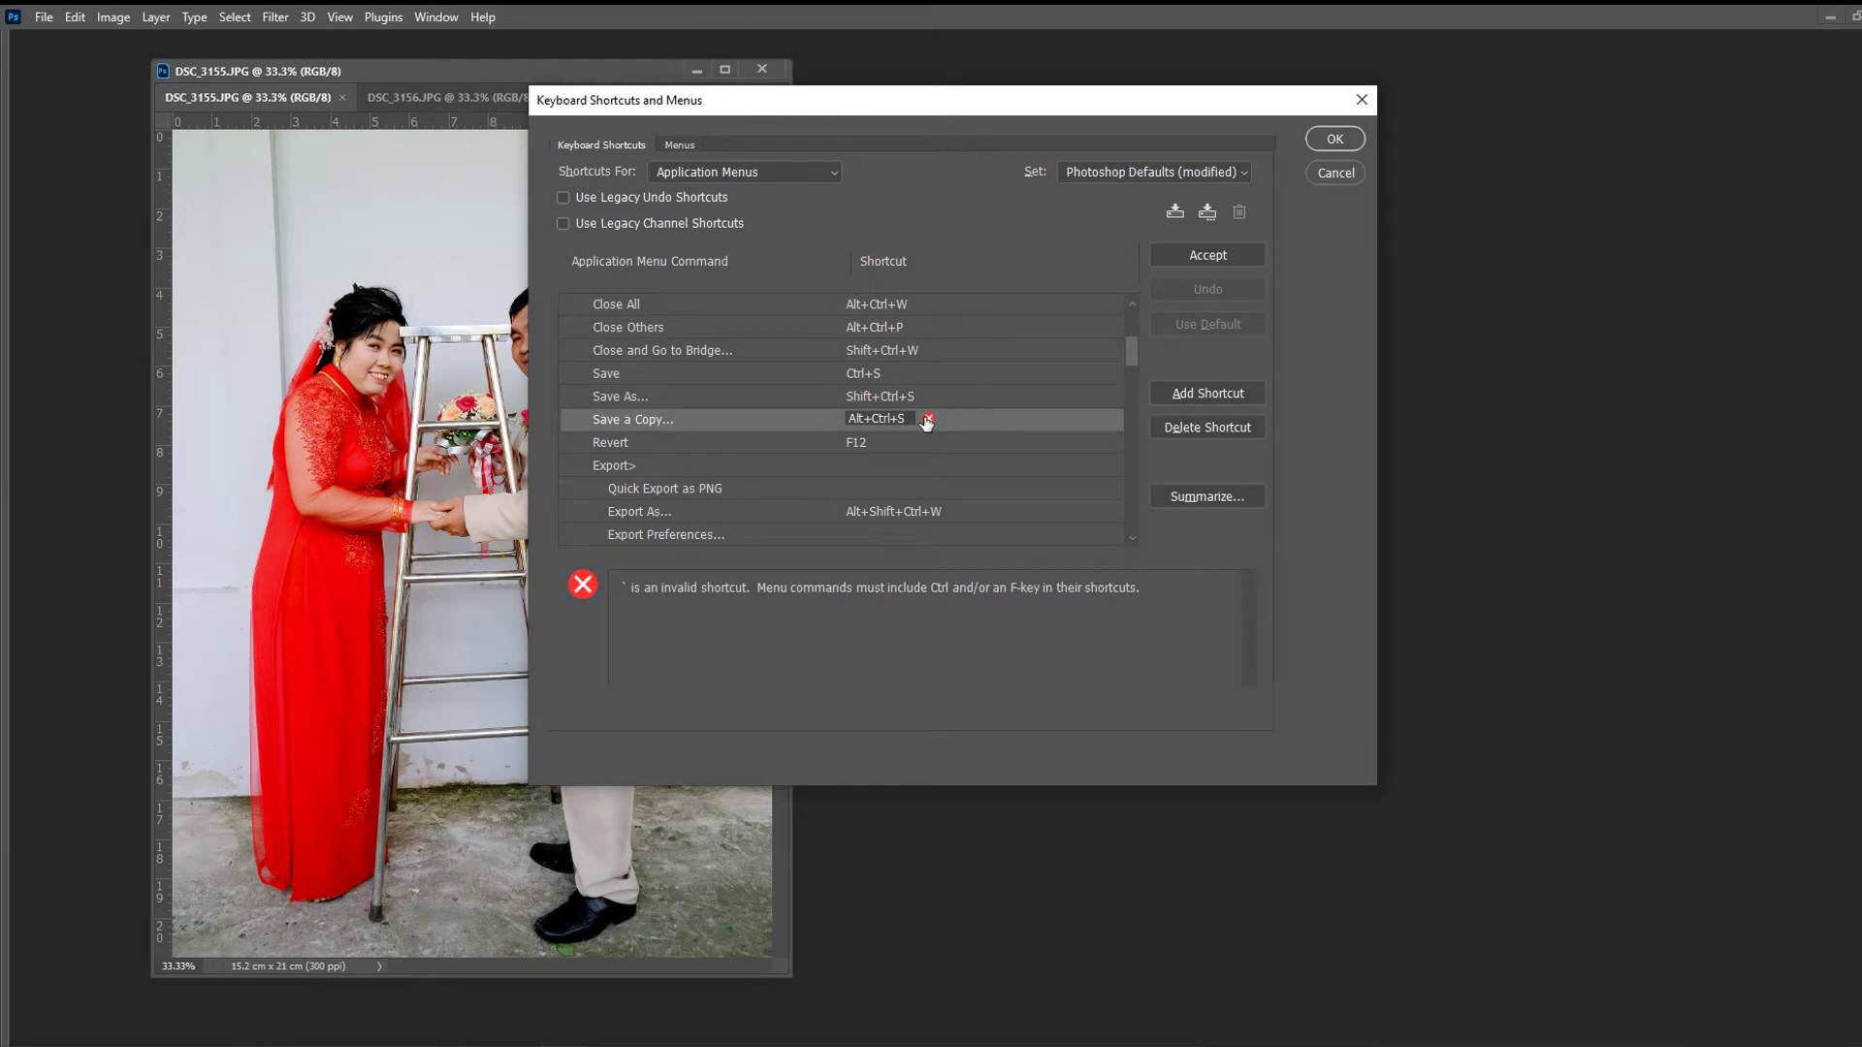
pyautogui.moveTo(904, 421); pyautogui.dragTo(785, 435)
pyautogui.hotkey('ctrl', 'shift', 's')
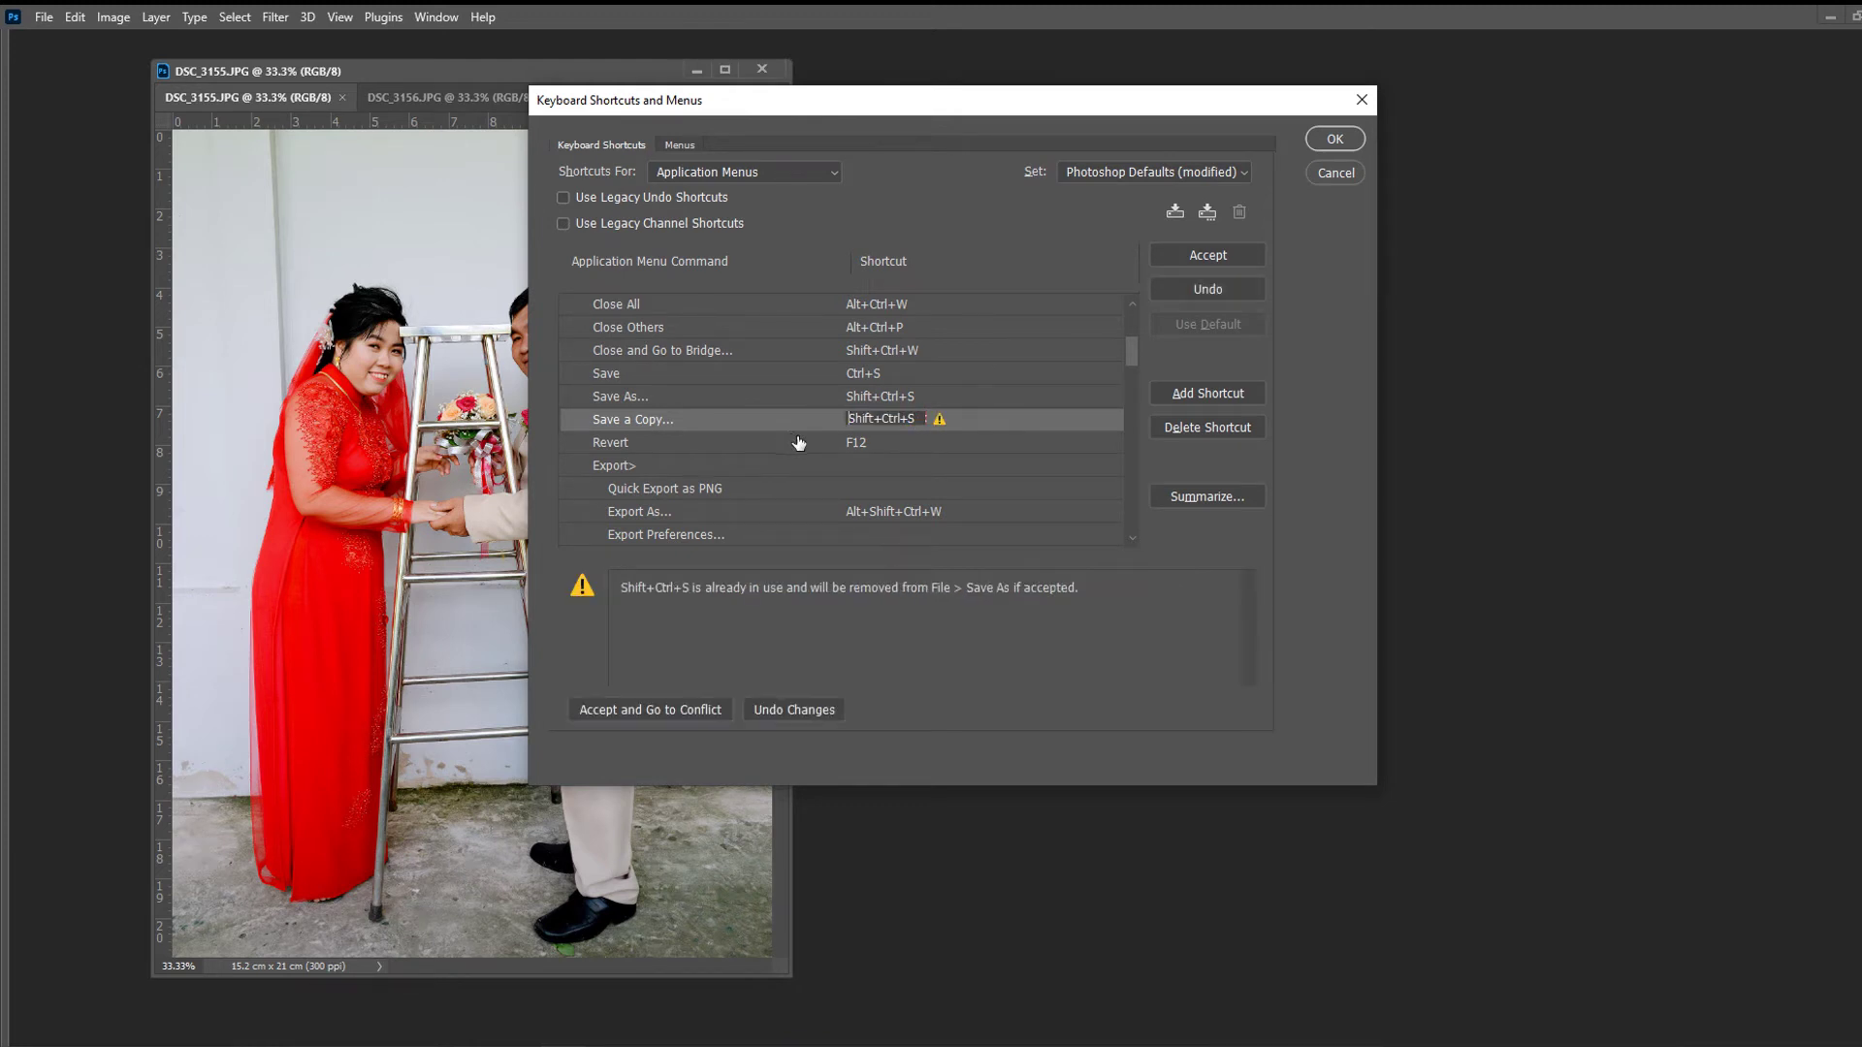
pyautogui.click(909, 398)
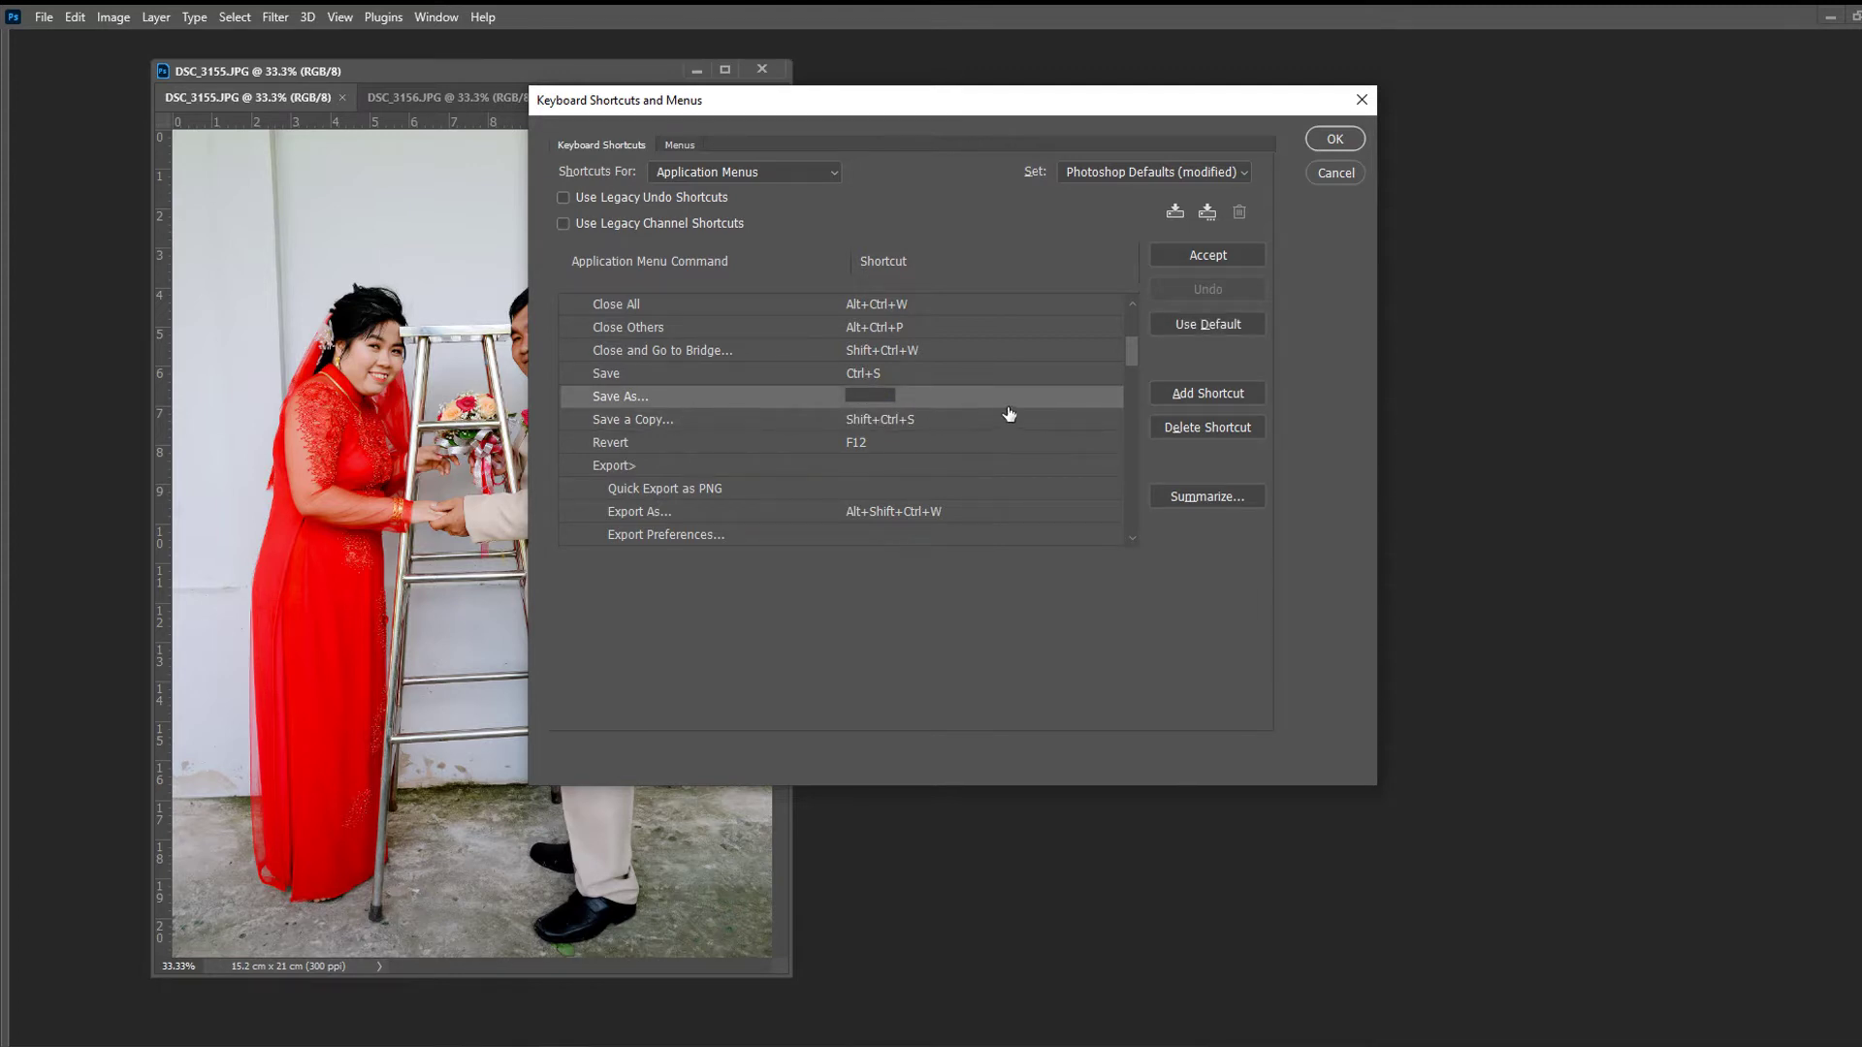
pyautogui.click(1220, 254)
pyautogui.click(1219, 254)
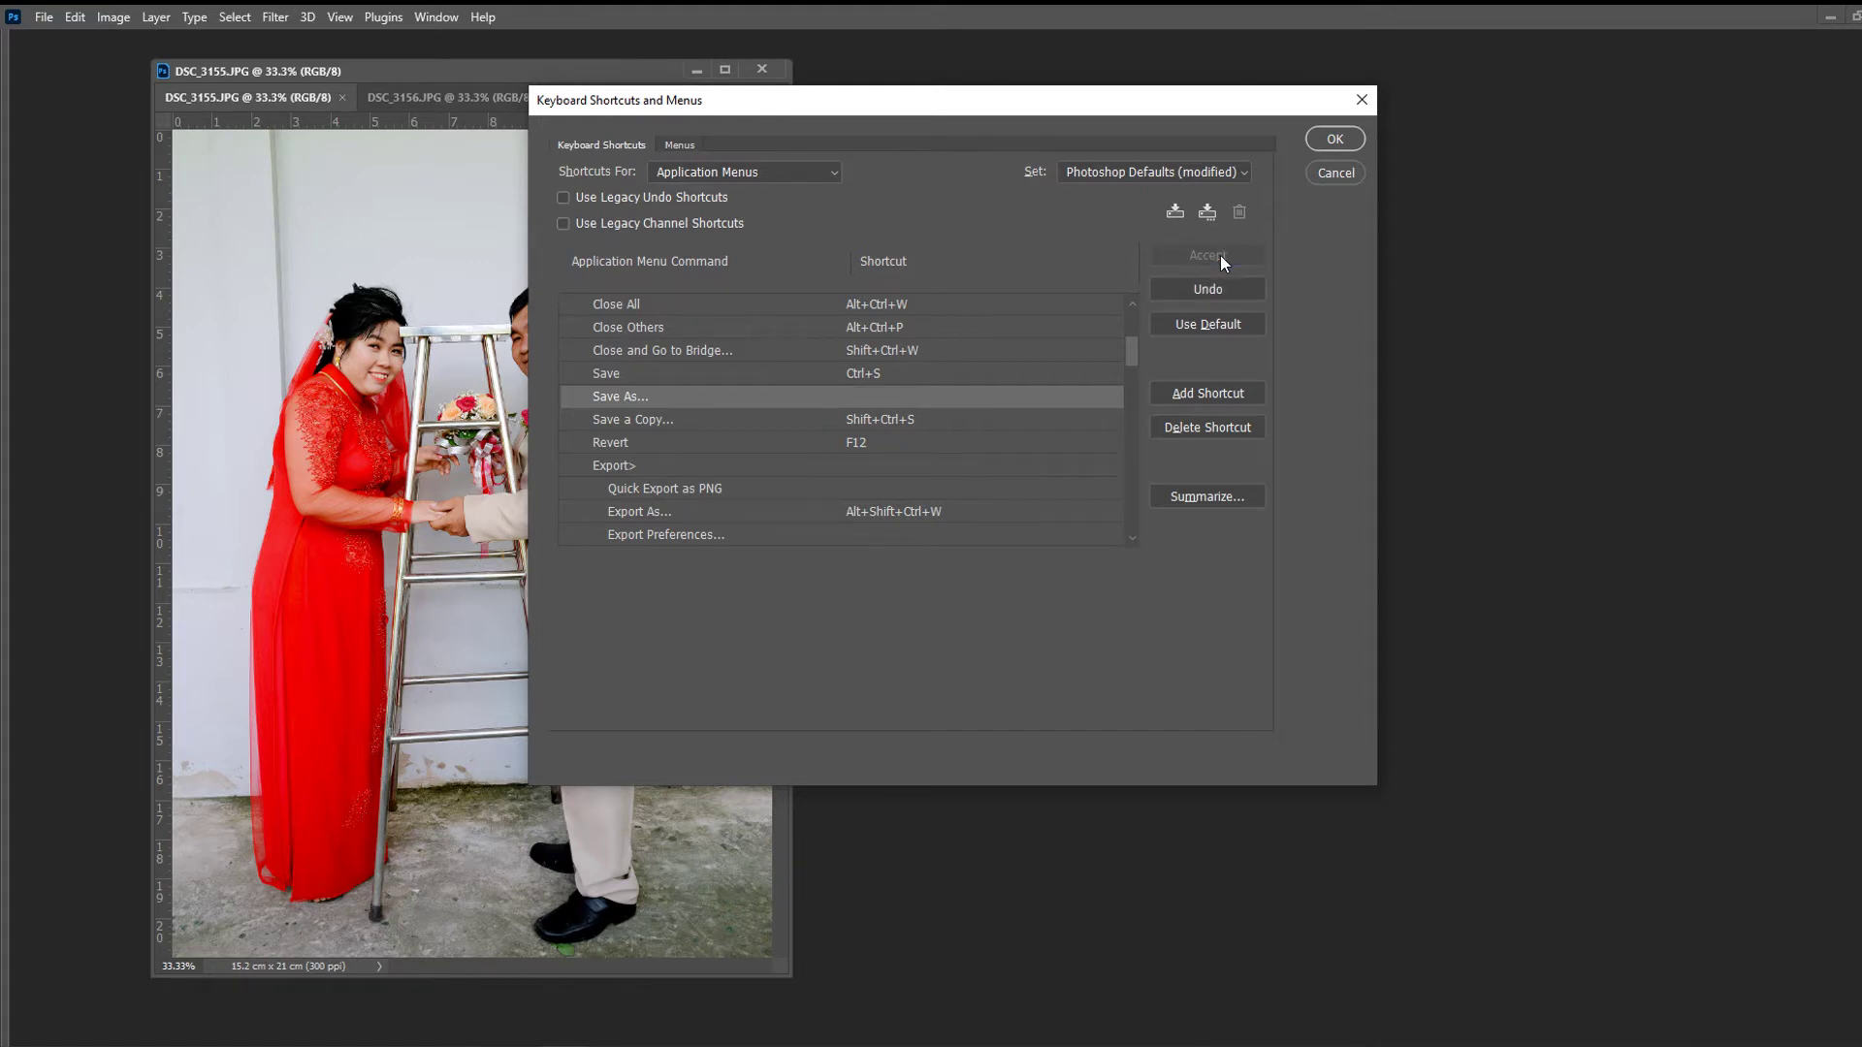
pyautogui.click(1335, 140)
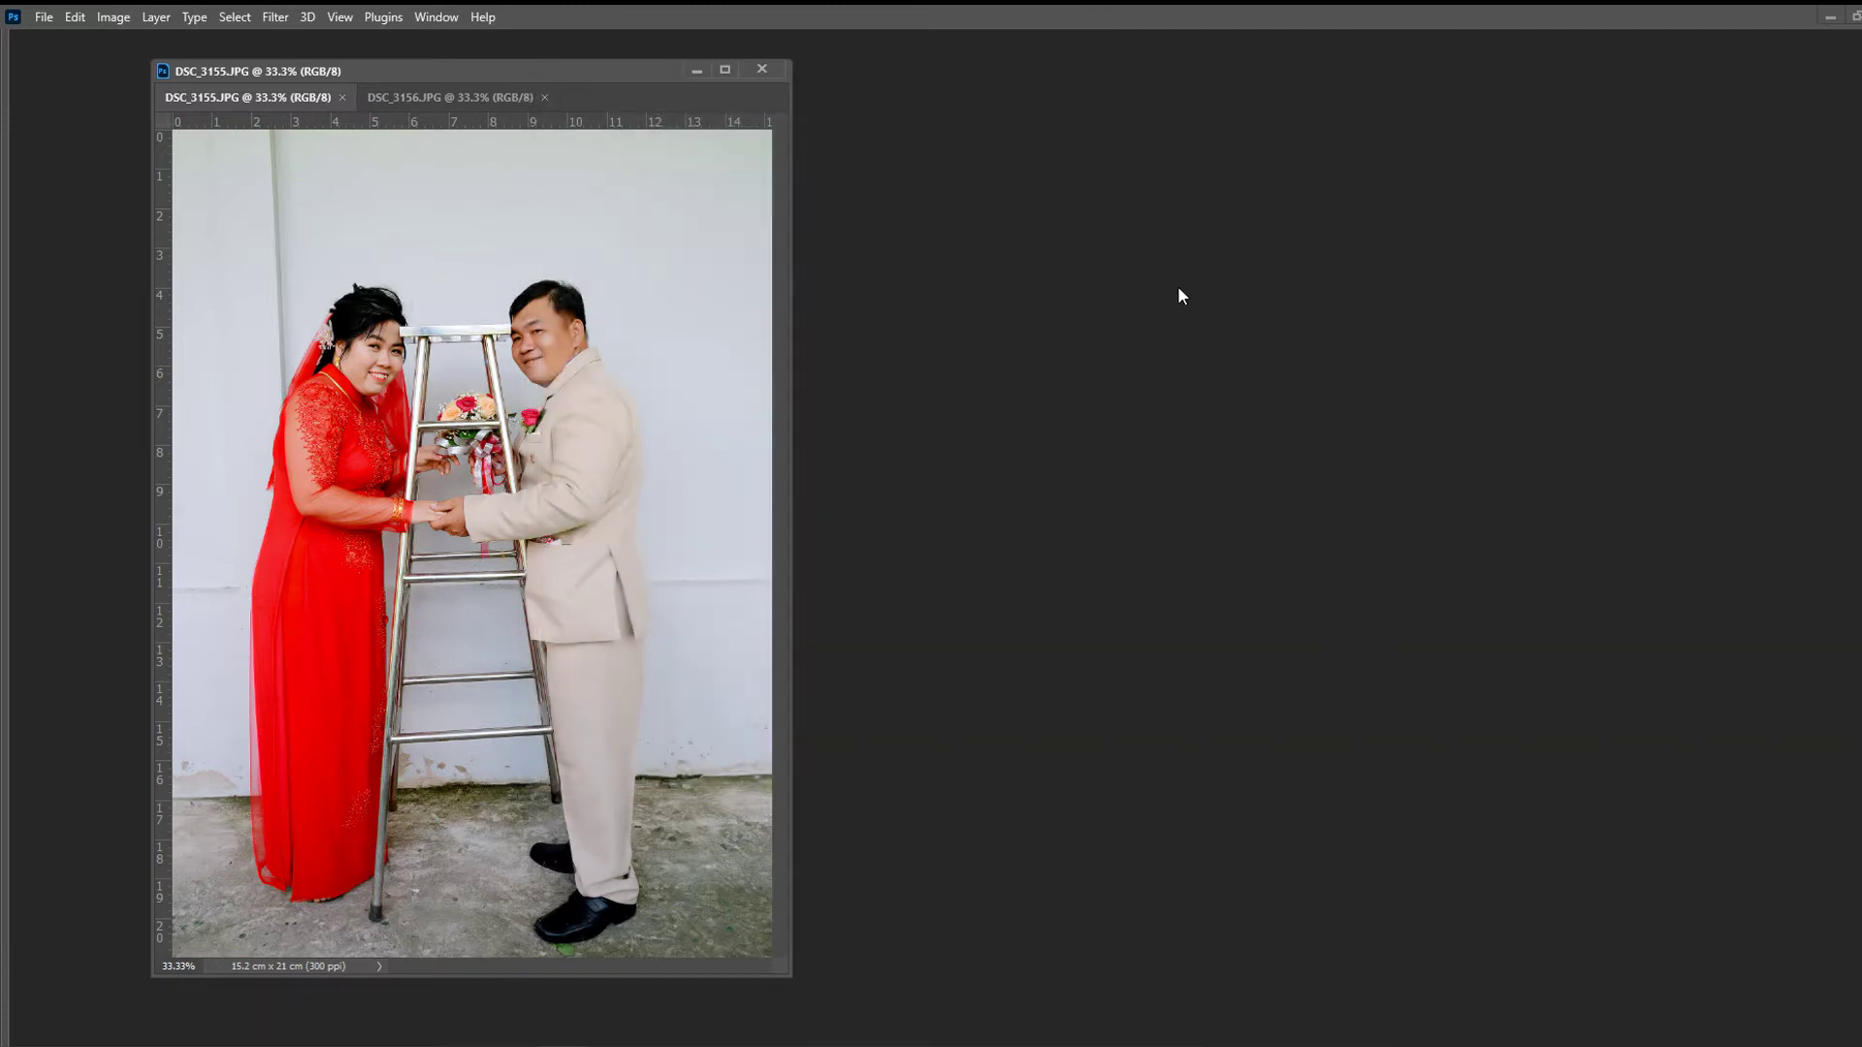
pyautogui.hotkey('ctrl', 'shift', 's')
pyautogui.click(452, 713)
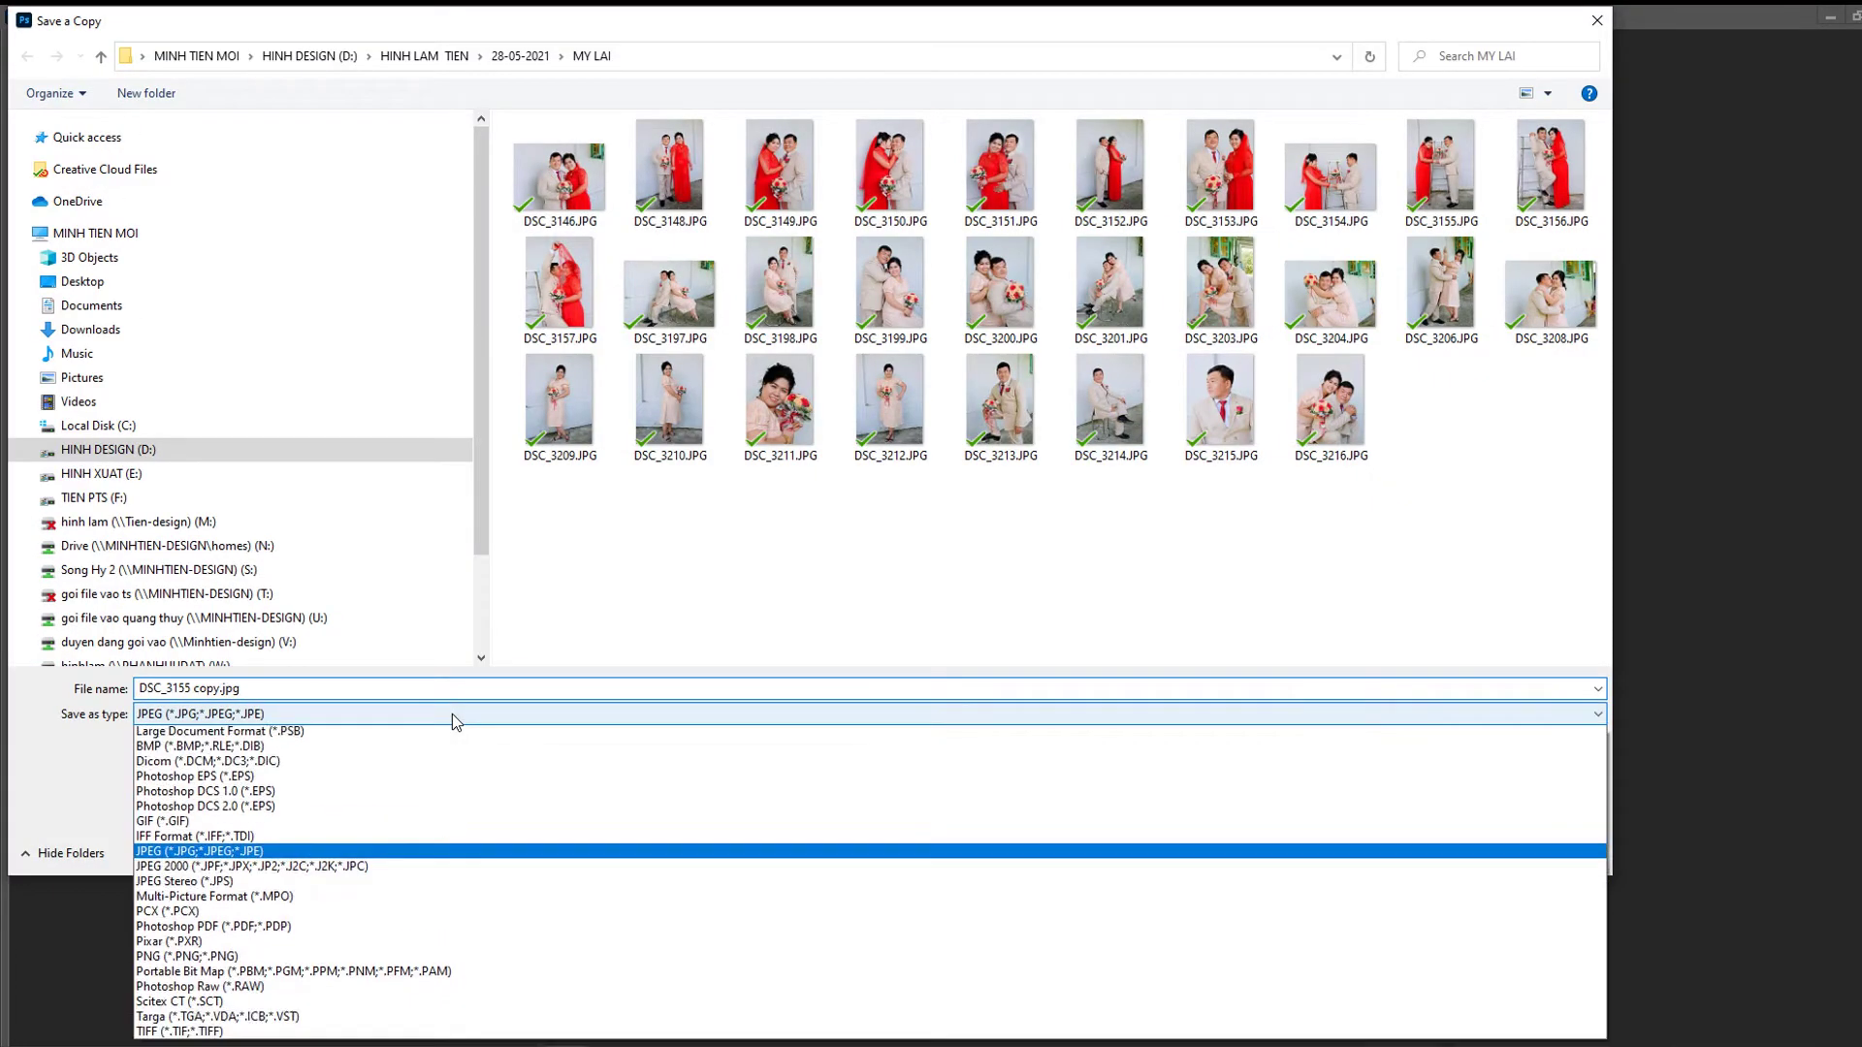
pyautogui.click(1210, 584)
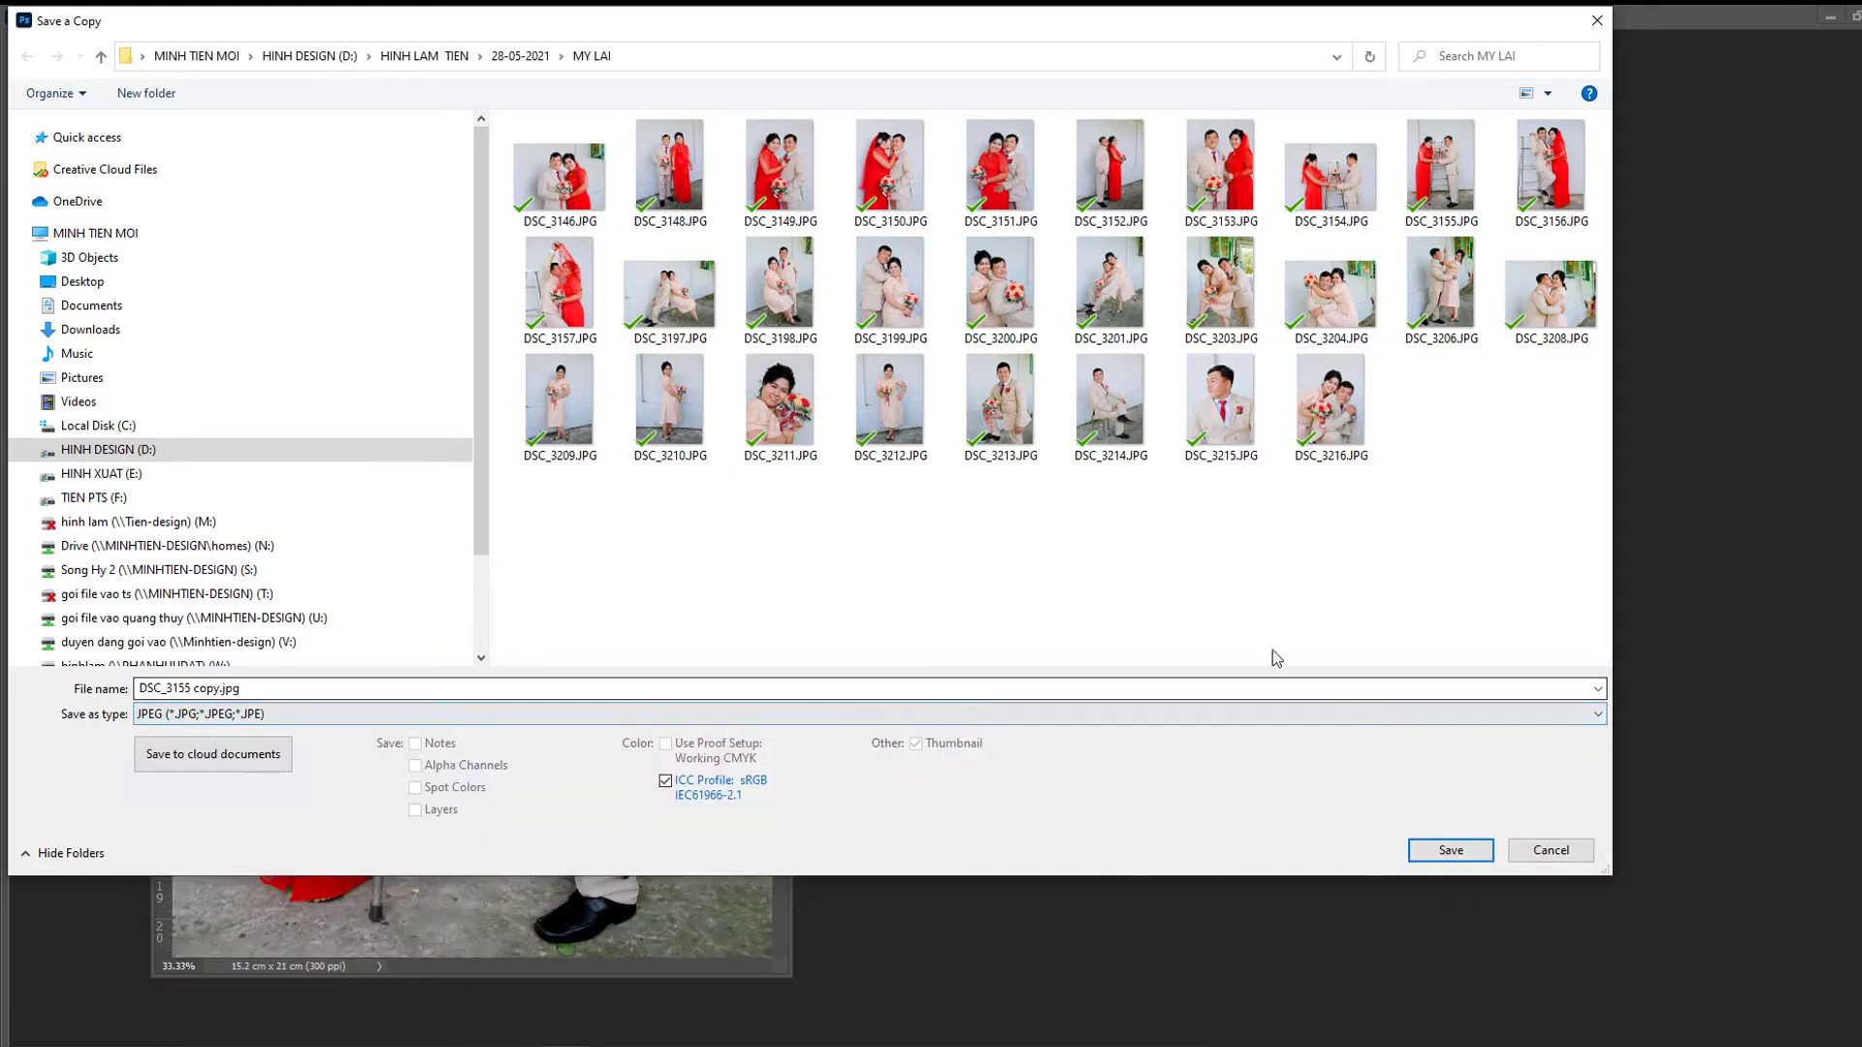
pyautogui.click(1566, 853)
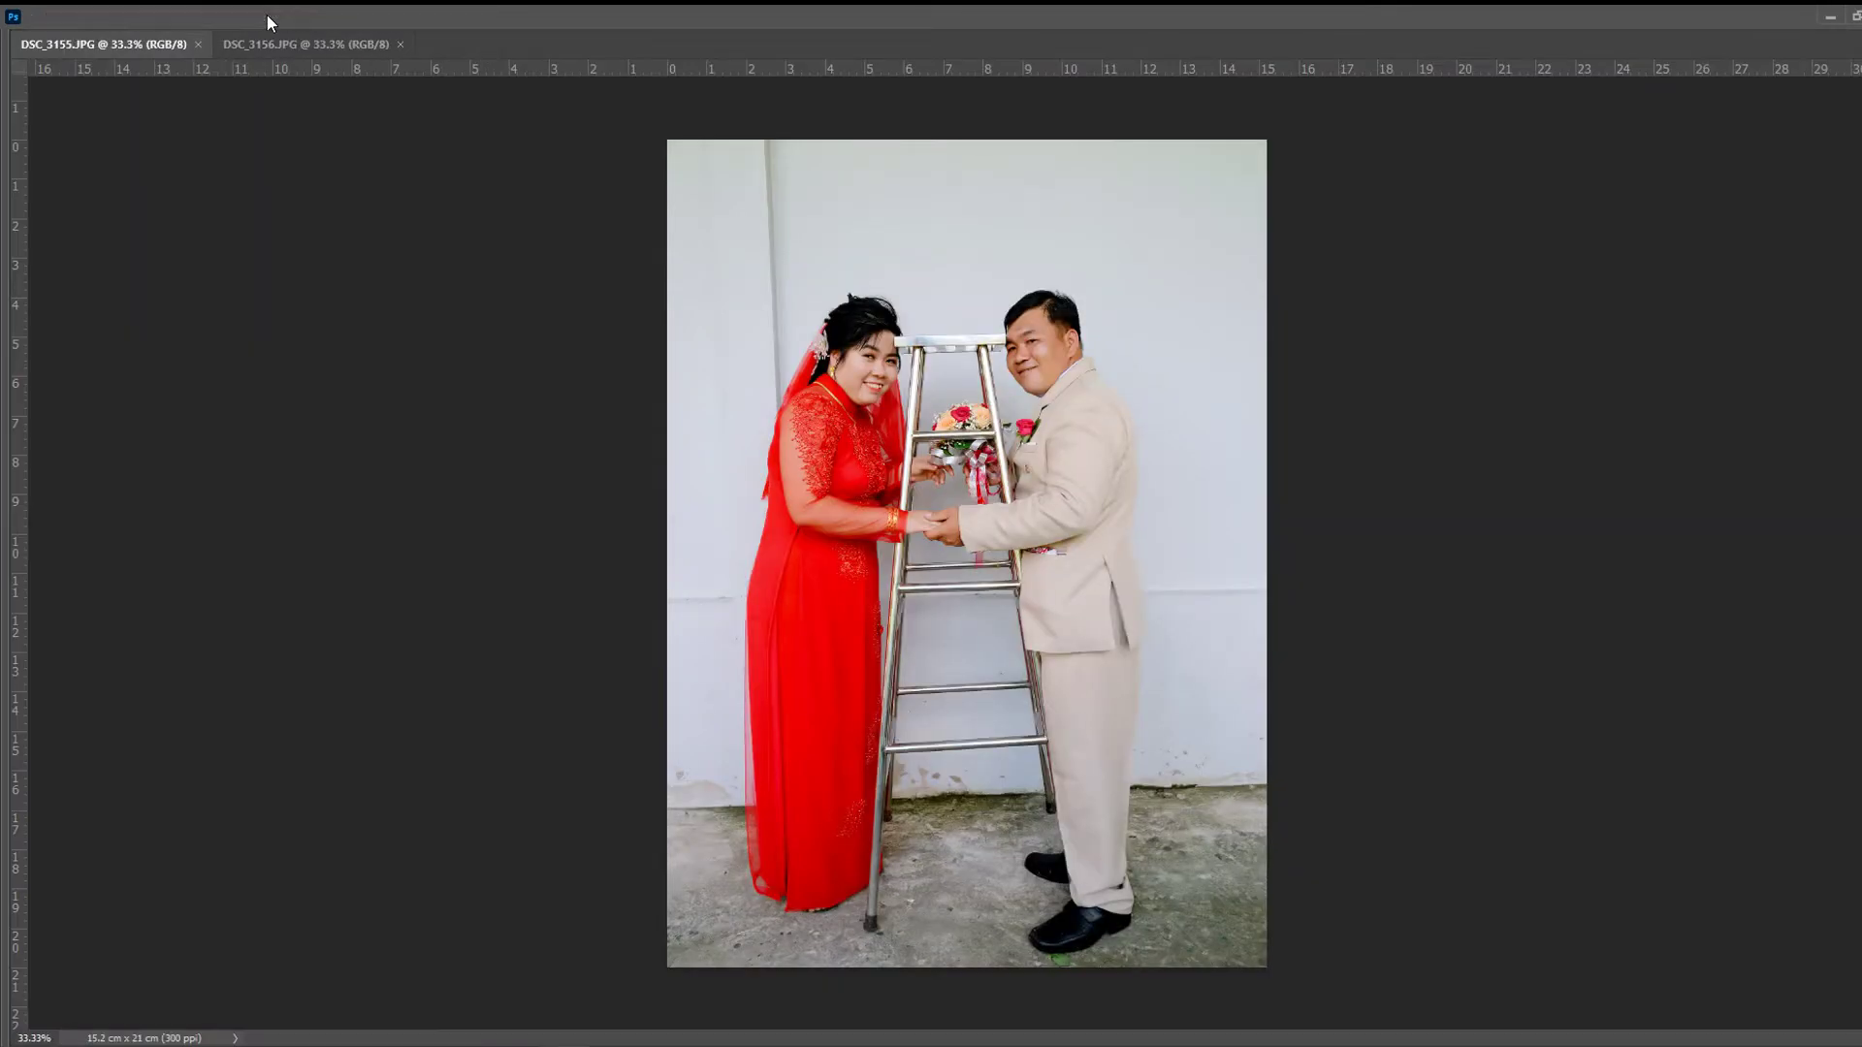
# - Open Neural Filters on the wedding photo, browse the Wait list, and view Depth Blur's details
pyautogui.click(272, 17)
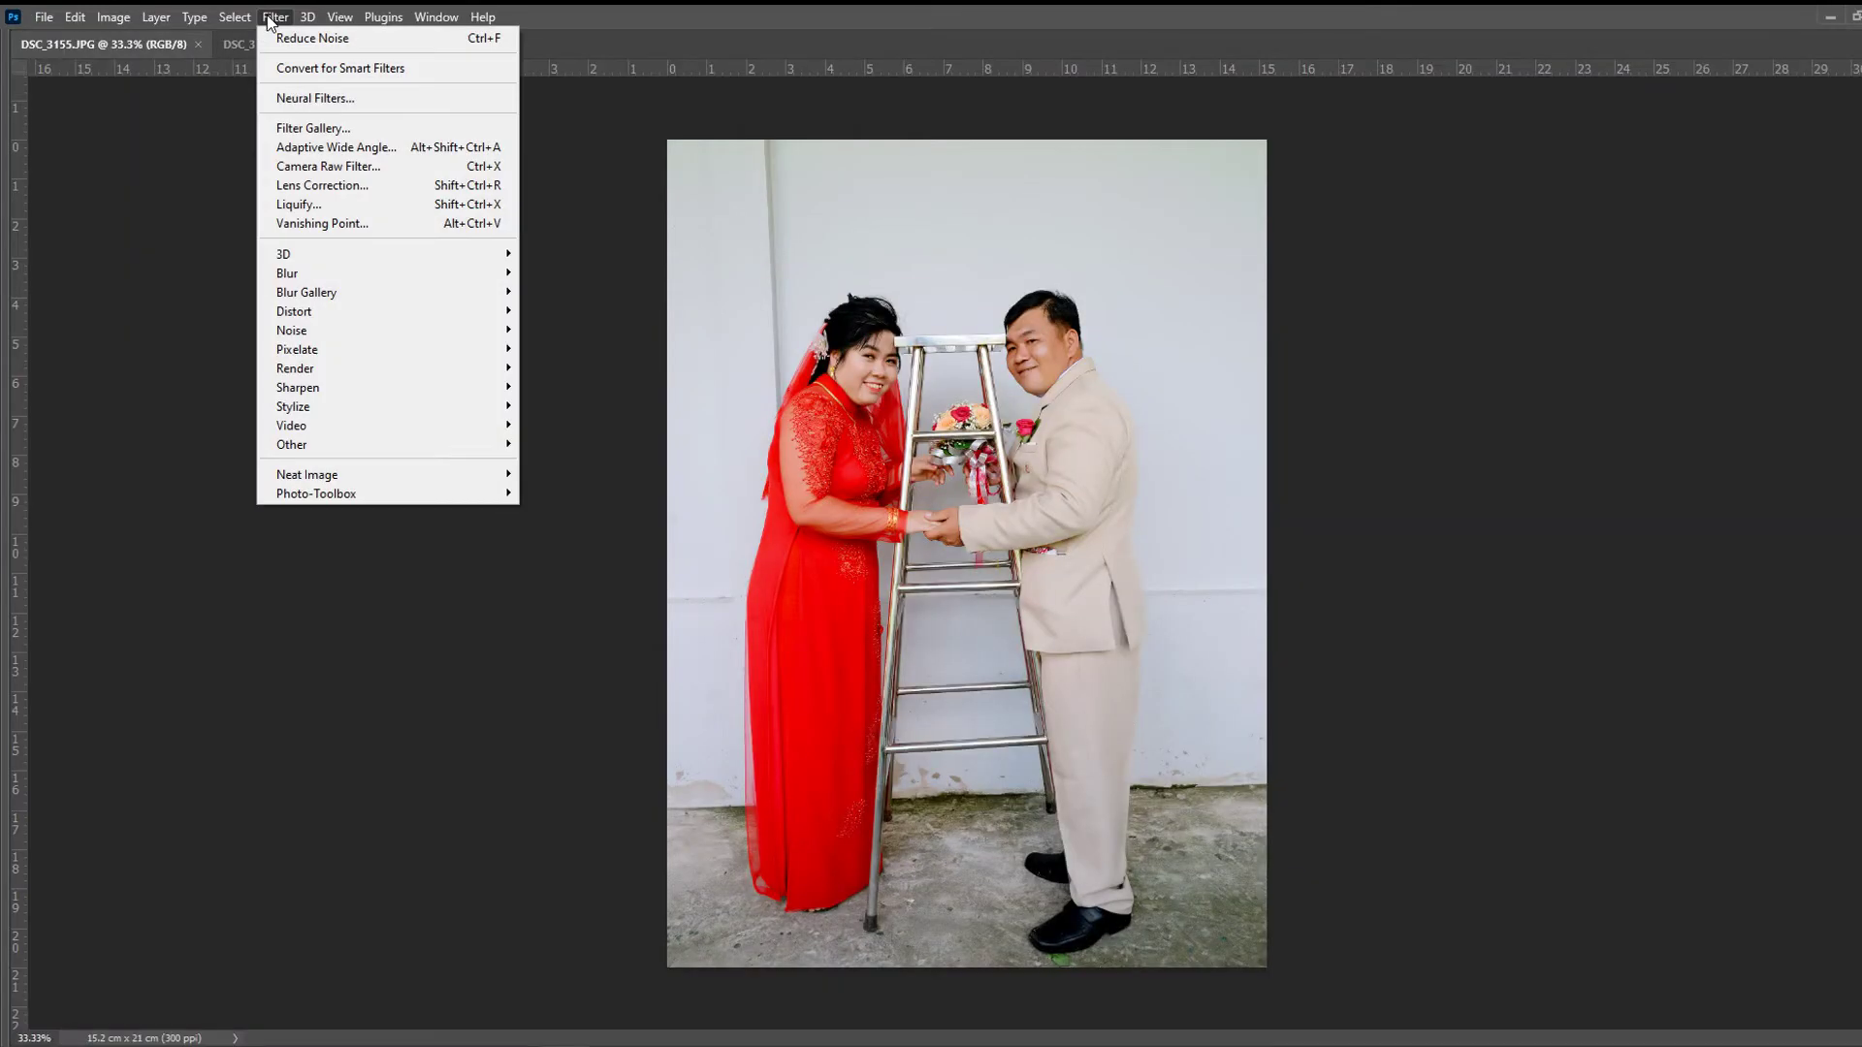
pyautogui.click(324, 103)
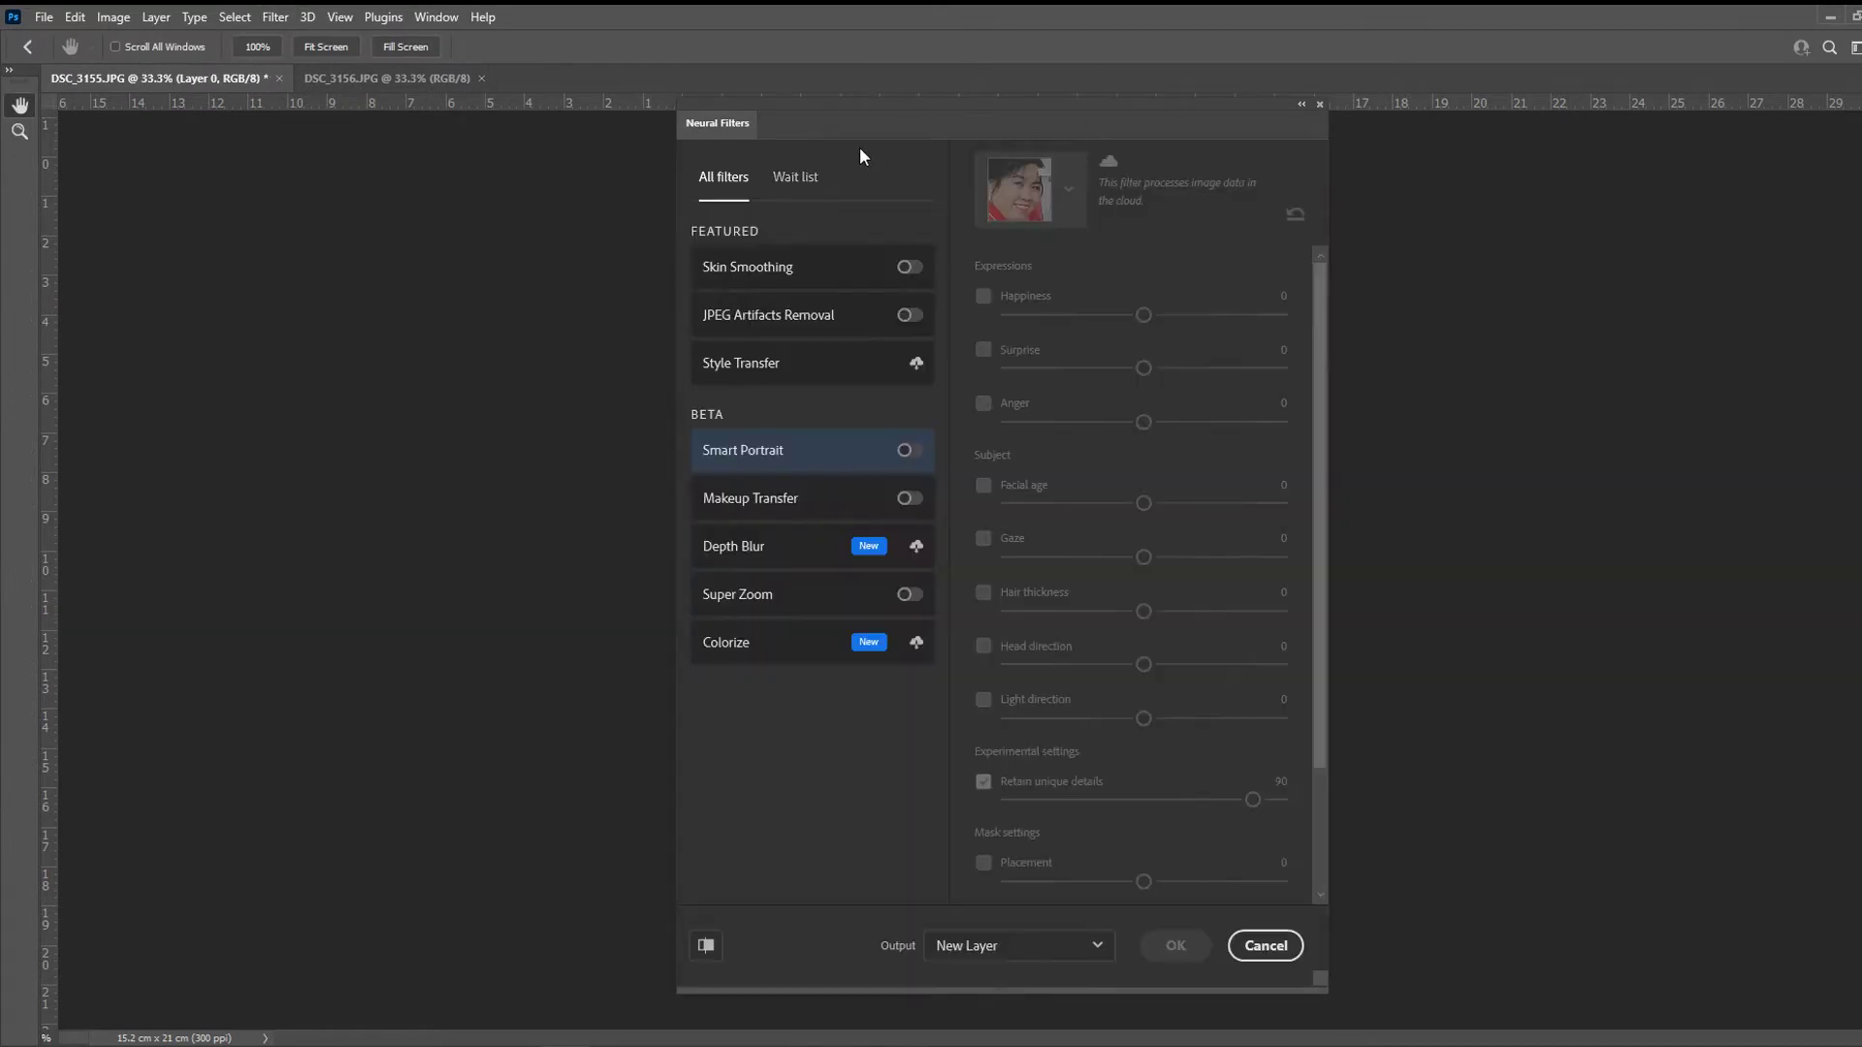
pyautogui.click(806, 180)
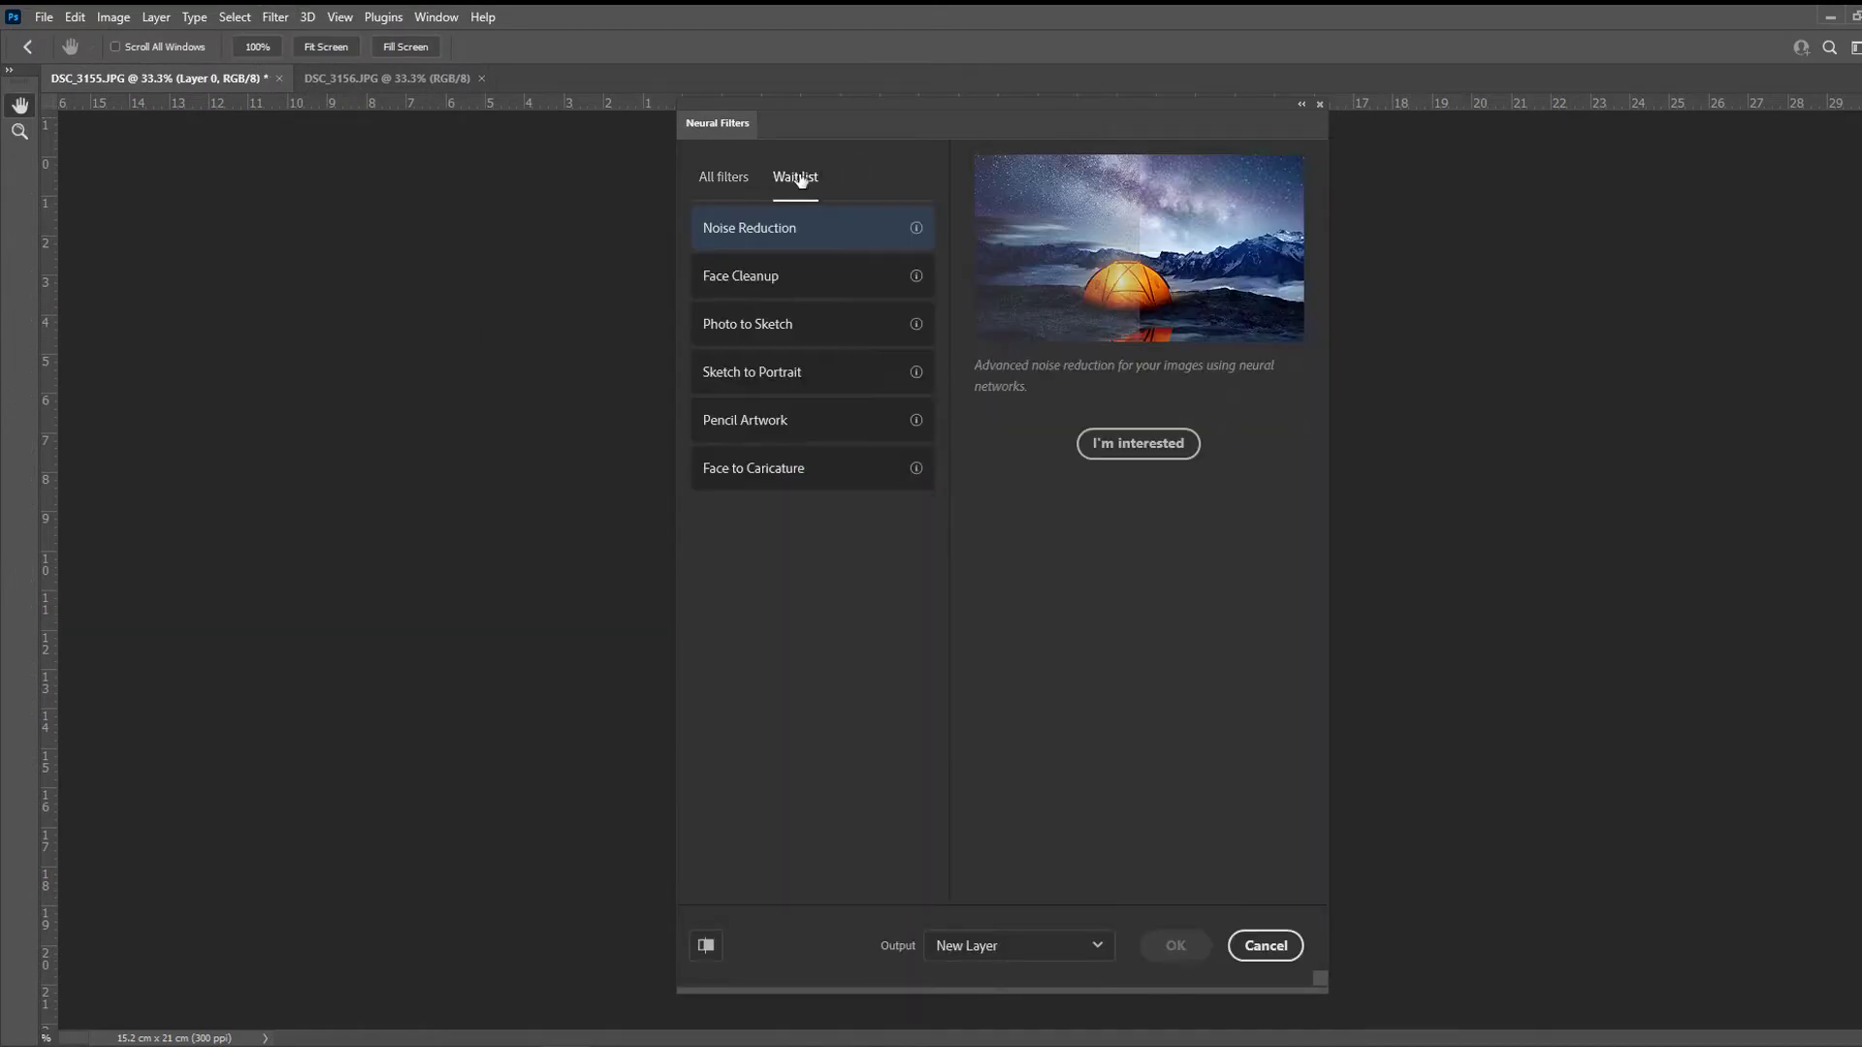
pyautogui.click(719, 184)
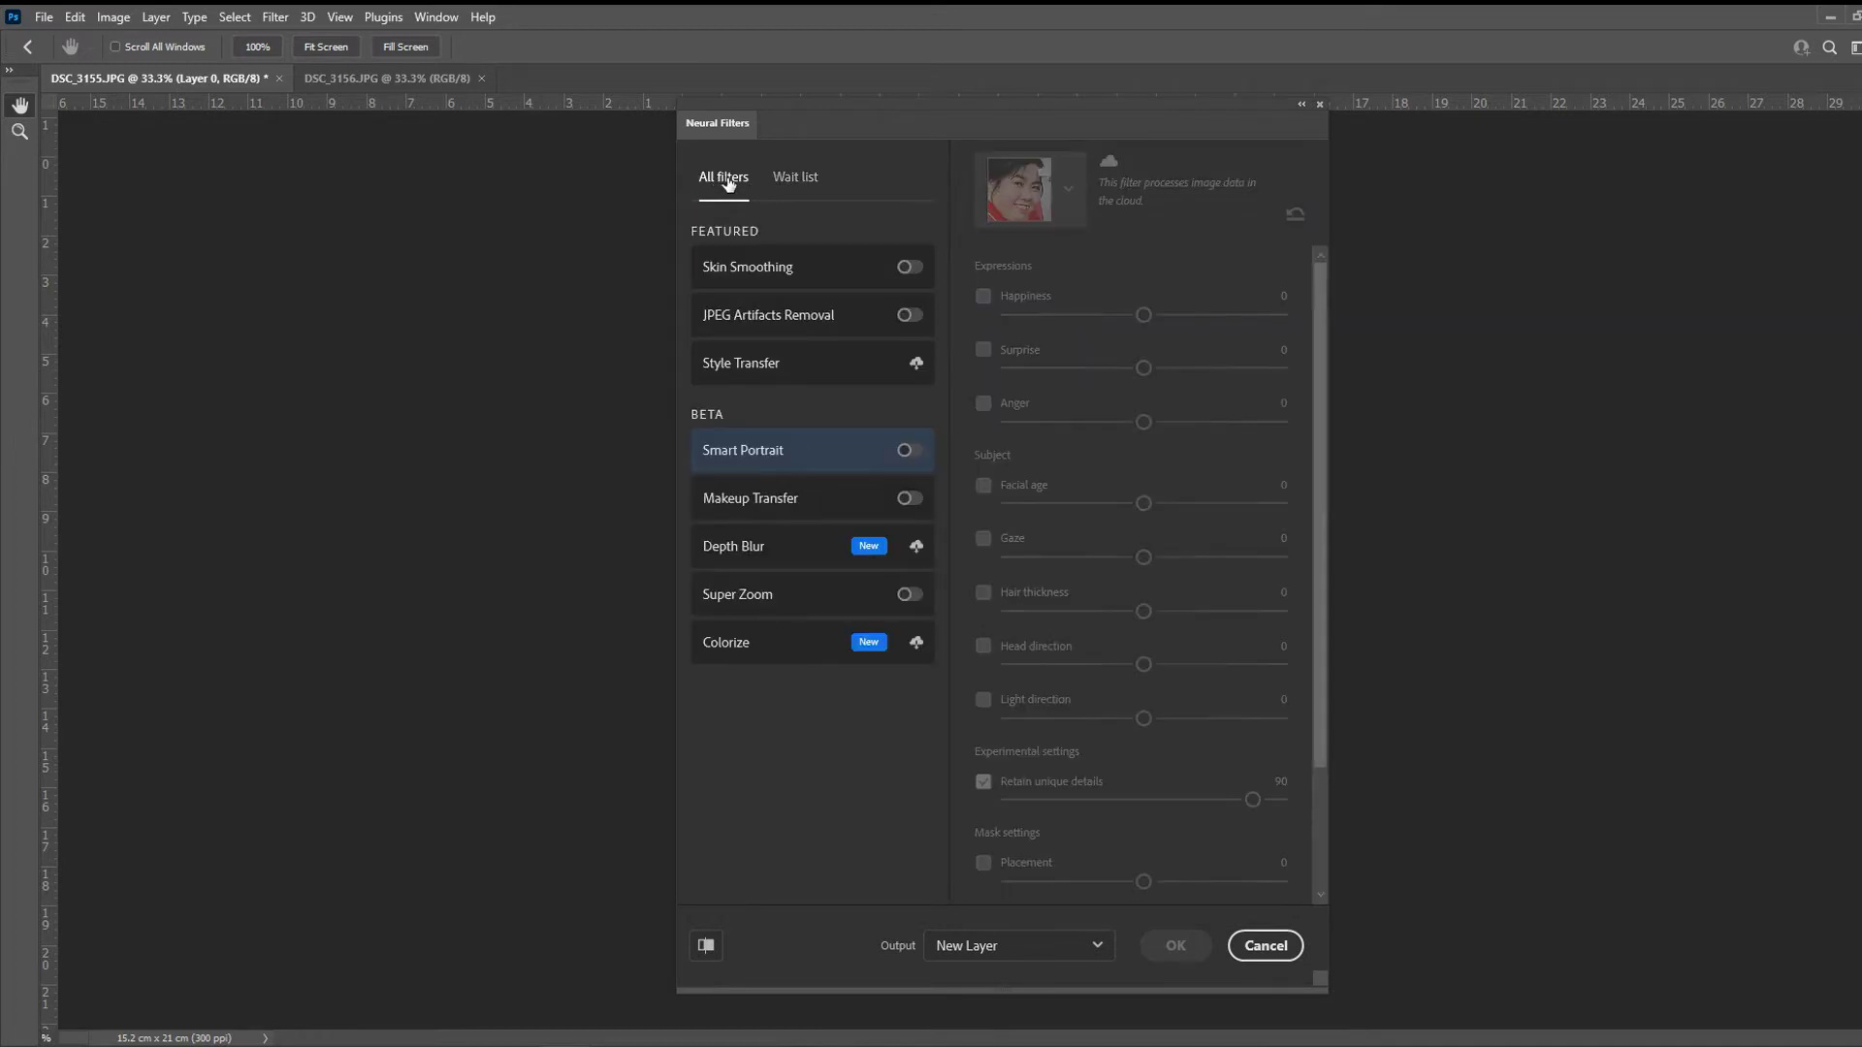
pyautogui.click(811, 180)
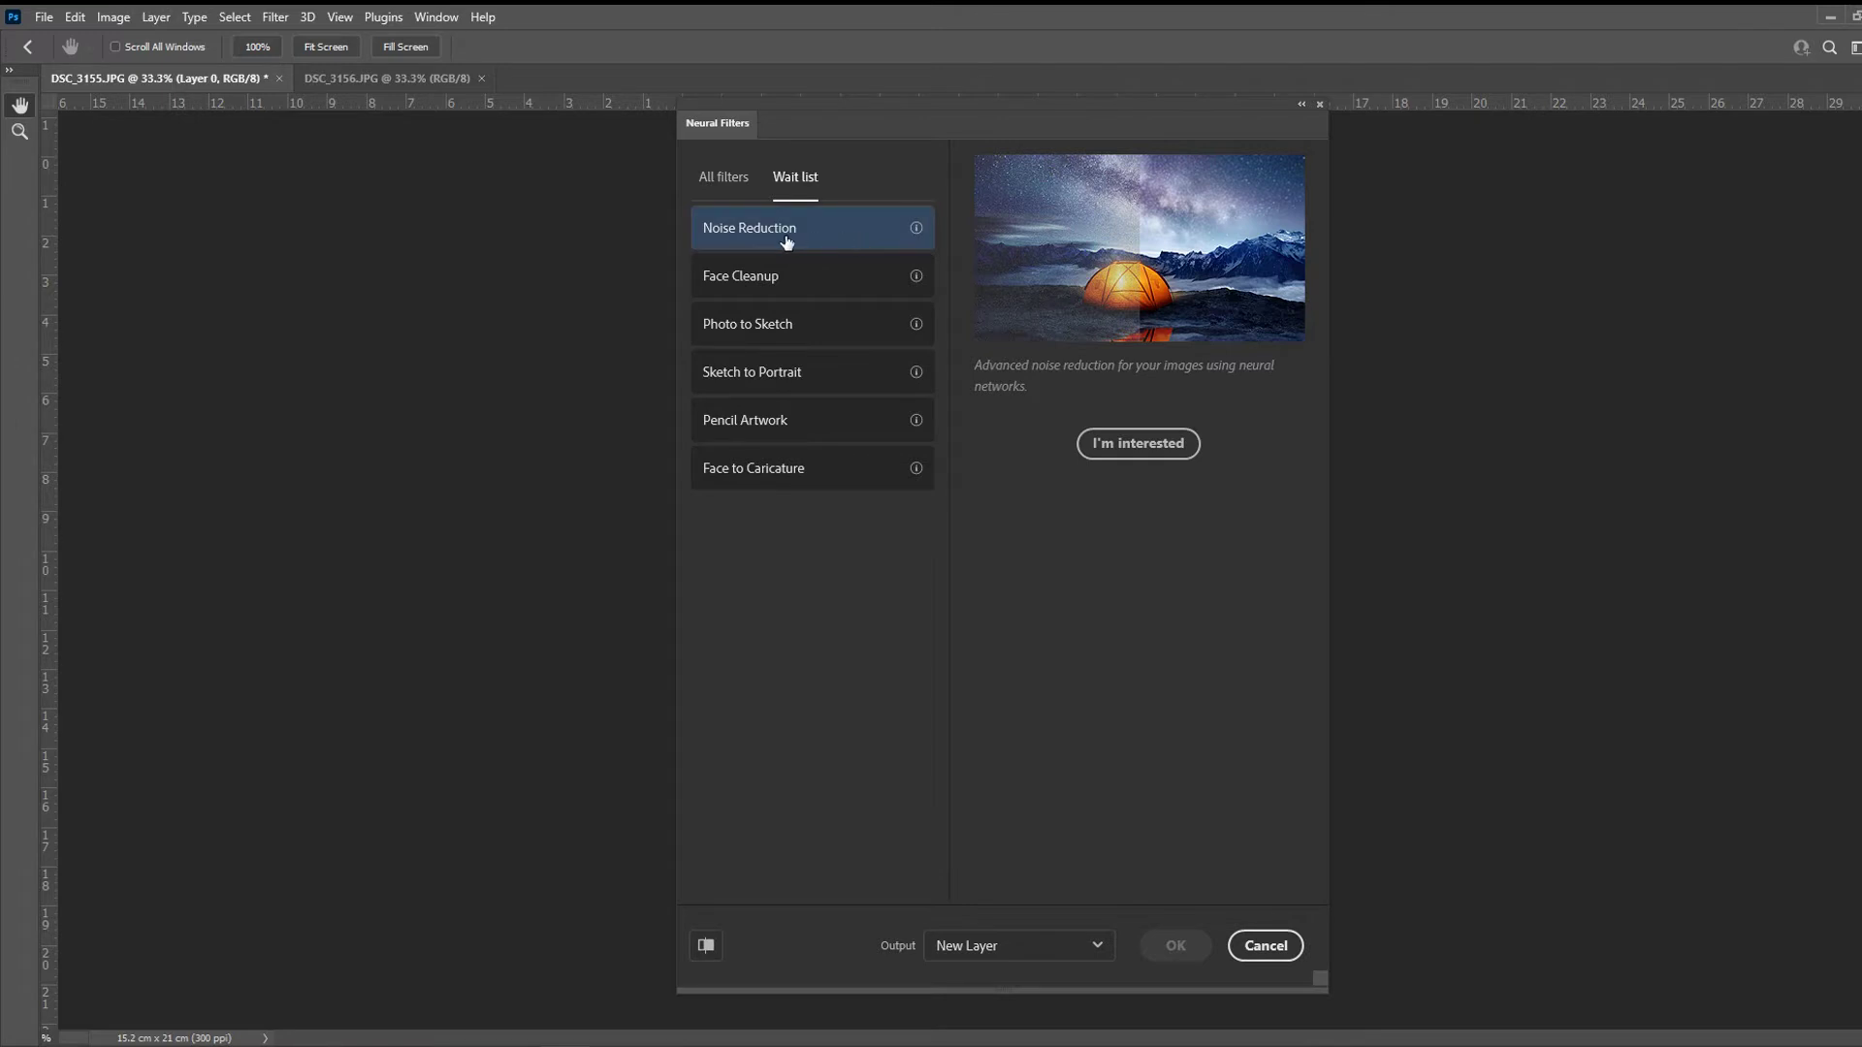
pyautogui.click(728, 179)
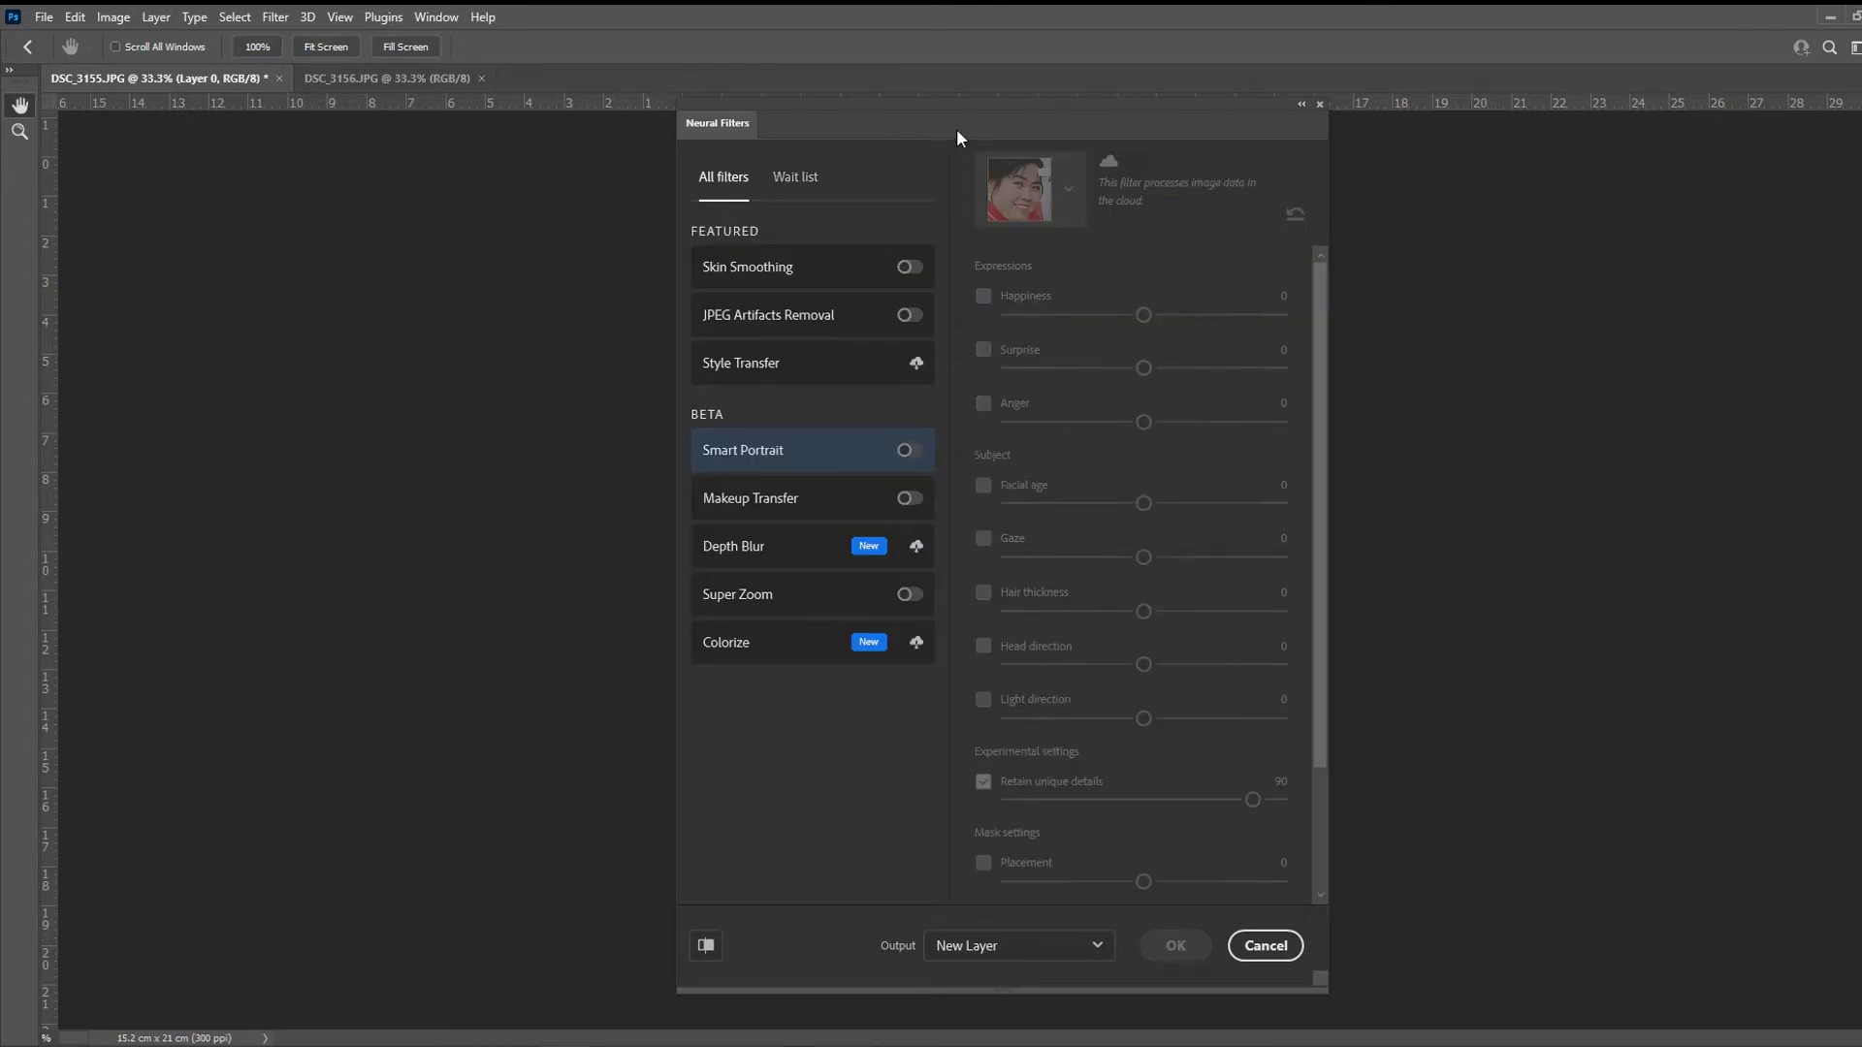
pyautogui.click(871, 551)
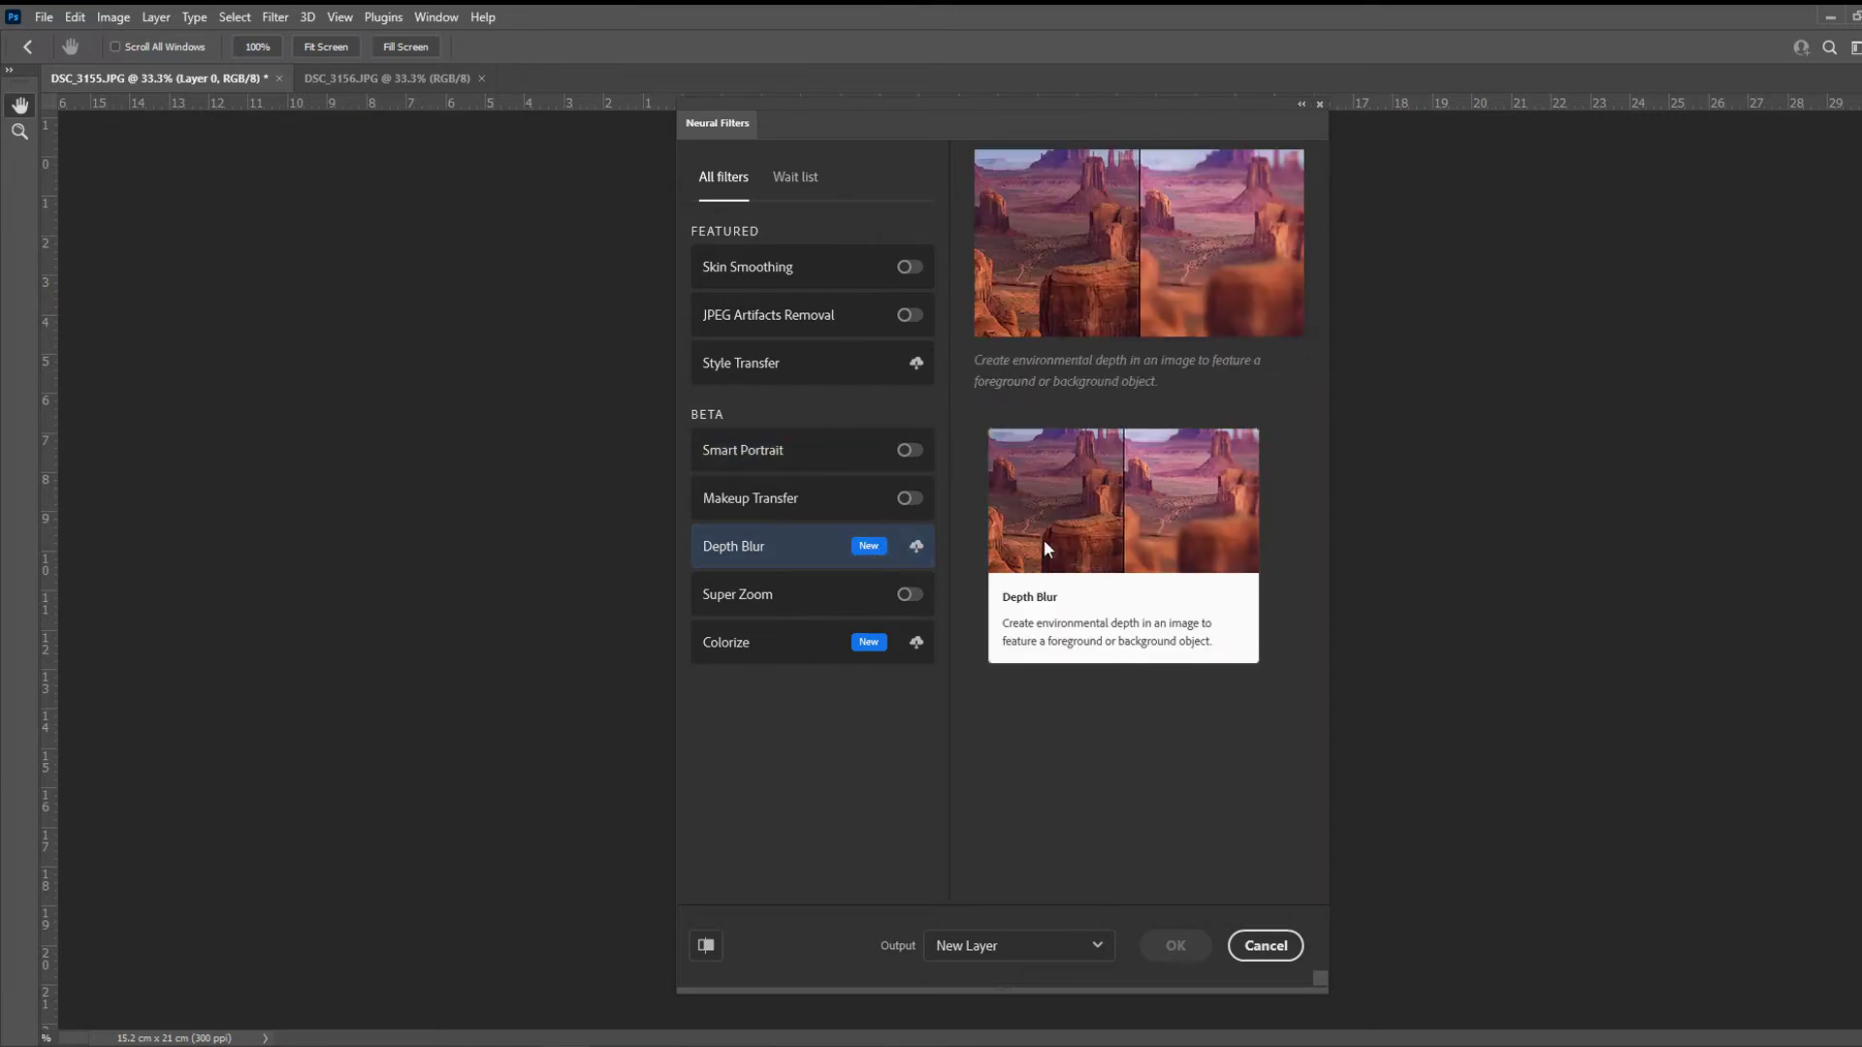
# - Download Depth Blur so it installs with Blur strength 75 and Focal range 50
pyautogui.click(1133, 539)
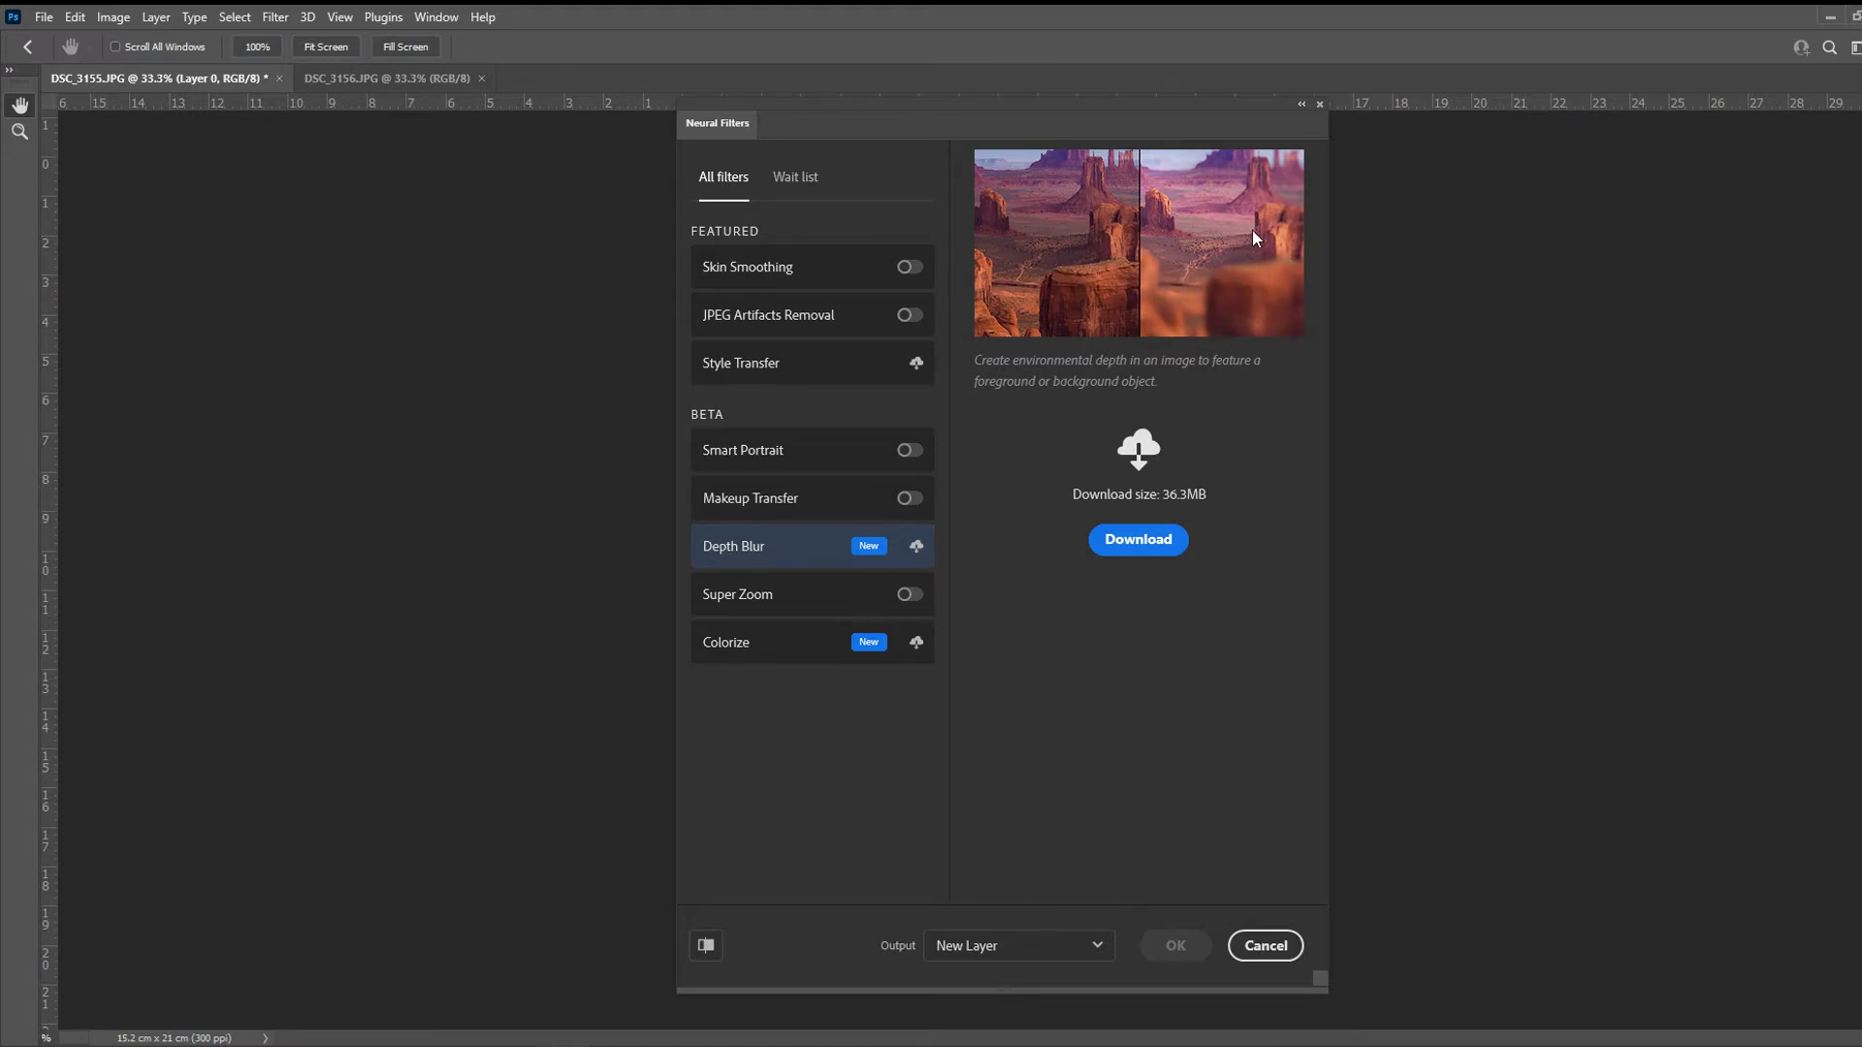
pyautogui.click(1166, 540)
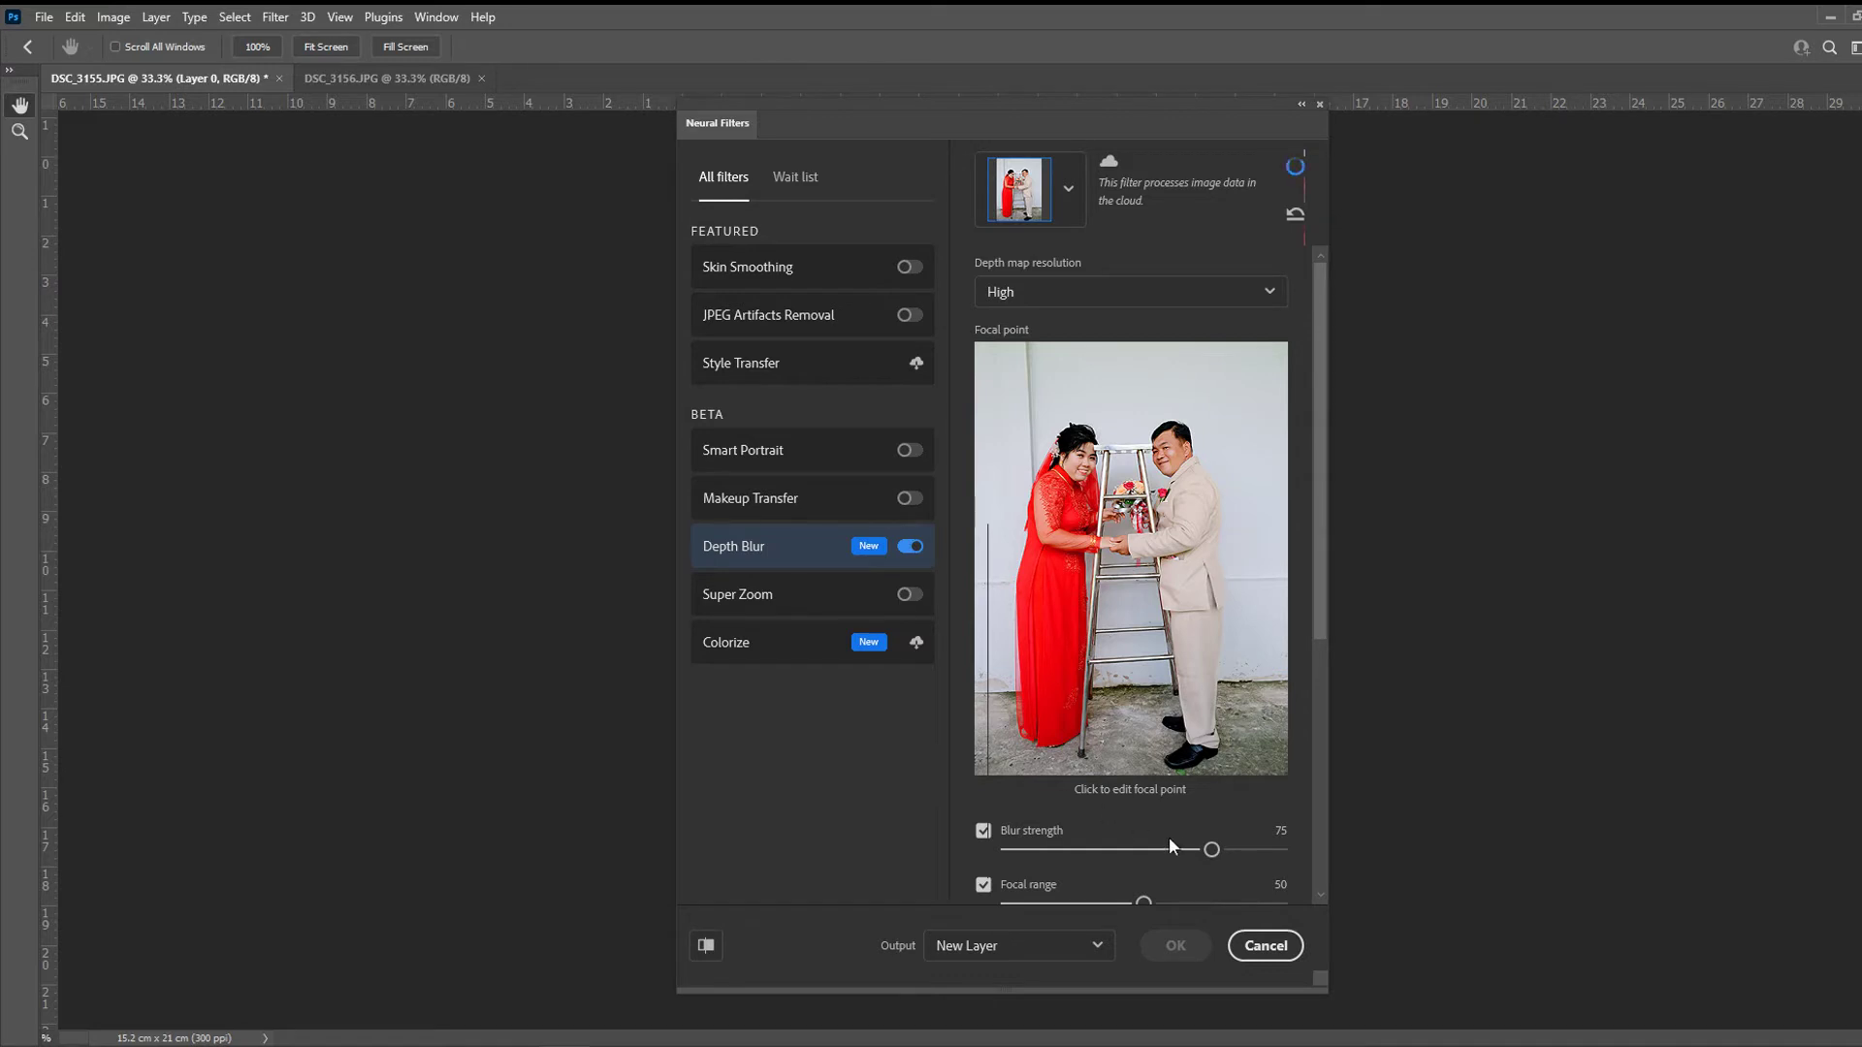
# - Adjust Depth Blur to strength 52 and focal range 15, then view Colorize's 326.1MB download page
pyautogui.moveTo(1158, 850); pyautogui.dragTo(1089, 850)
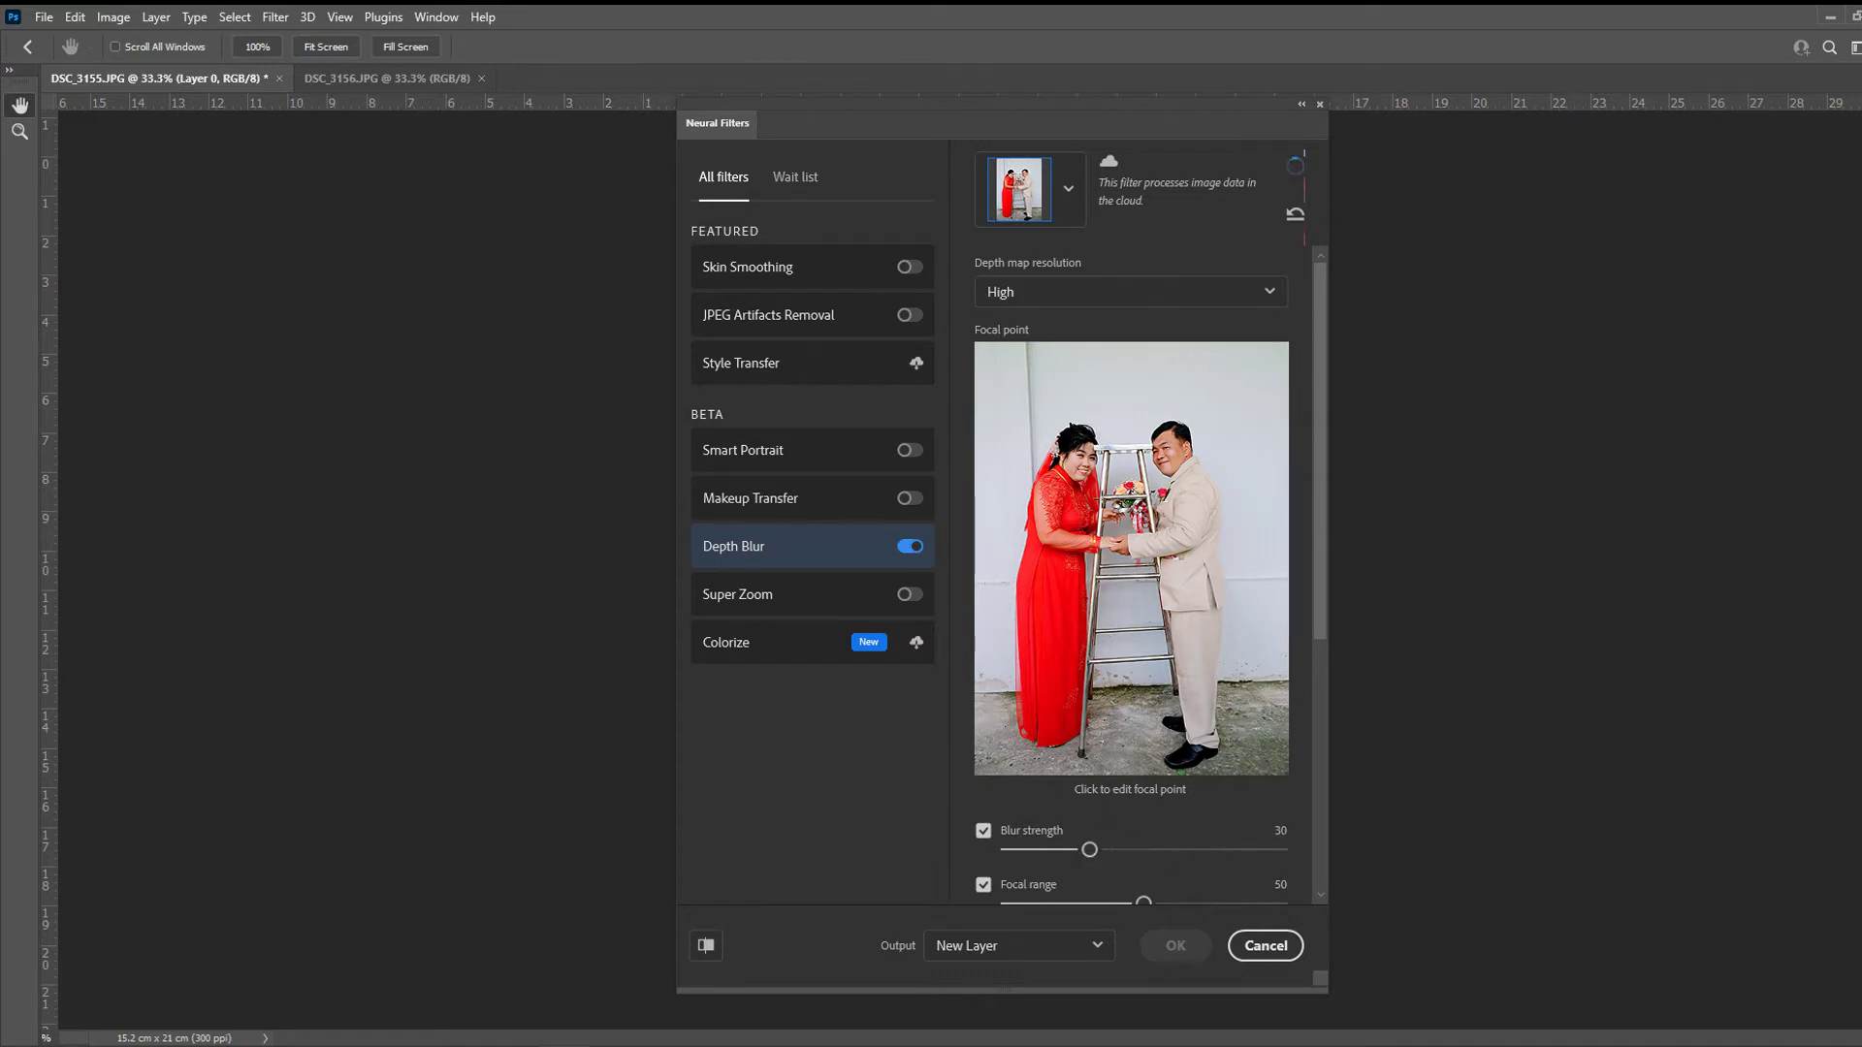
pyautogui.moveTo(1111, 117); pyautogui.dragTo(1508, 126)
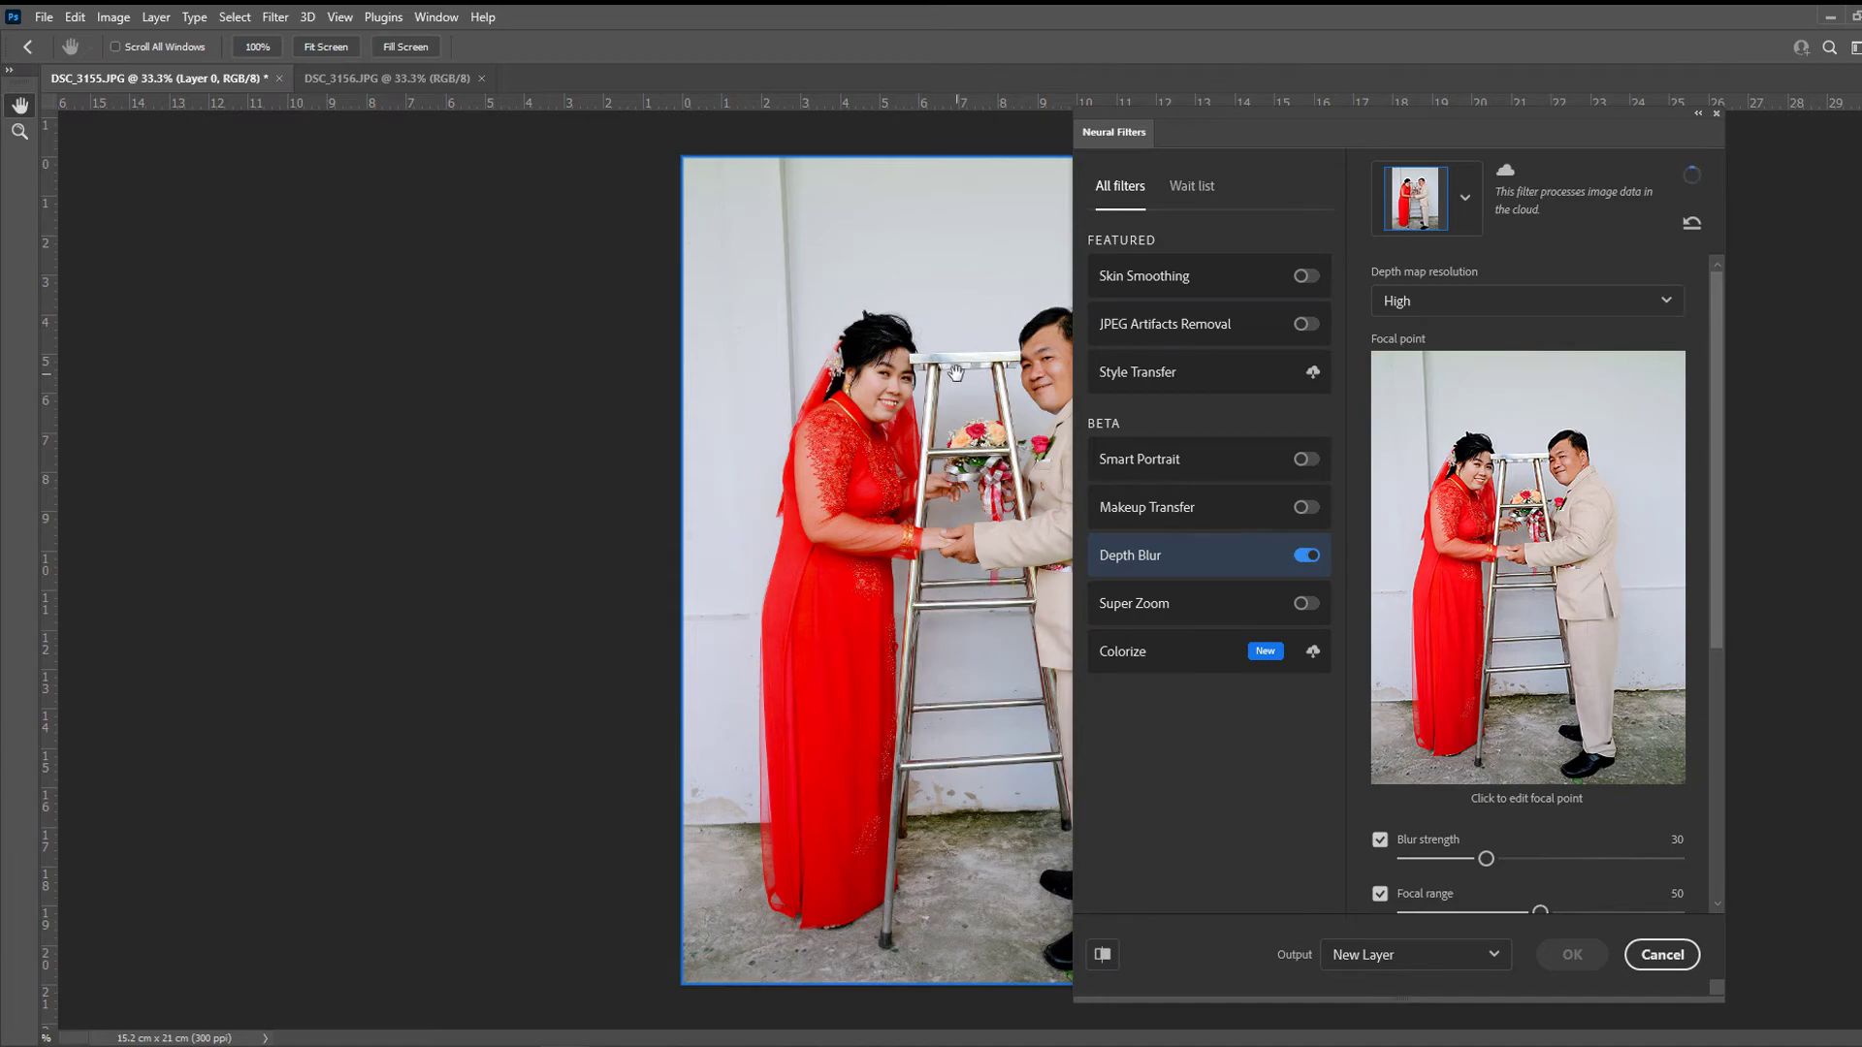
pyautogui.scroll(2, 956, 396)
pyautogui.scroll(2, 902, 397)
pyautogui.scroll(1, 854, 373)
pyautogui.moveTo(824, 383); pyautogui.dragTo(291, 436)
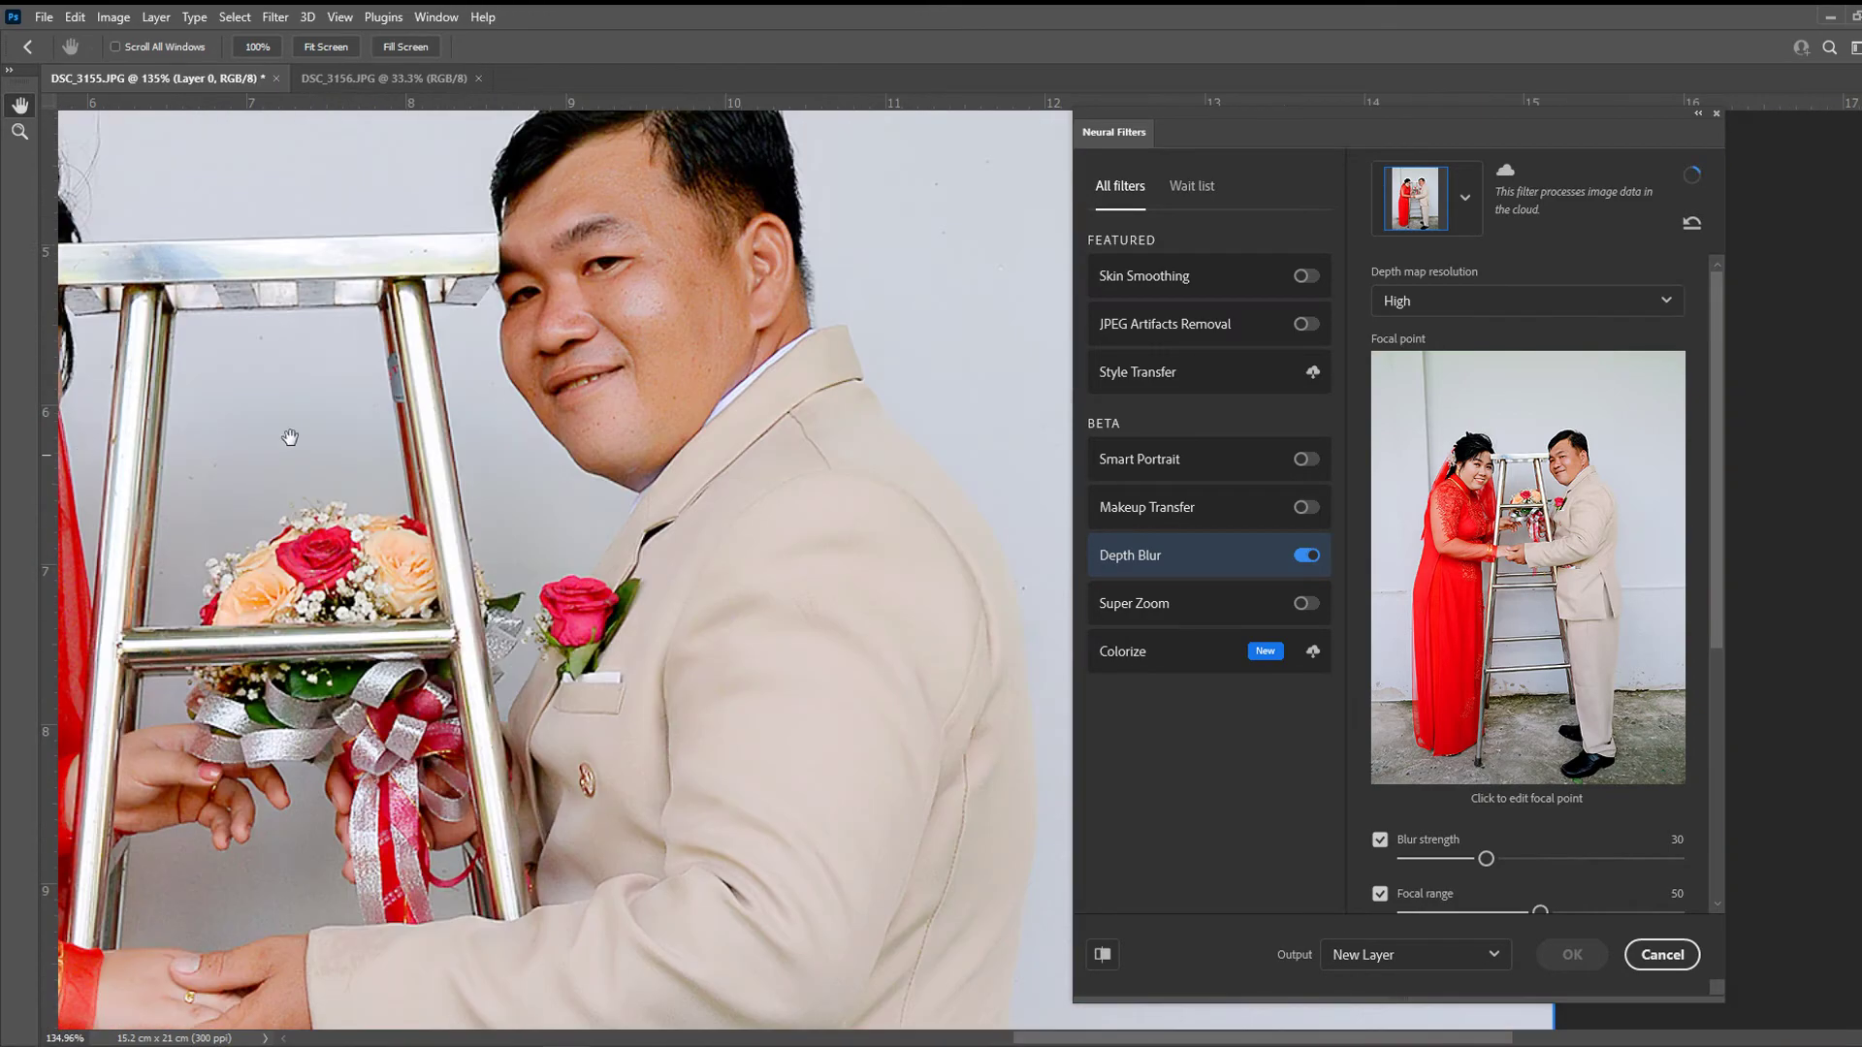
pyautogui.scroll(-2, 359, 485)
pyautogui.scroll(-1, 375, 524)
pyautogui.moveTo(582, 290); pyautogui.dragTo(603, 634)
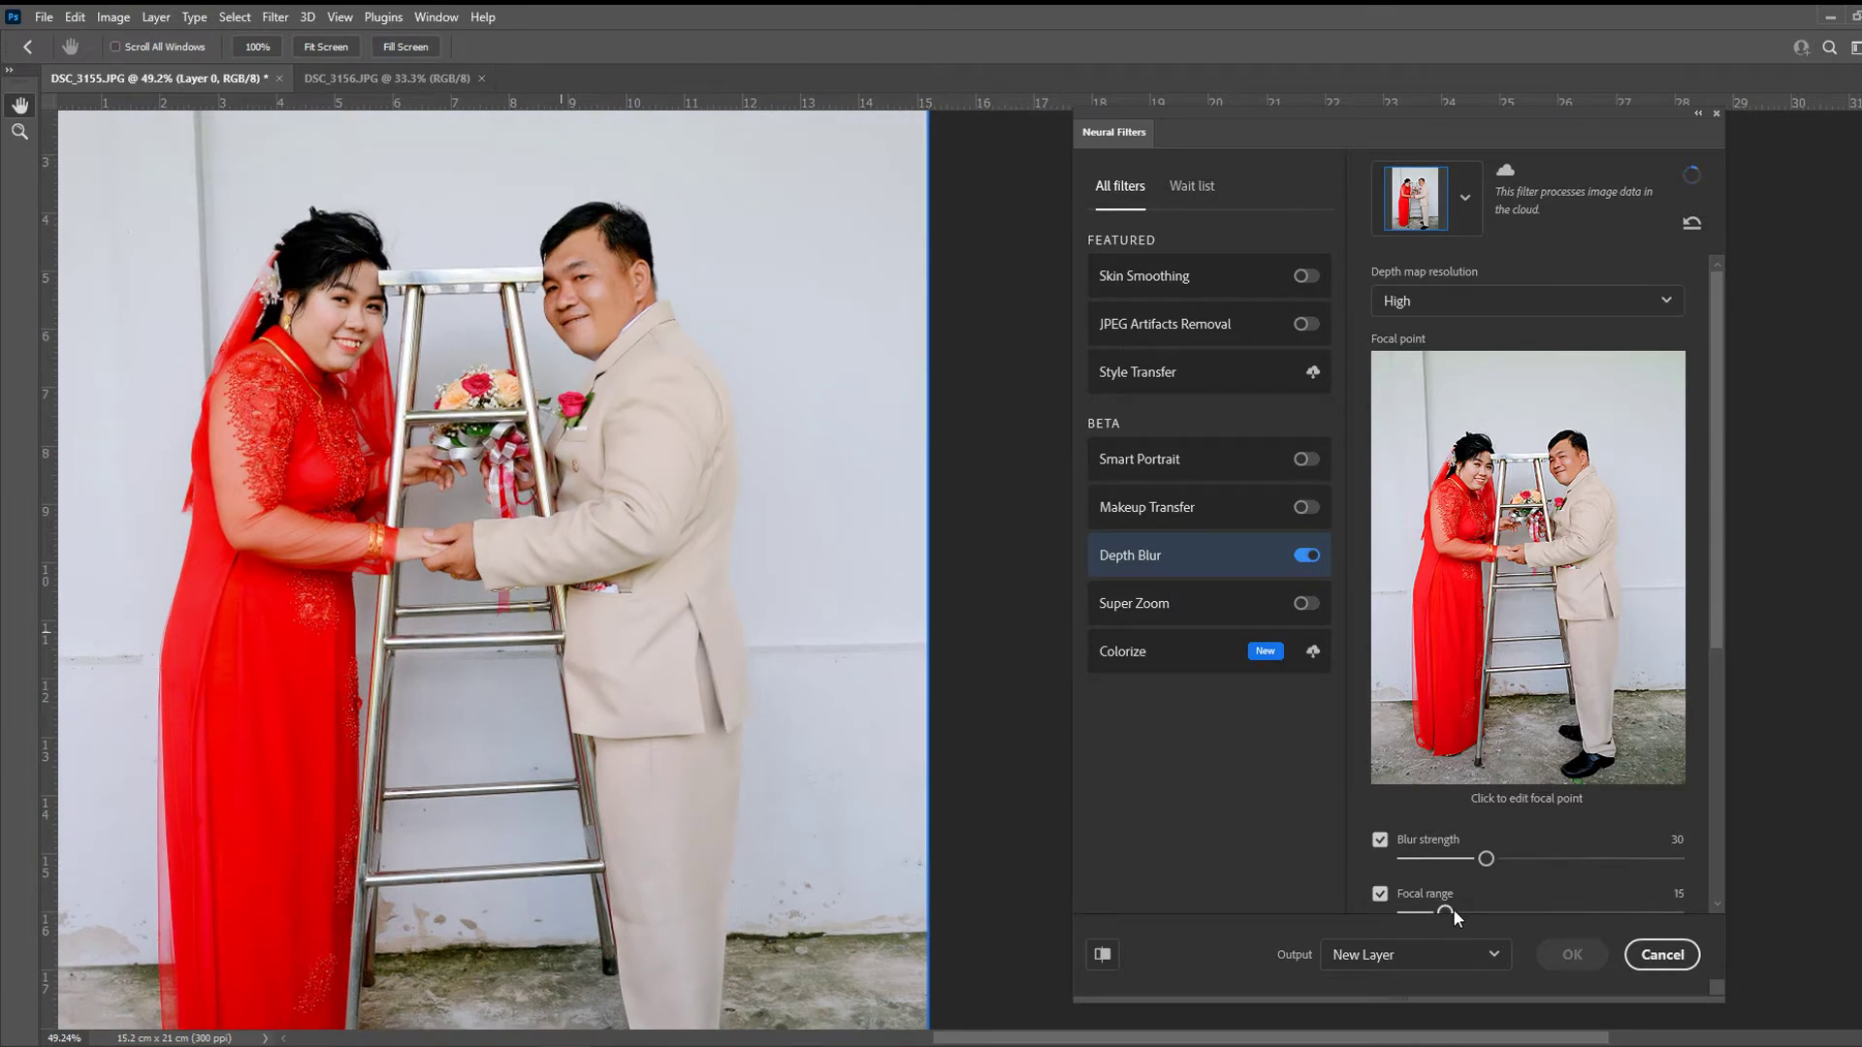
pyautogui.click(1544, 859)
pyautogui.click(1263, 655)
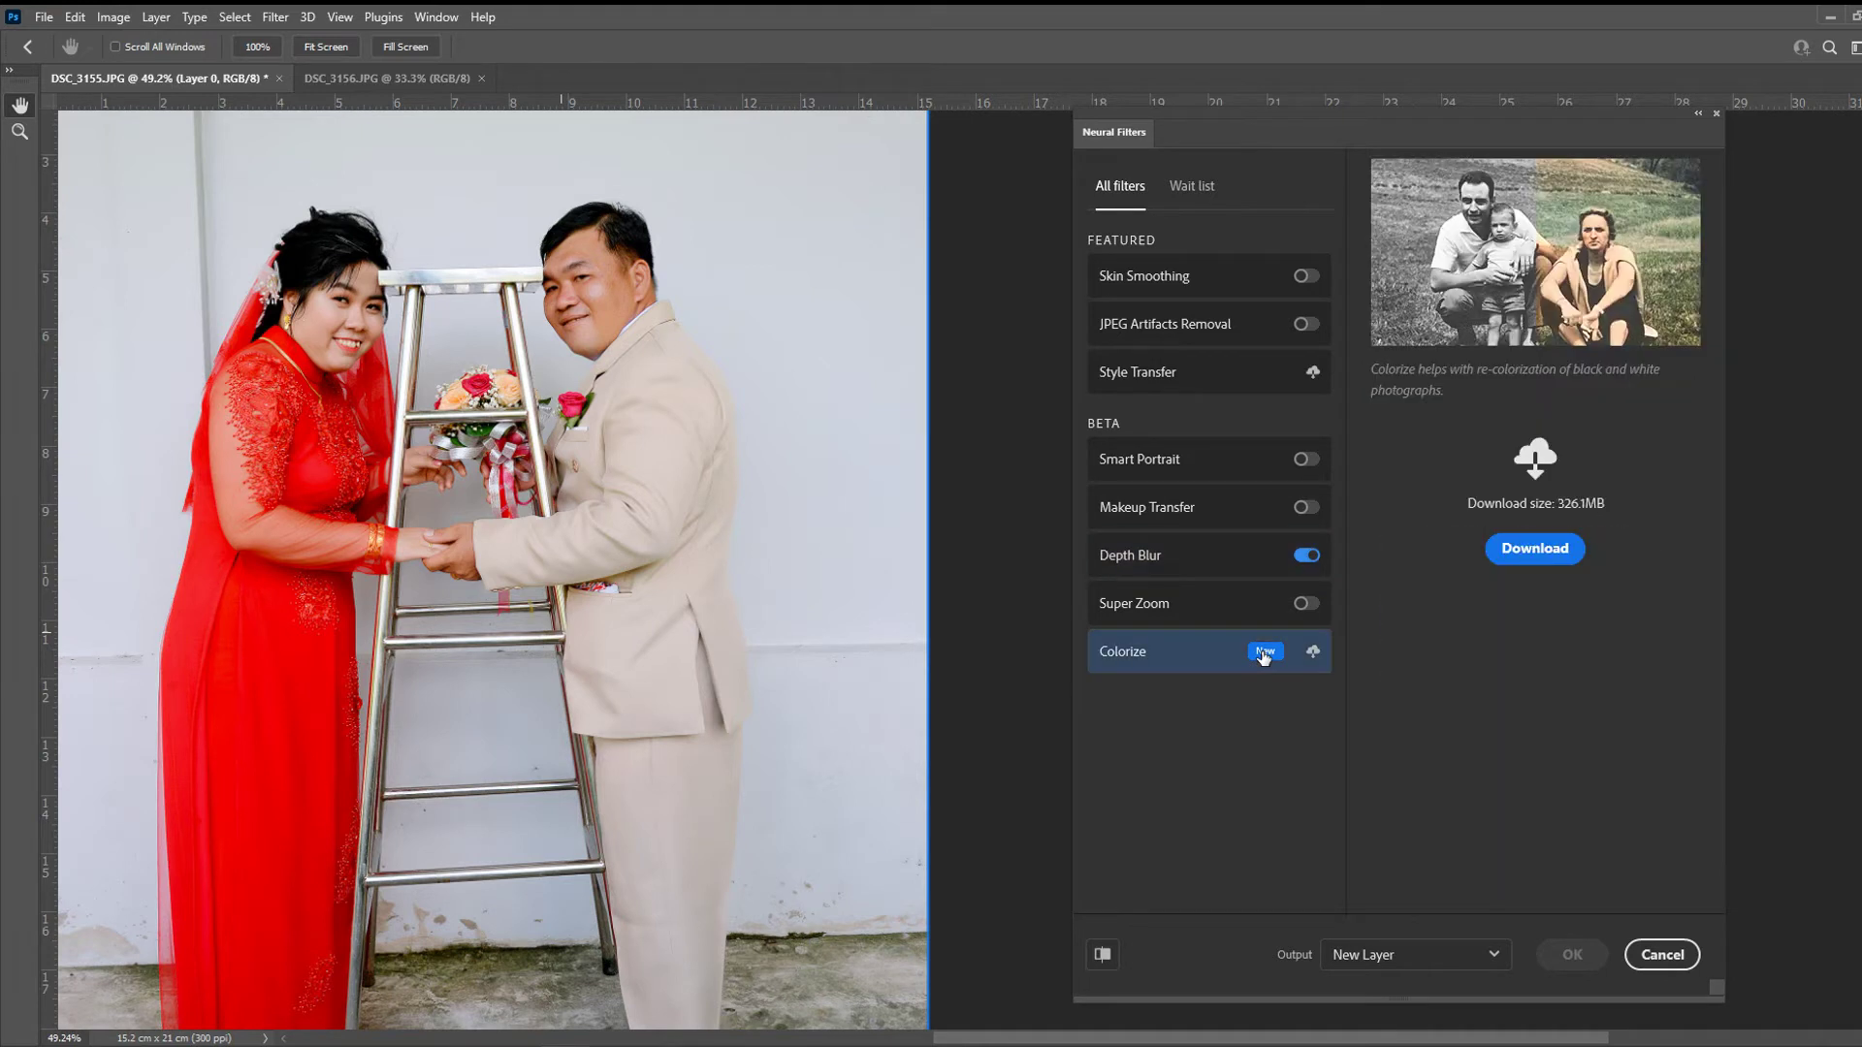
# - Start the Colorize download, browse Style Transfer and JPEG Artifacts Removal, then return to Depth Blur
pyautogui.click(1552, 545)
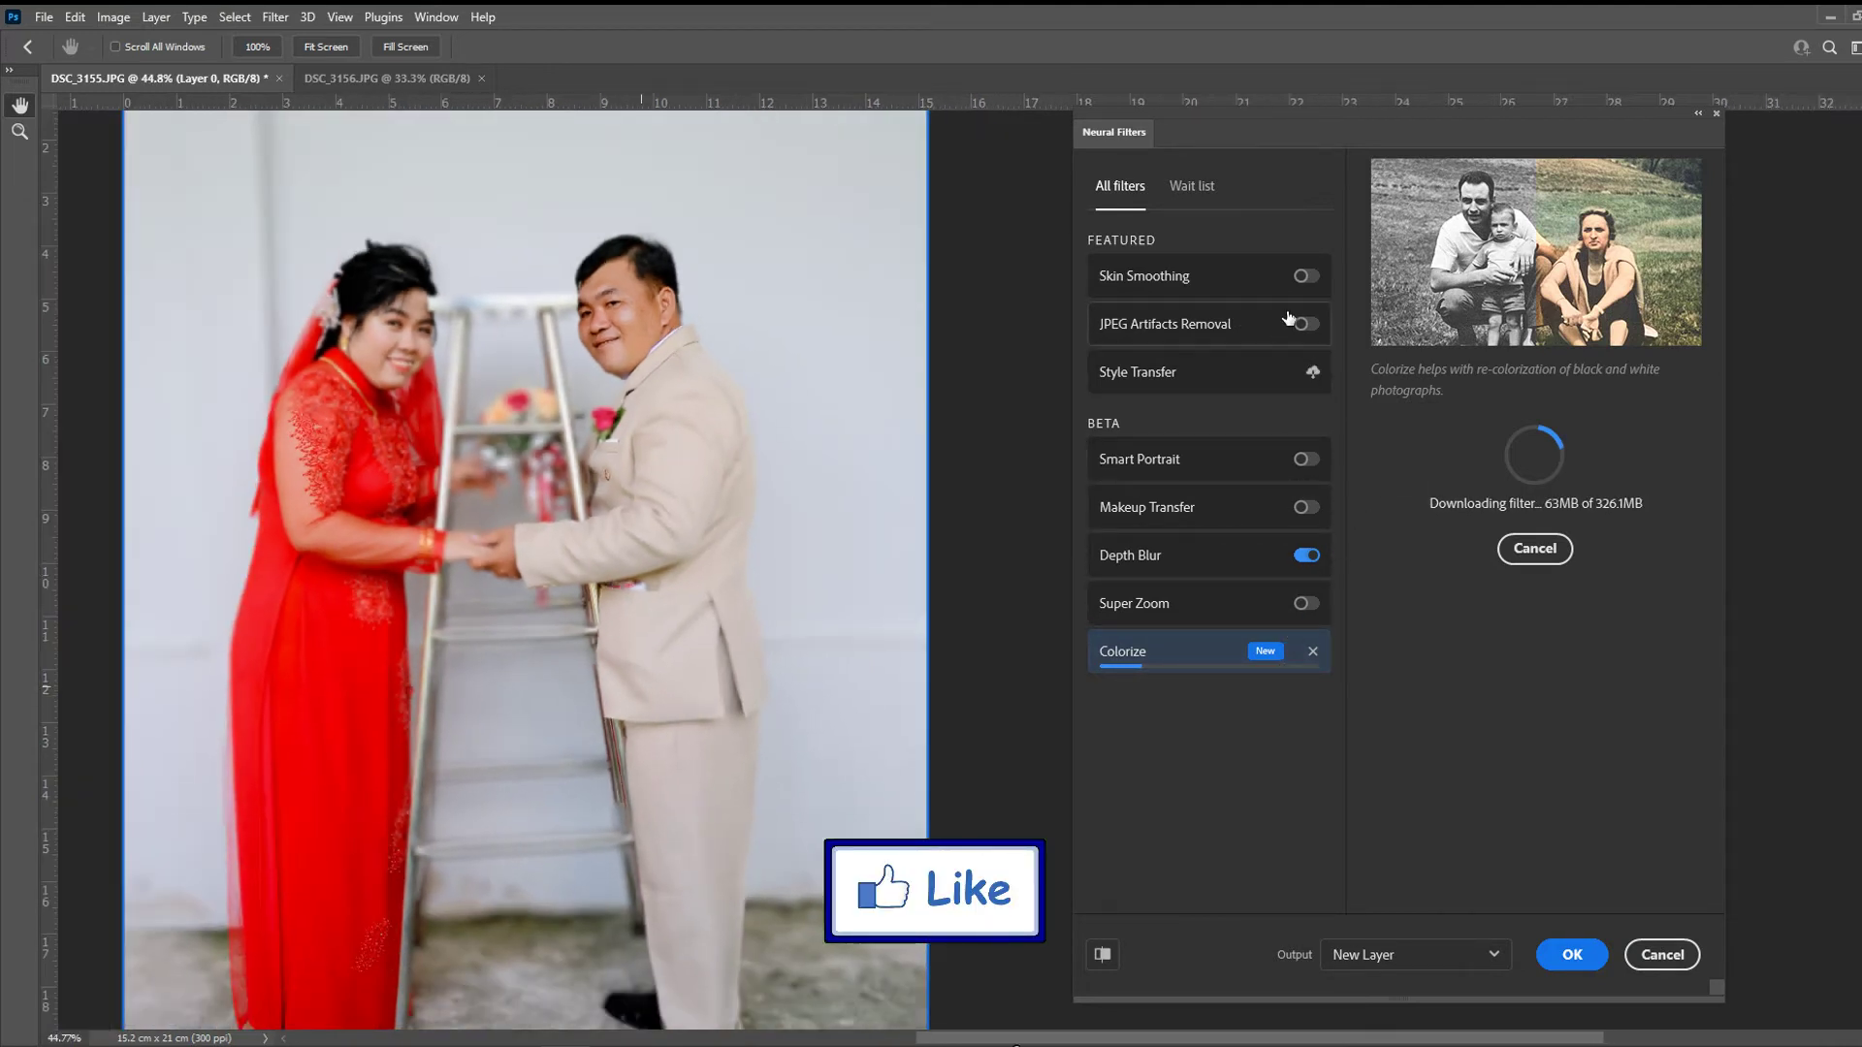
pyautogui.click(1283, 372)
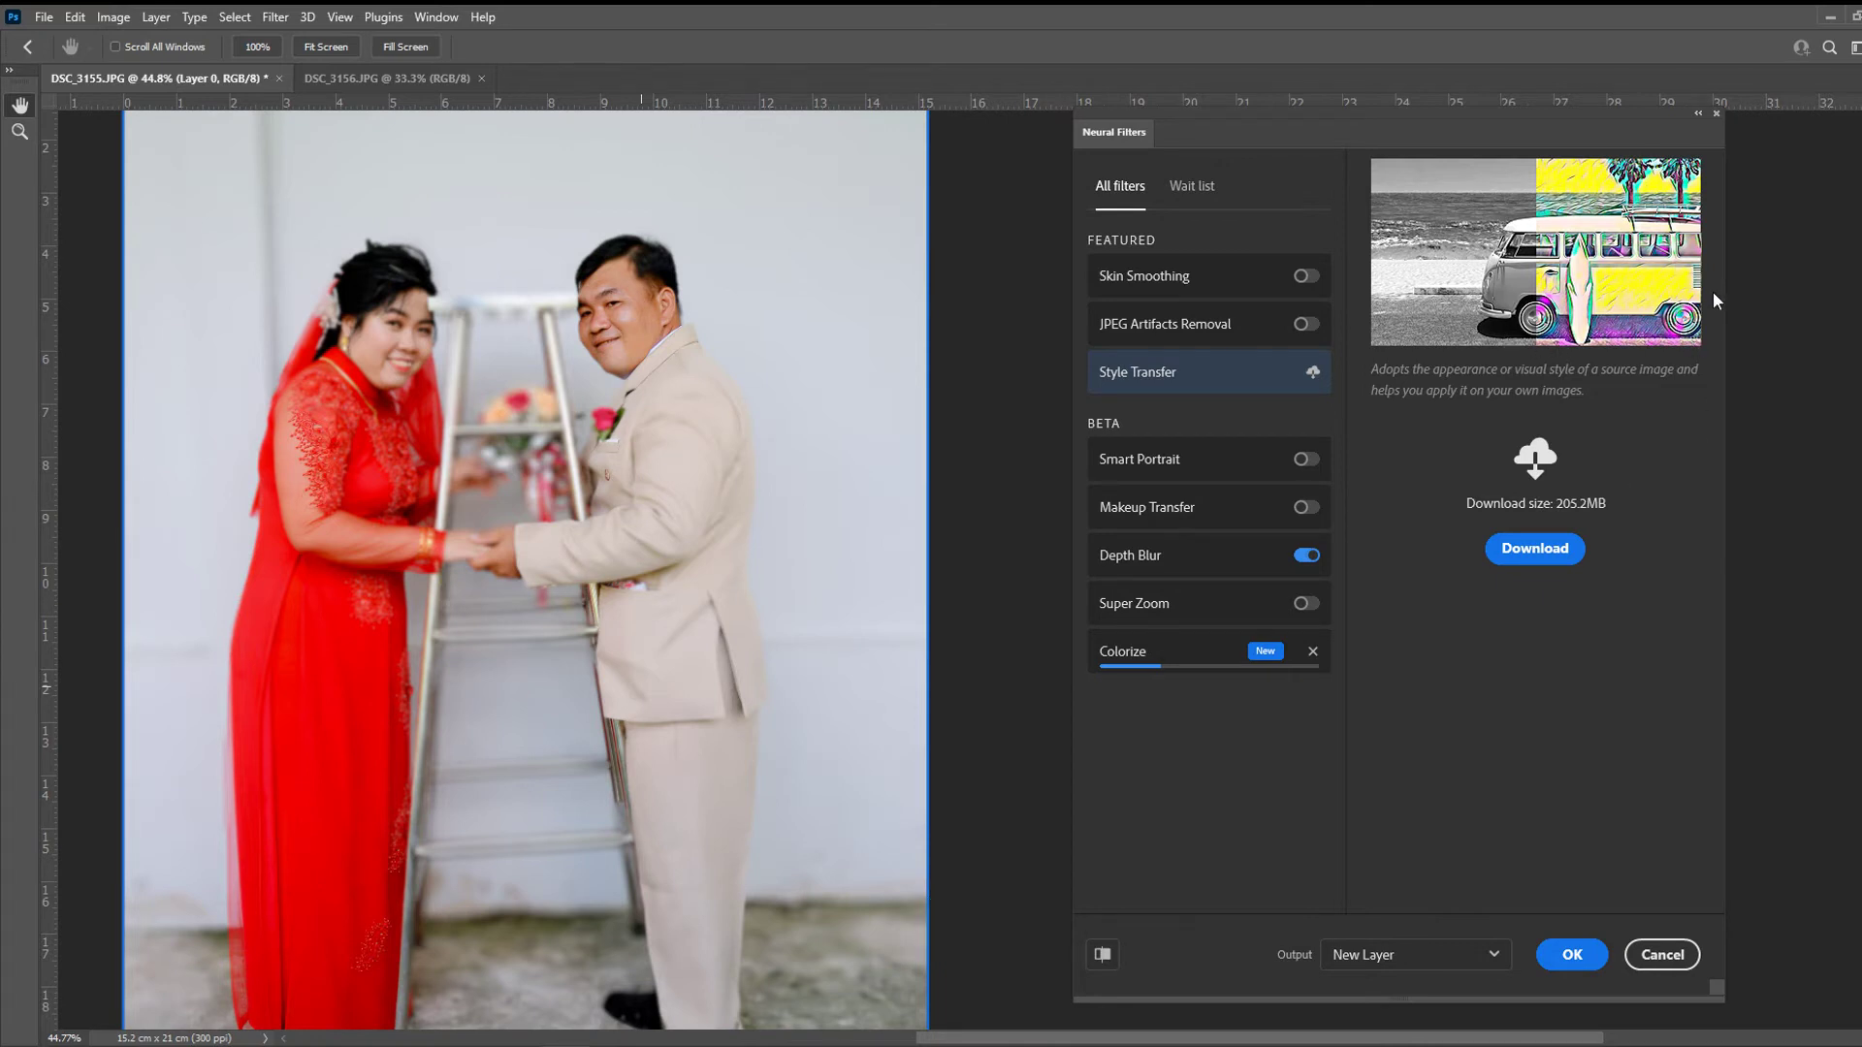
pyautogui.click(1185, 328)
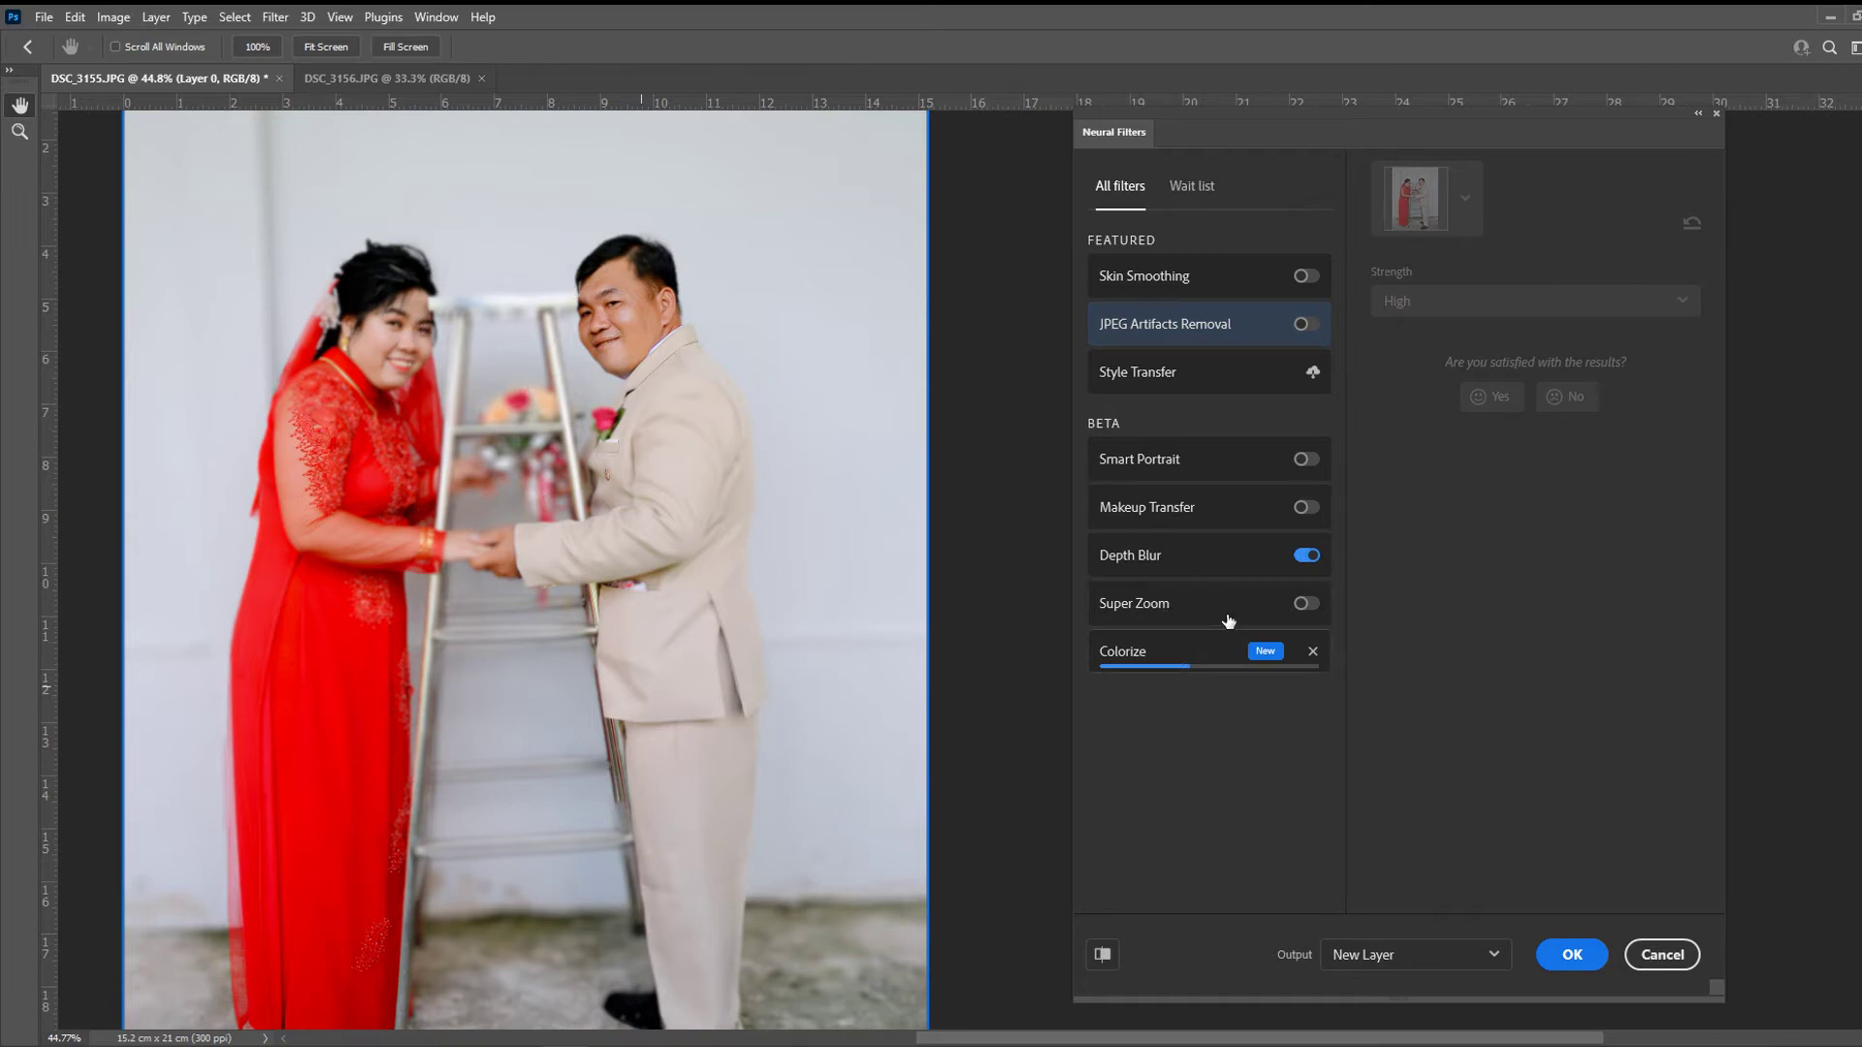
pyautogui.click(1160, 559)
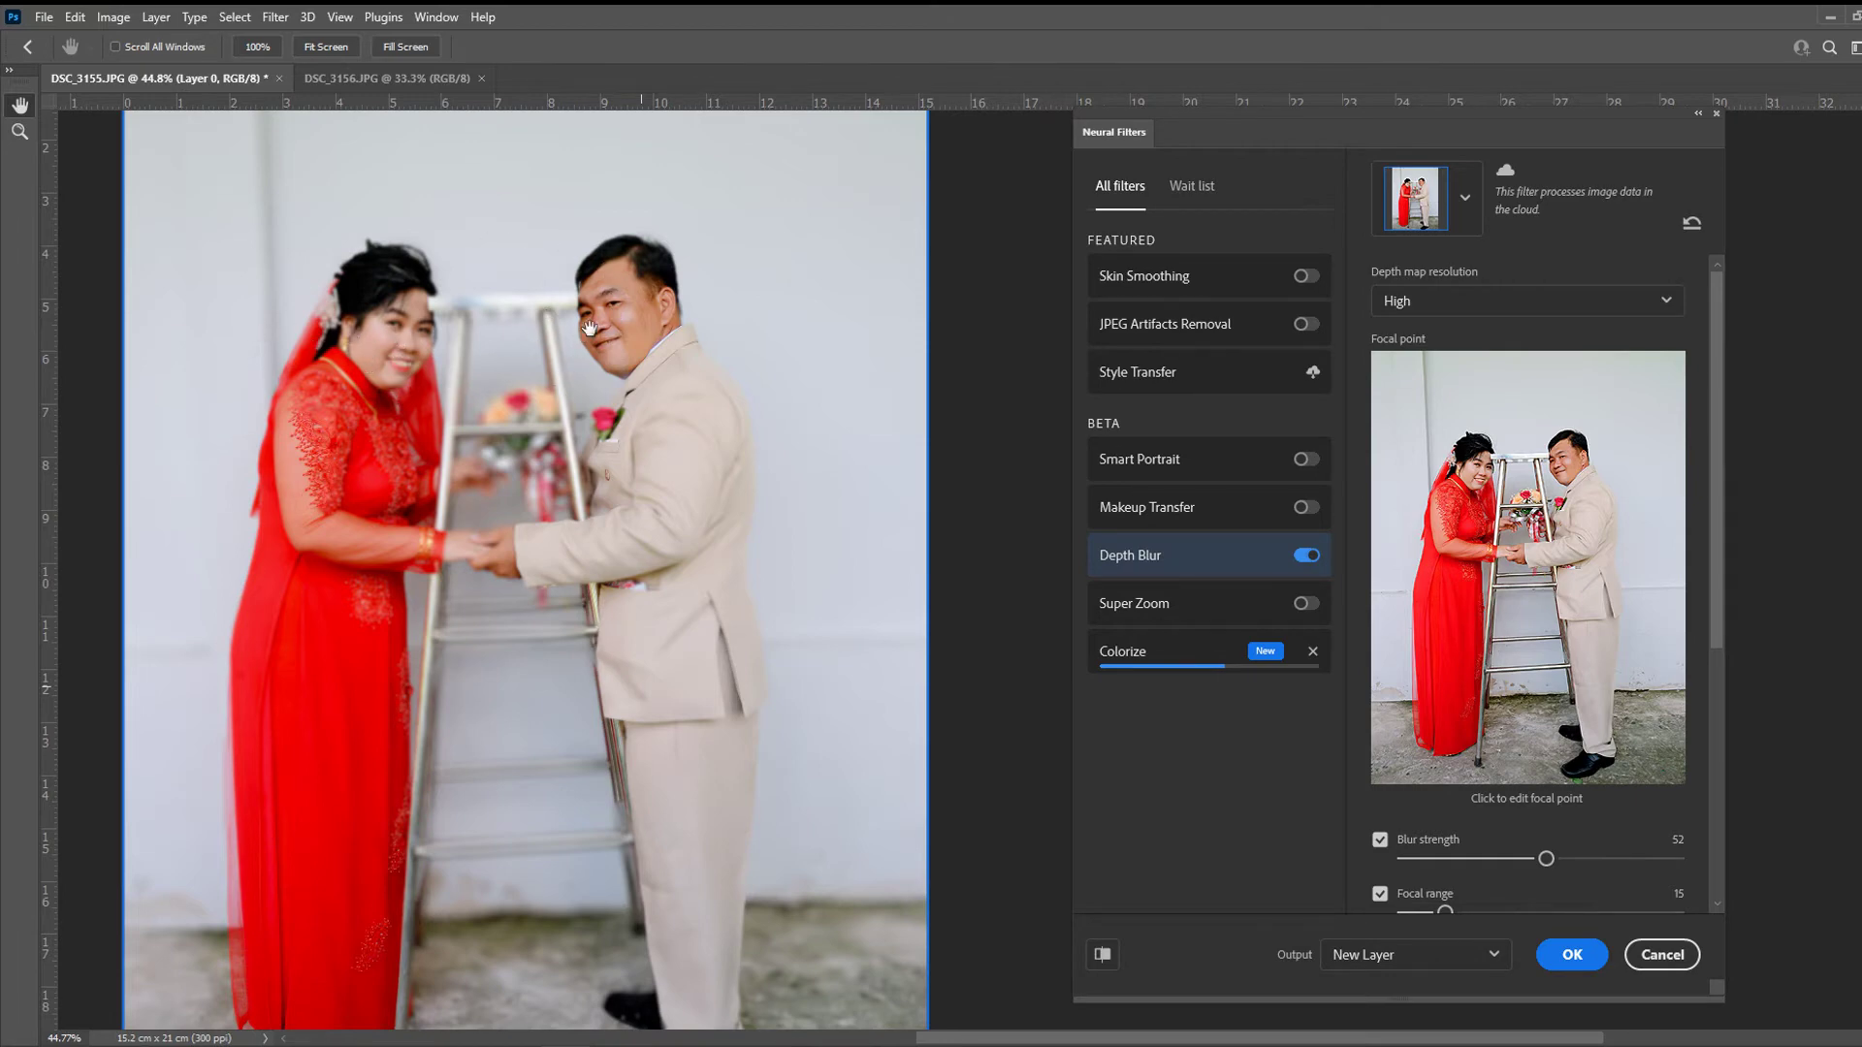
pyautogui.click(596, 203)
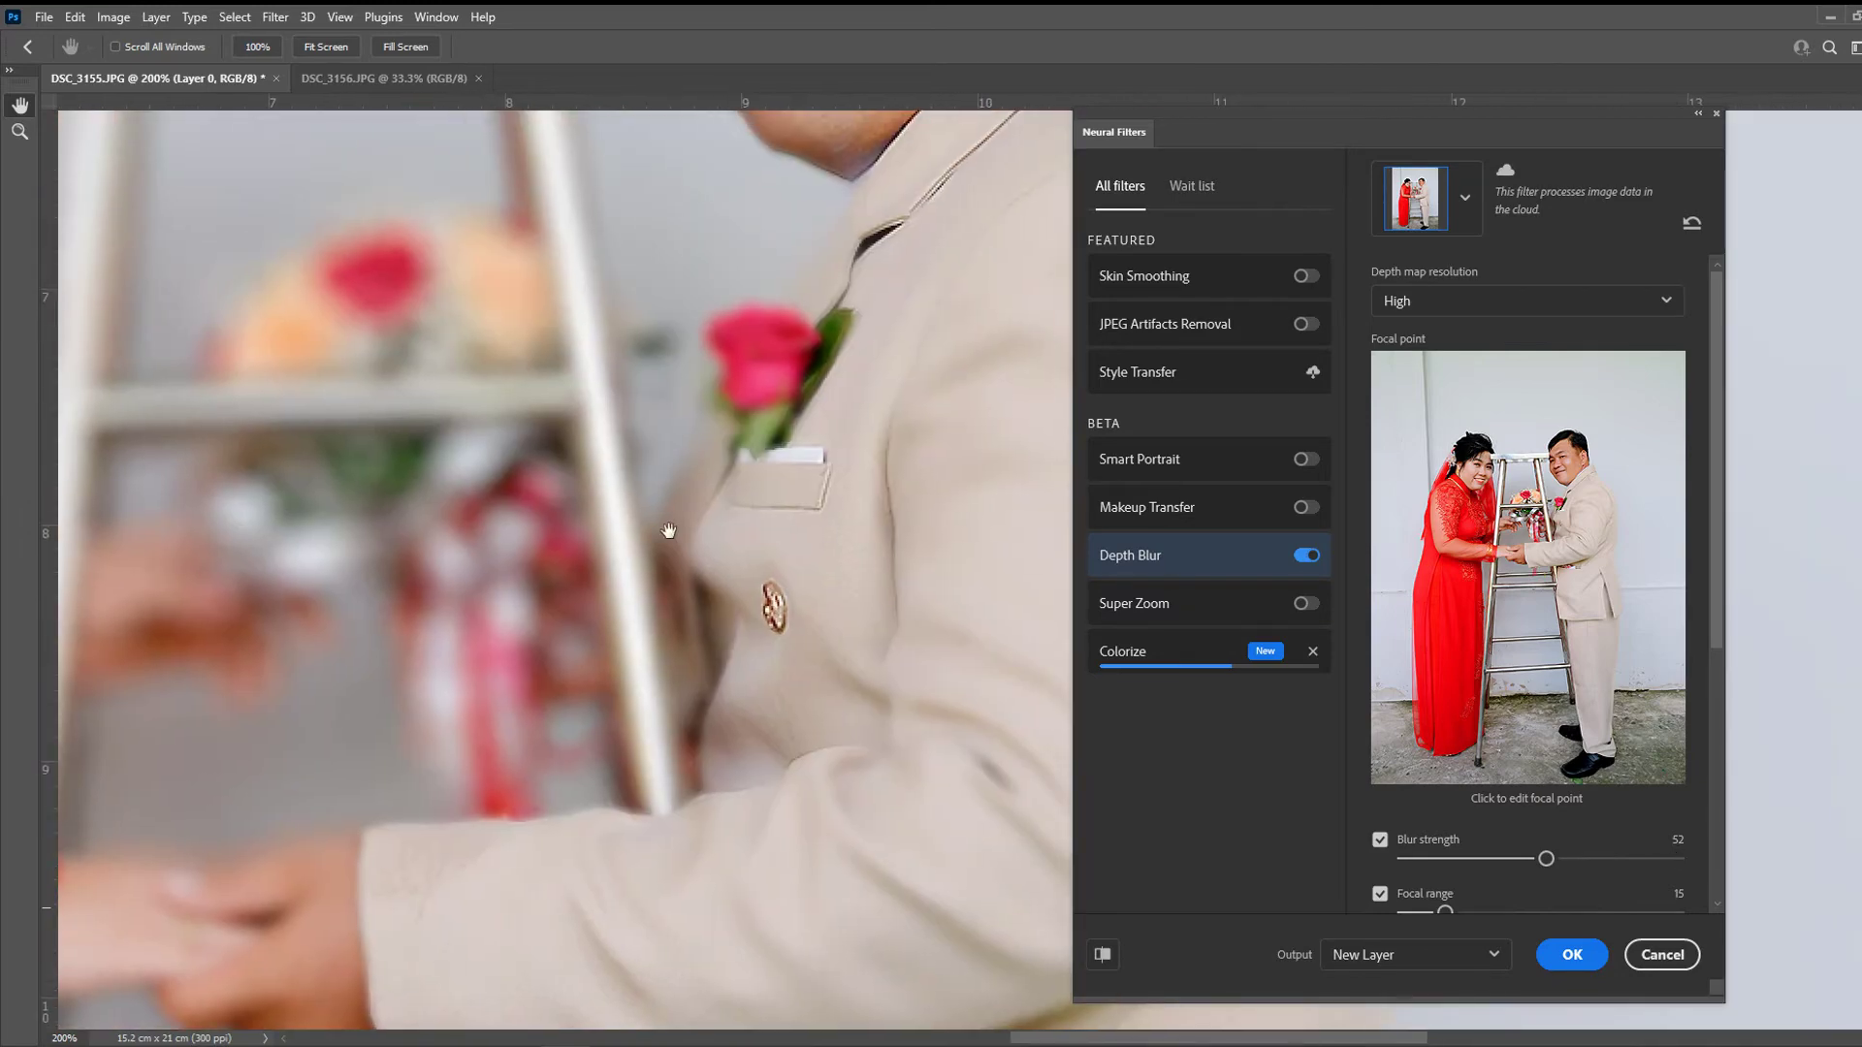
pyautogui.moveTo(403, 146); pyautogui.dragTo(597, 553)
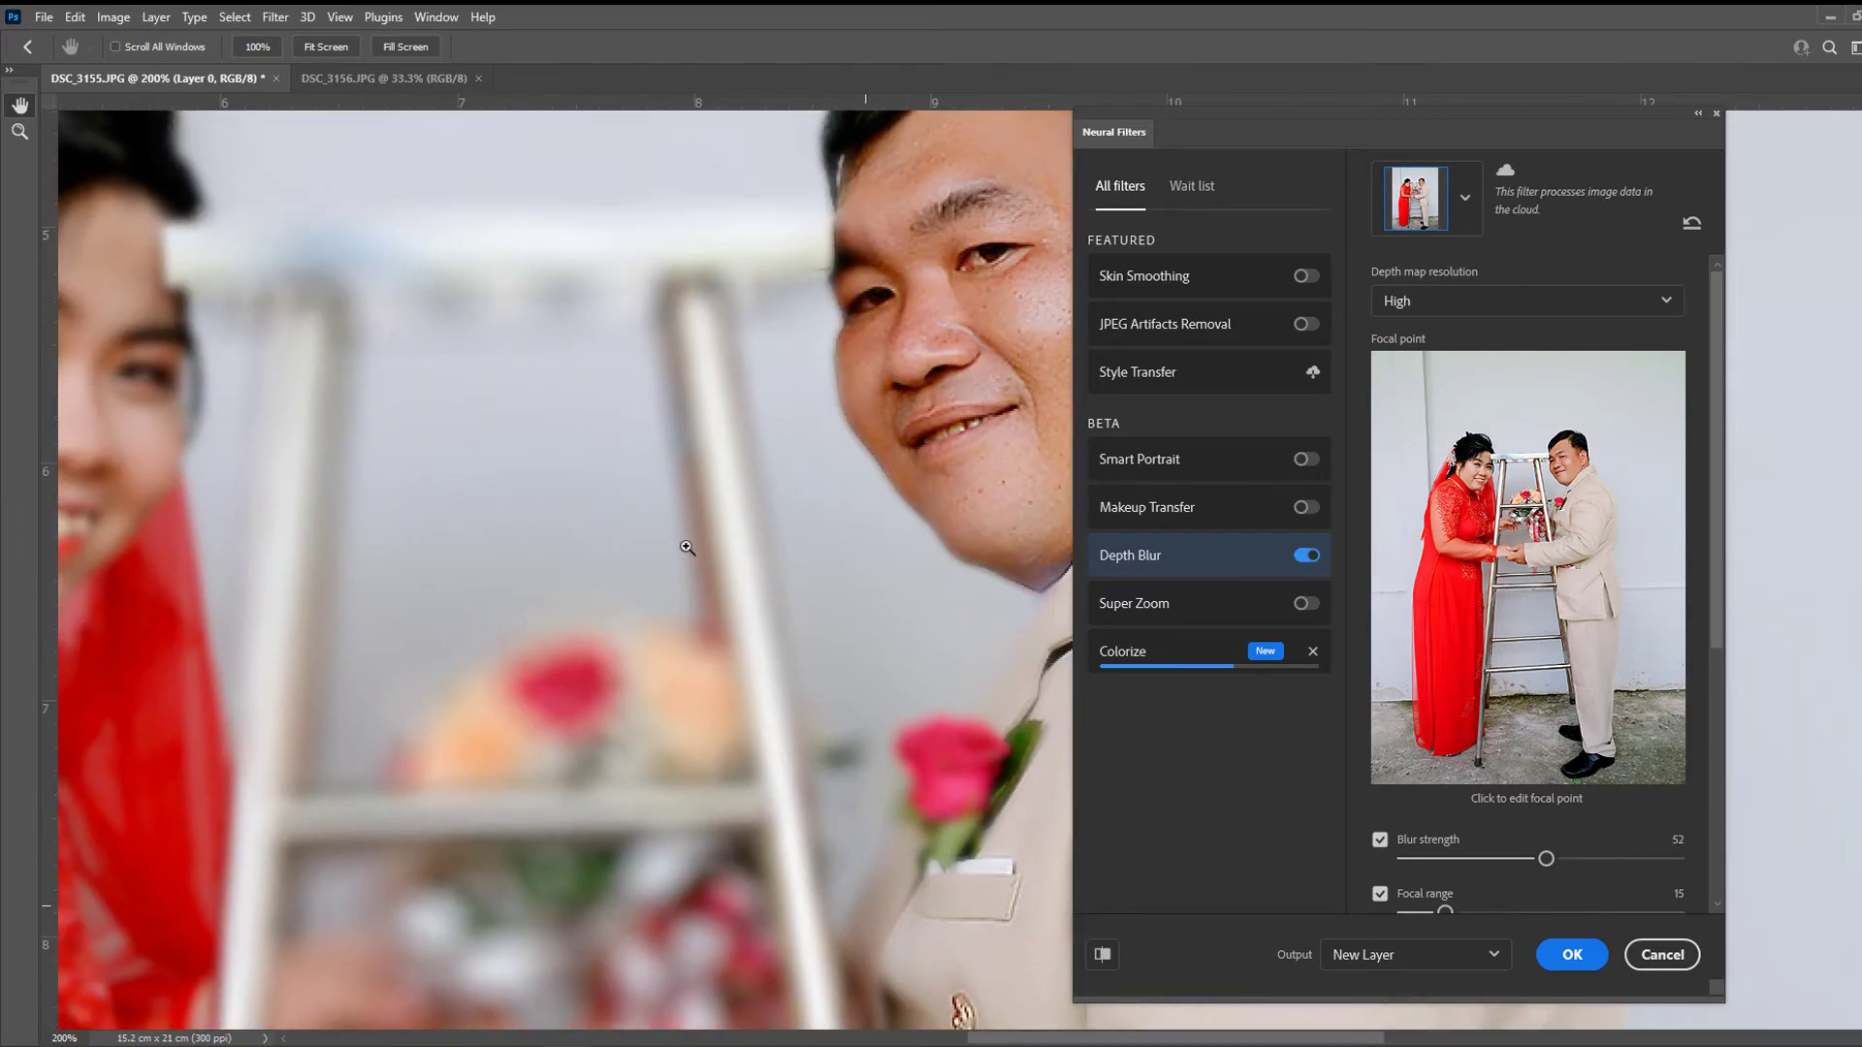
pyautogui.hotkey('ctrl', '-')
pyautogui.hotkey('ctrl', '-')
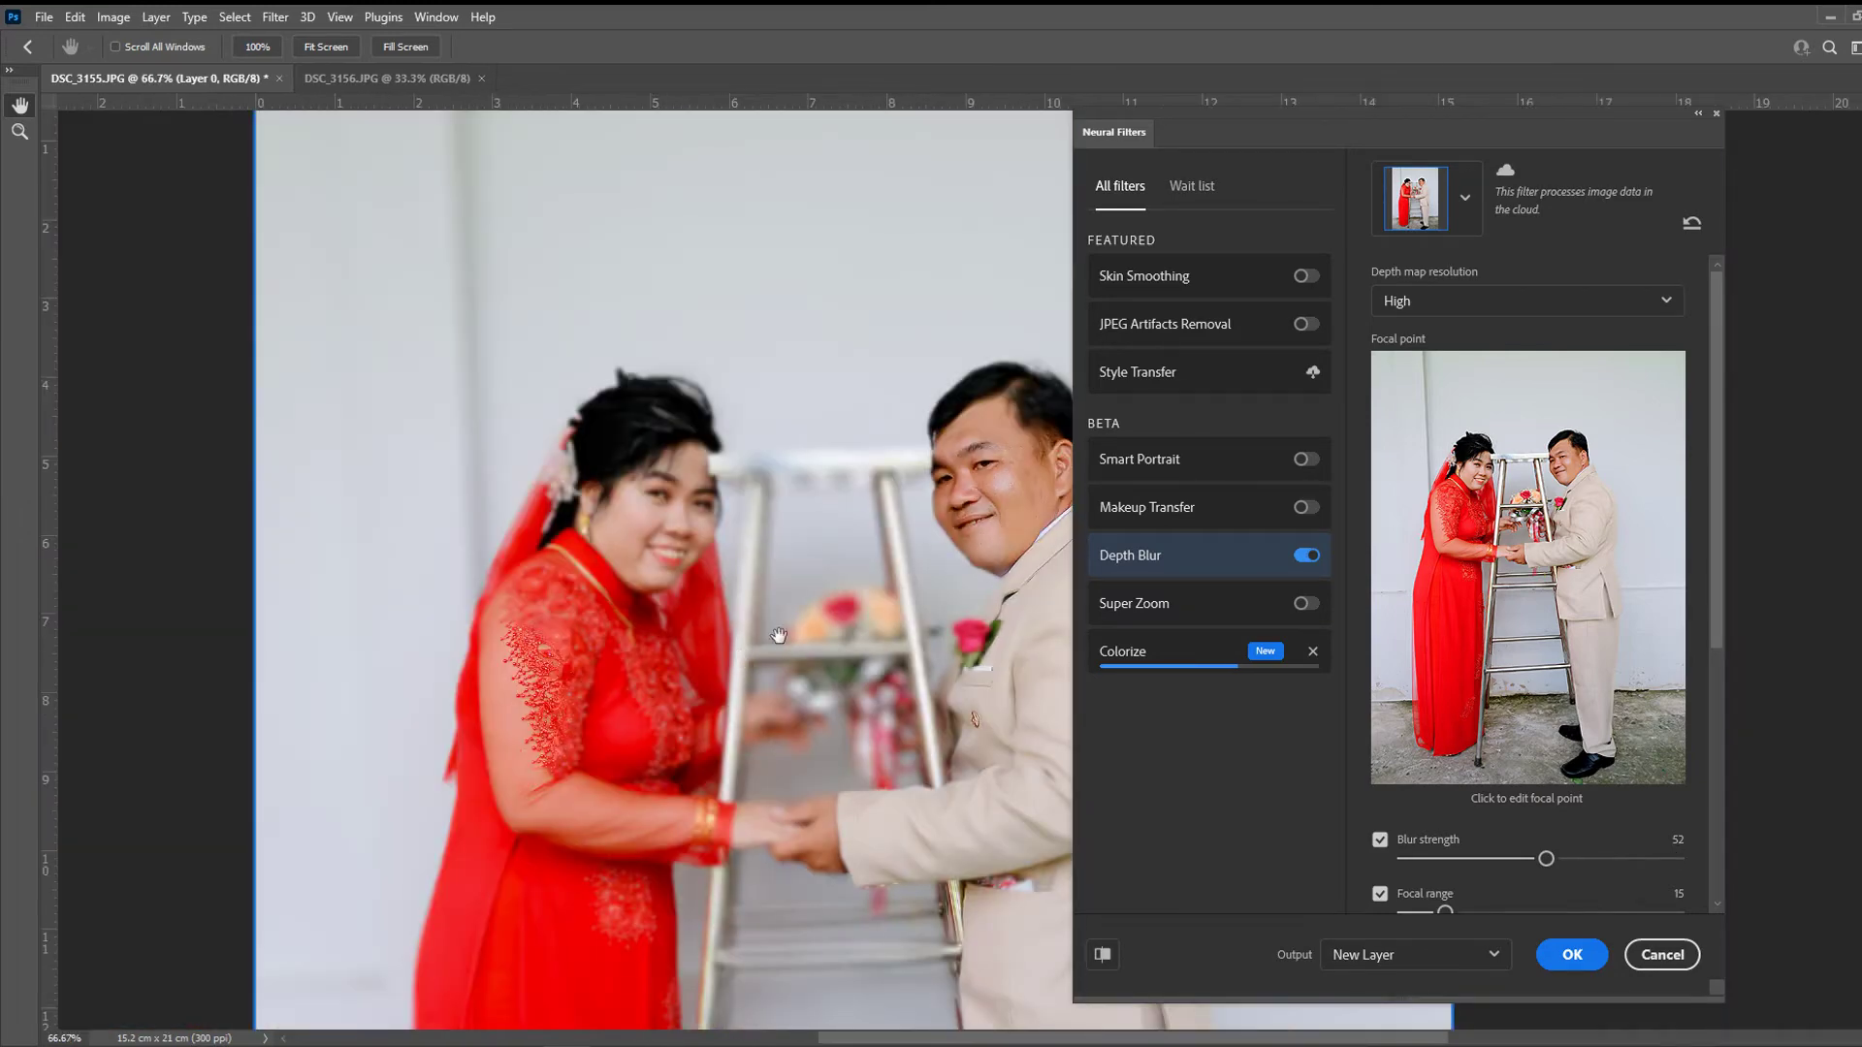
pyautogui.moveTo(779, 635); pyautogui.dragTo(645, 481)
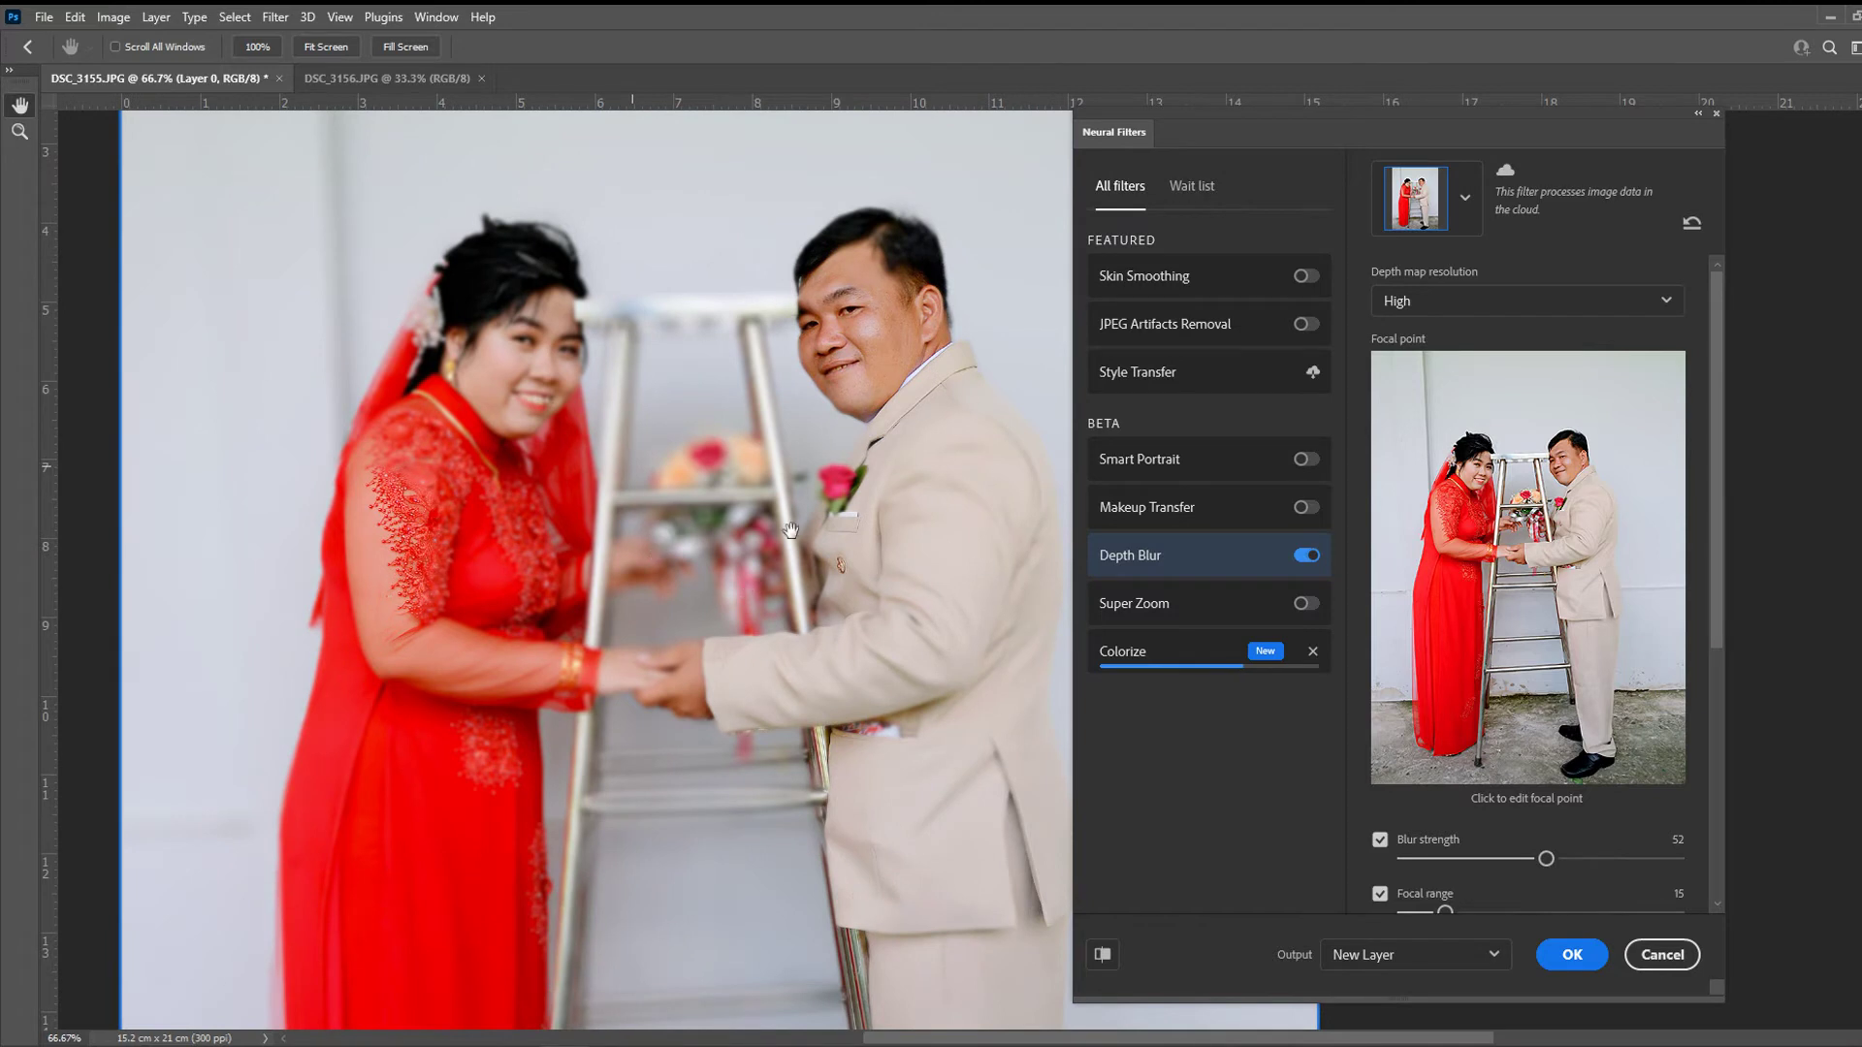
pyautogui.moveTo(753, 428); pyautogui.dragTo(670, 407)
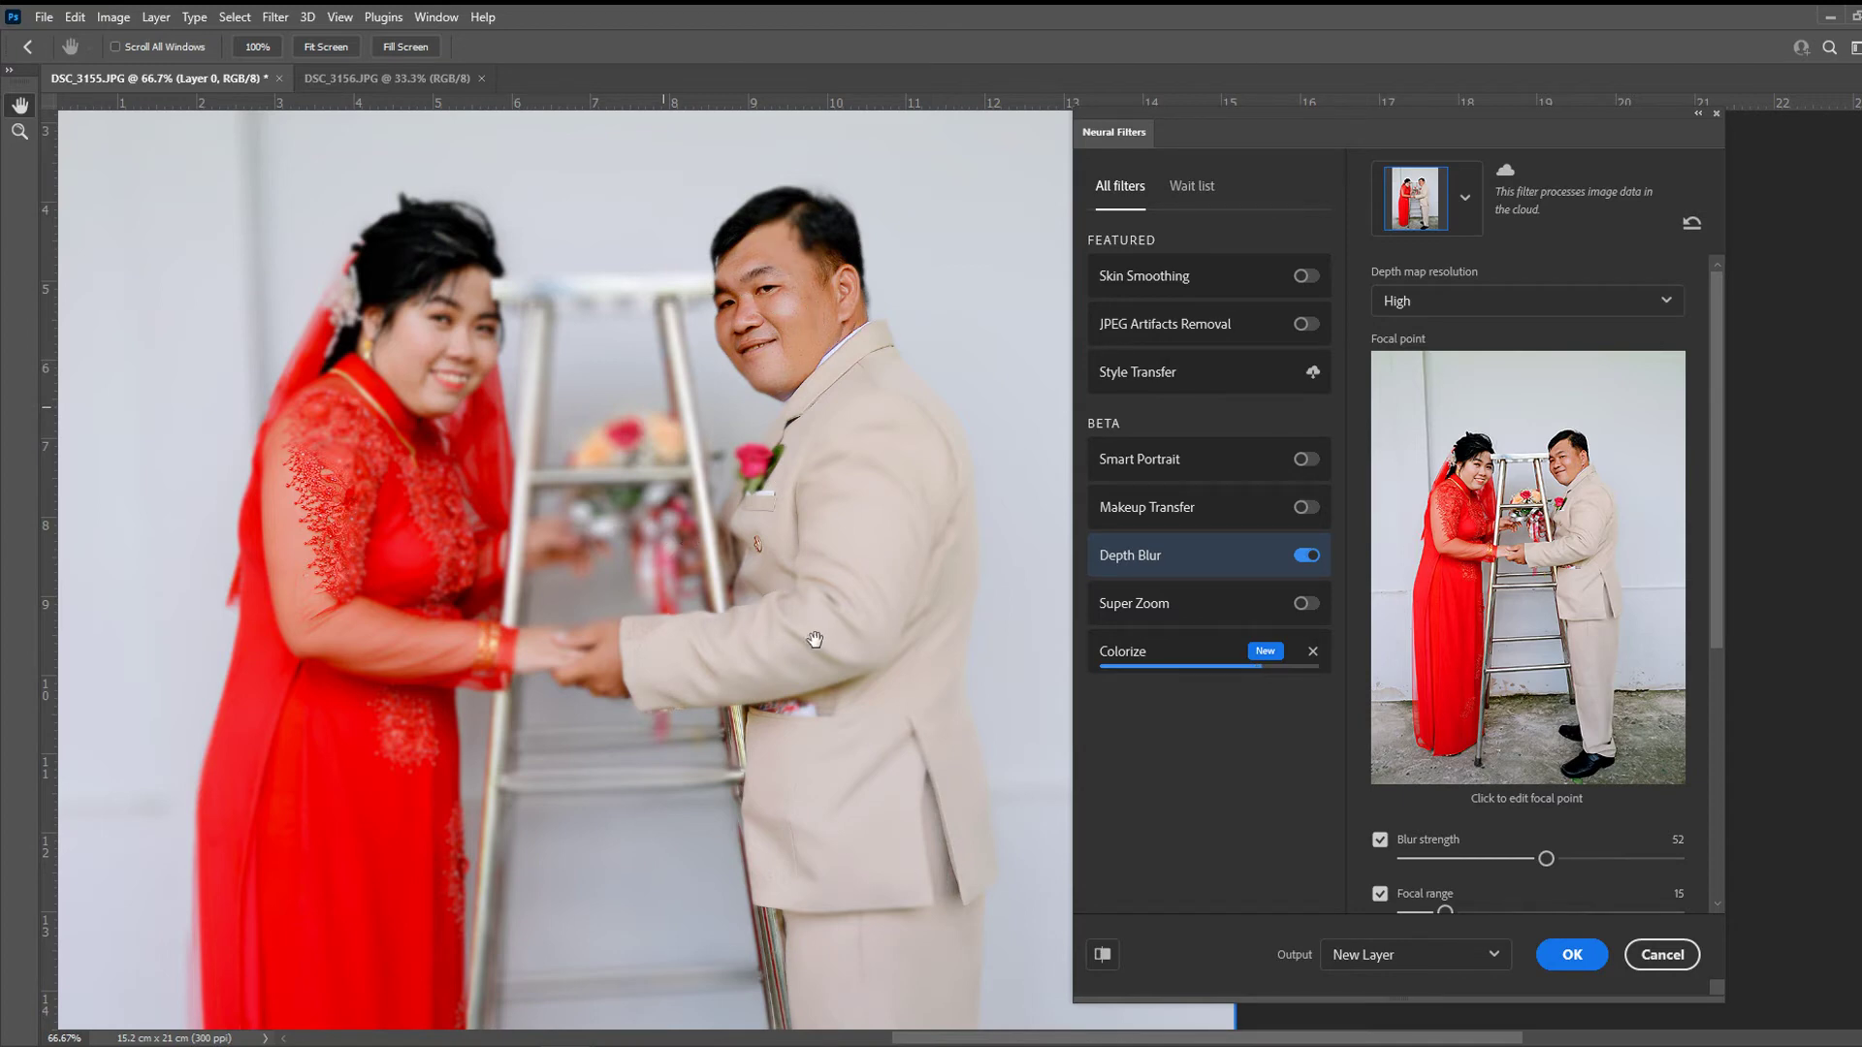
pyautogui.moveTo(765, 635); pyautogui.dragTo(706, 497)
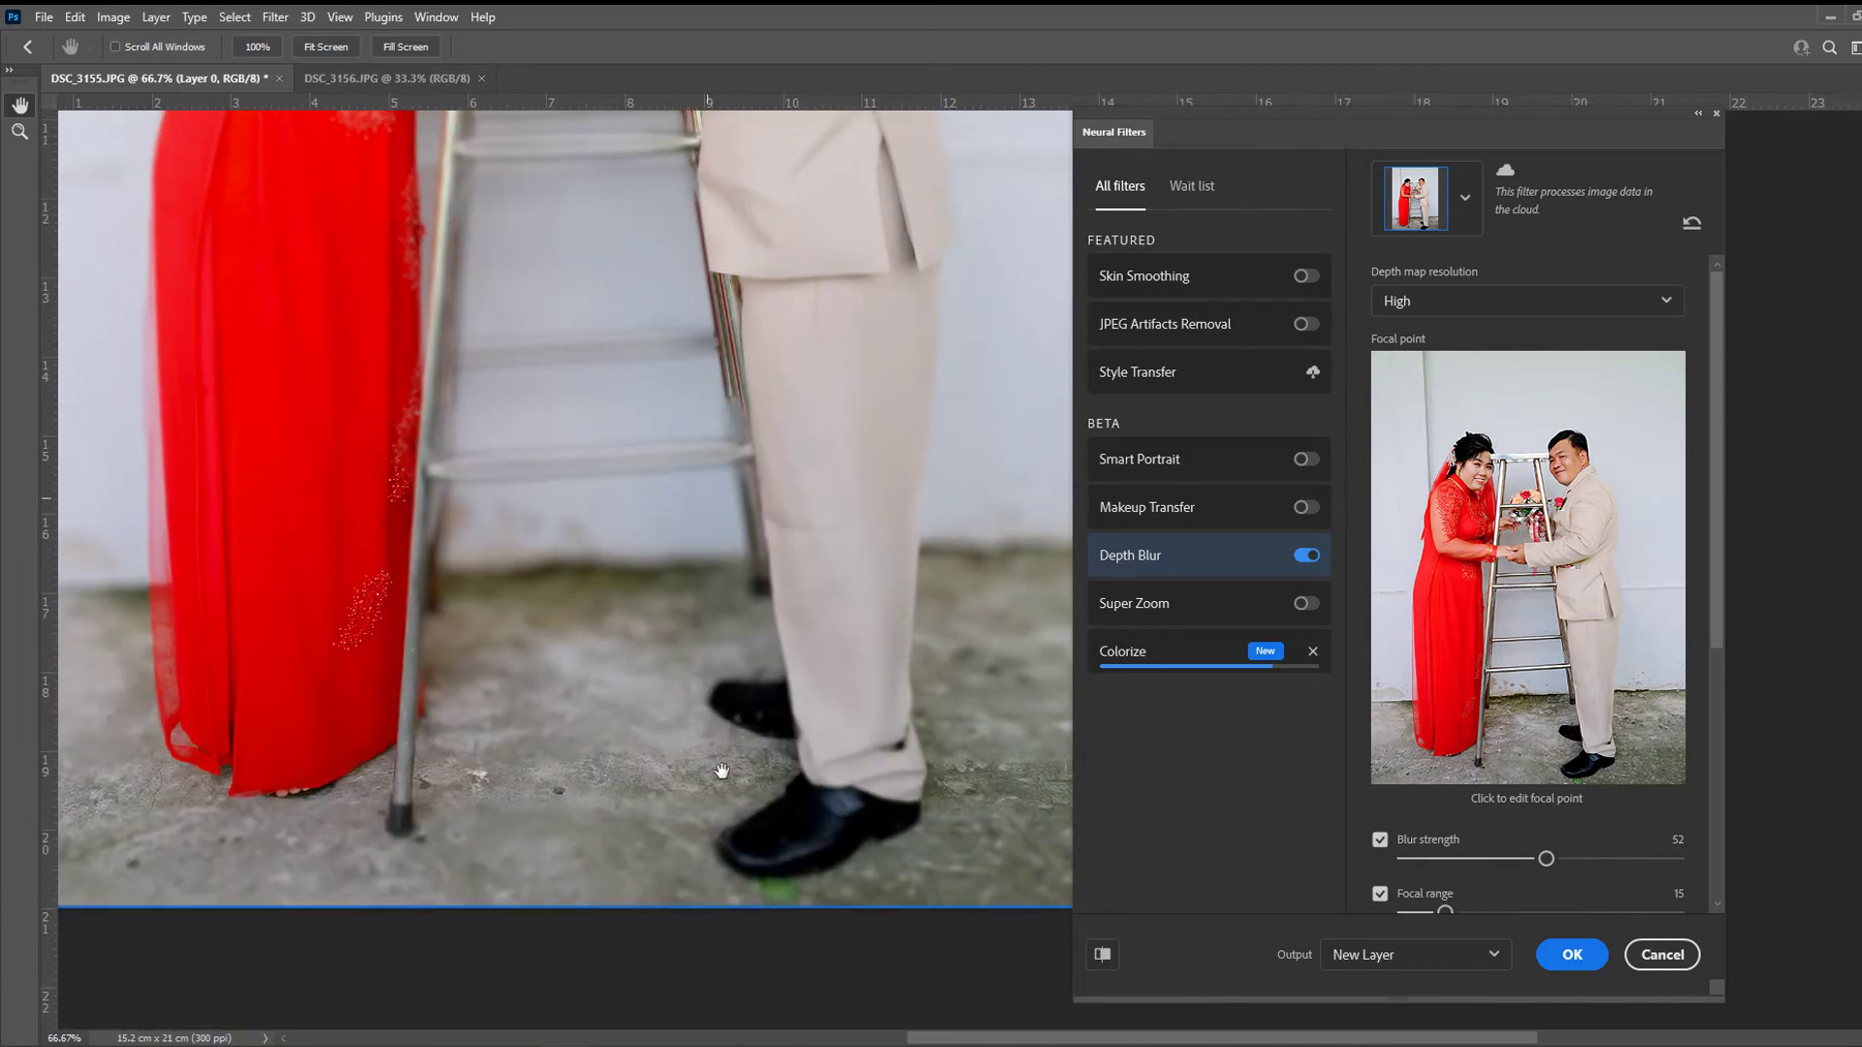
pyautogui.scroll(5, 740, 598)
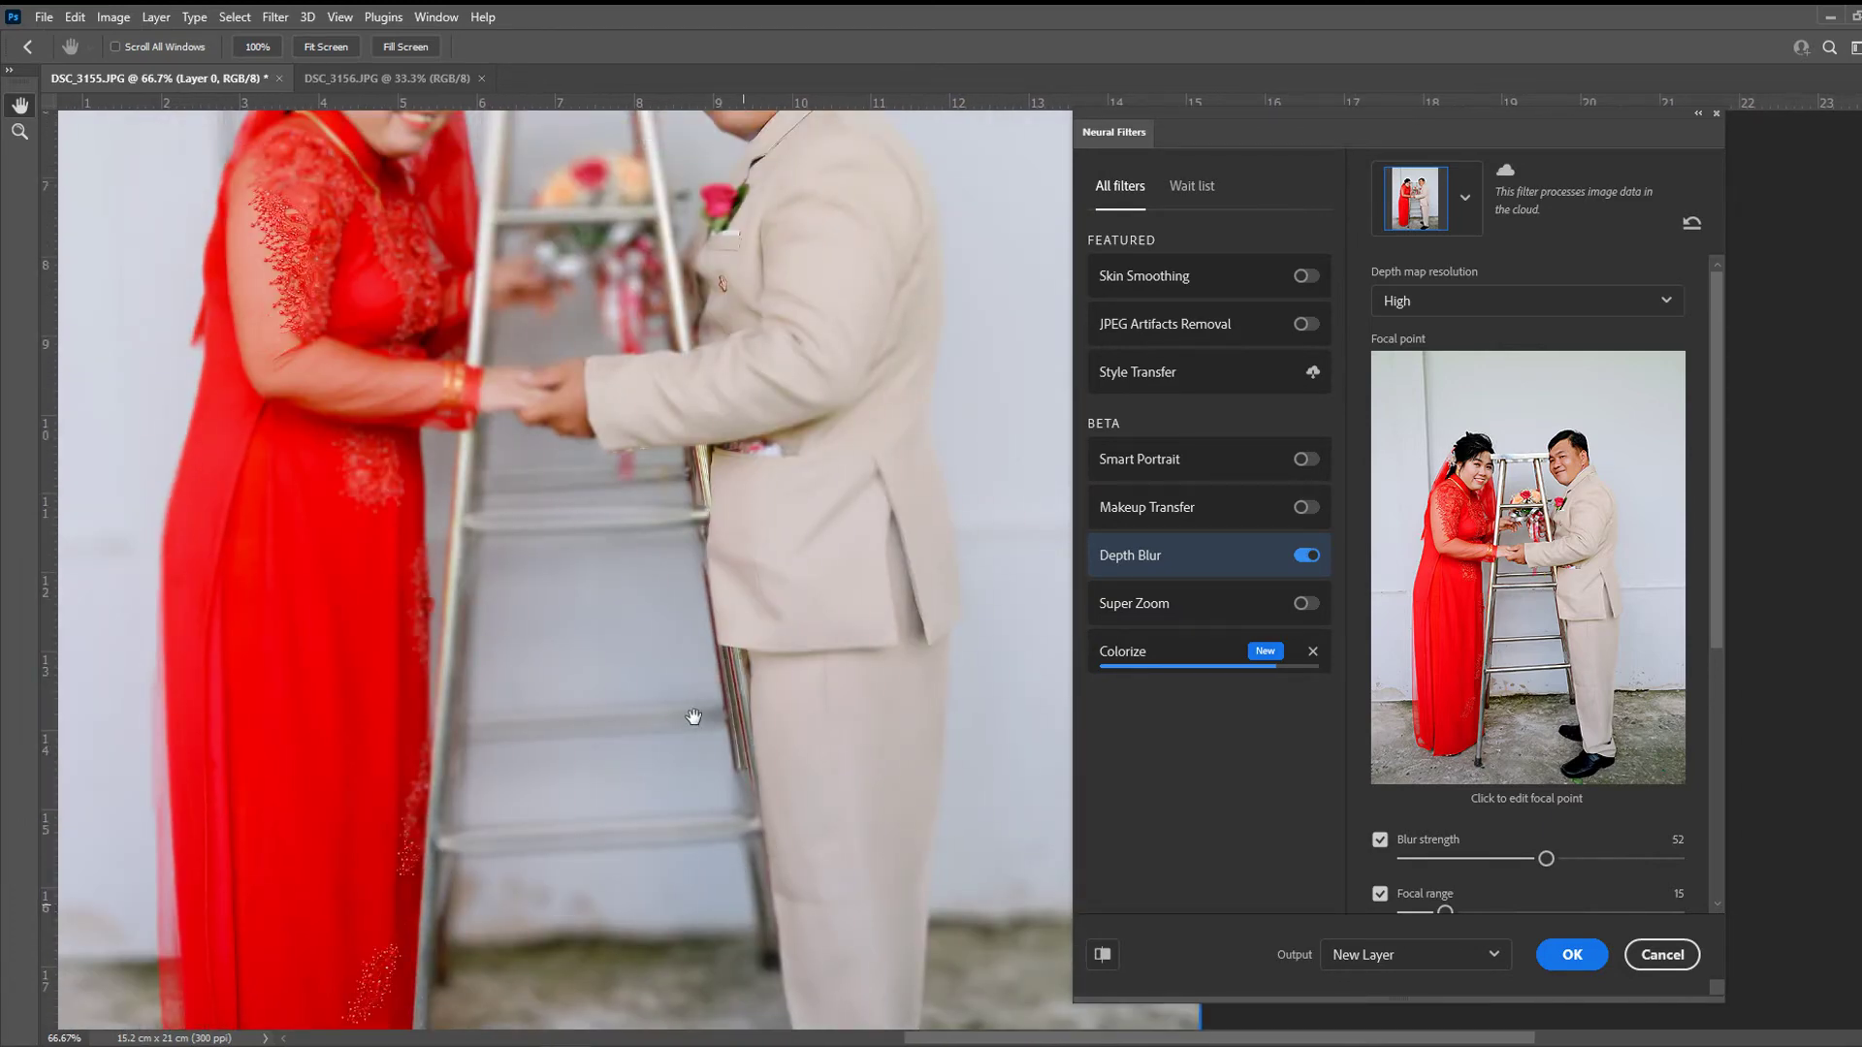
pyautogui.moveTo(694, 715)
pyautogui.mouseDown()
pyautogui.moveTo(768, 560)
pyautogui.moveTo(724, 684)
pyautogui.mouseUp()
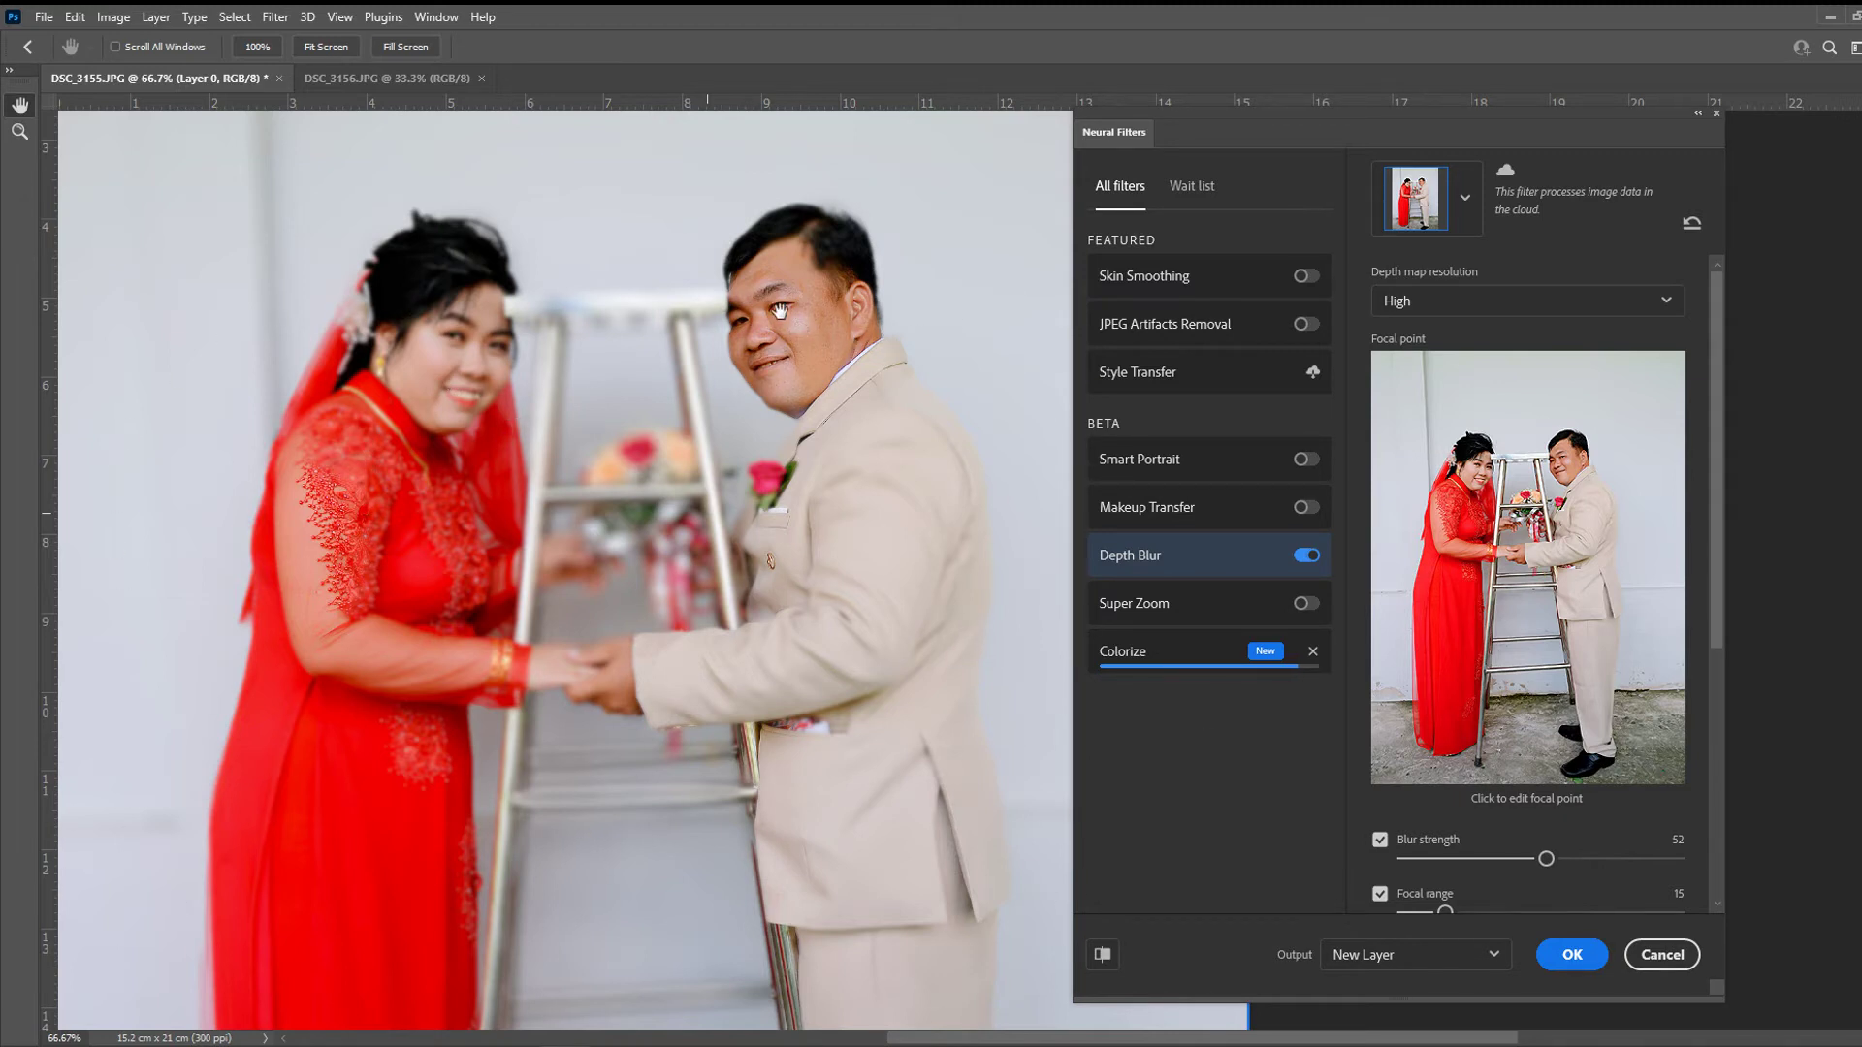
pyautogui.moveTo(795, 335); pyautogui.dragTo(712, 391)
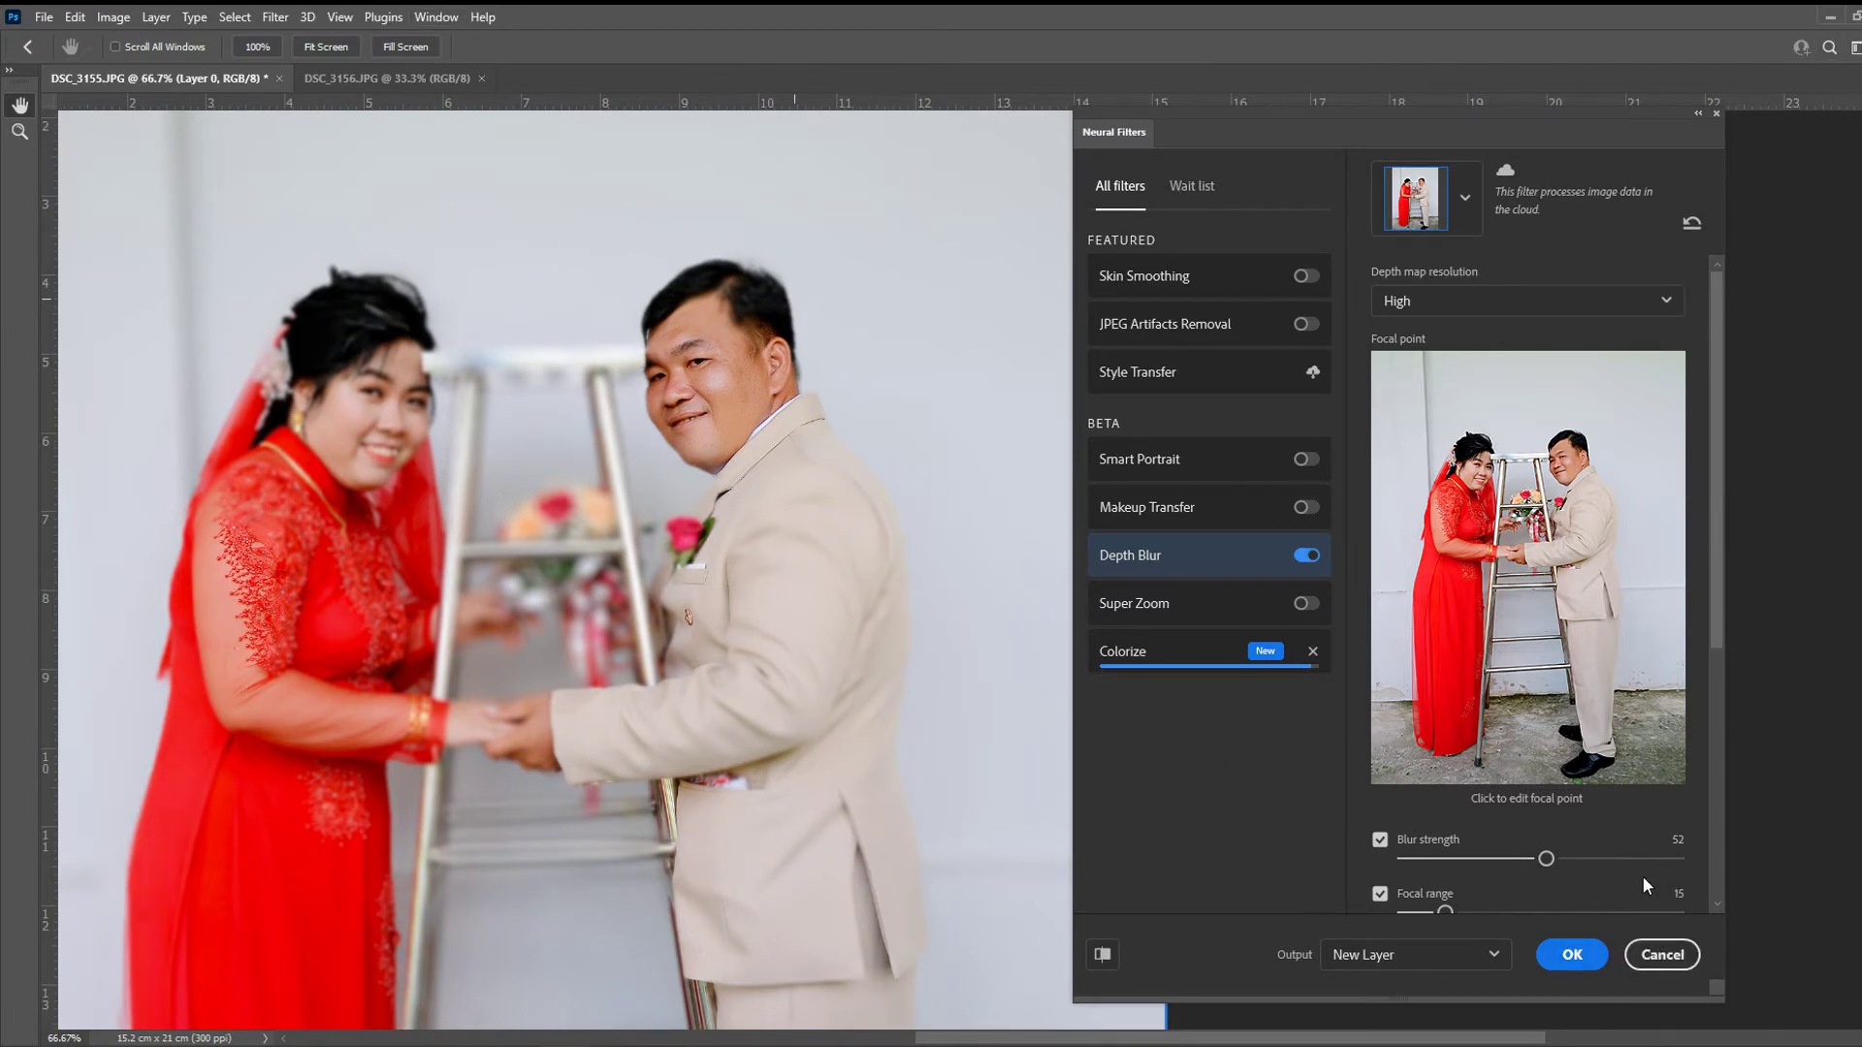
pyautogui.scroll(-1, 1337, 441)
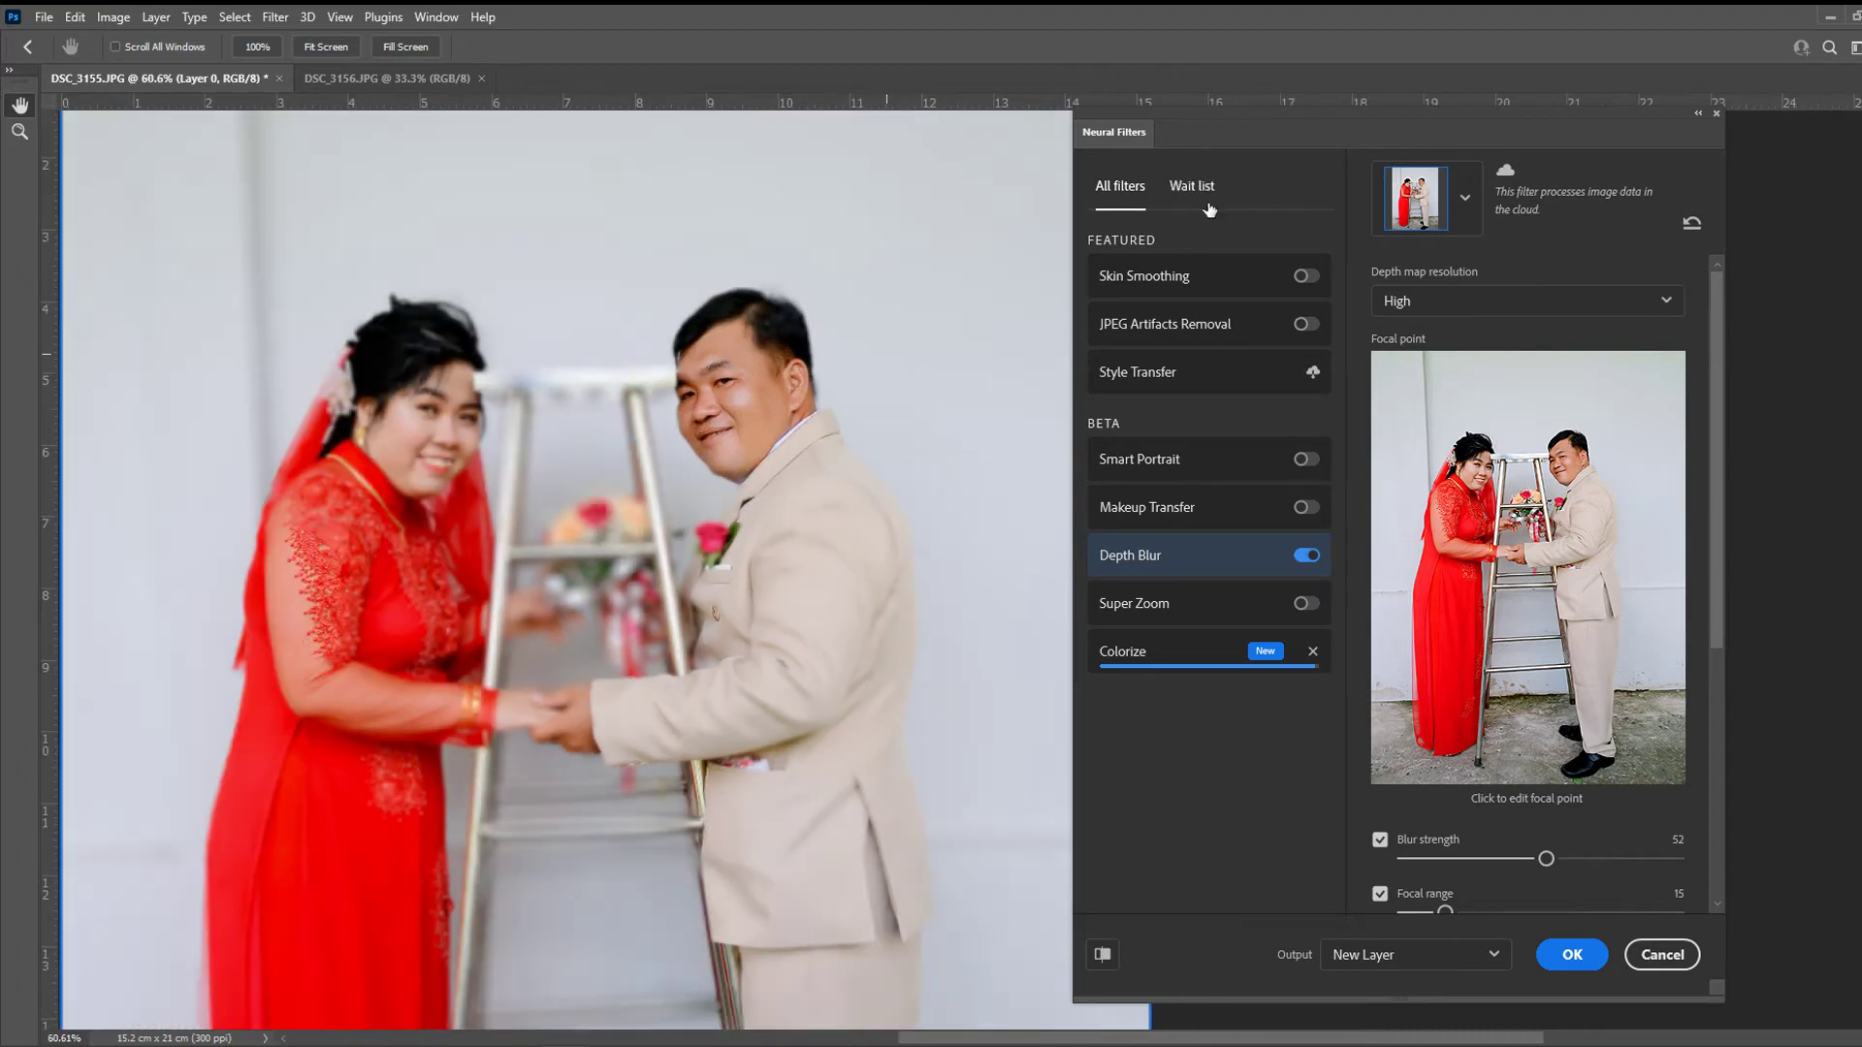
pyautogui.click(1209, 198)
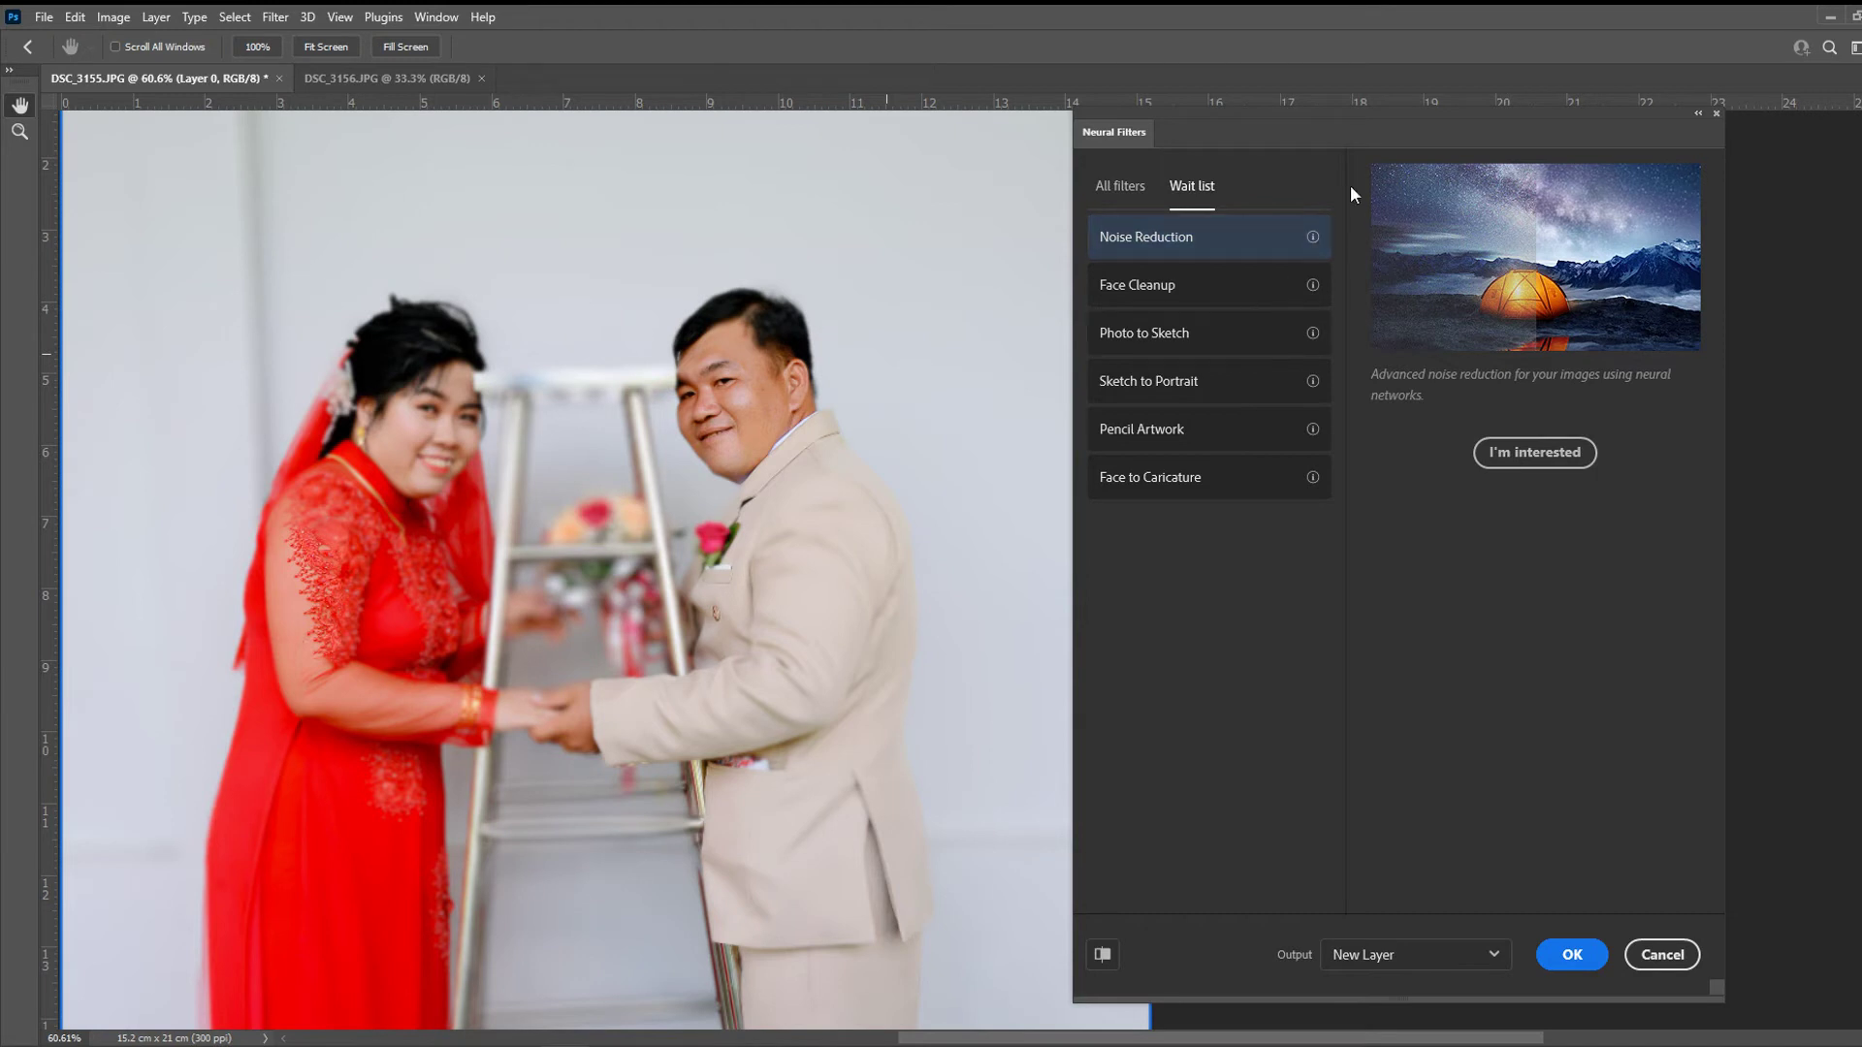
pyautogui.click(1120, 189)
pyautogui.click(1198, 187)
pyautogui.click(1146, 292)
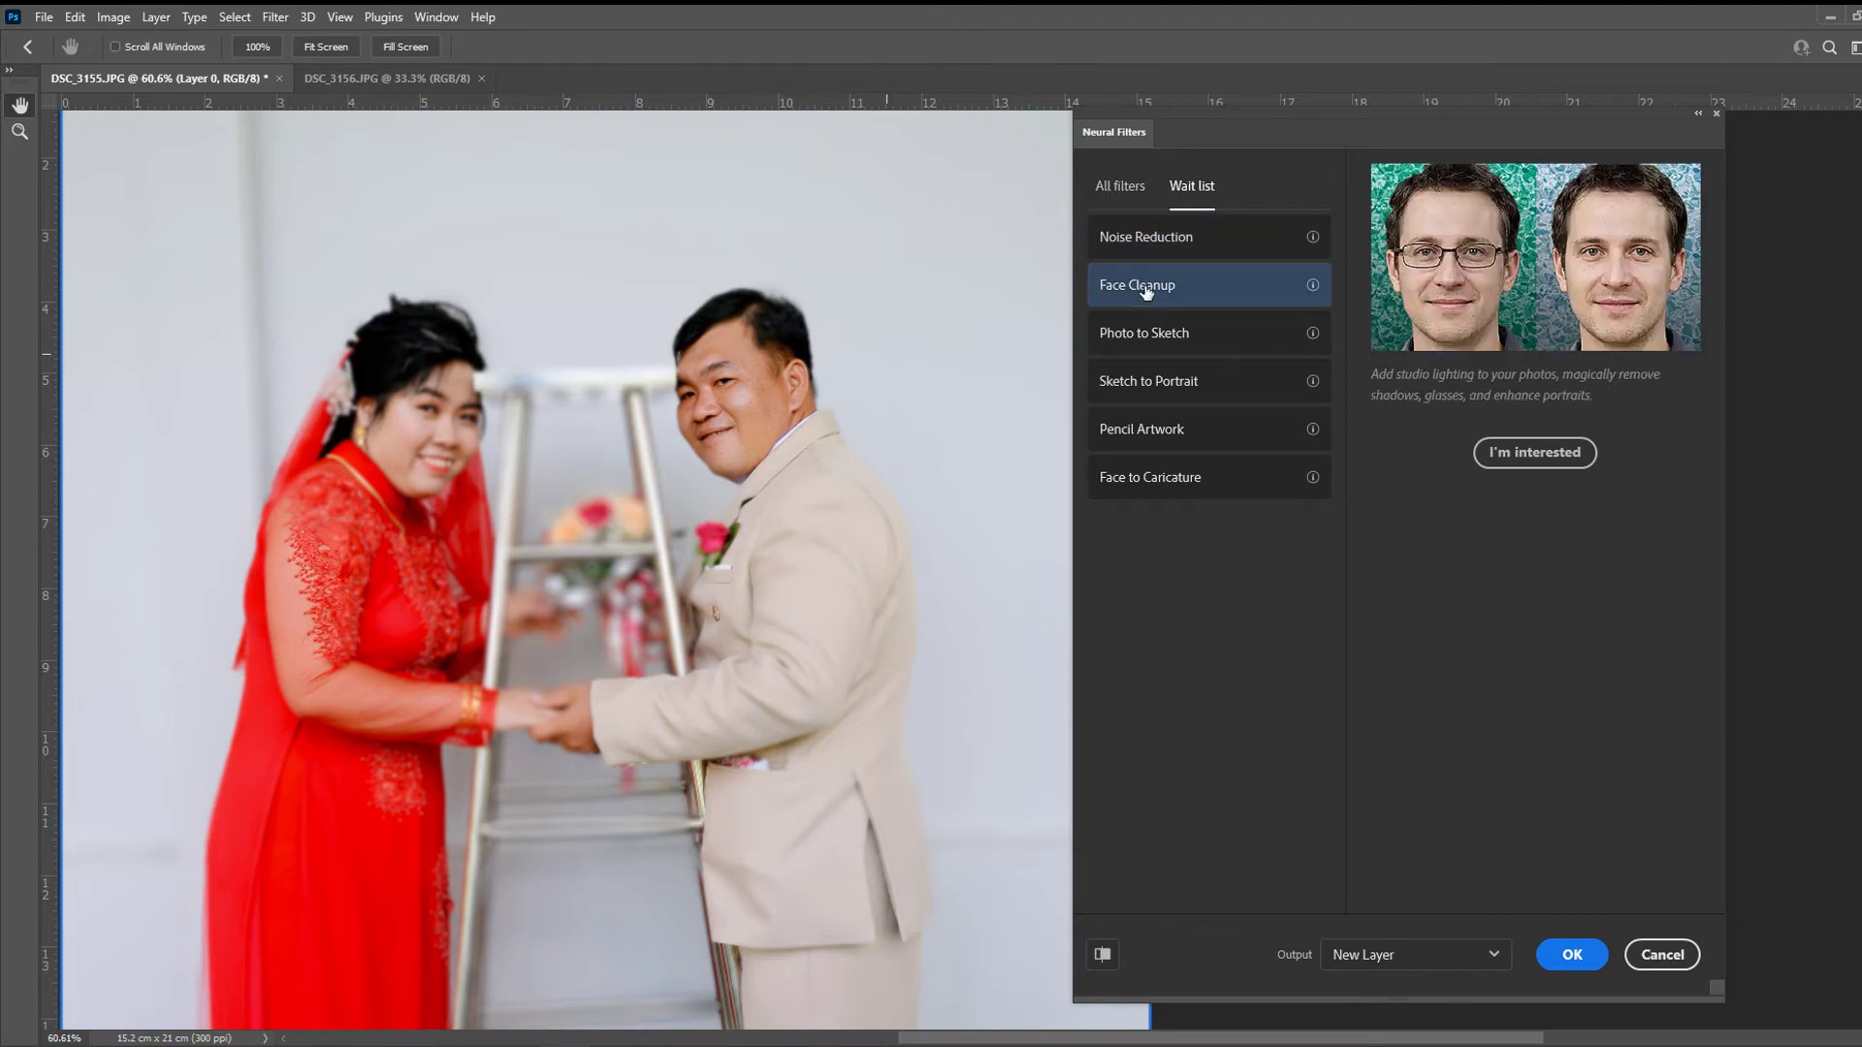
pyautogui.click(1161, 339)
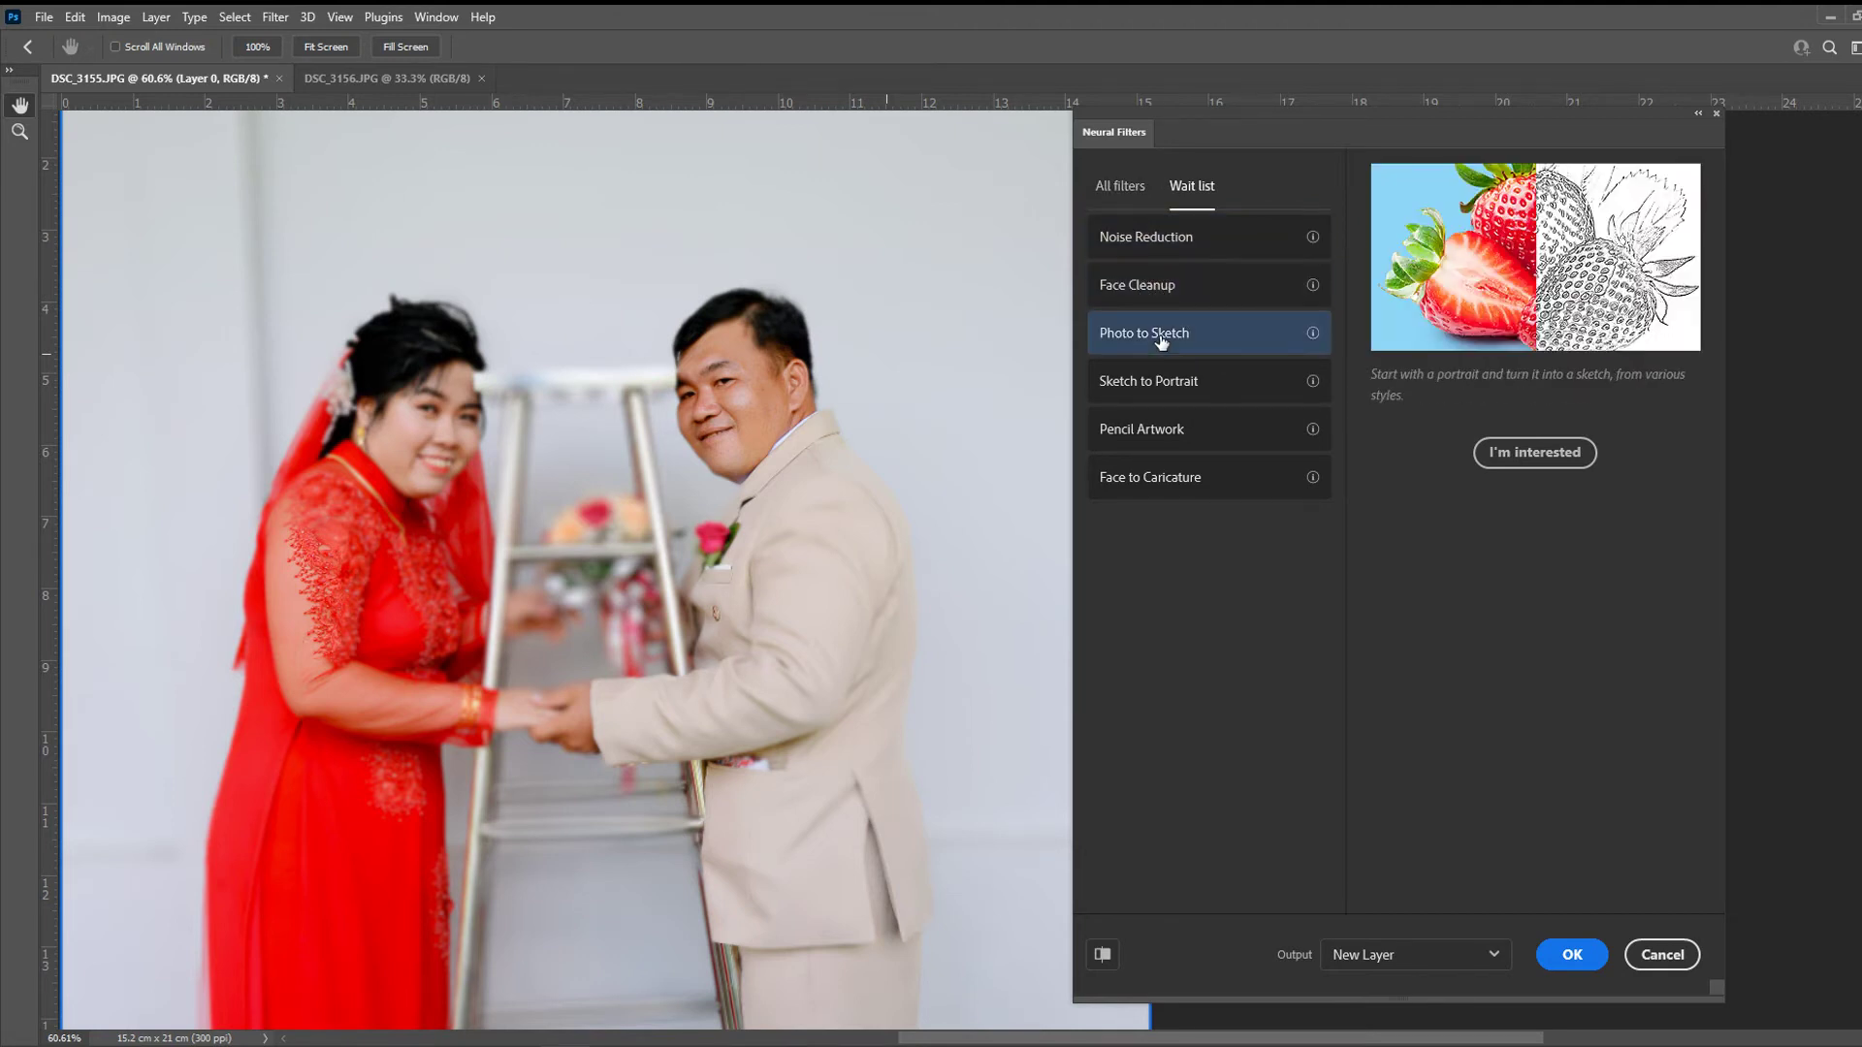
pyautogui.click(1136, 383)
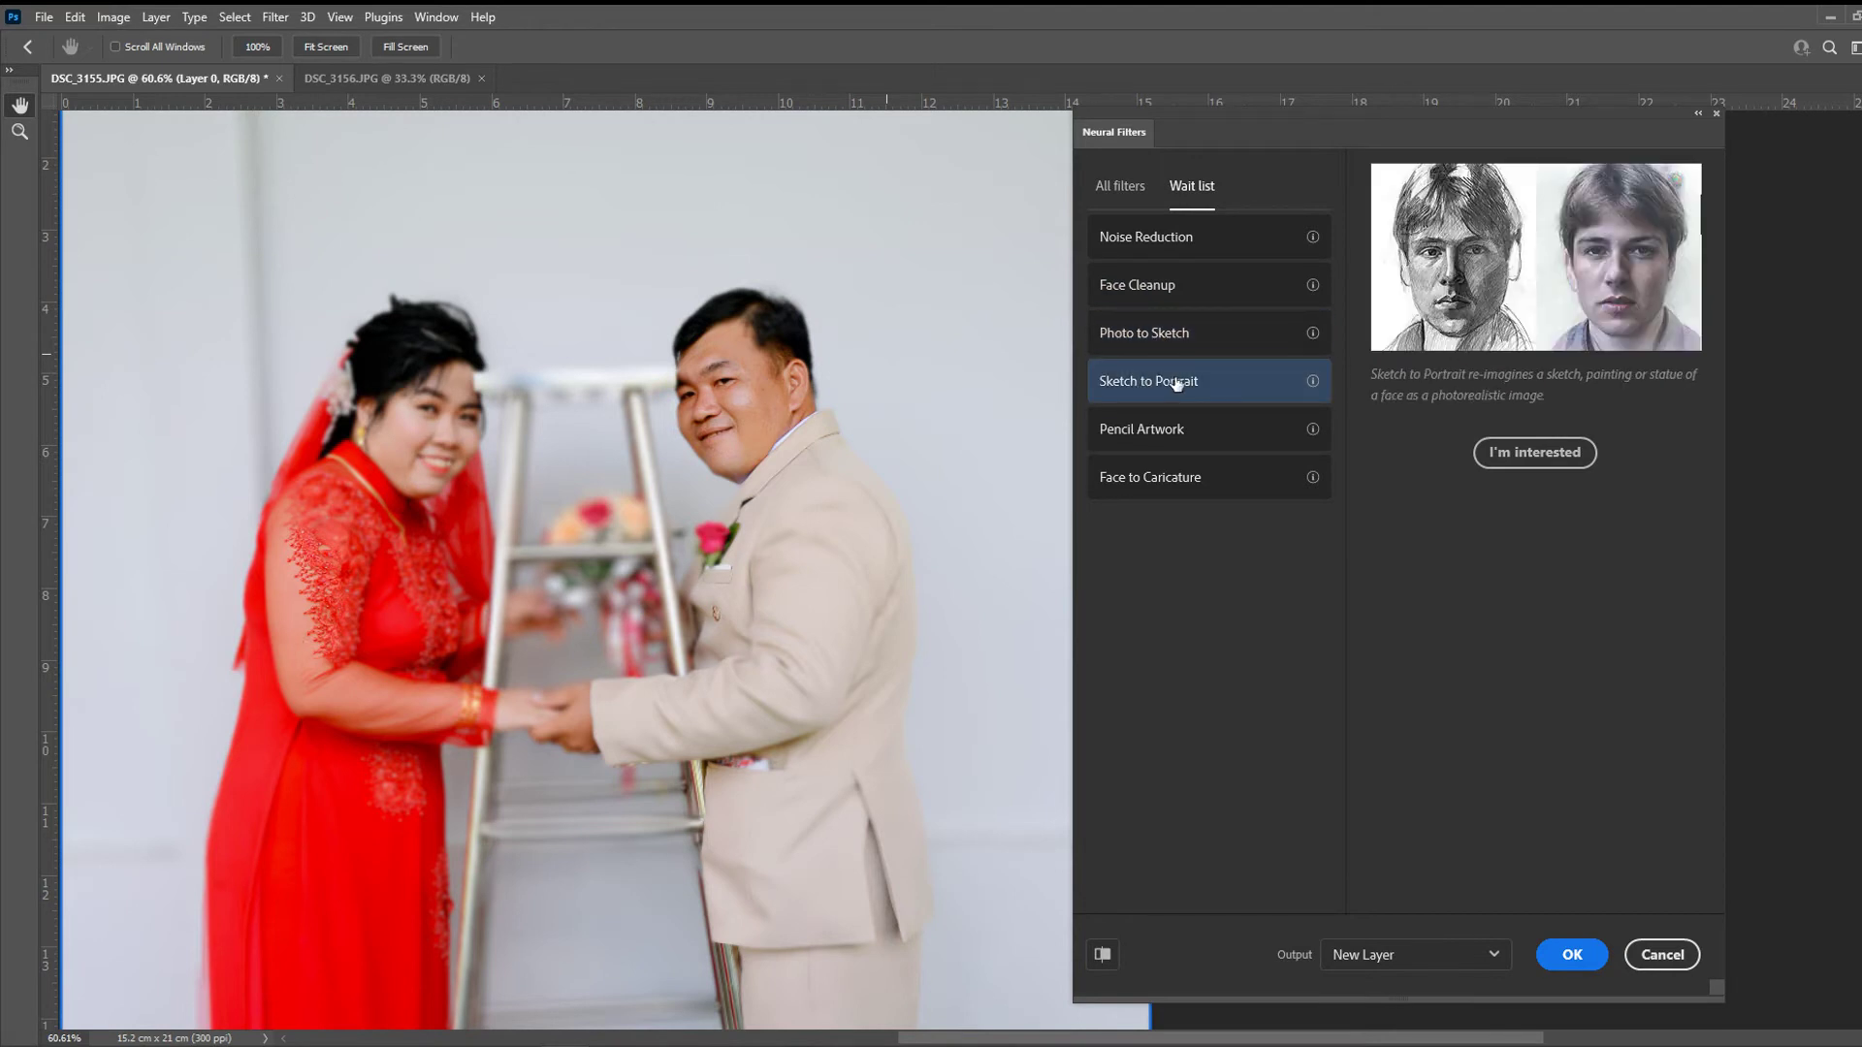
pyautogui.click(1192, 443)
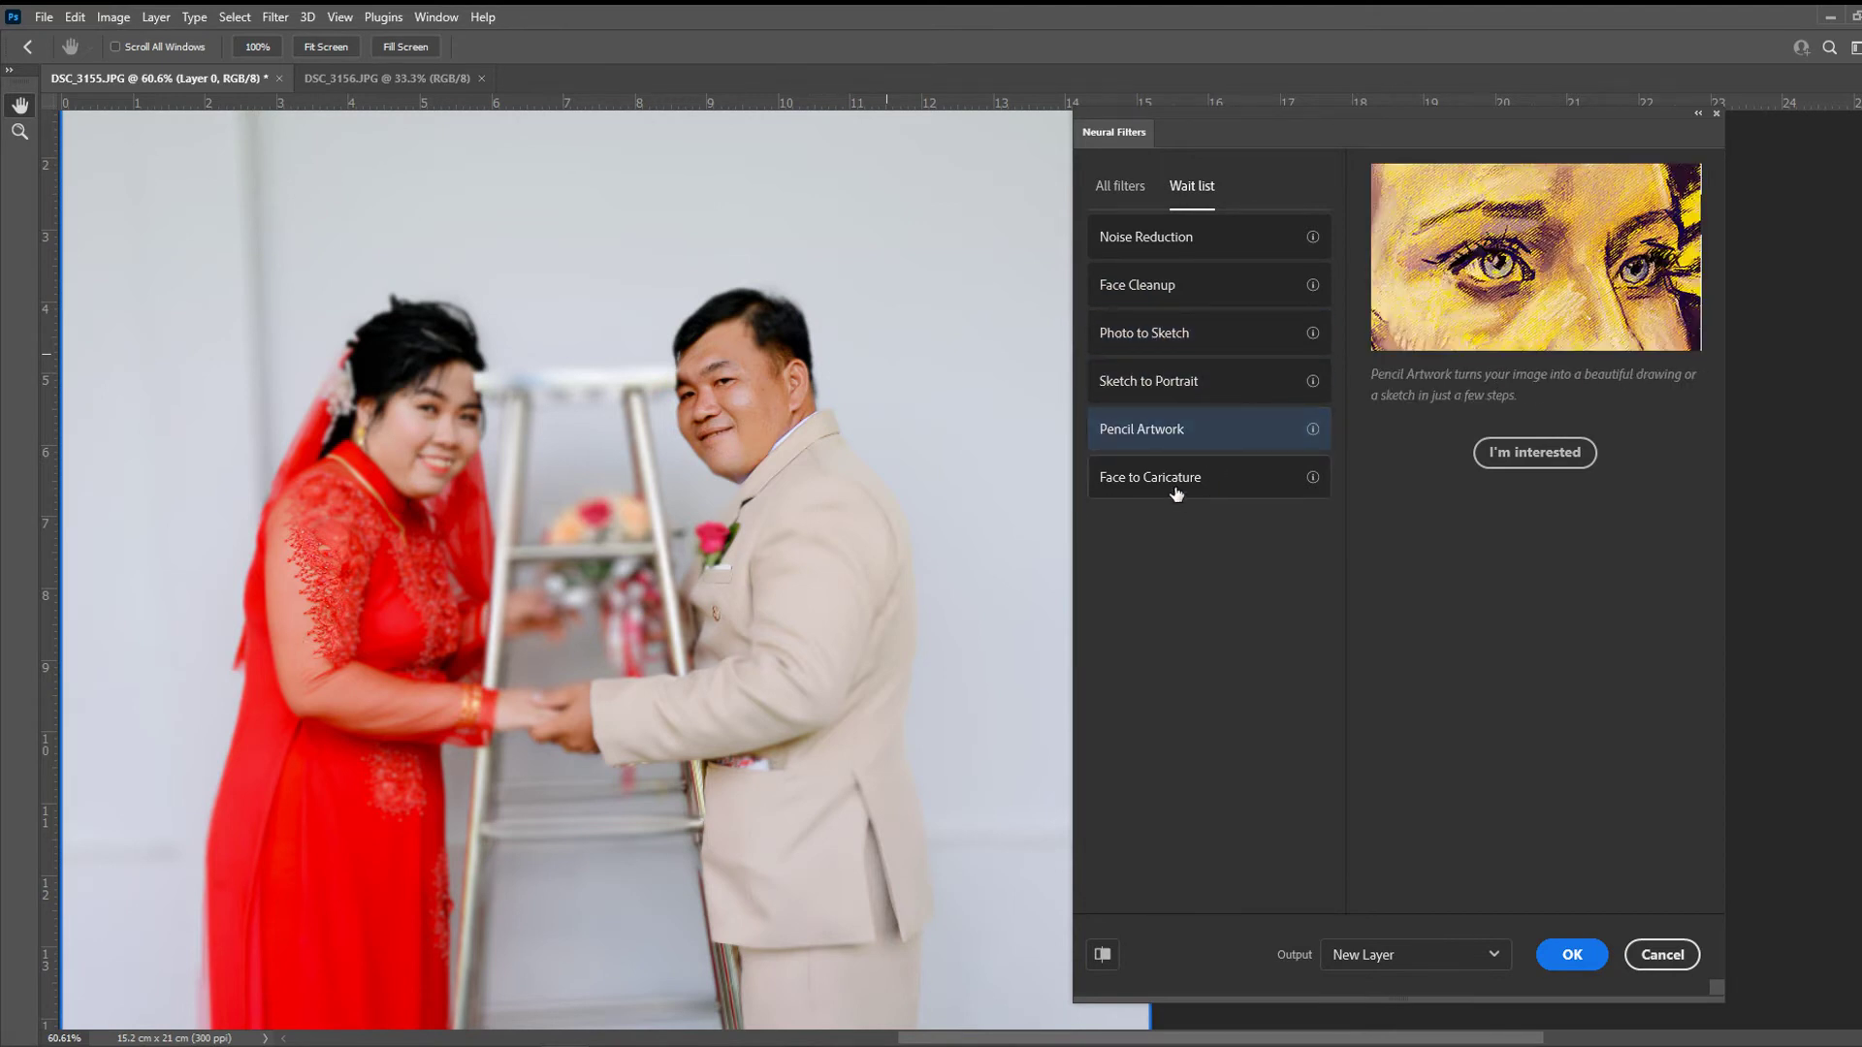
pyautogui.click(1173, 482)
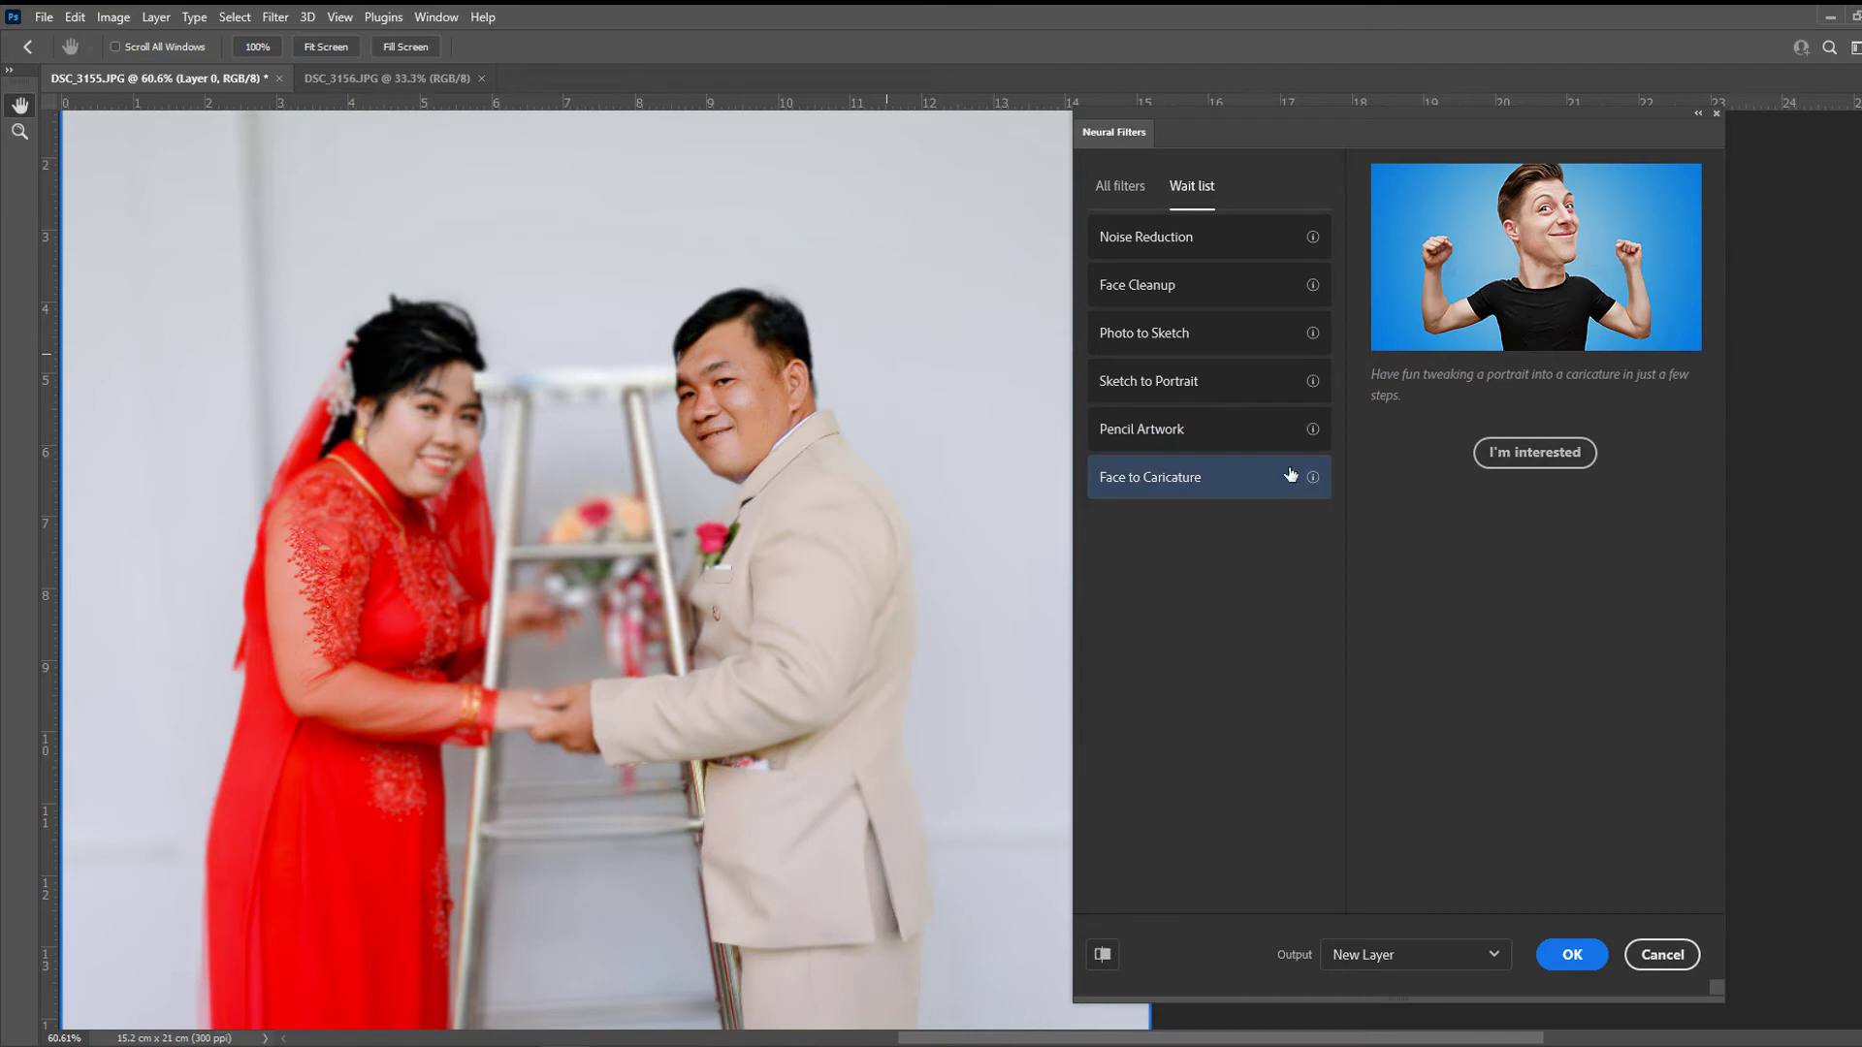
# - Browse Skin Smoothing, JPEG Artifacts Removal and Style Transfer, then show Colorize's focal-point and scene color settings
pyautogui.click(1120, 186)
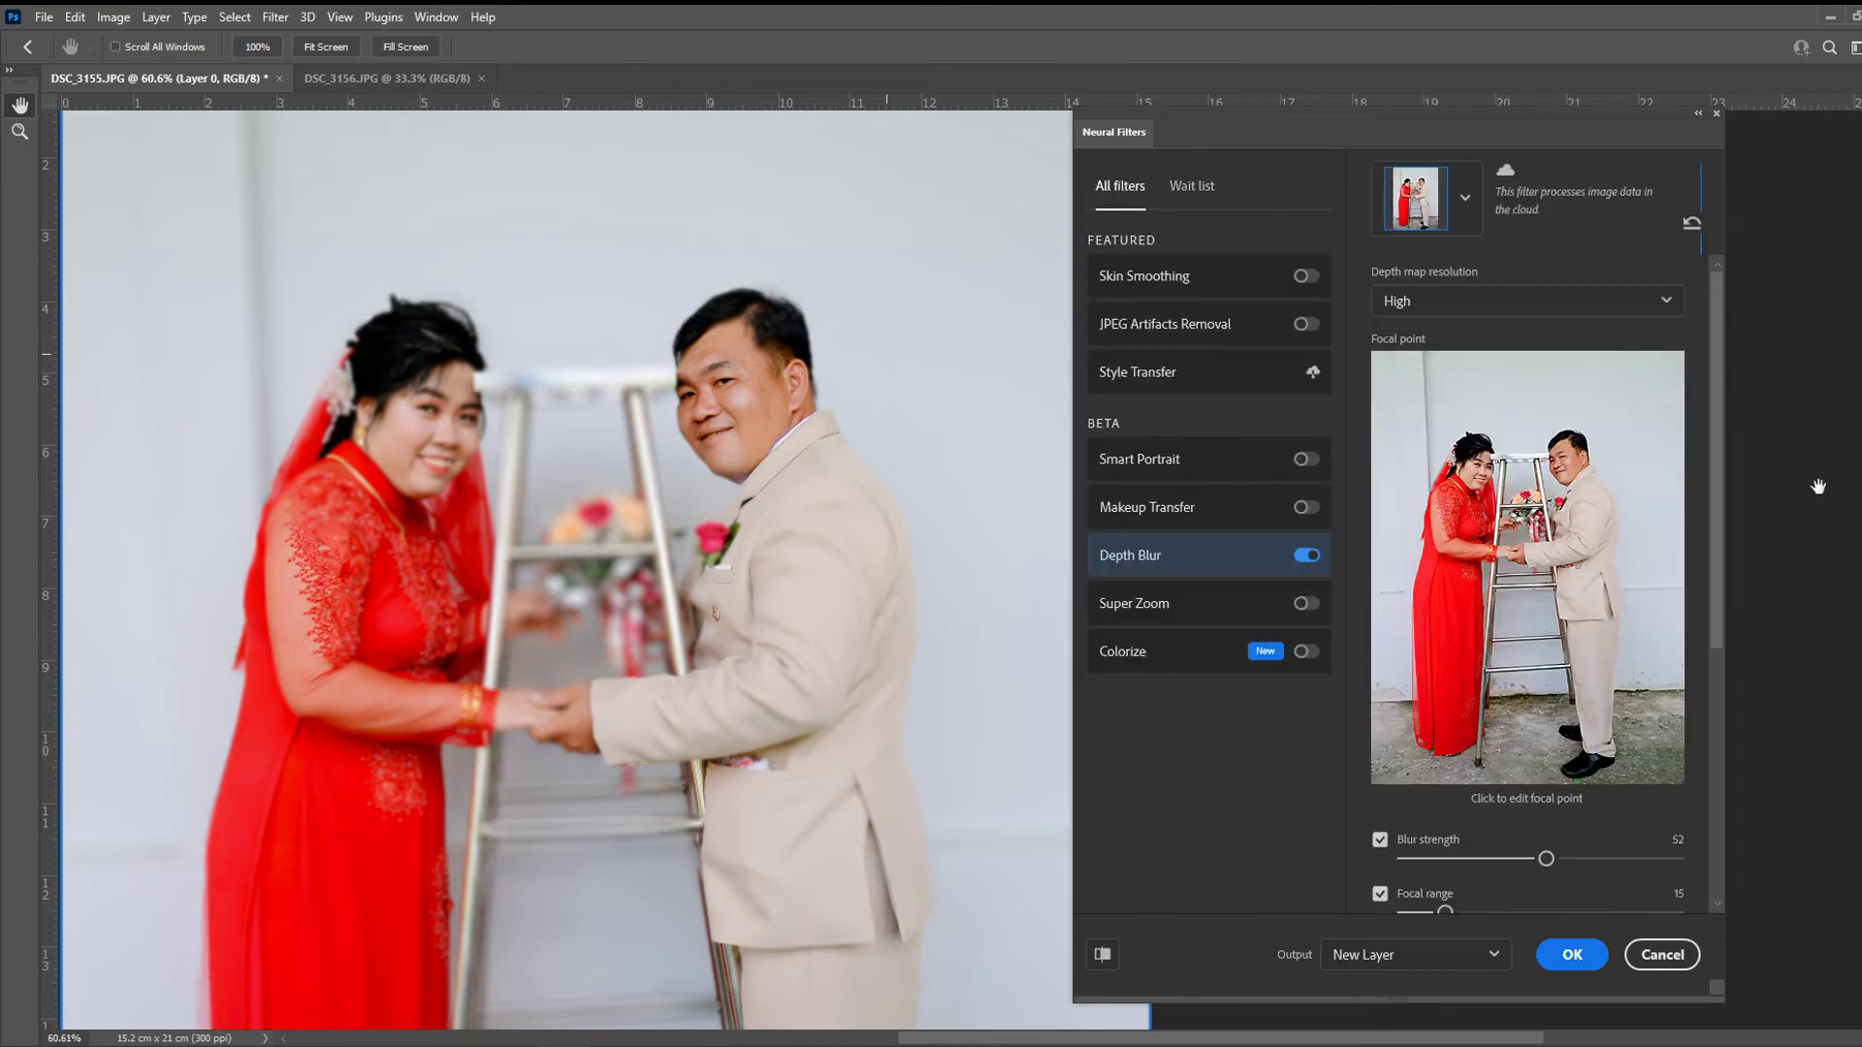
pyautogui.click(1178, 279)
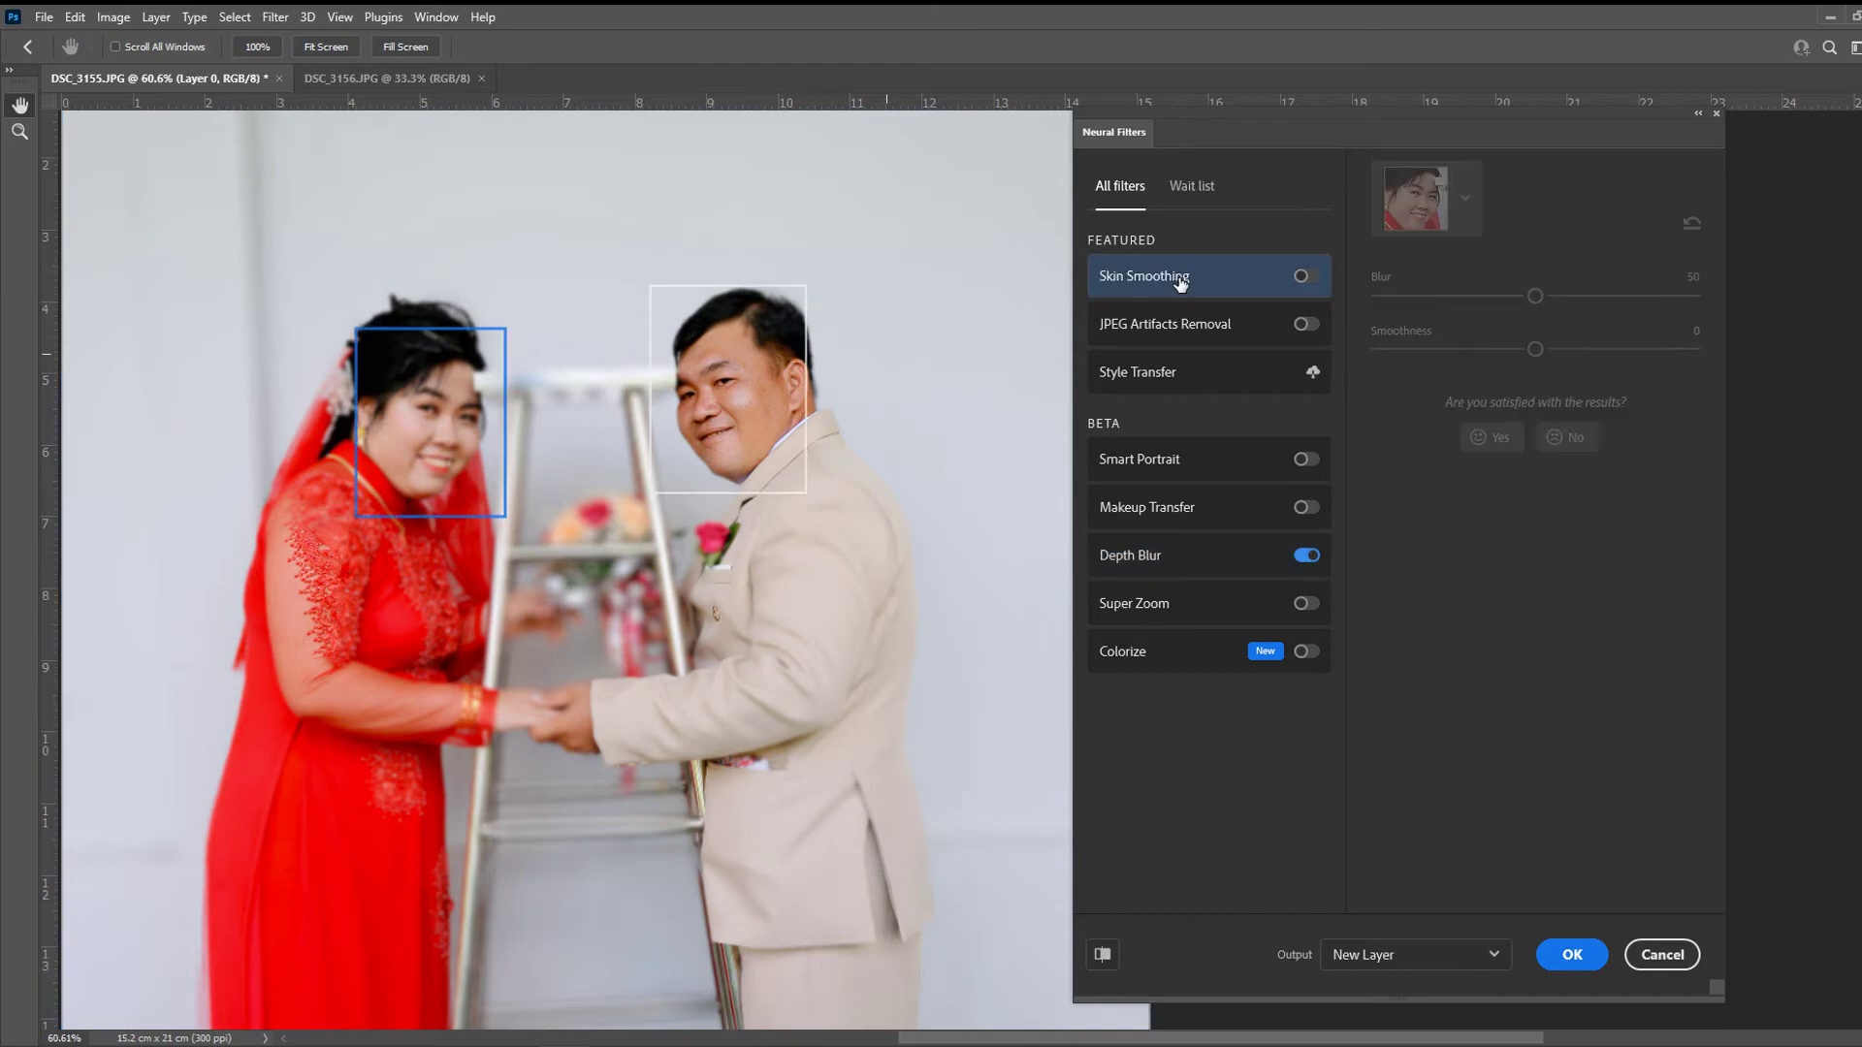
pyautogui.click(1192, 337)
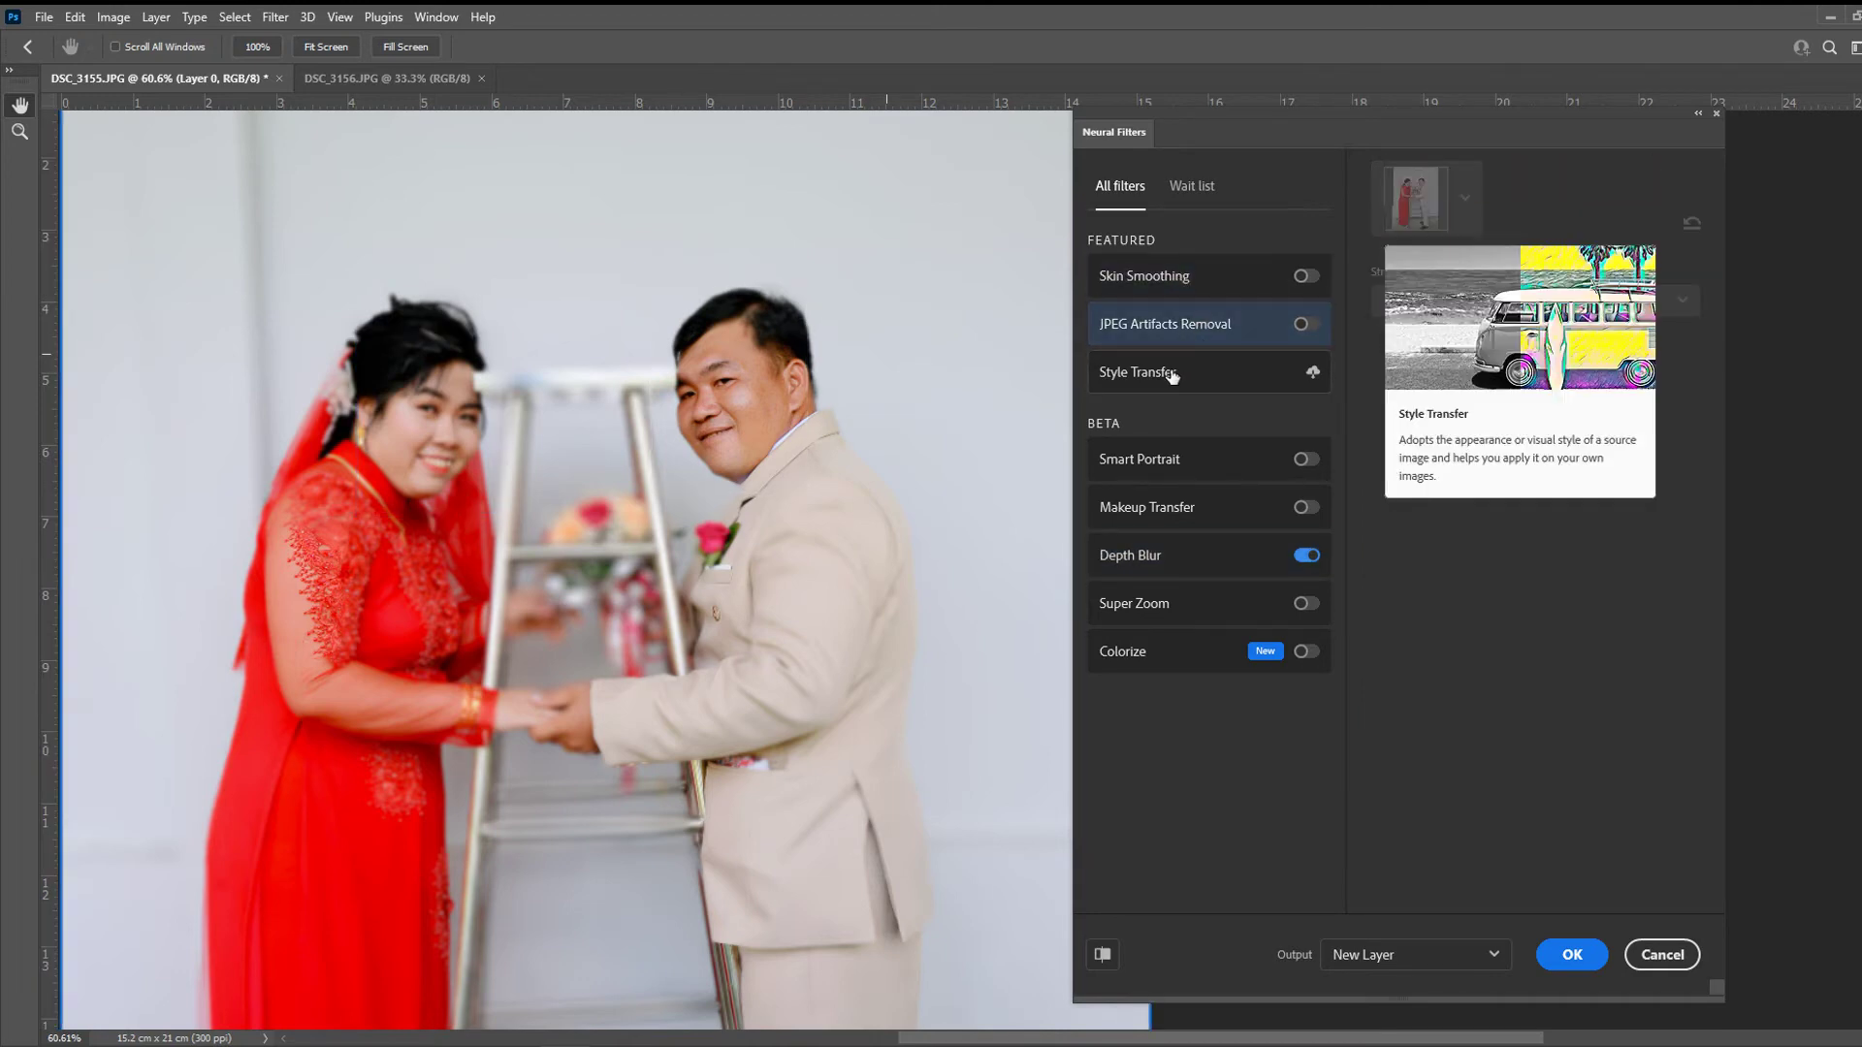
pyautogui.click(1172, 374)
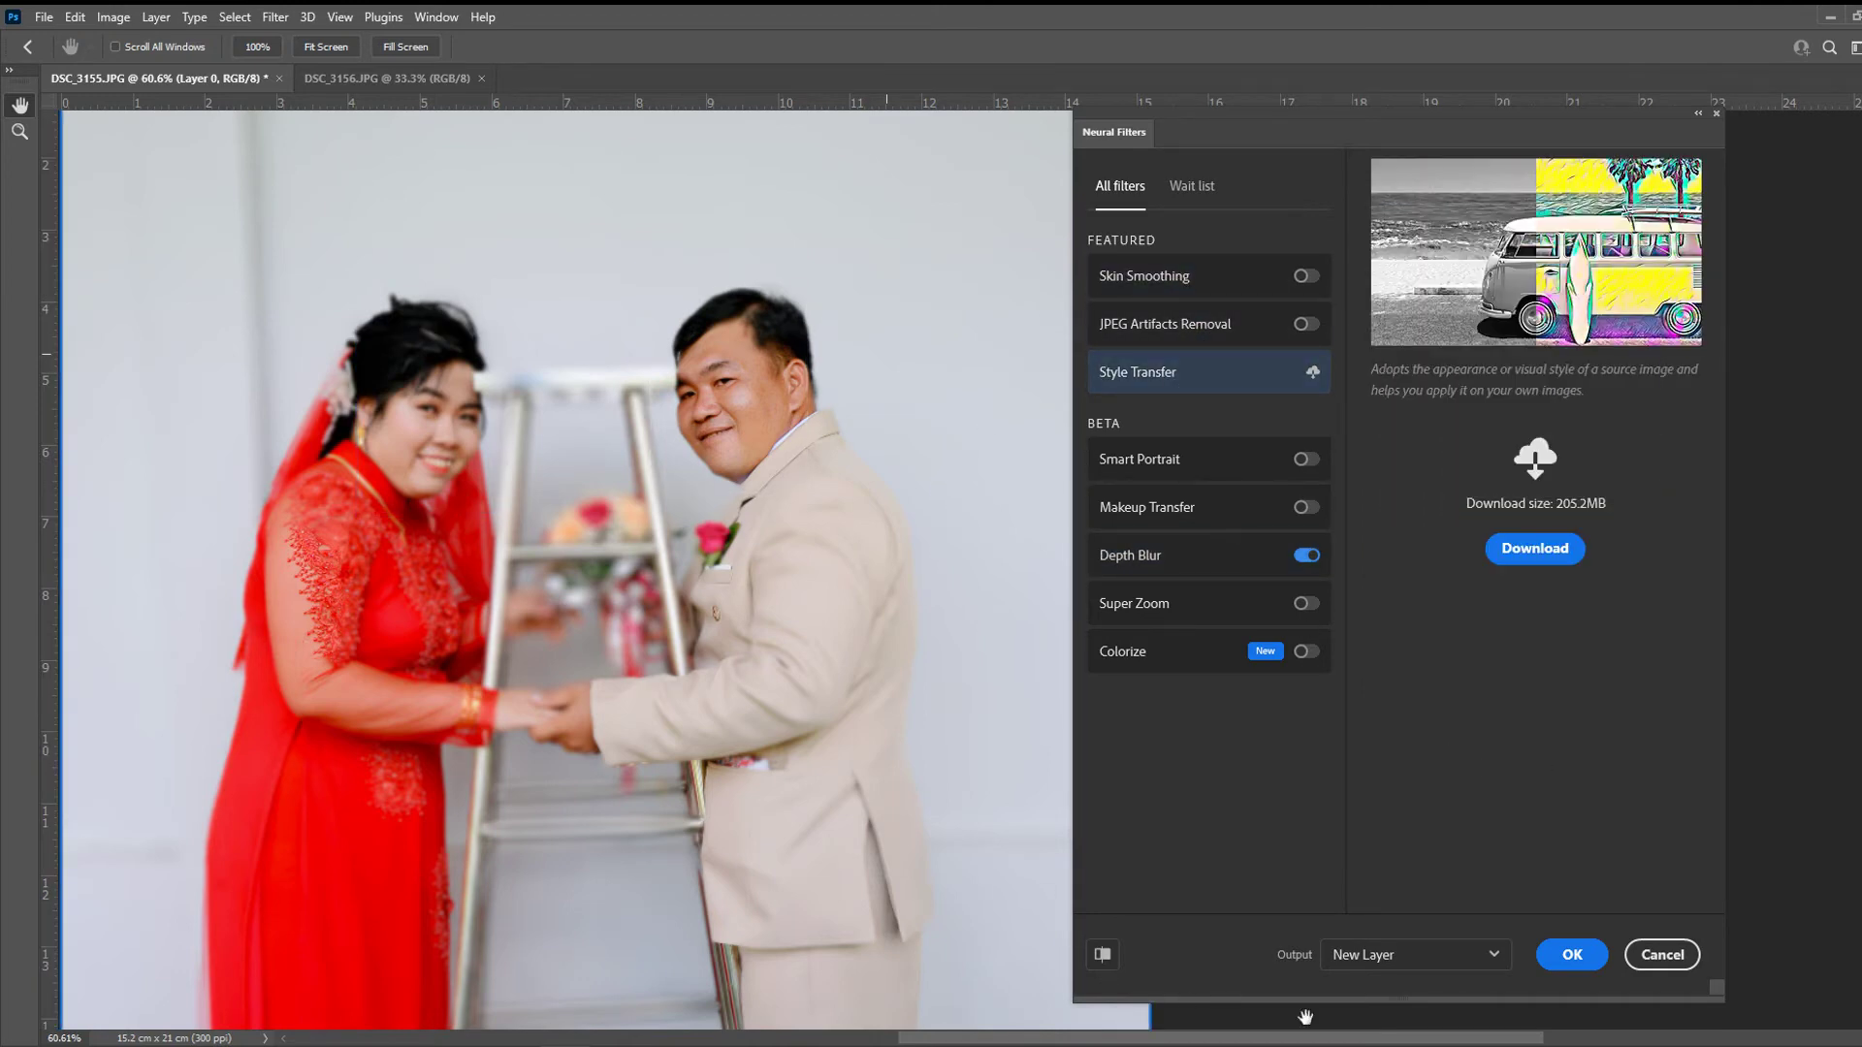
pyautogui.click(1269, 659)
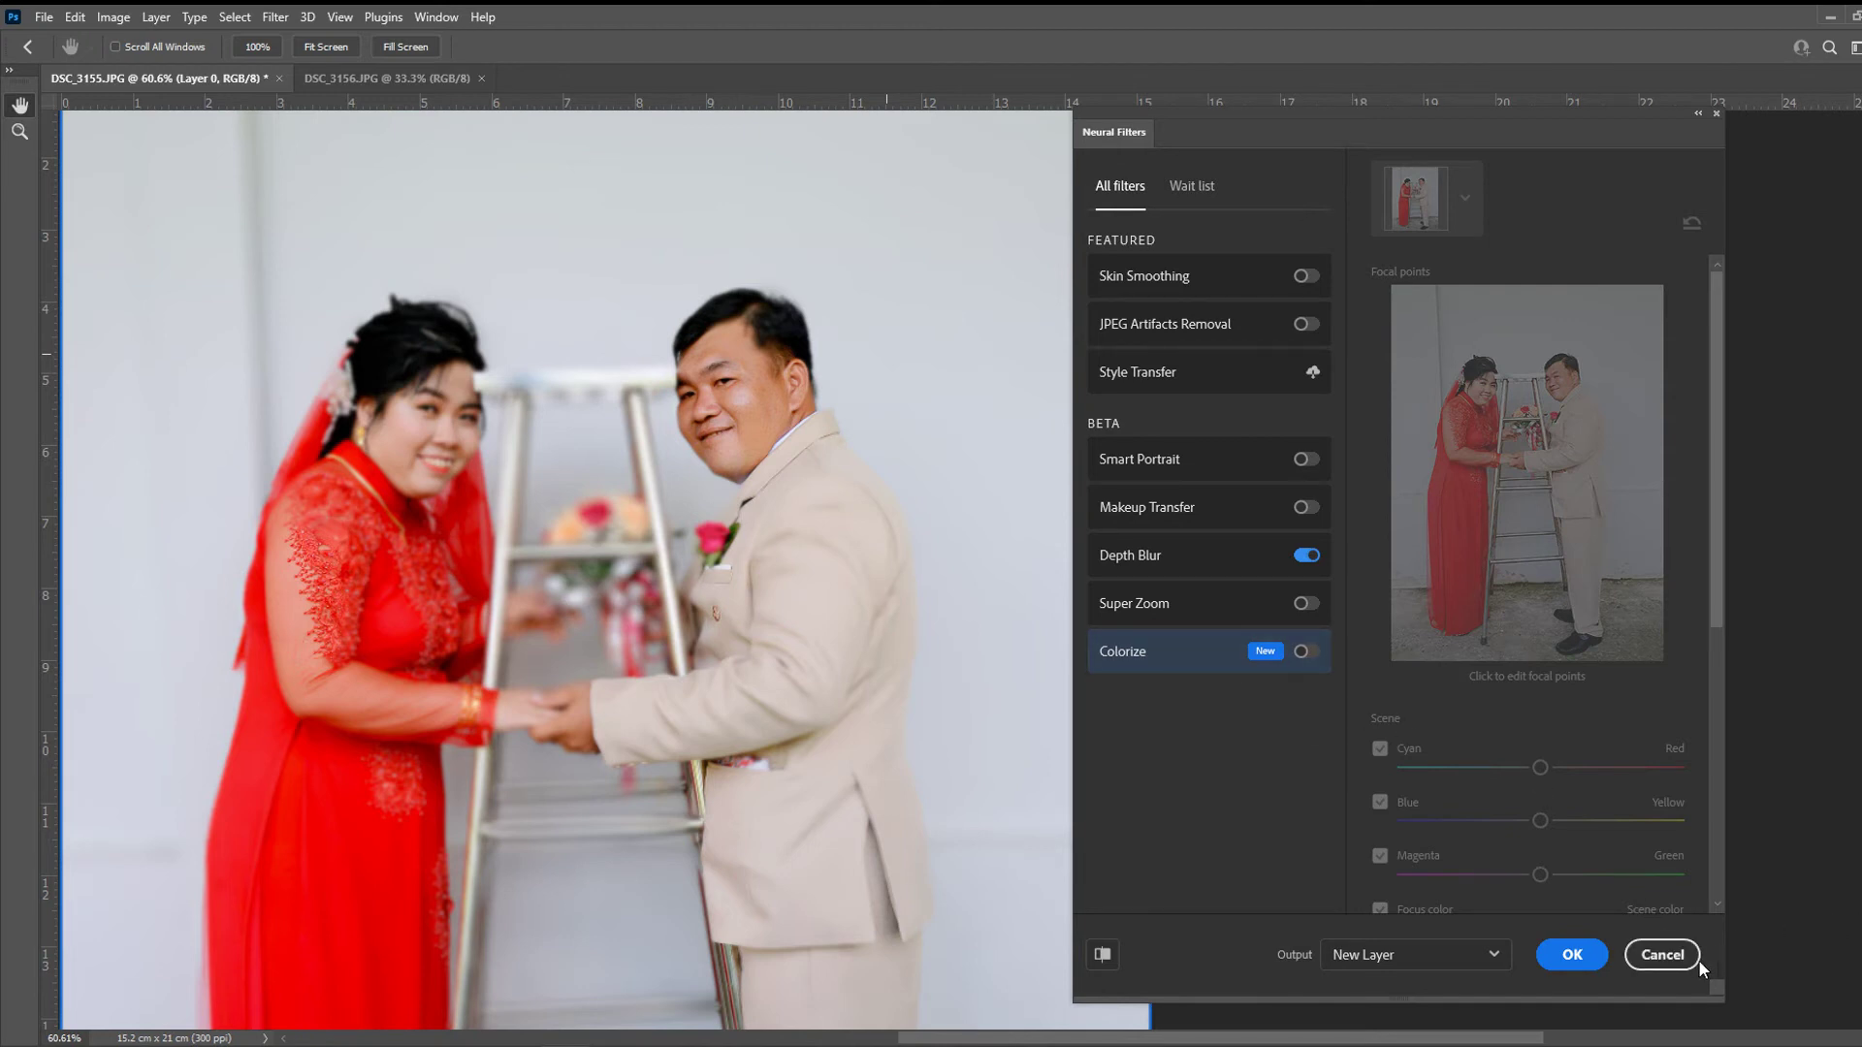
# - Discard the Depth Blur preview and open the old portrait 25x35 phuc hoi.psd
pyautogui.click(1625, 955)
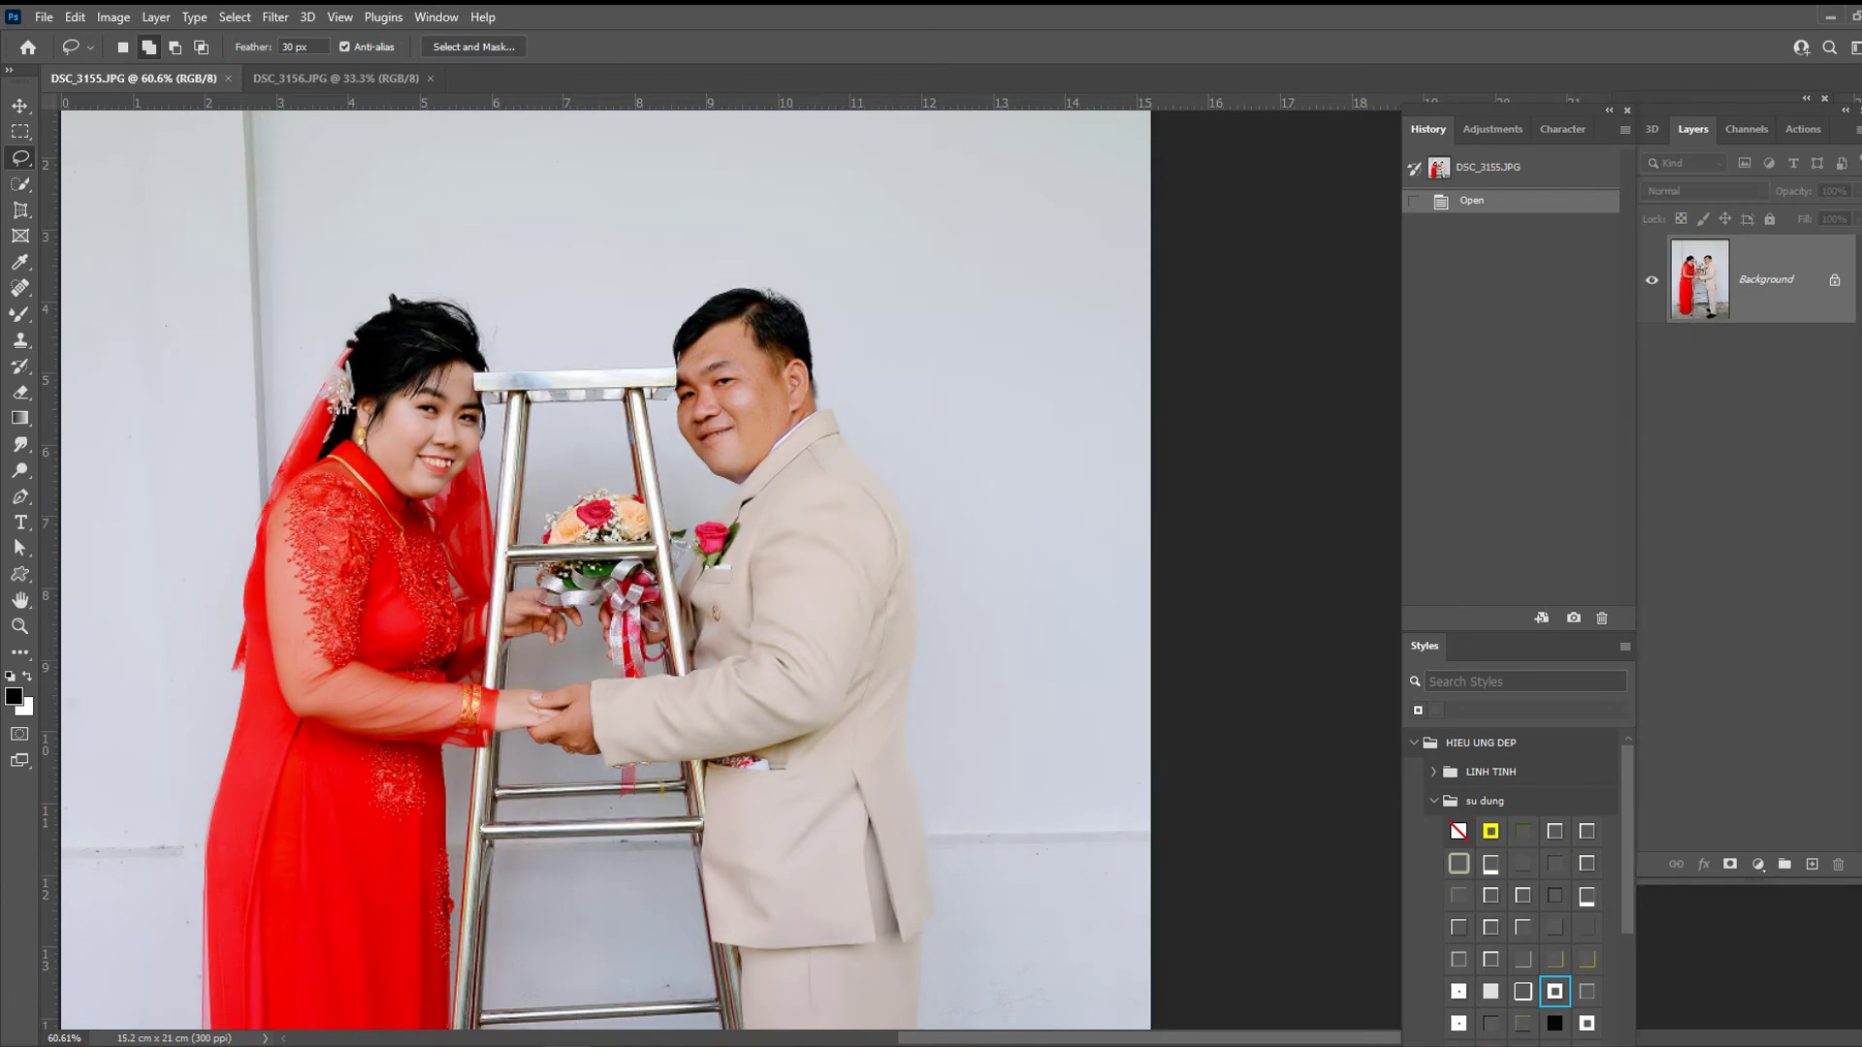
pyautogui.hotkey('alt', 'Tab')
pyautogui.press('BackSpace')
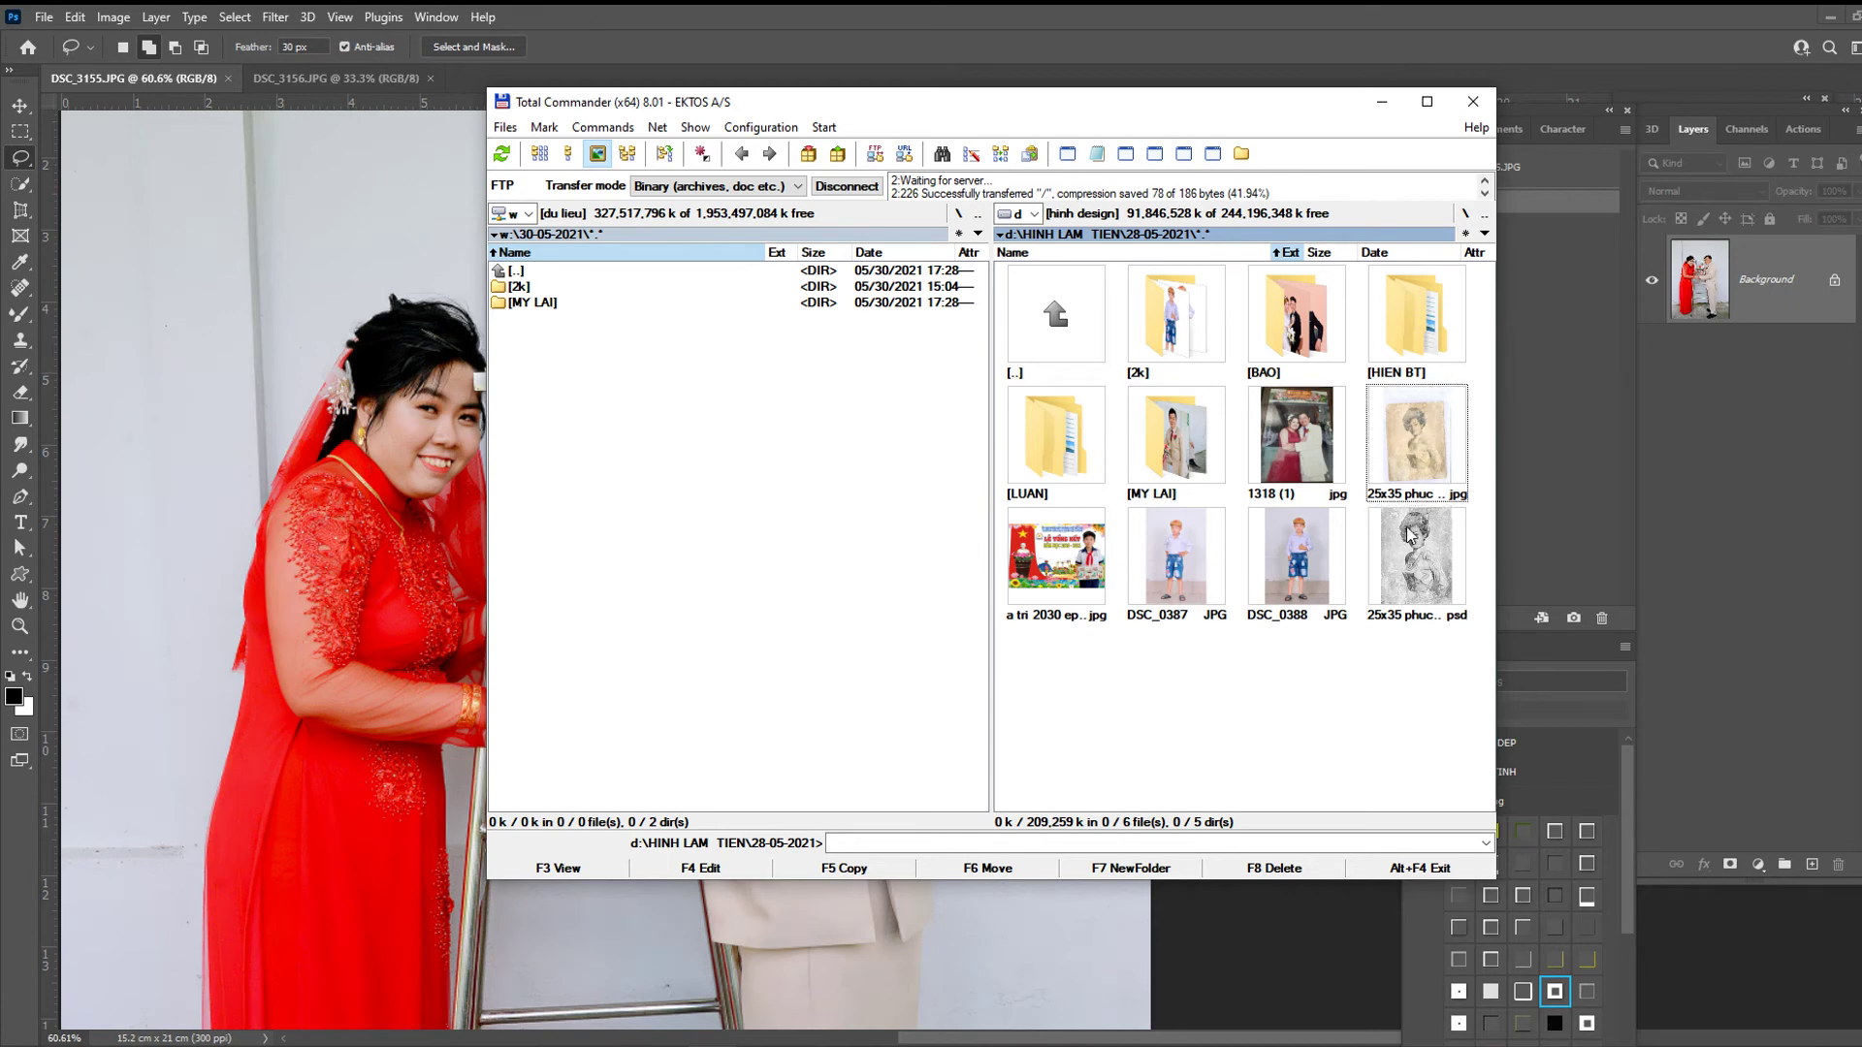
pyautogui.click(1473, 101)
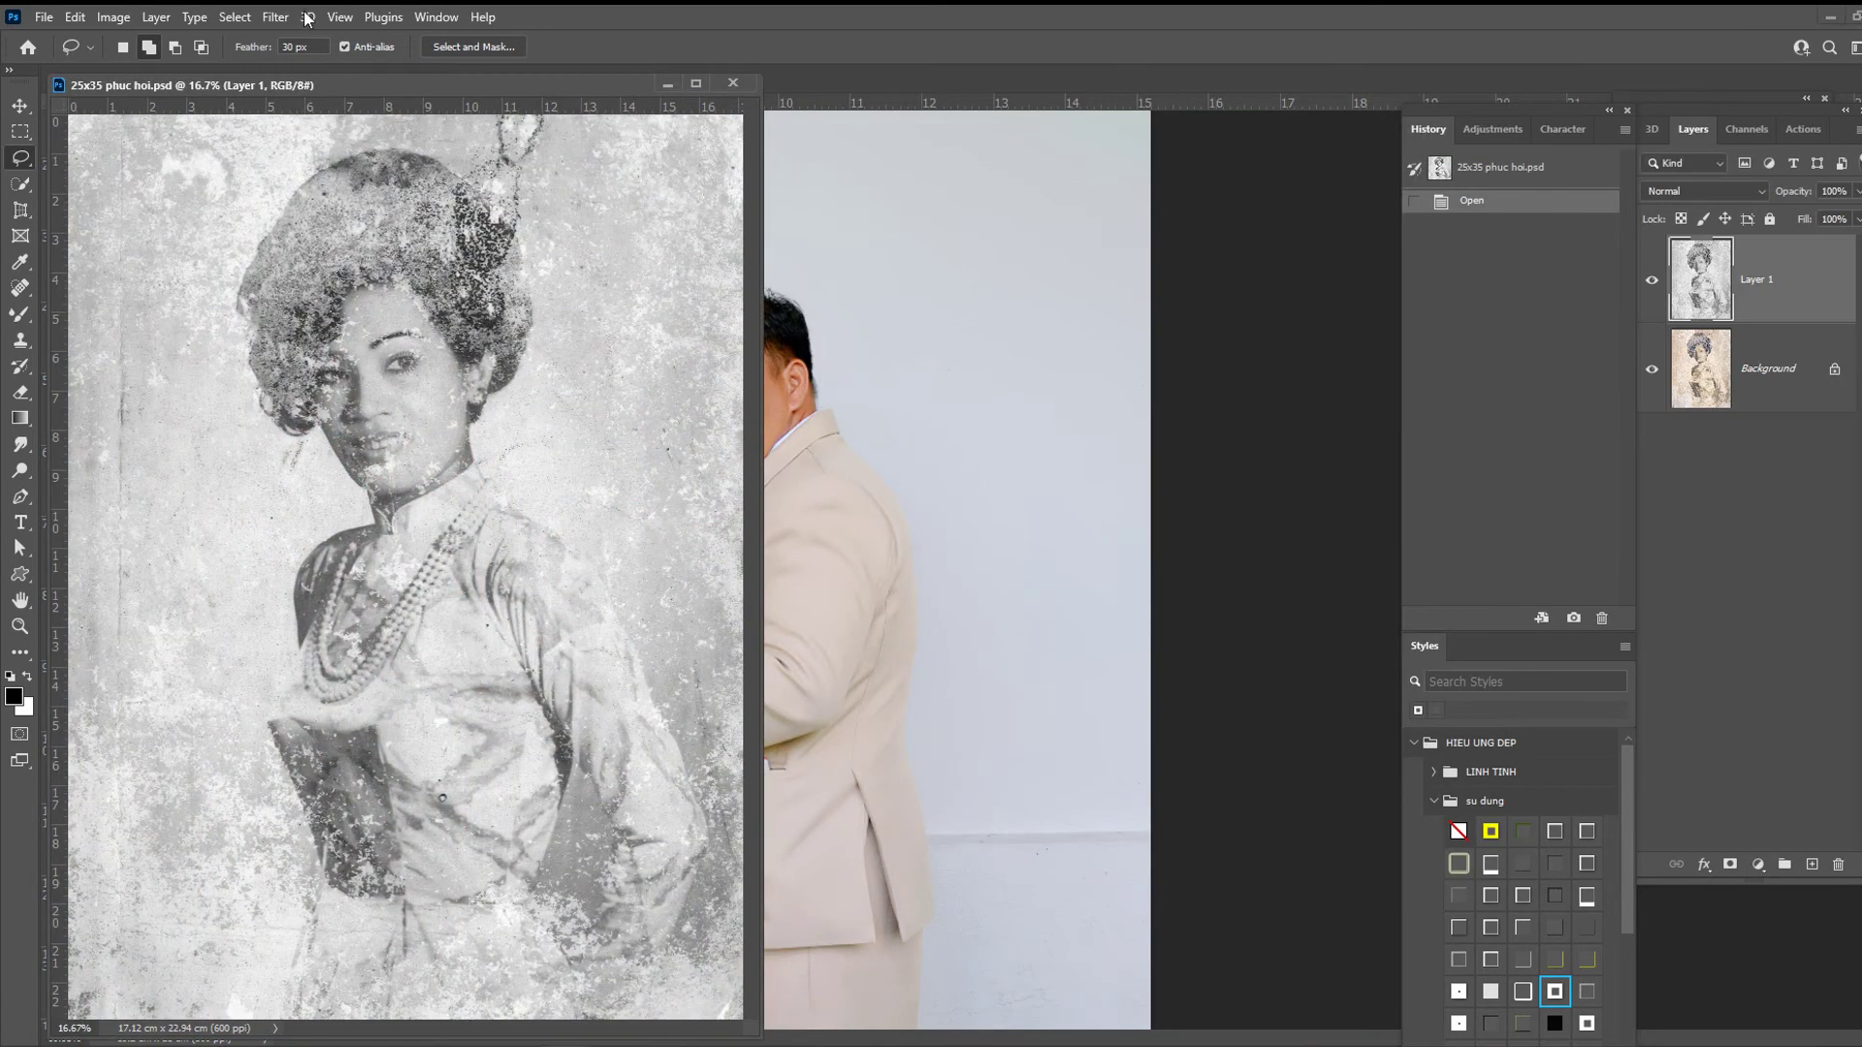
pyautogui.click(275, 16)
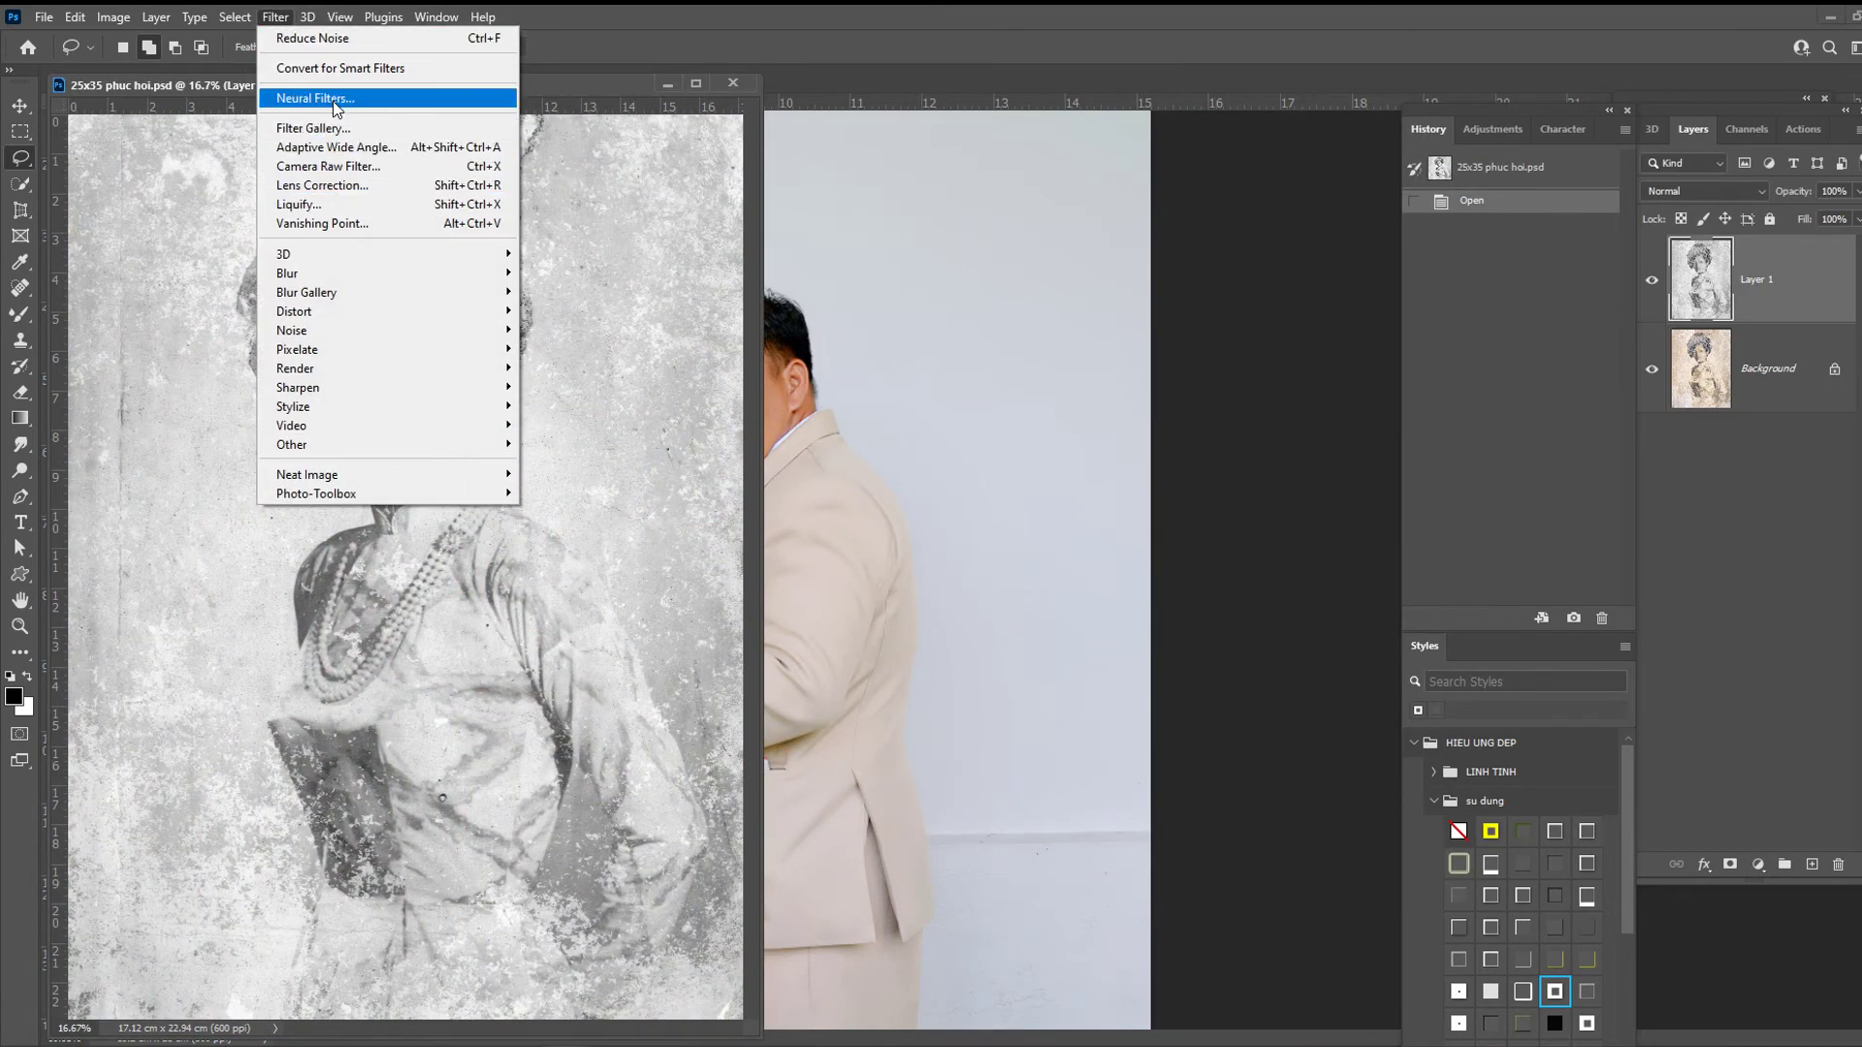
# - Switch on the Colorize neural filter for the old grey portrait
pyautogui.click(336, 101)
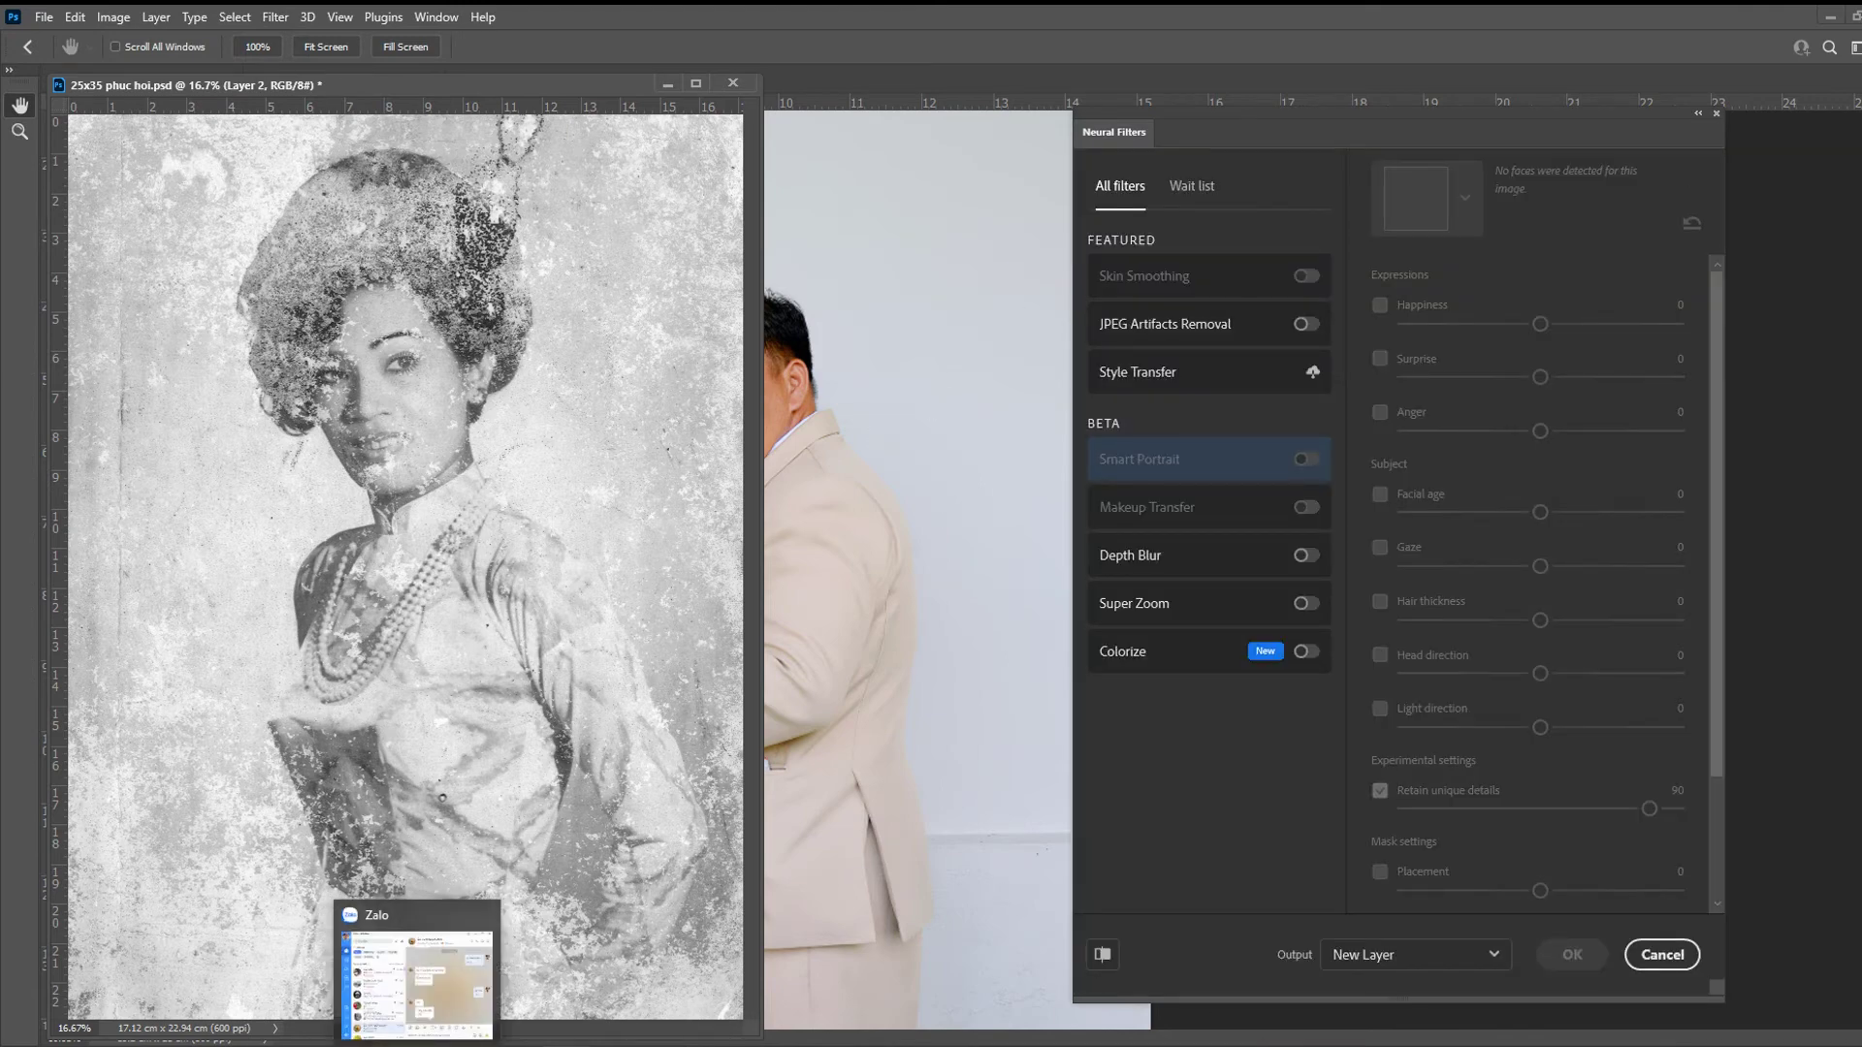
pyautogui.click(1131, 656)
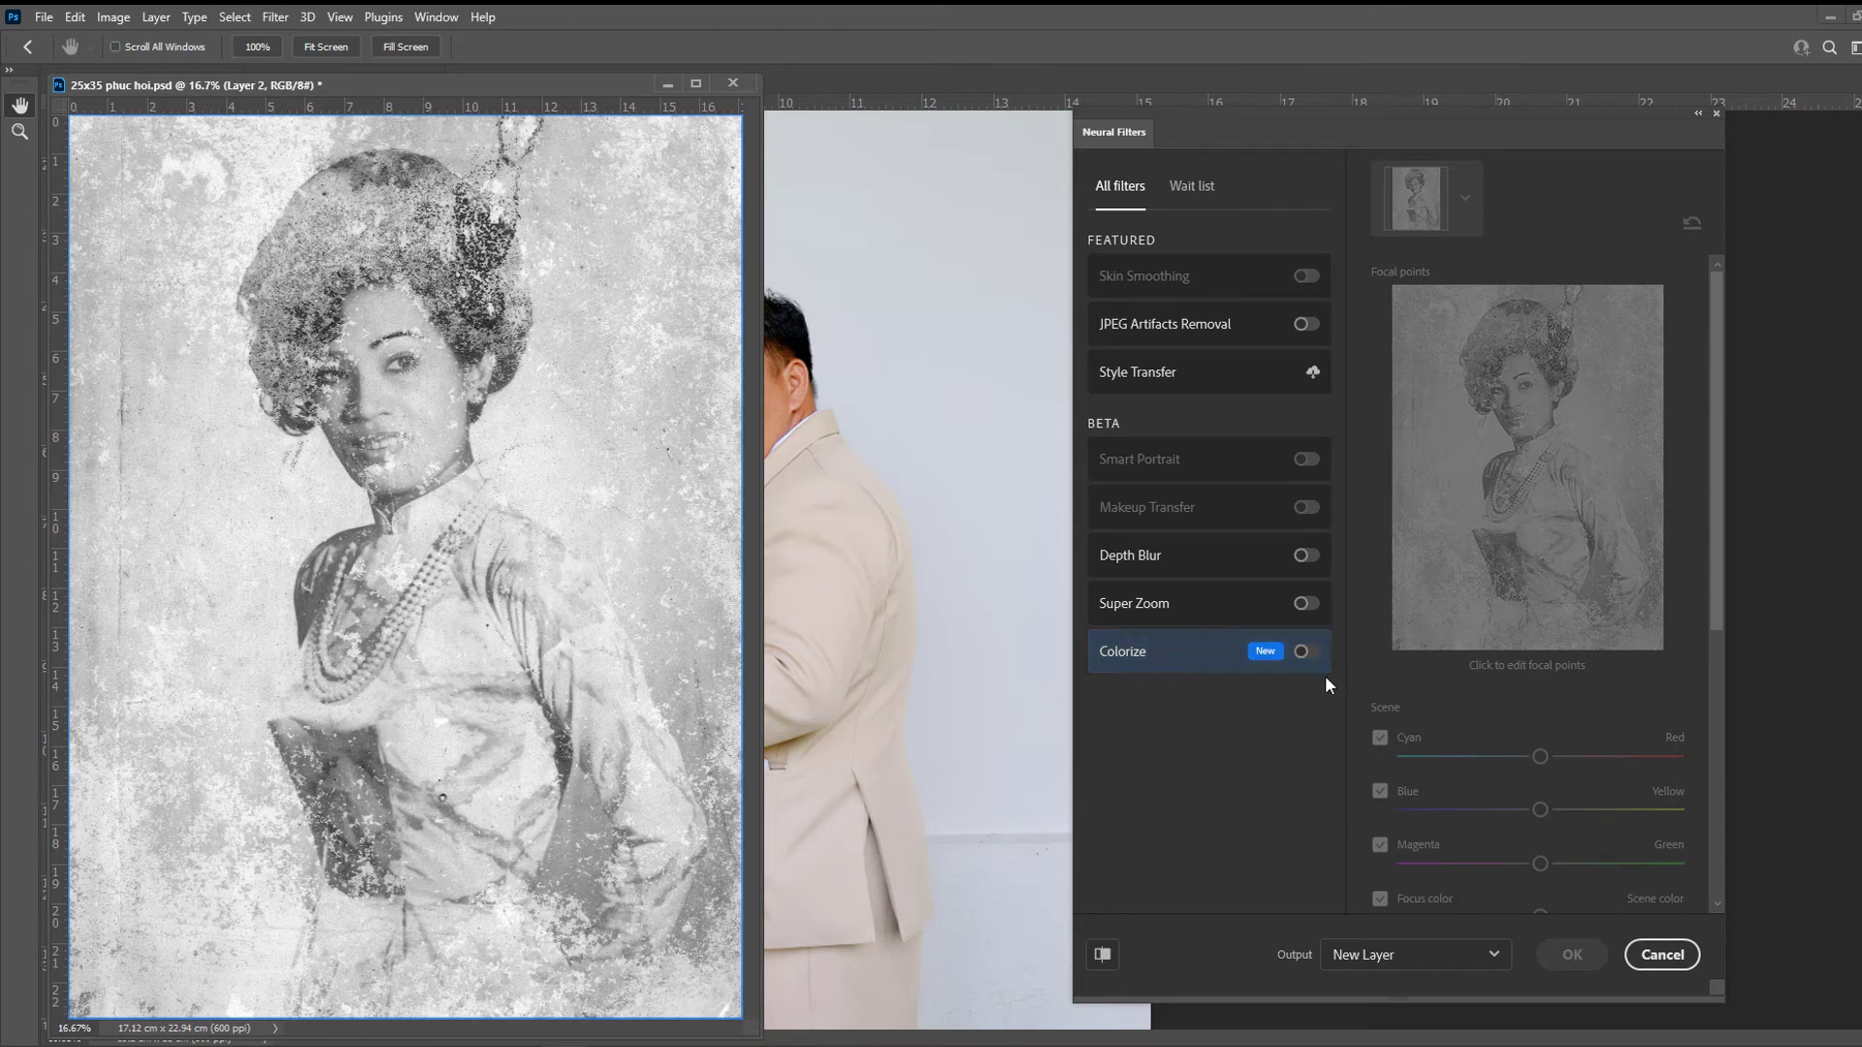
pyautogui.click(1305, 650)
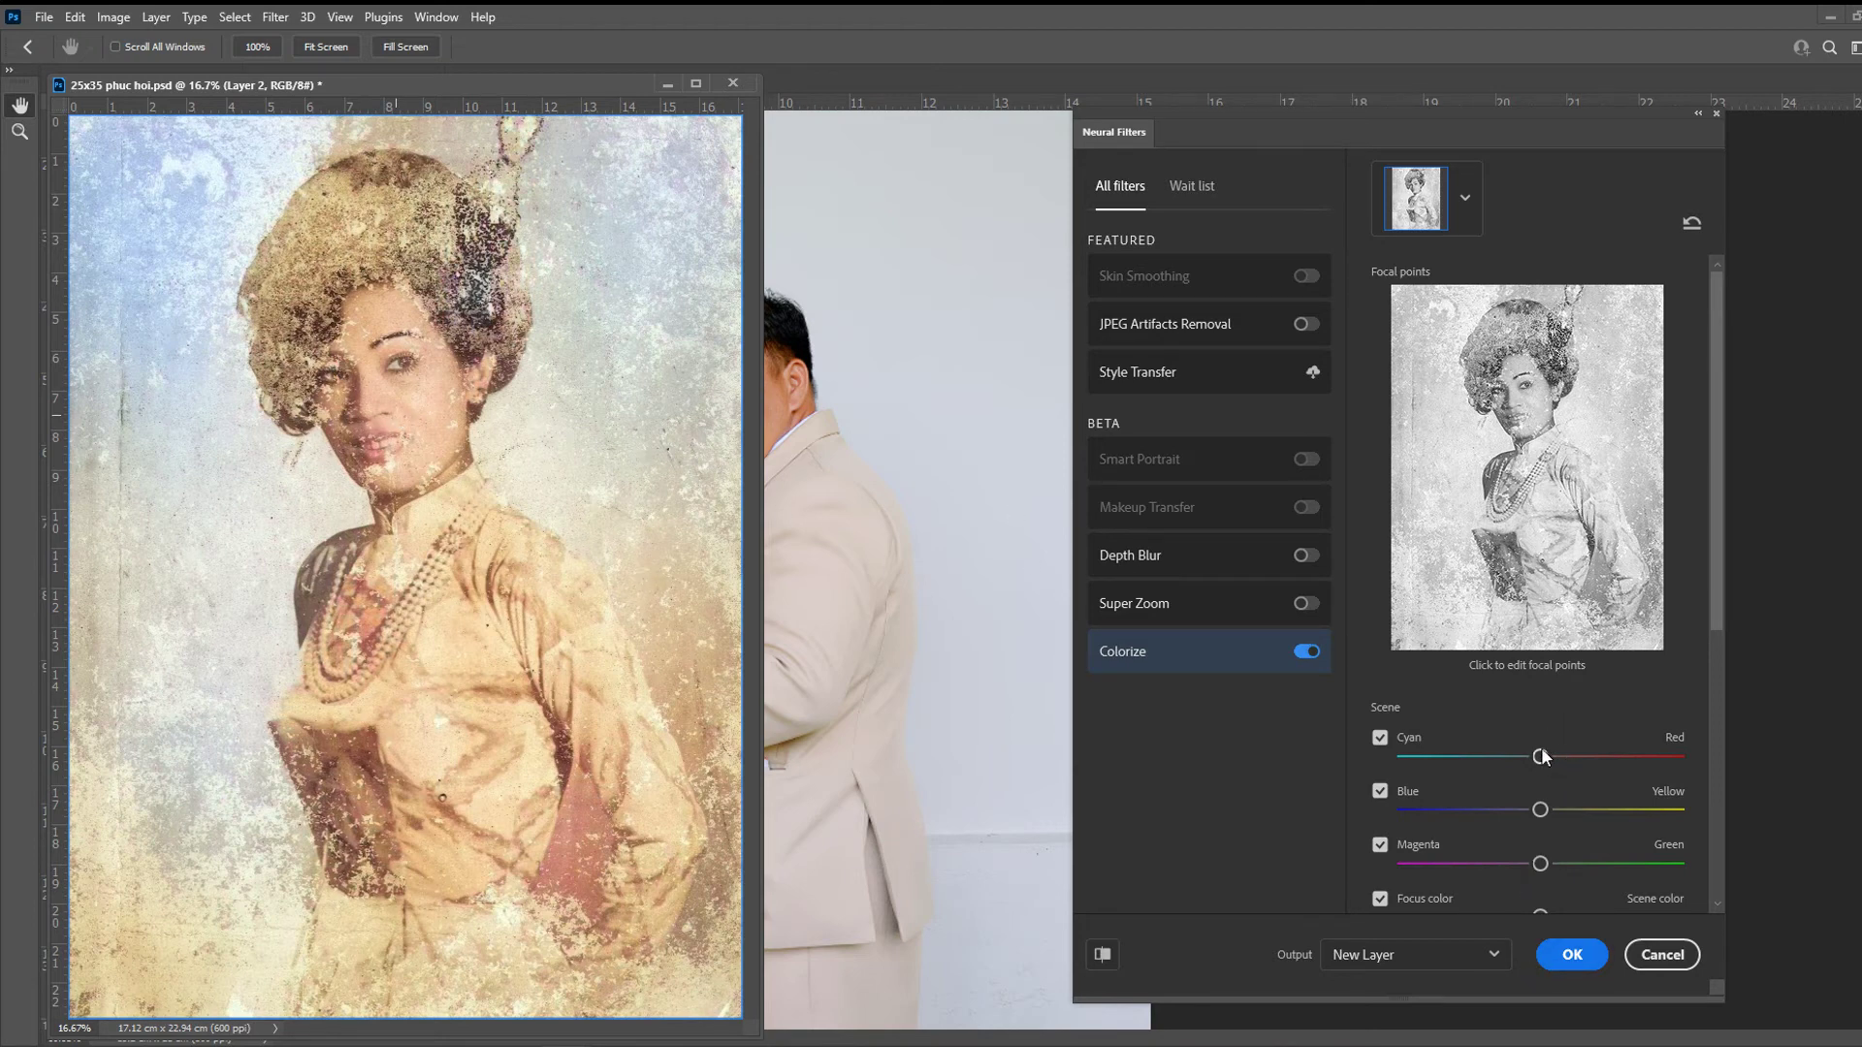
# - Drag the Cyan–Red and Magenta–Green sliders toward red to warm the portrait's colours
pyautogui.moveTo(1539, 756); pyautogui.dragTo(1578, 758)
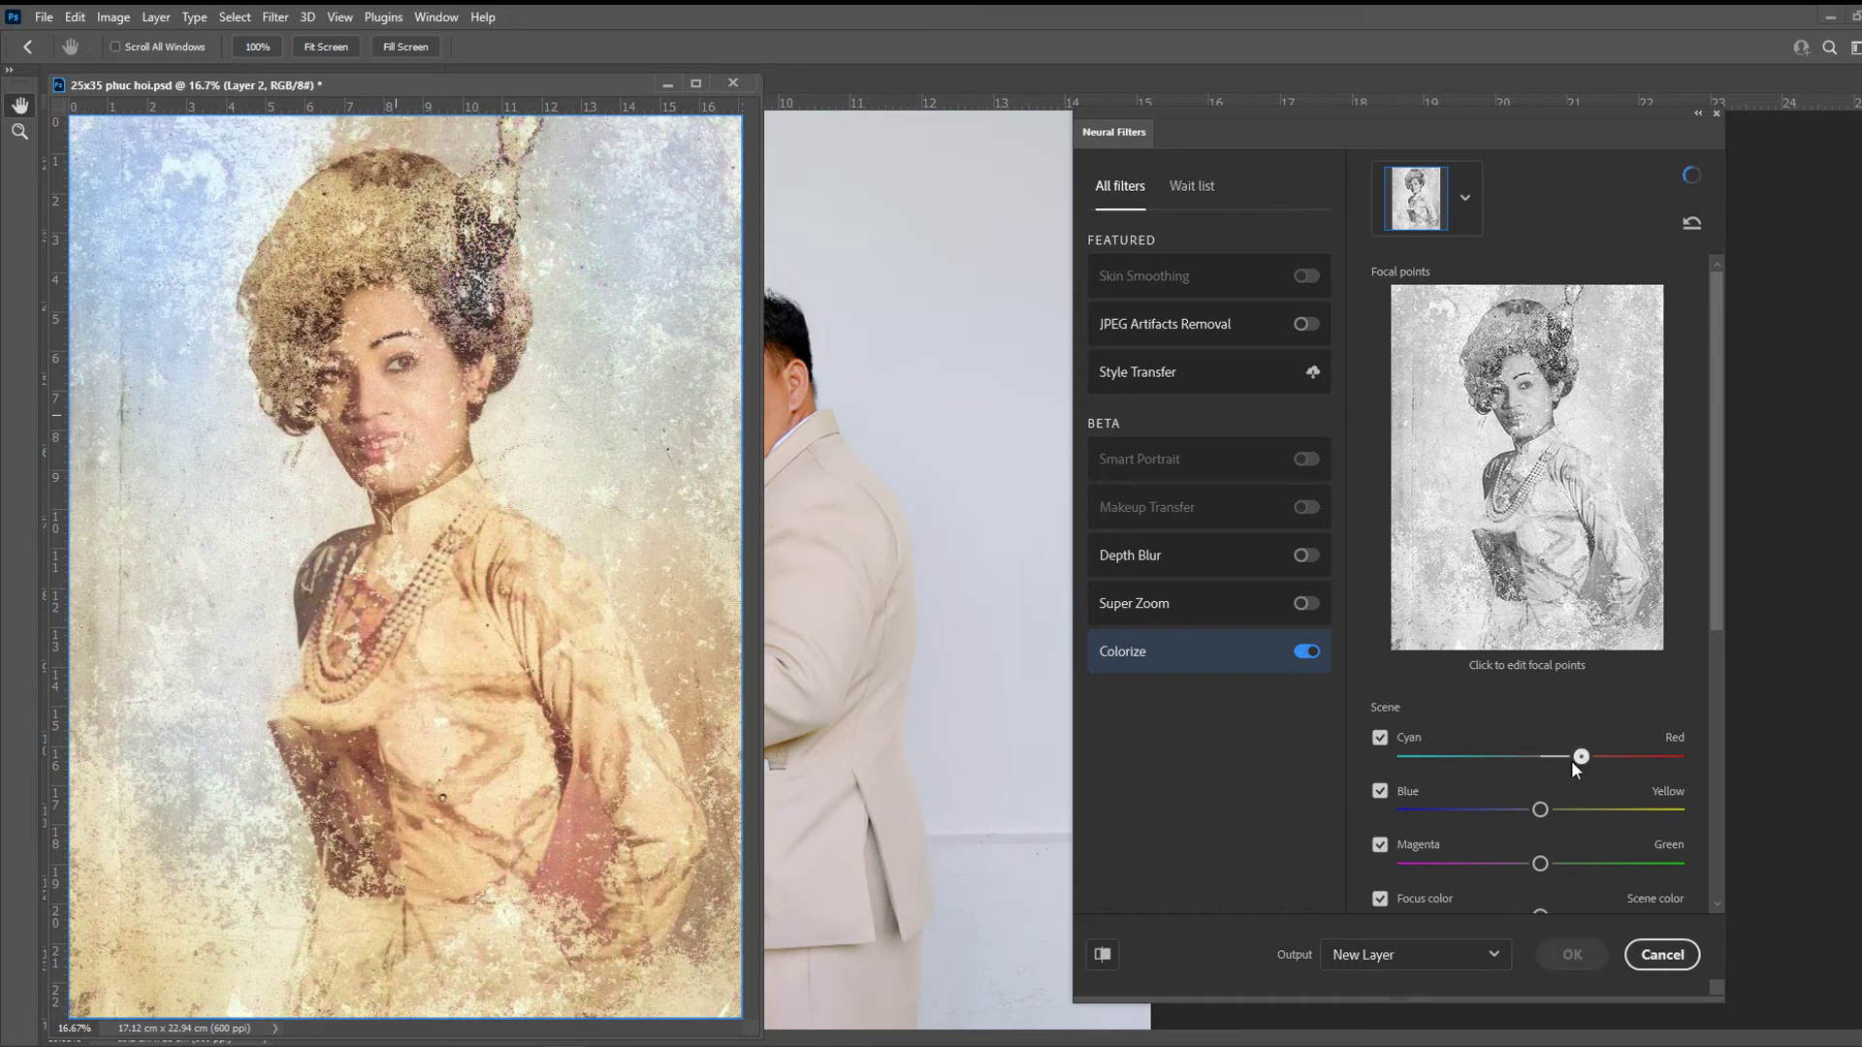
pyautogui.scroll(-2, 1532, 838)
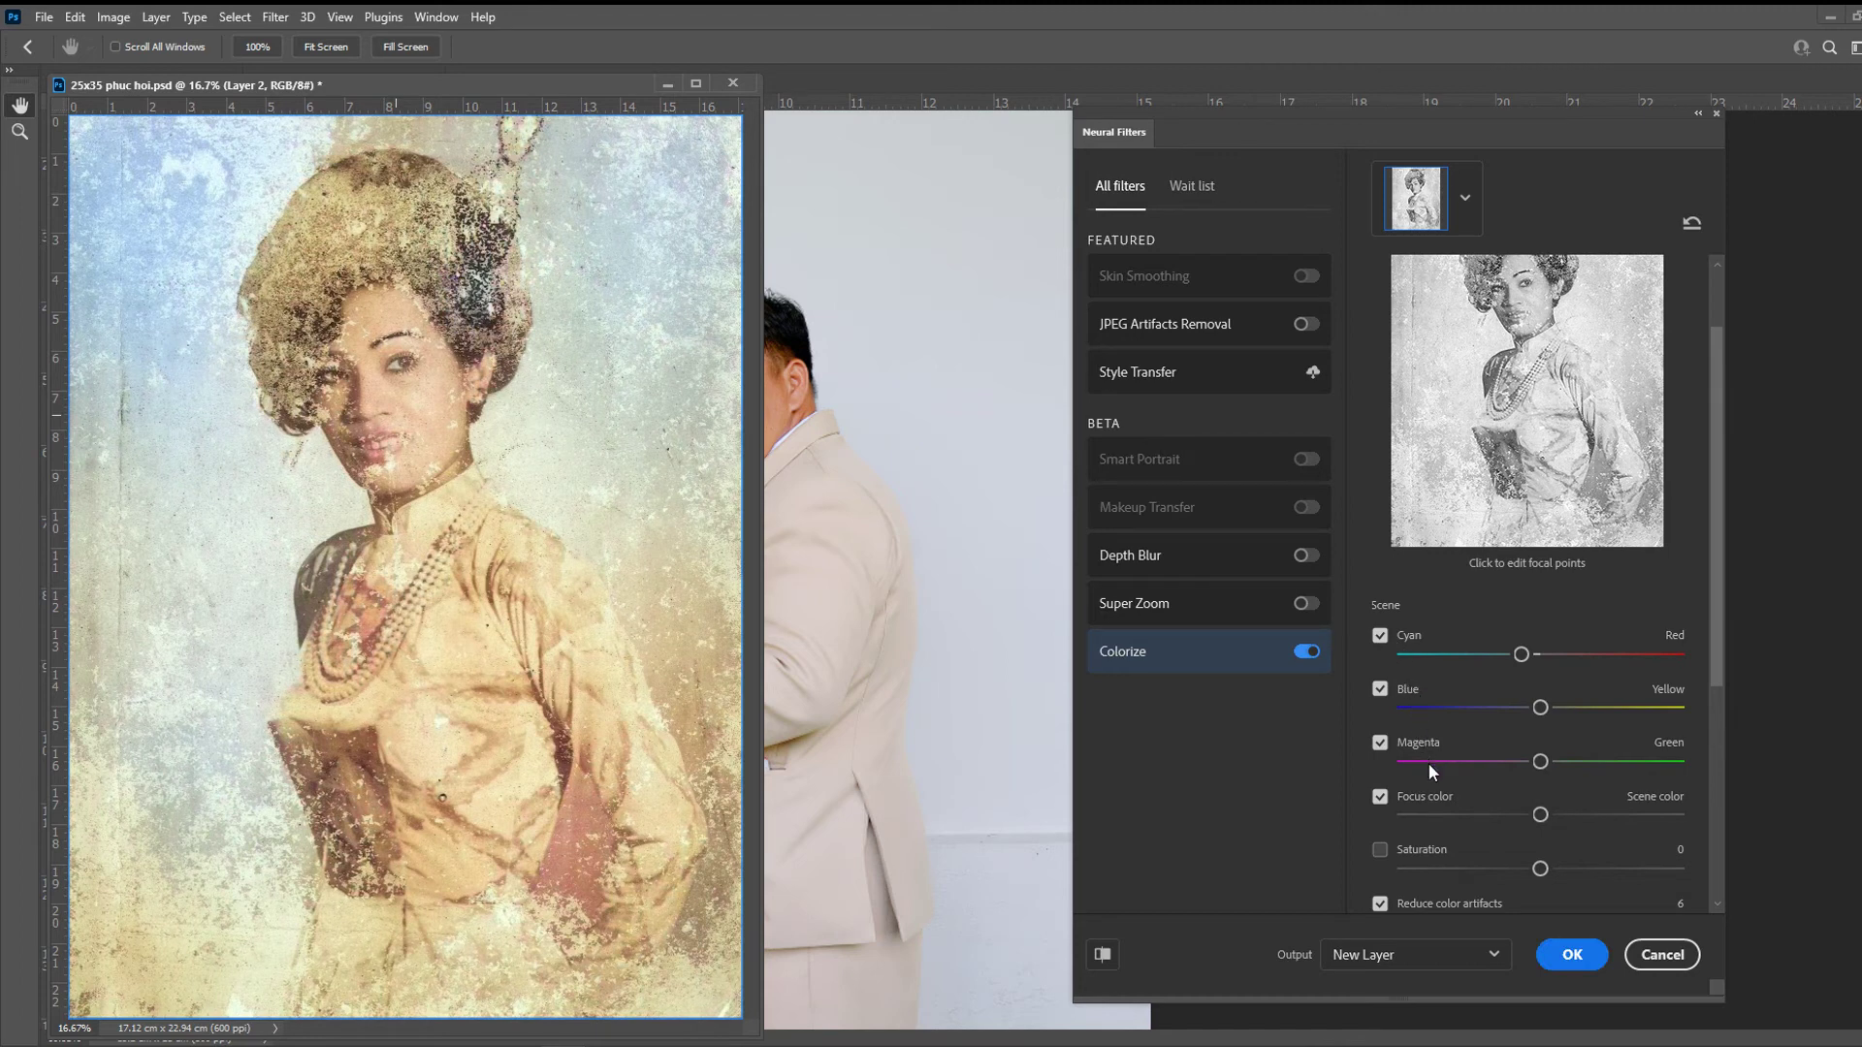
pyautogui.moveTo(1503, 760); pyautogui.dragTo(1573, 761)
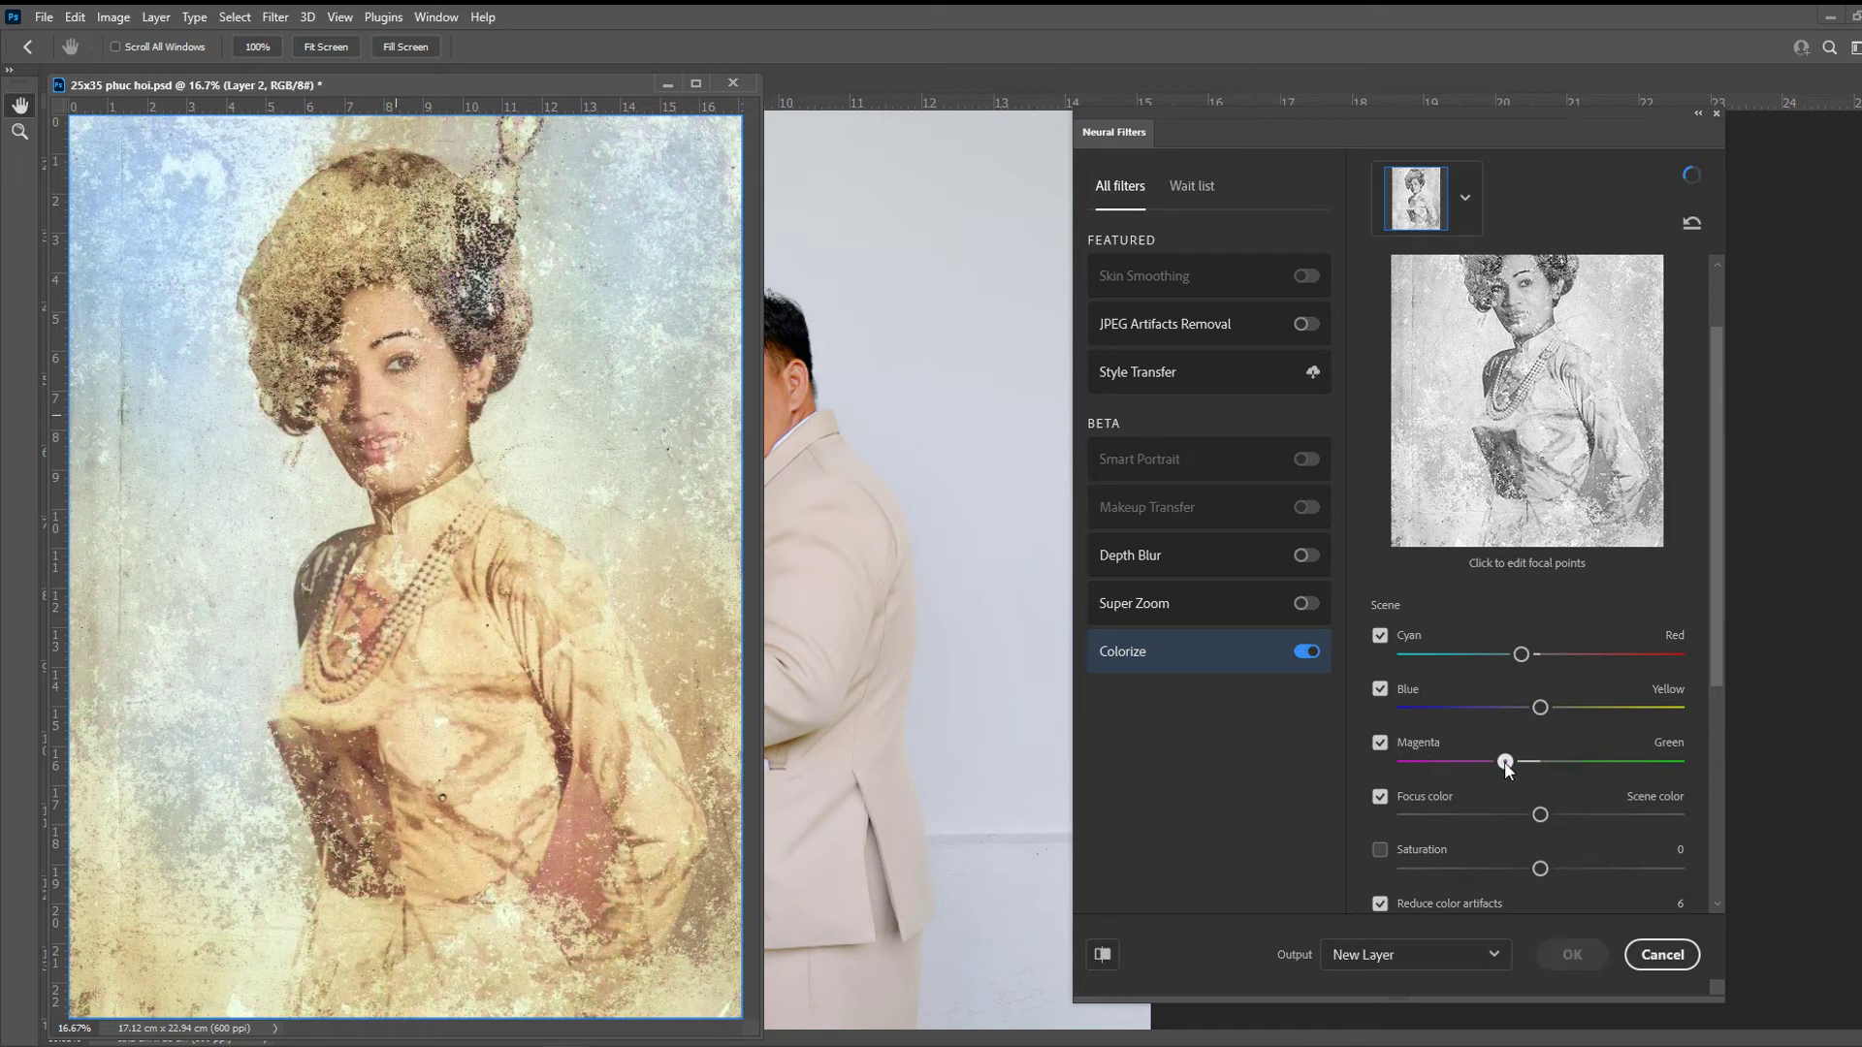
pyautogui.scroll(-4, 1573, 758)
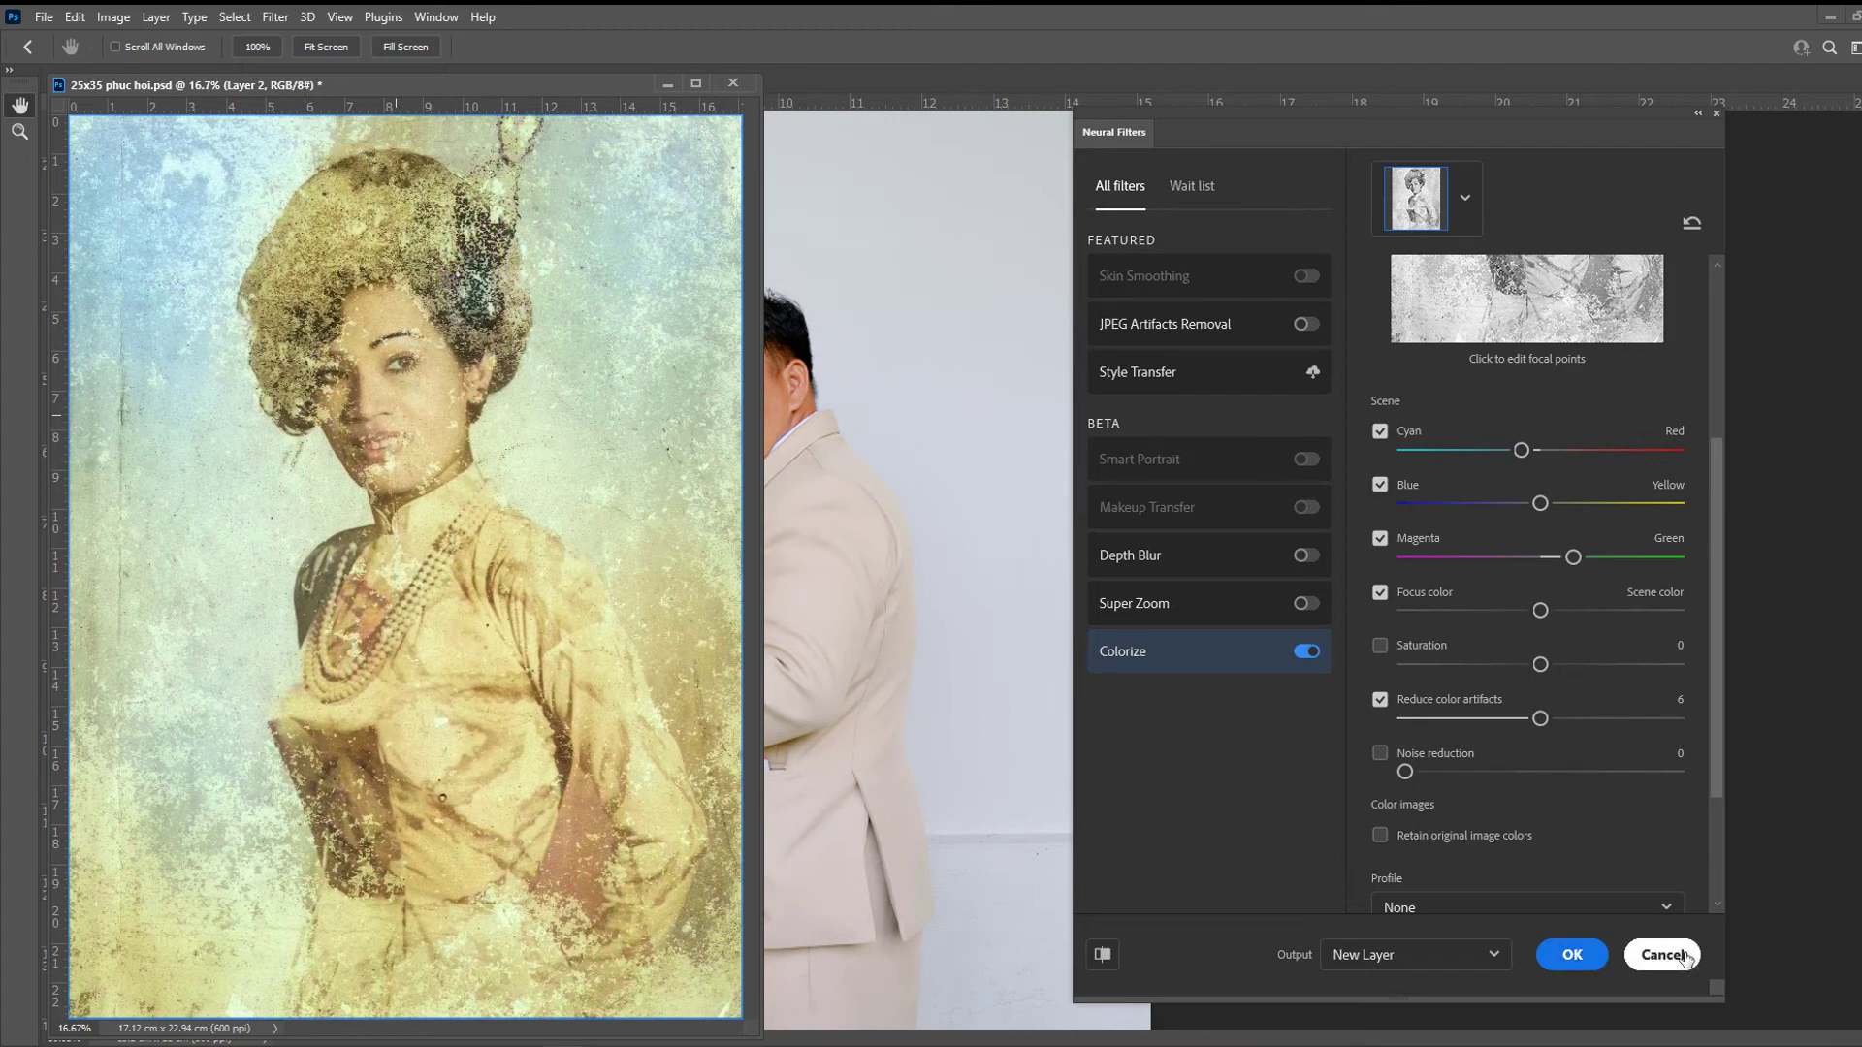
# - Discard the colourisation and use Select Subject to select the couple in DSC_3155.JPG
pyautogui.click(1661, 955)
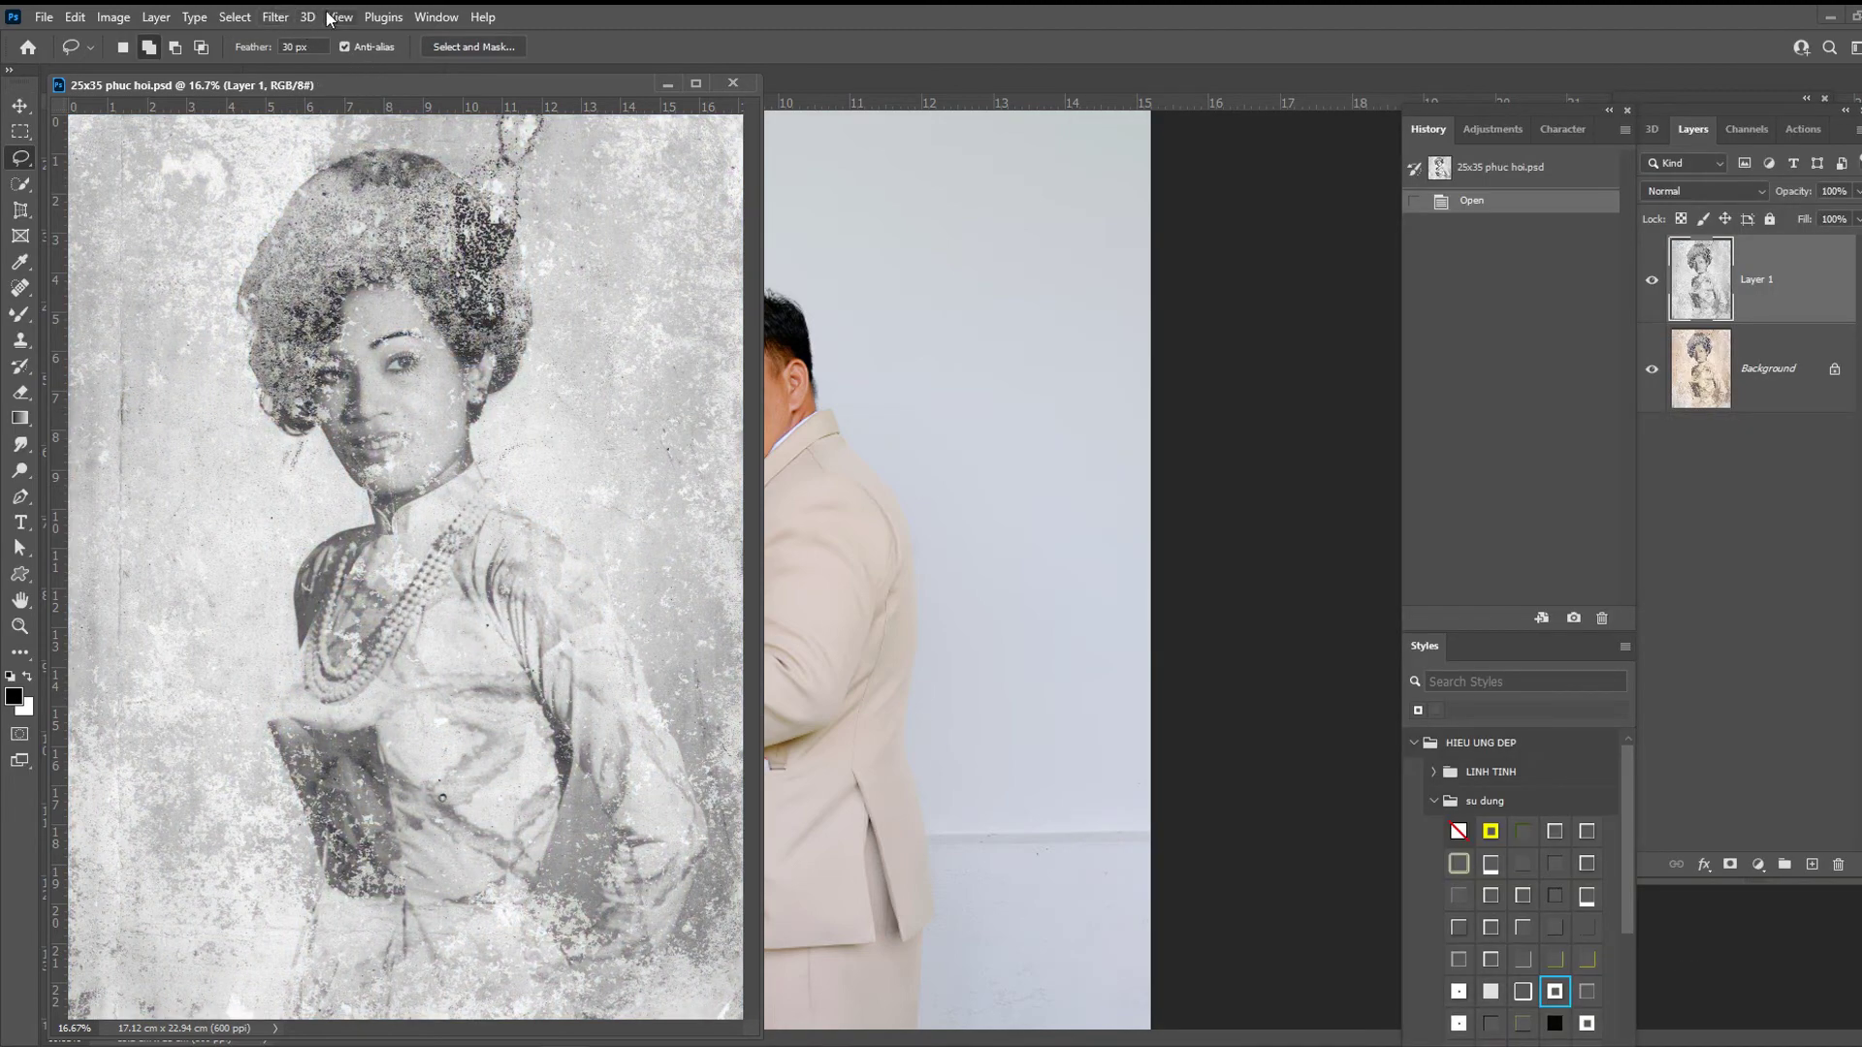
pyautogui.moveTo(387, 88)
pyautogui.mouseDown()
pyautogui.moveTo(1104, 177)
pyautogui.moveTo(981, 119)
pyautogui.mouseUp()
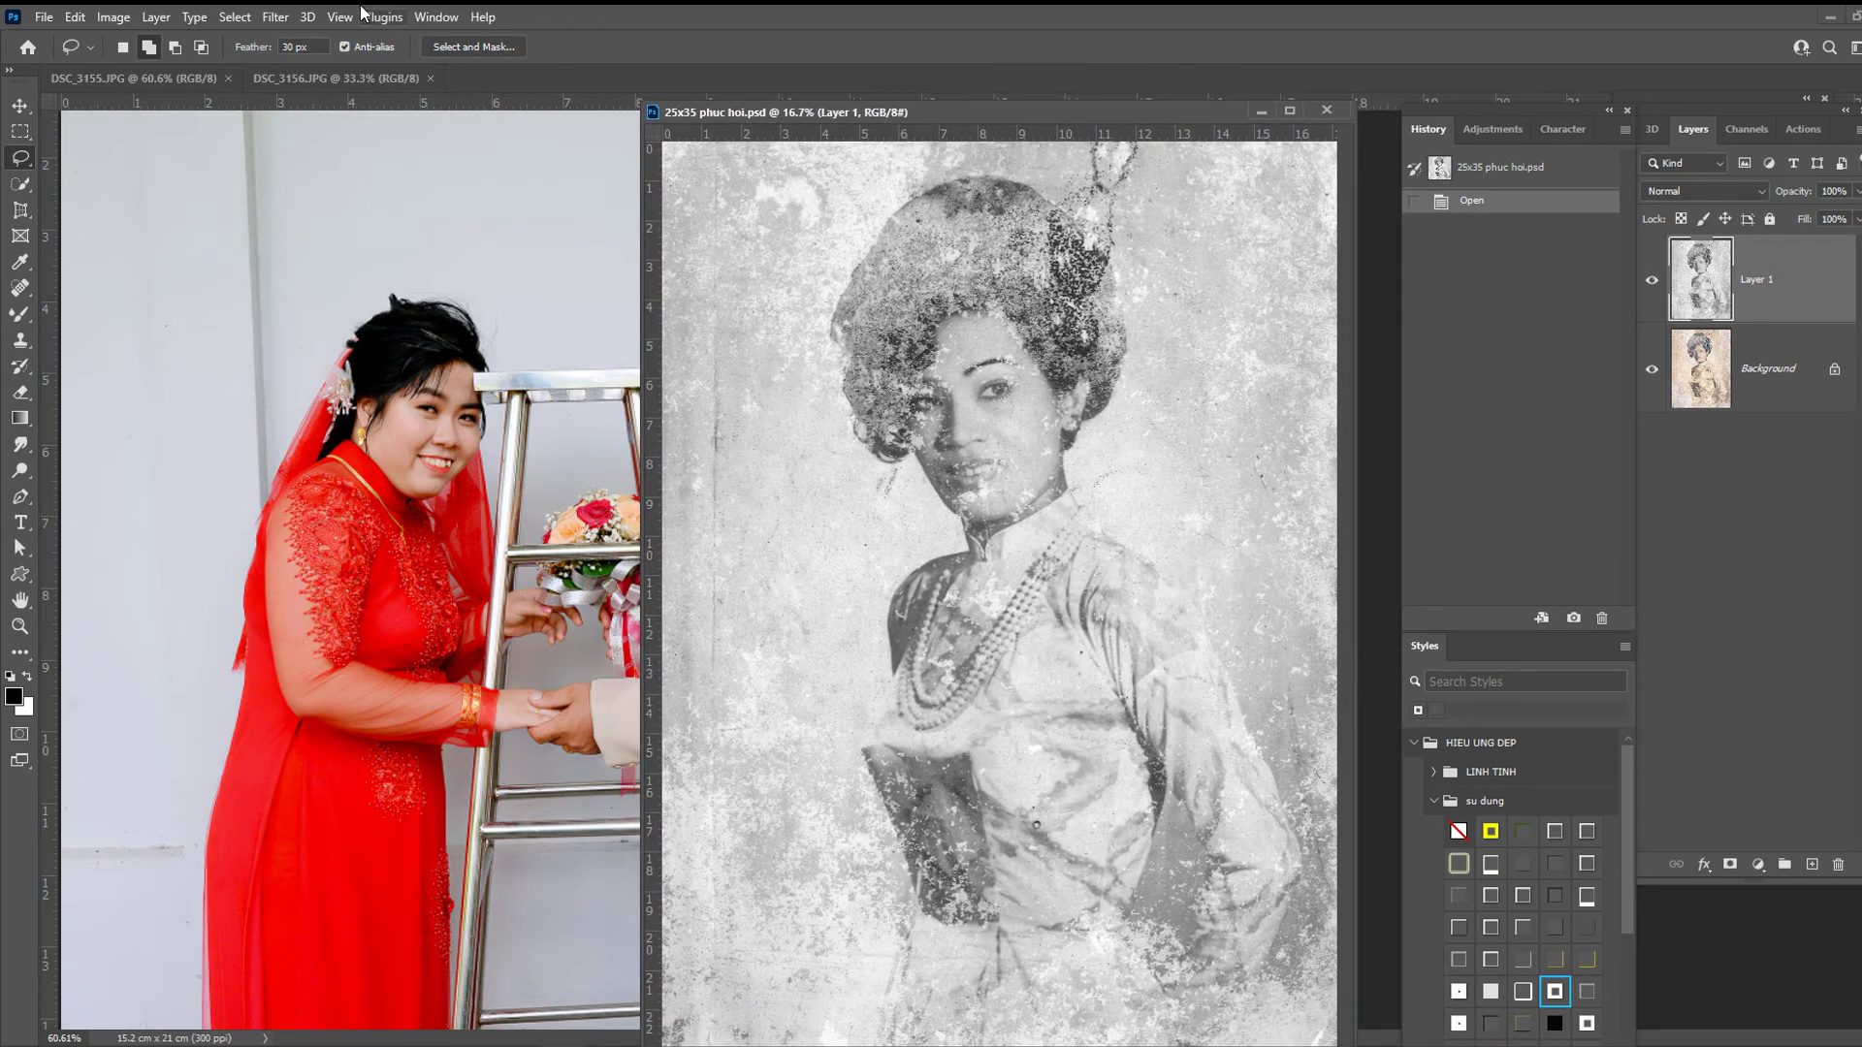
pyautogui.click(327, 318)
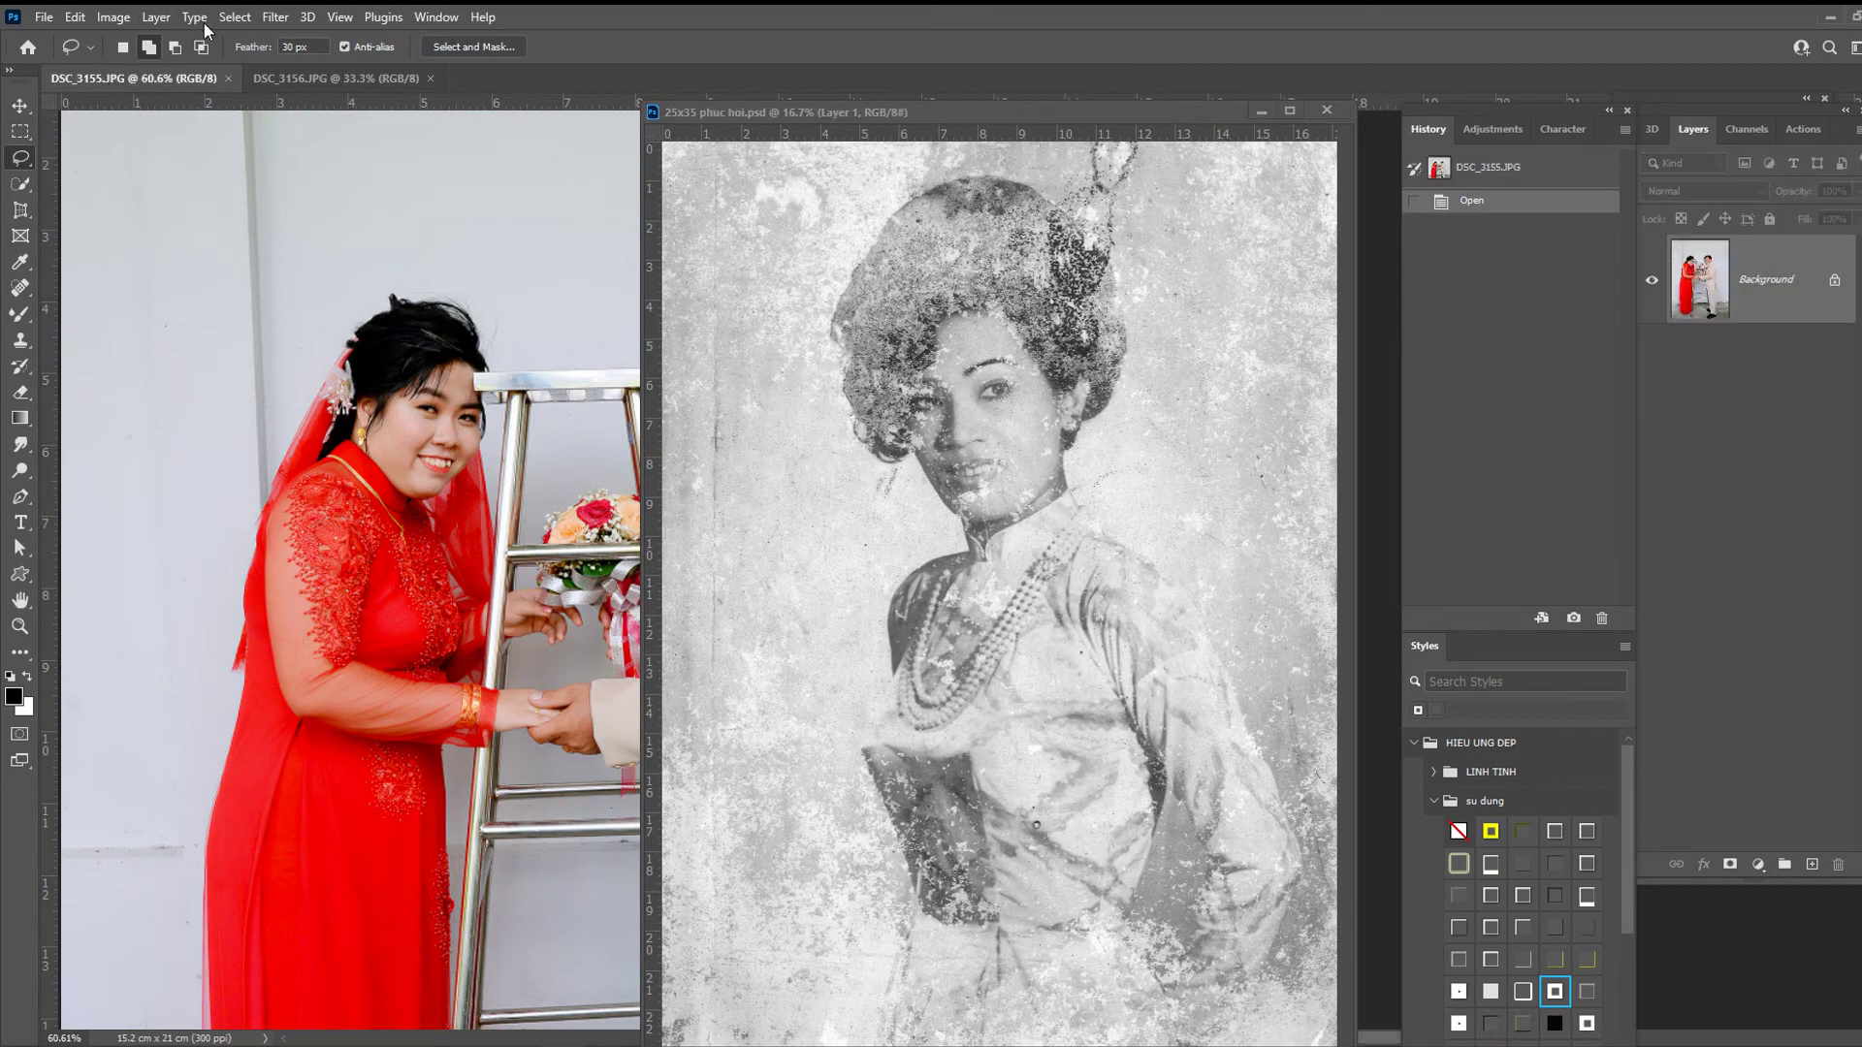
pyautogui.press('w')
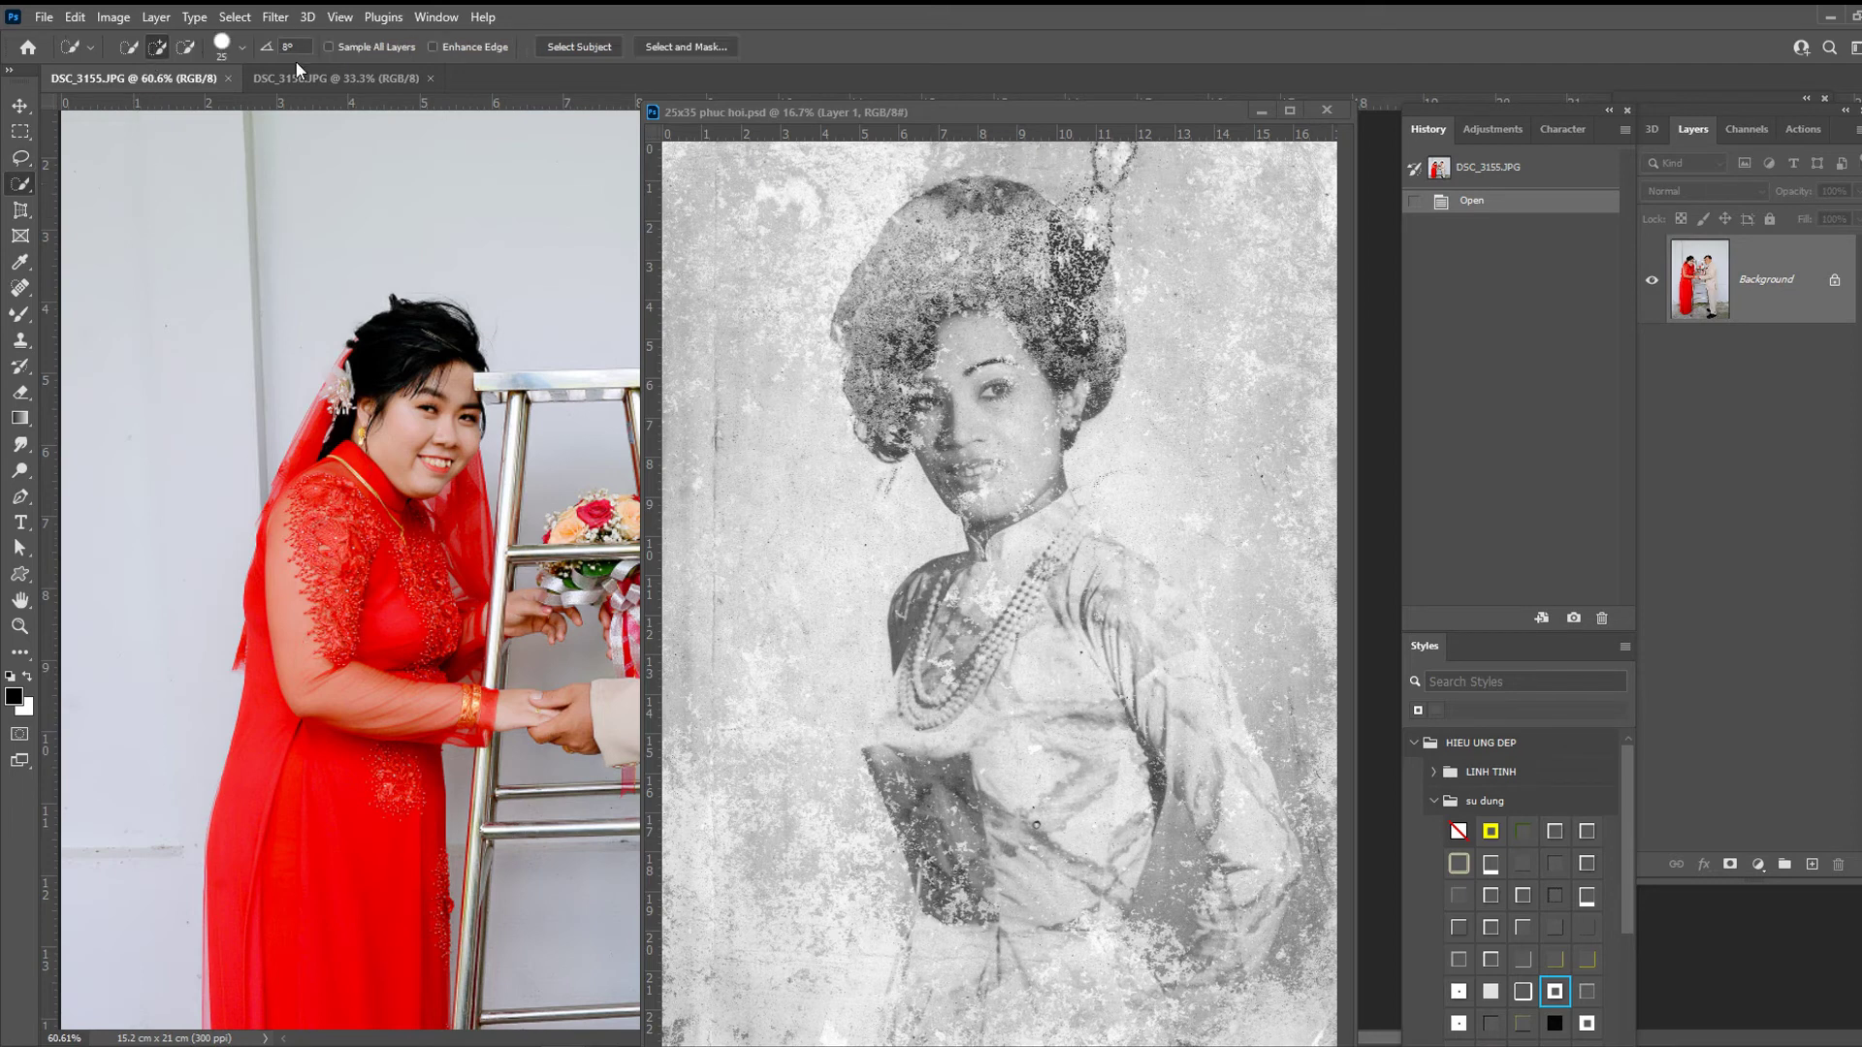
pyautogui.click(1260, 113)
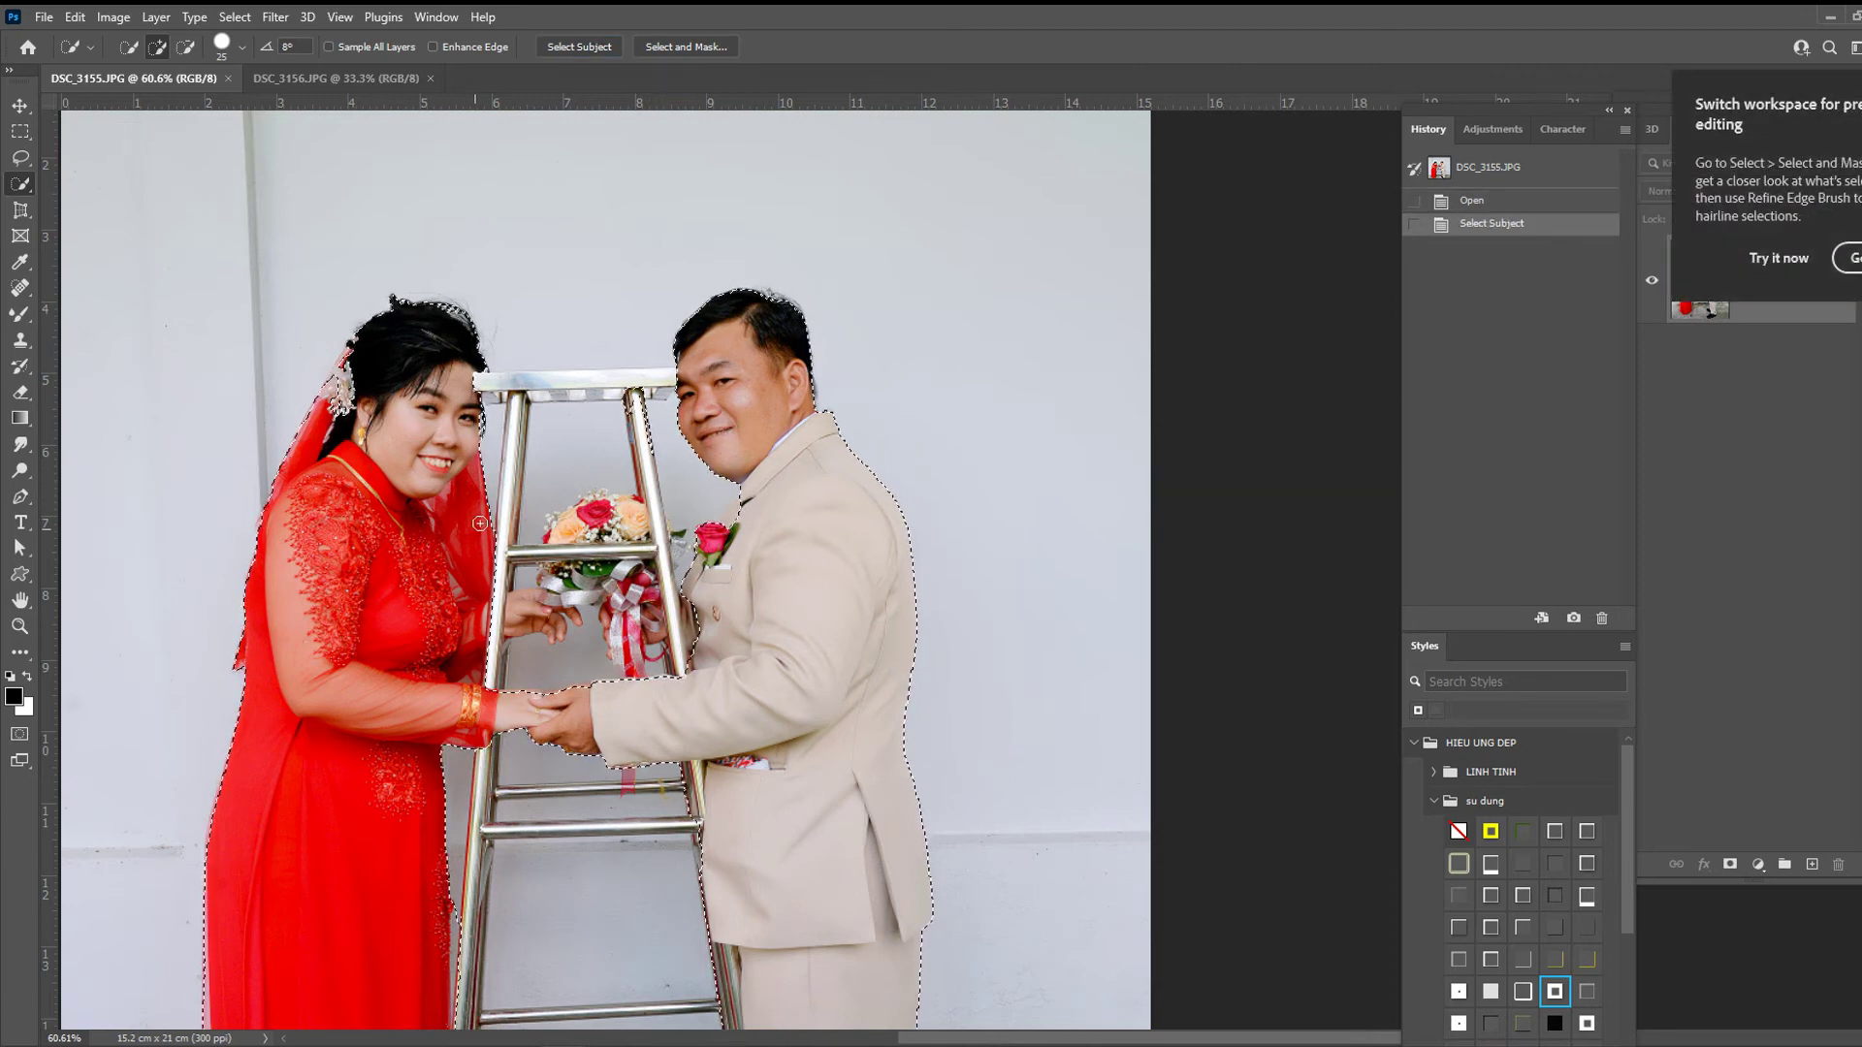
# - Zoom and pan around the couple to check the selection edges, including the feet
pyautogui.scroll(2, 480, 524)
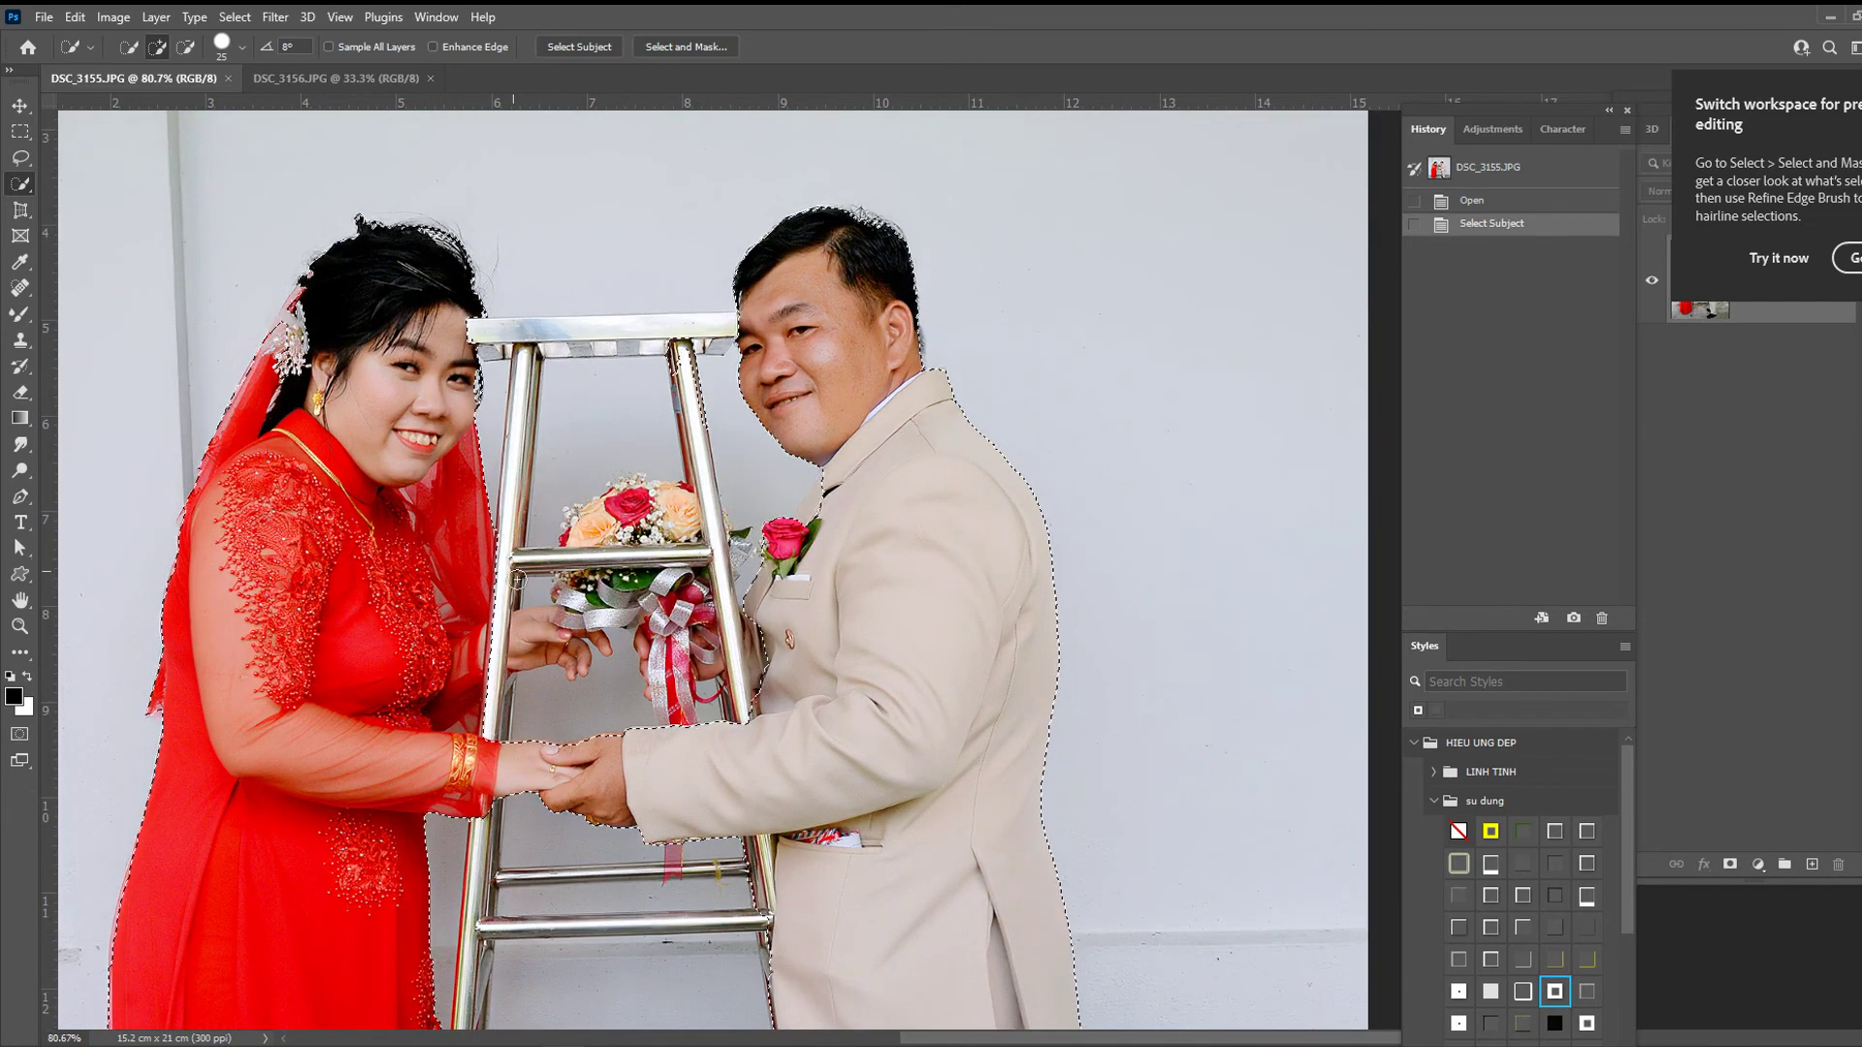
pyautogui.scroll(-1, 844, 460)
pyautogui.scroll(-1, 759, 773)
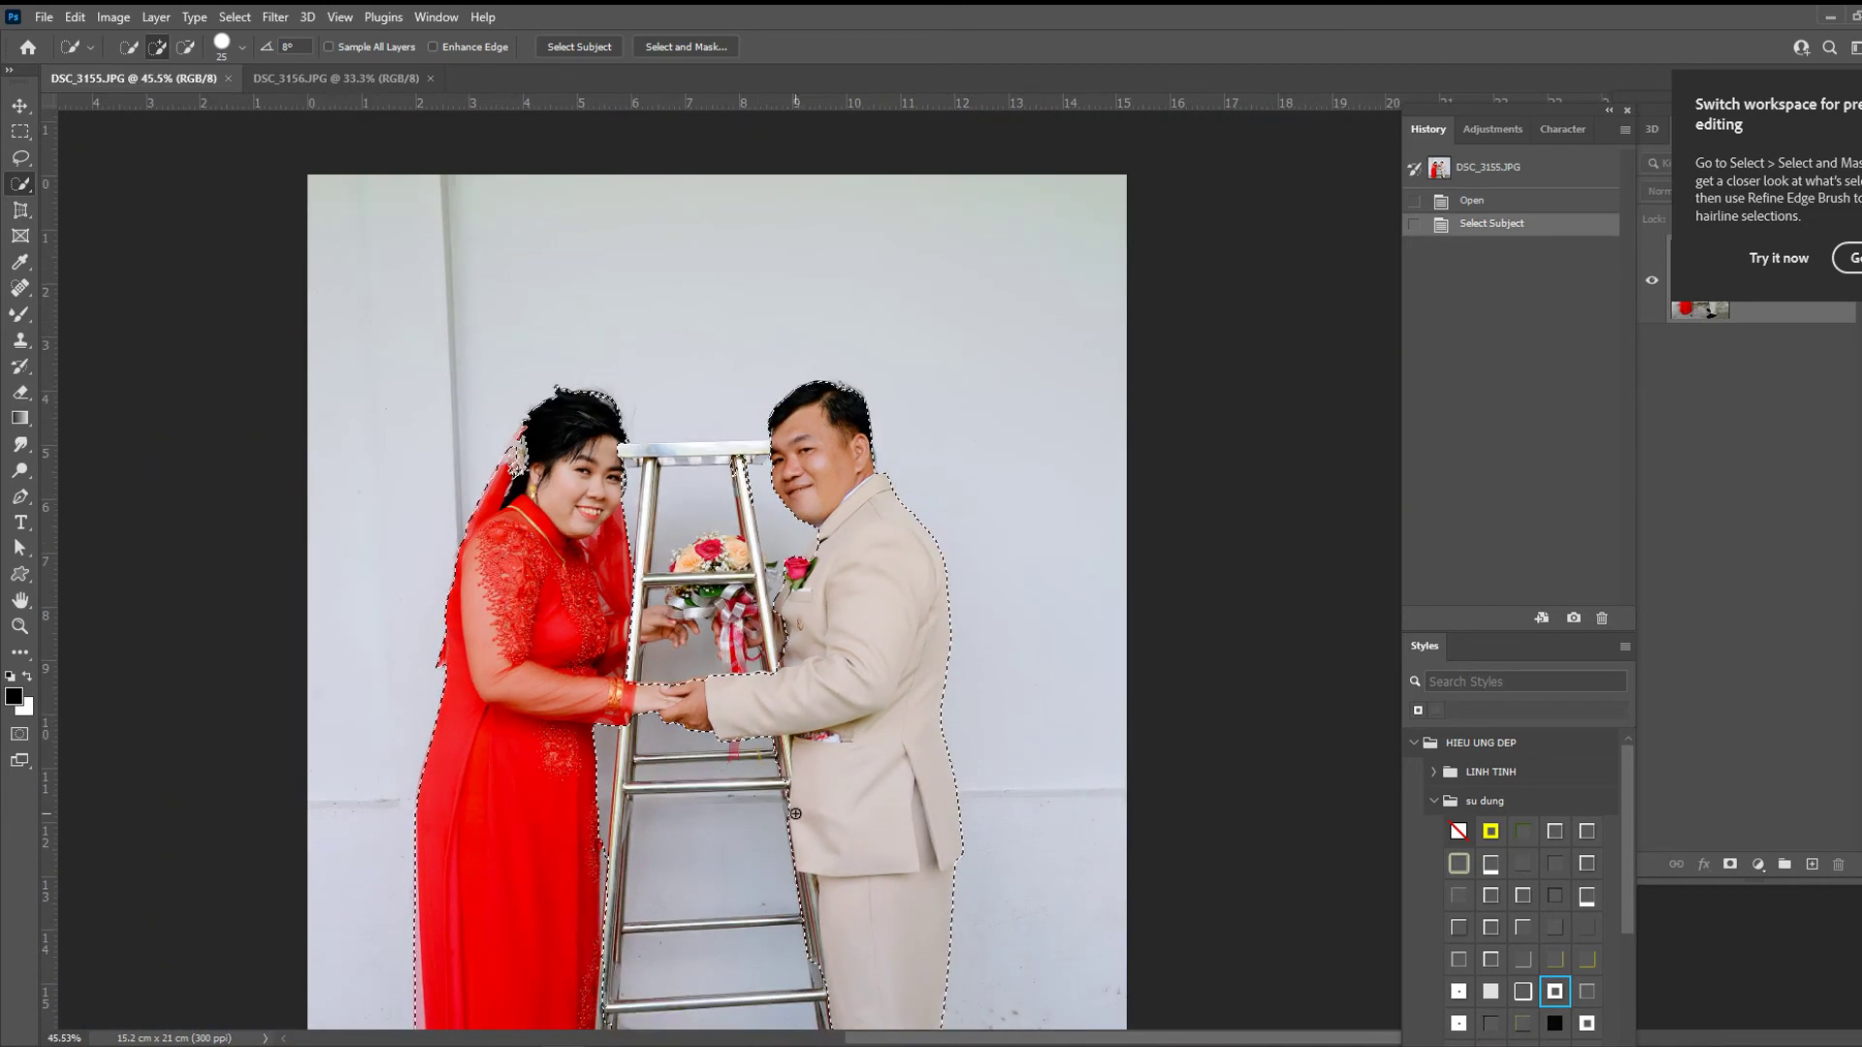
pyautogui.scroll(-1, 791, 737)
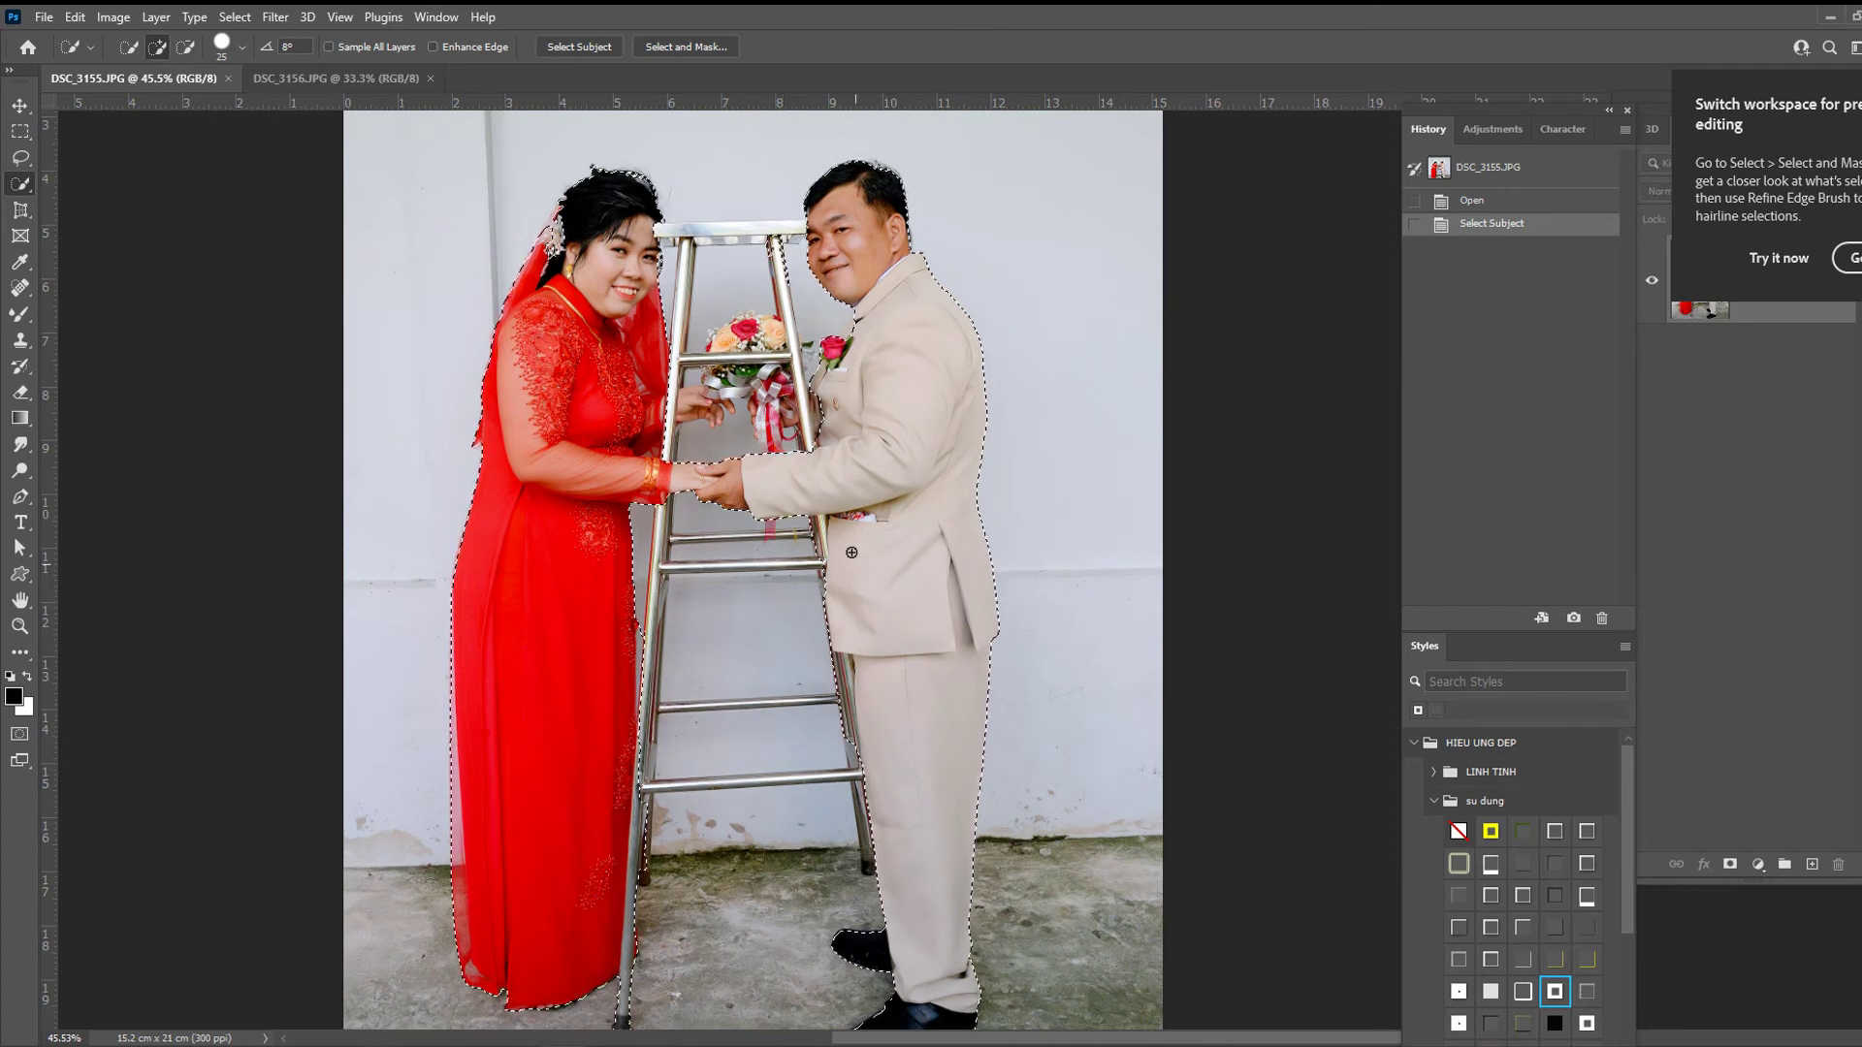
pyautogui.scroll(1, 754, 451)
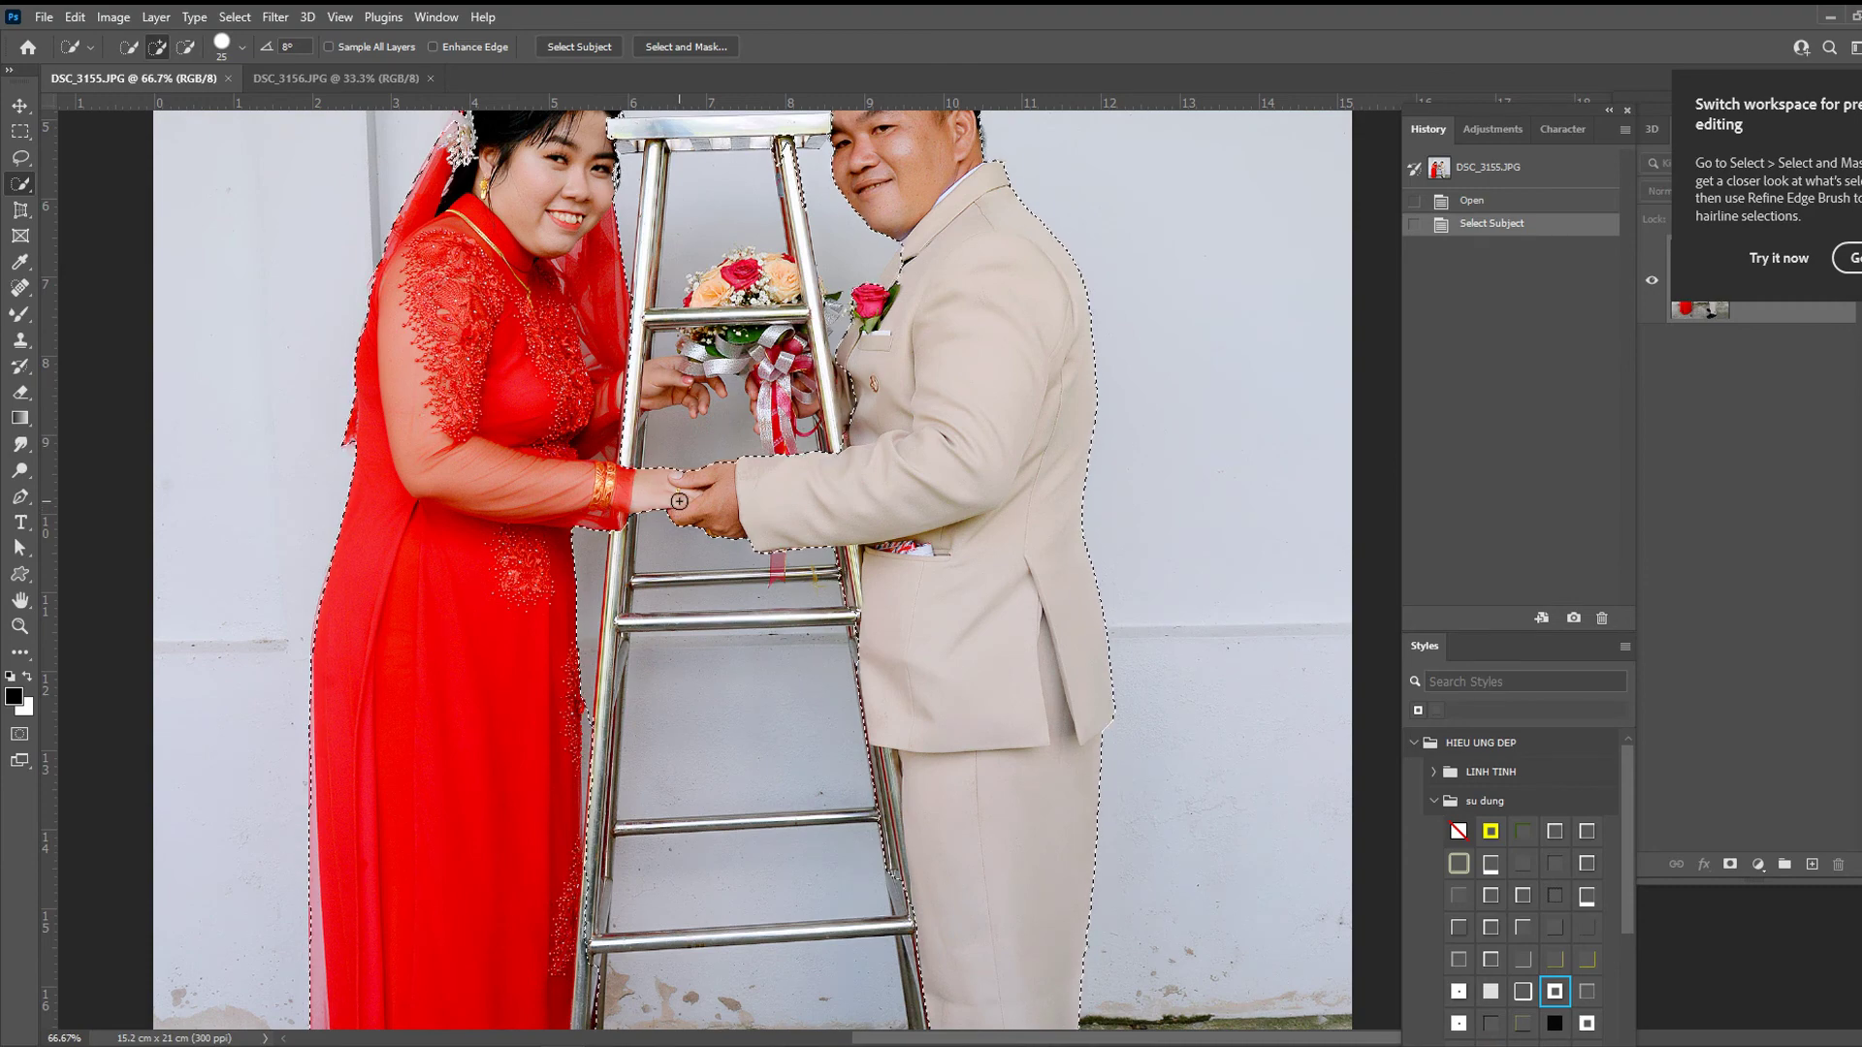
pyautogui.scroll(-1, 679, 501)
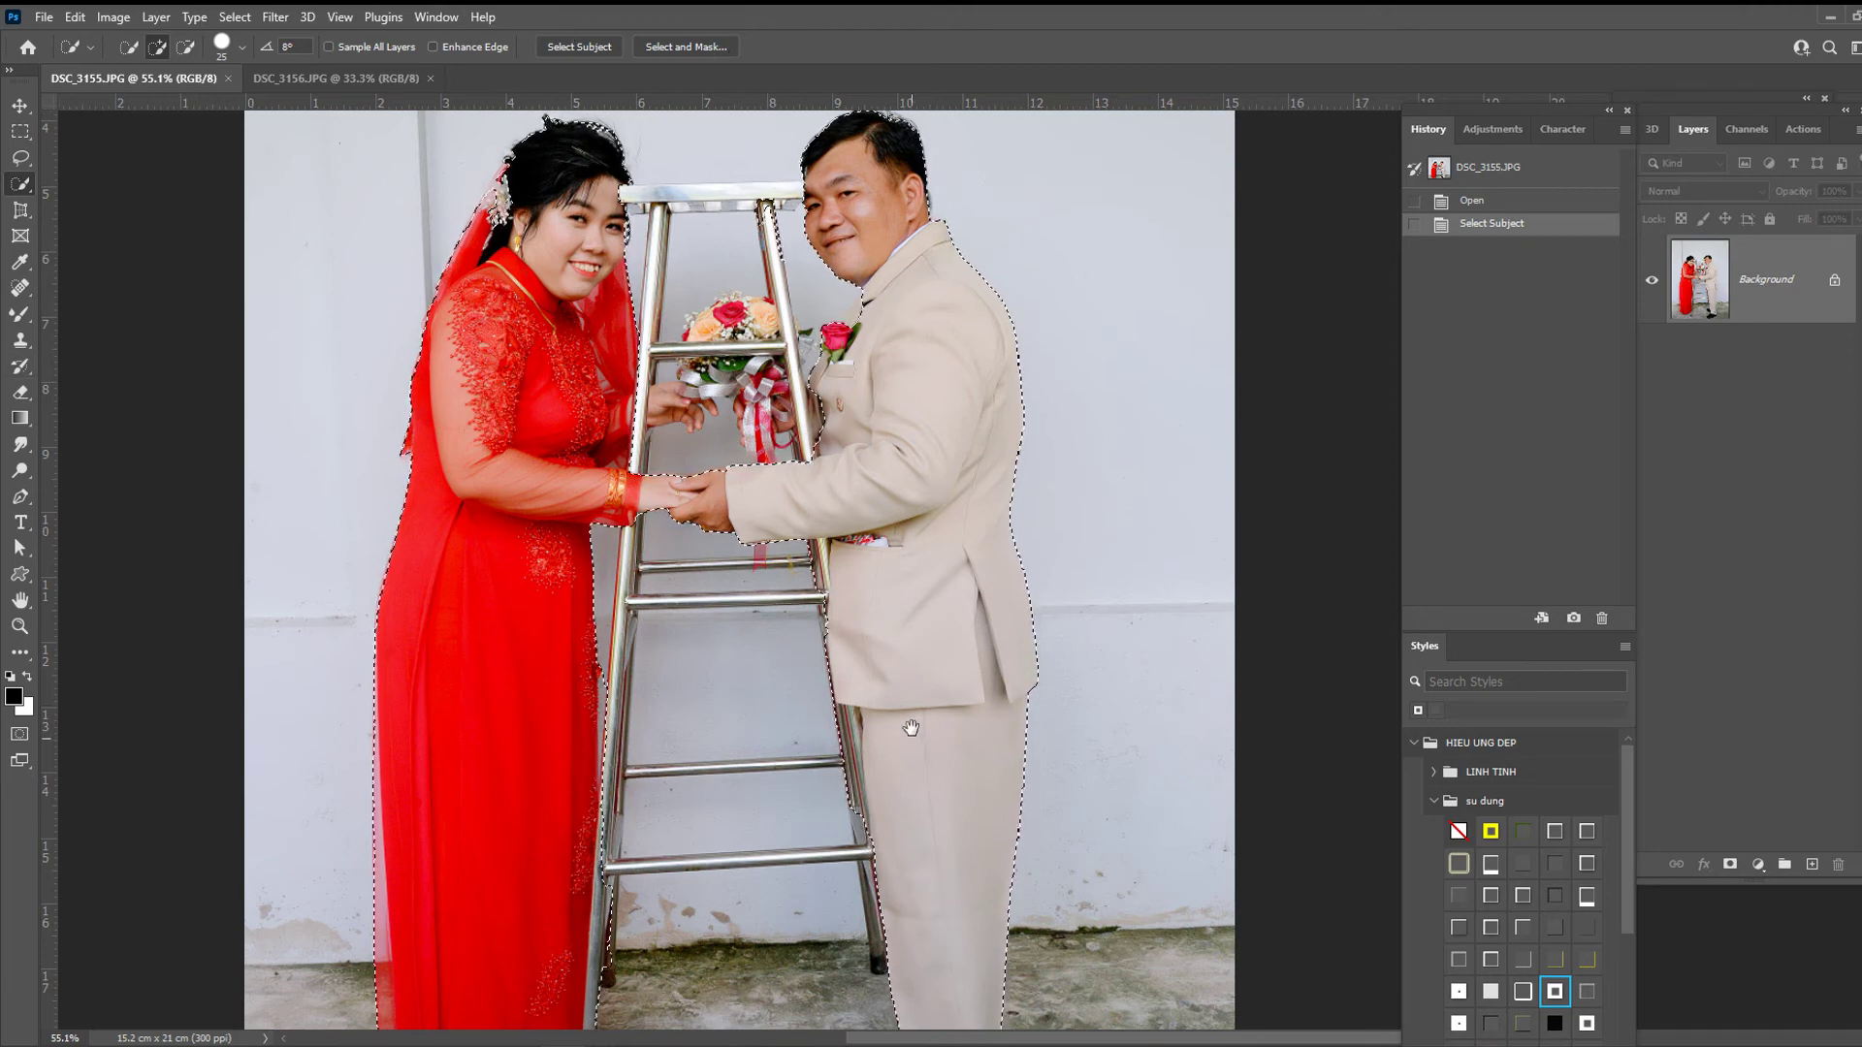
pyautogui.moveTo(911, 722)
pyautogui.mouseDown()
pyautogui.moveTo(957, 208)
pyautogui.moveTo(957, 424)
pyautogui.mouseUp()
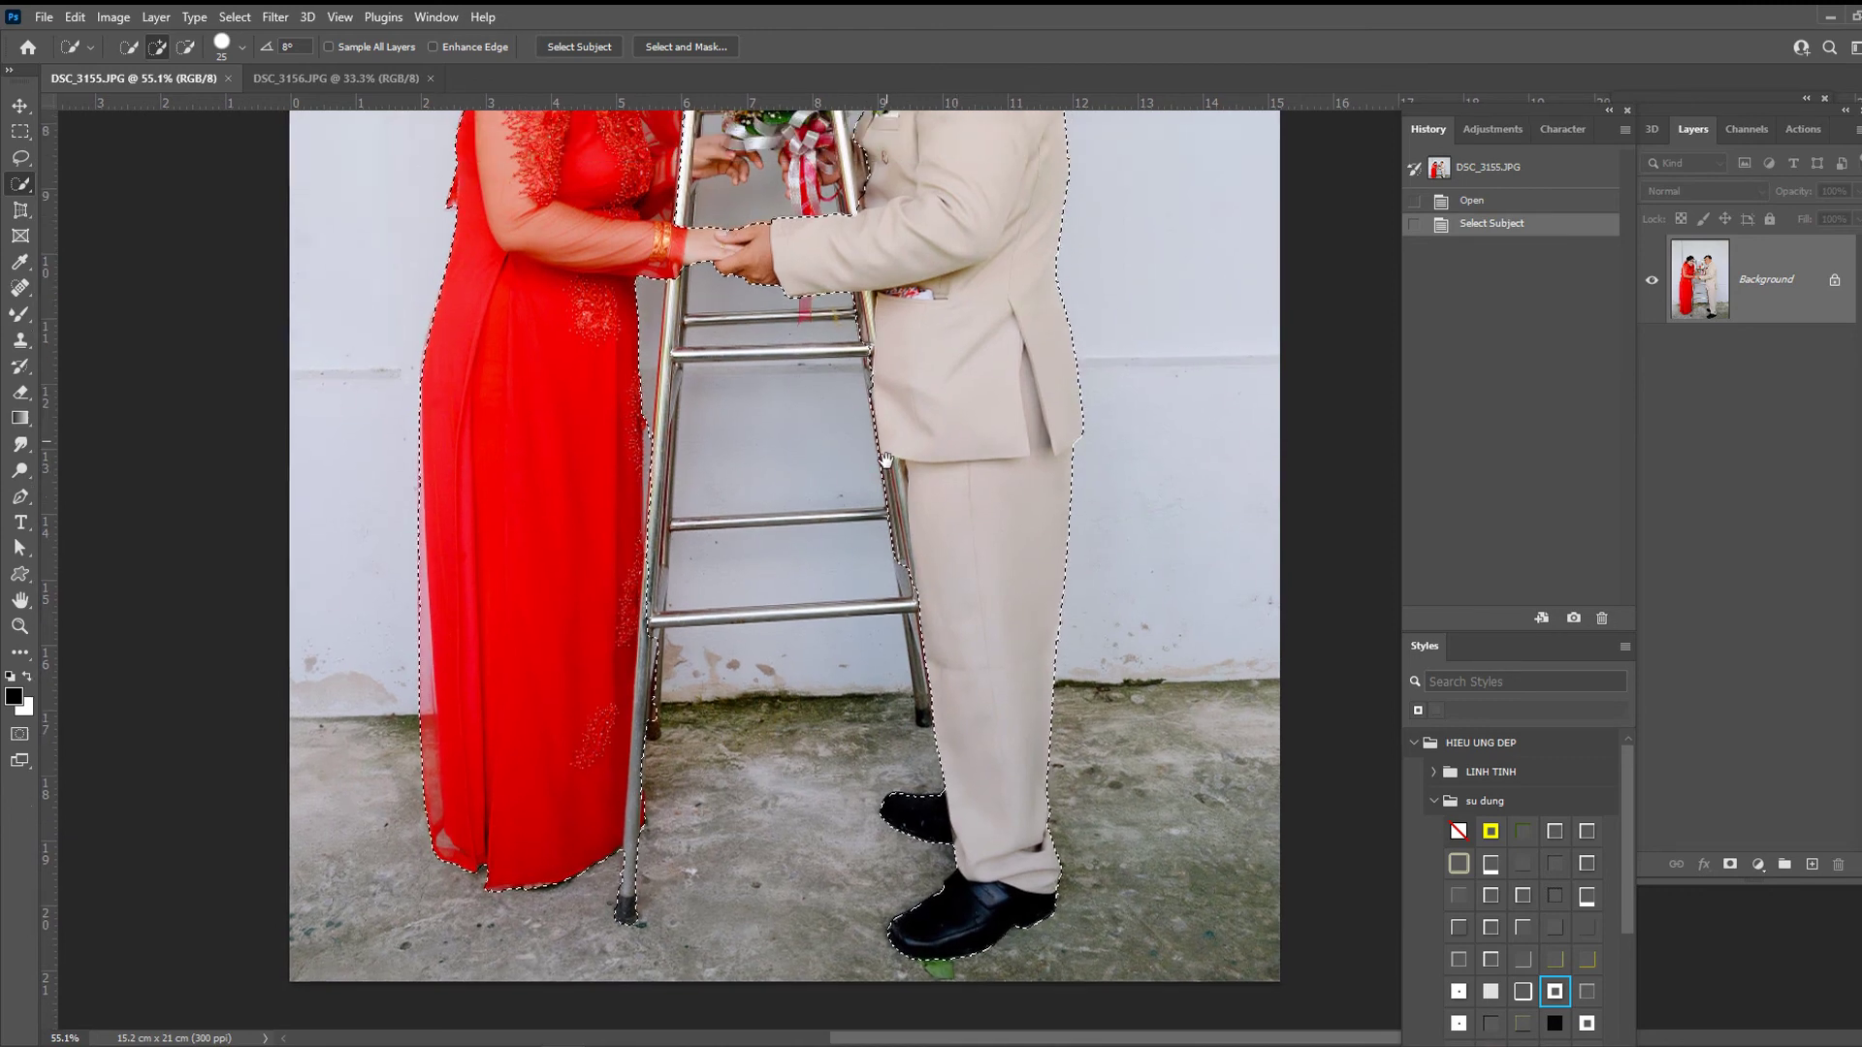
pyautogui.scroll(5, 853, 327)
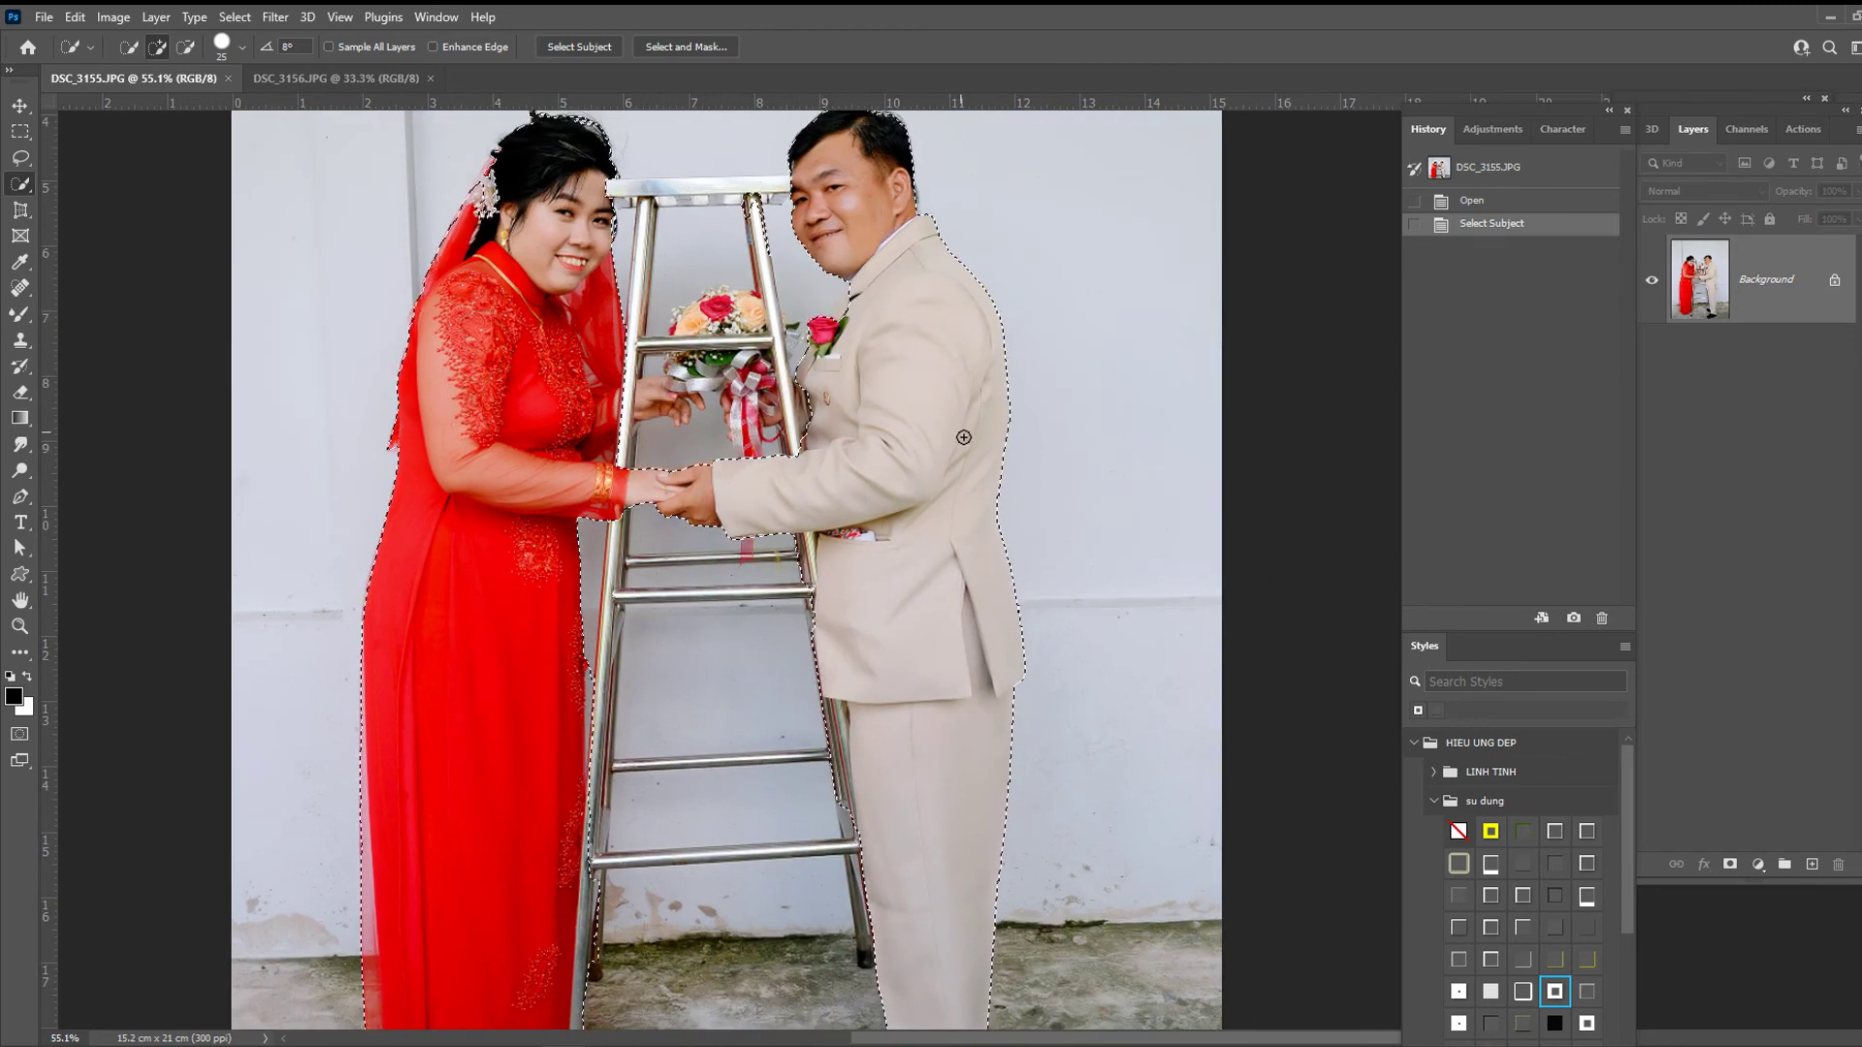
pyautogui.scroll(-3, 783, 586)
pyautogui.scroll(-2, 784, 586)
pyautogui.scroll(-2, 784, 585)
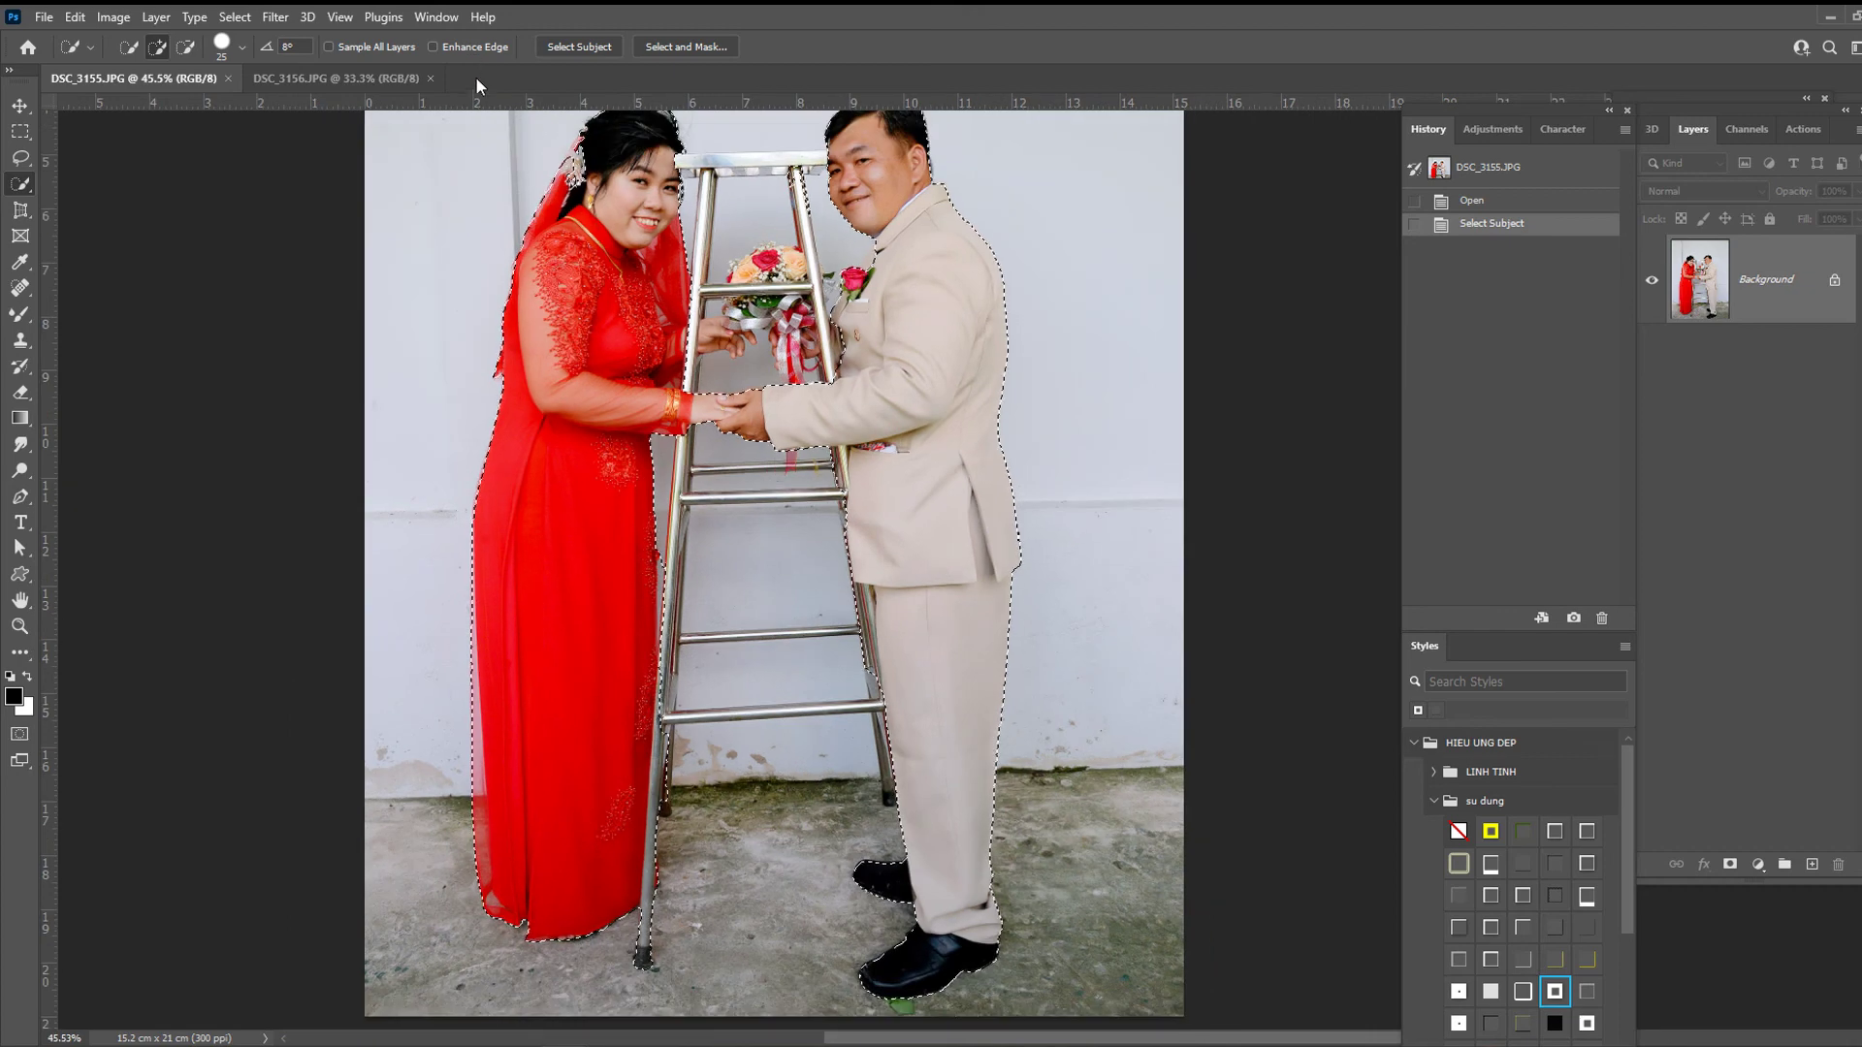
pyautogui.click(76, 17)
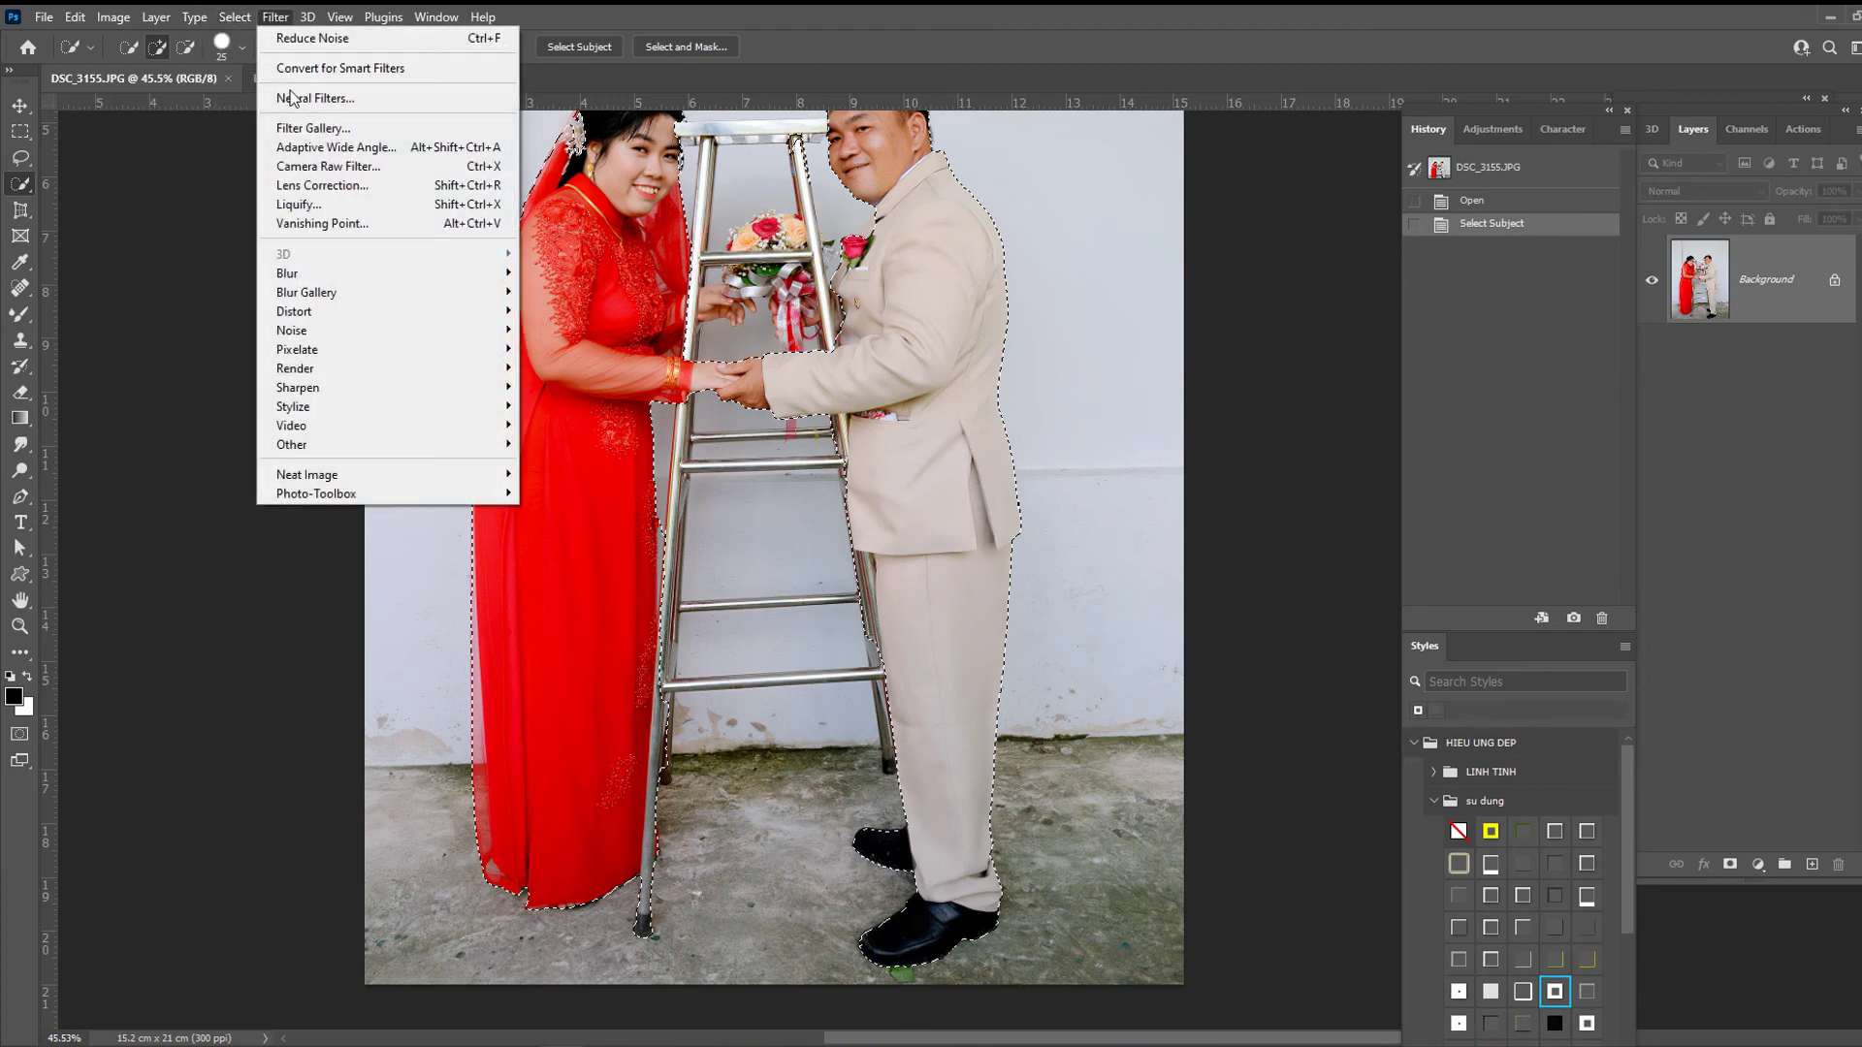
pyautogui.click(327, 169)
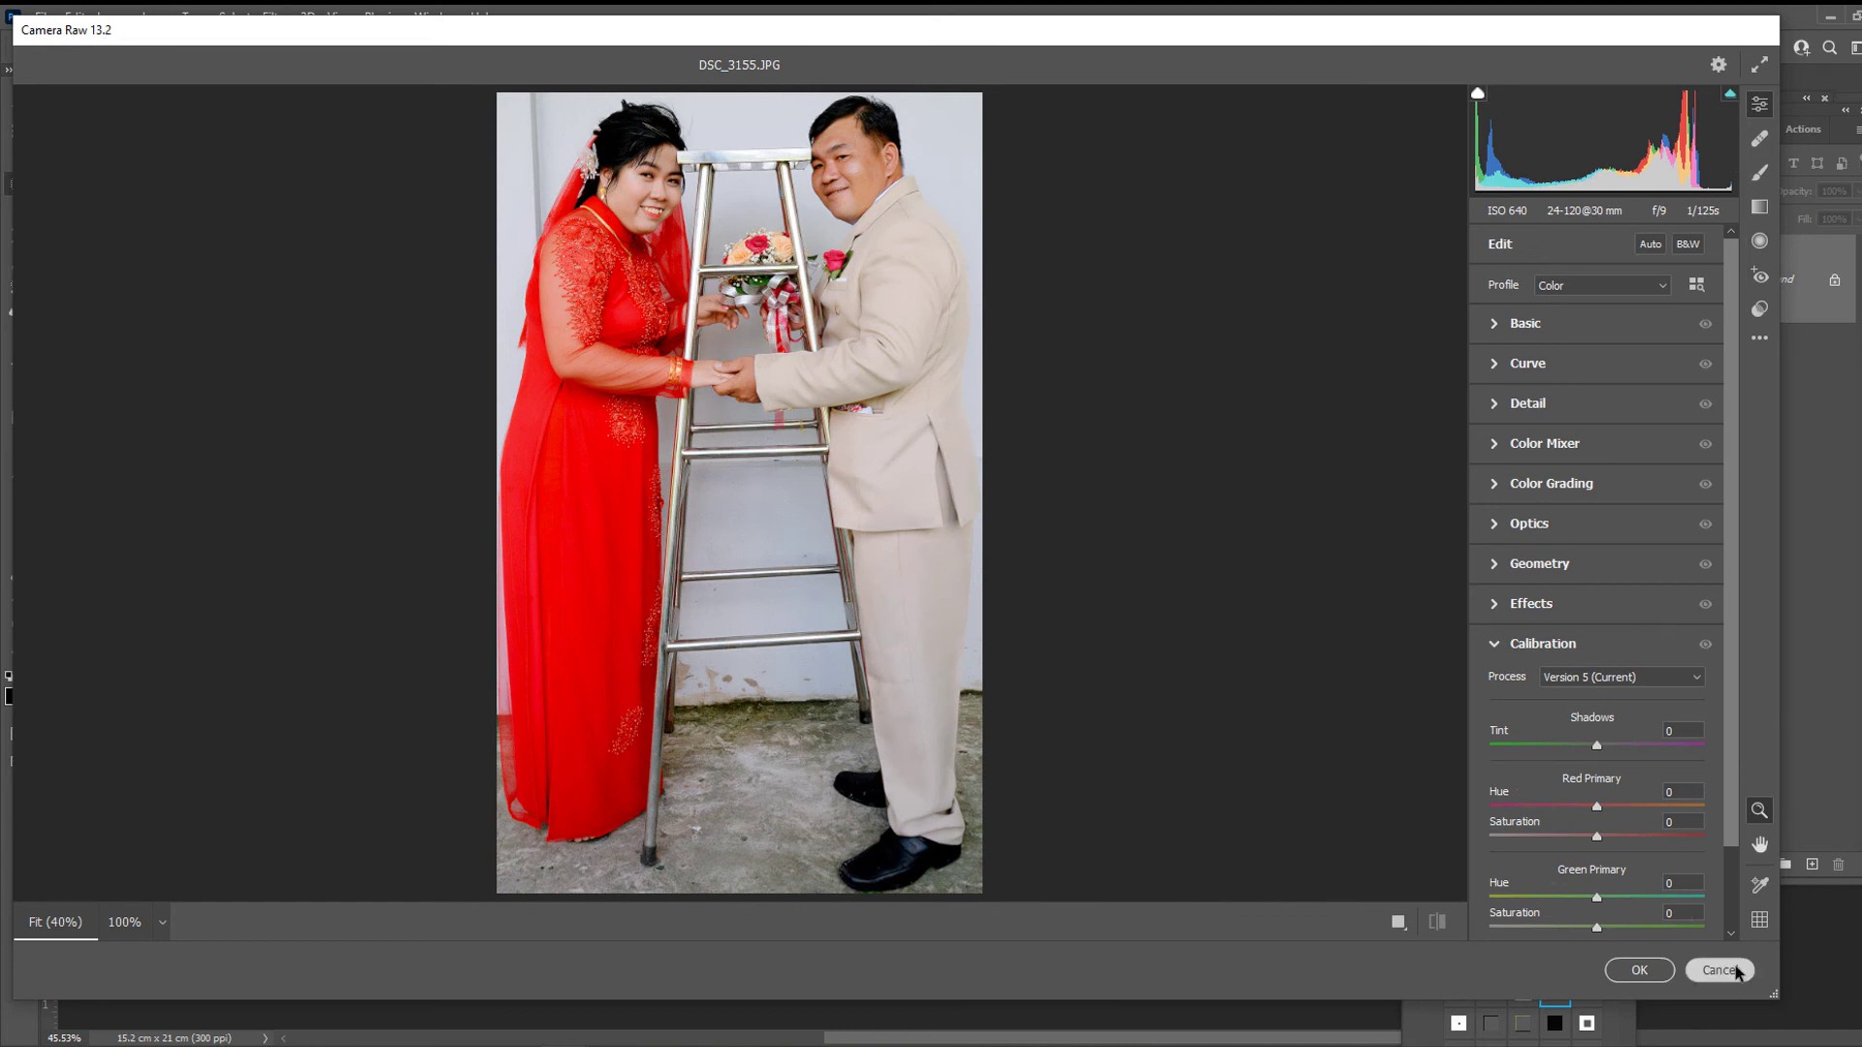
pyautogui.click(1720, 971)
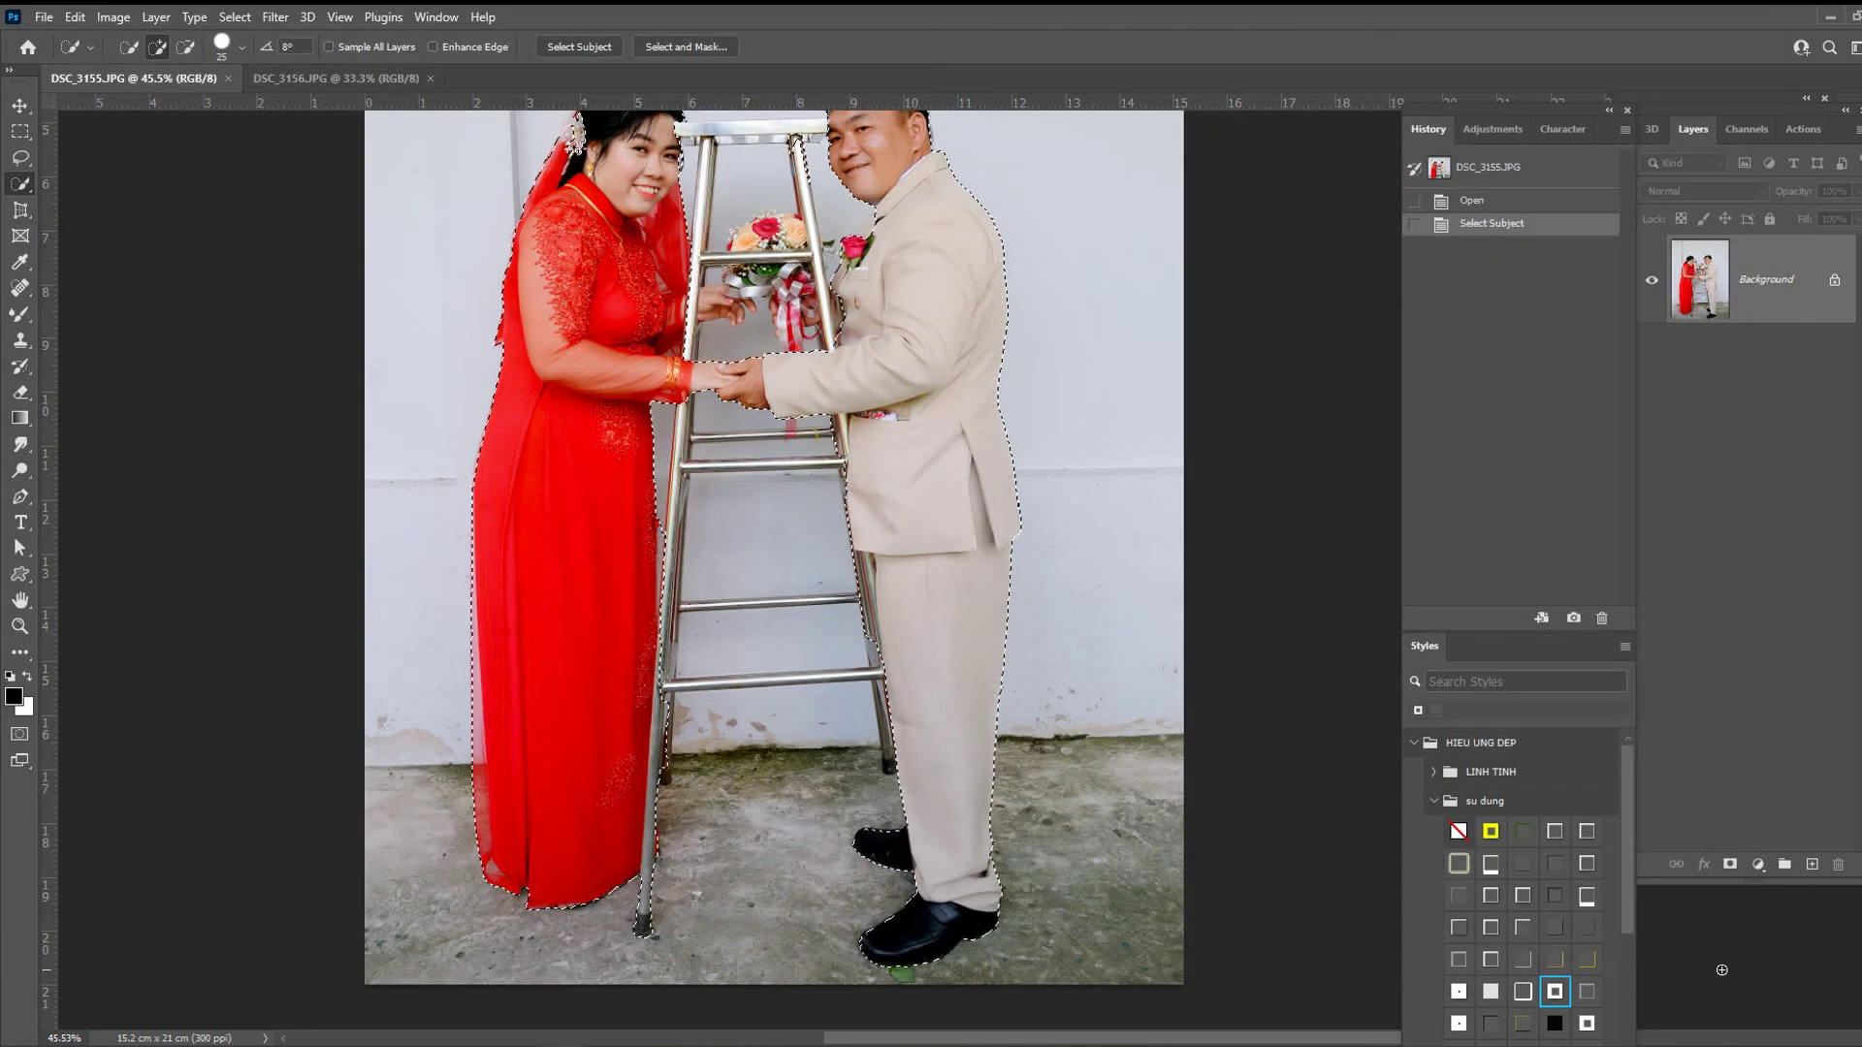
# - Browse the Home screen's Cloud documents, Home and Learn pages, then return to the wedding photo
pyautogui.click(1800, 48)
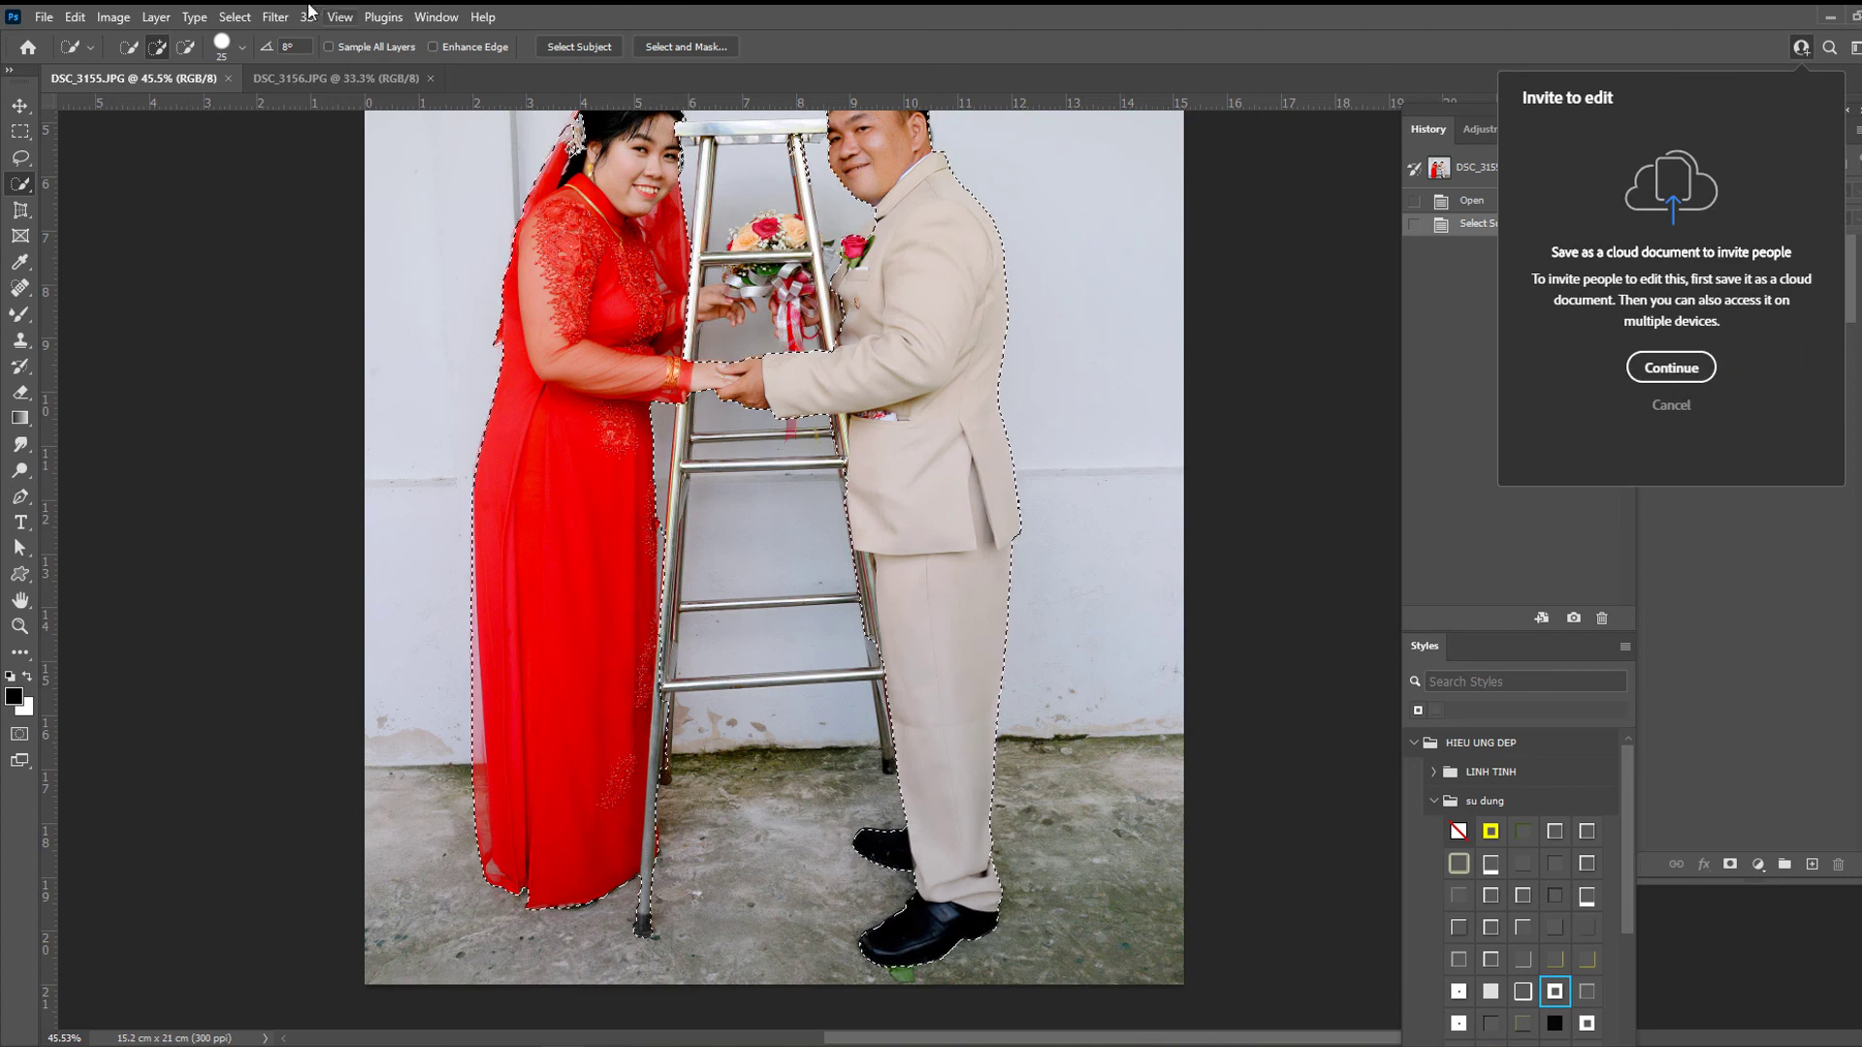
pyautogui.click(26, 49)
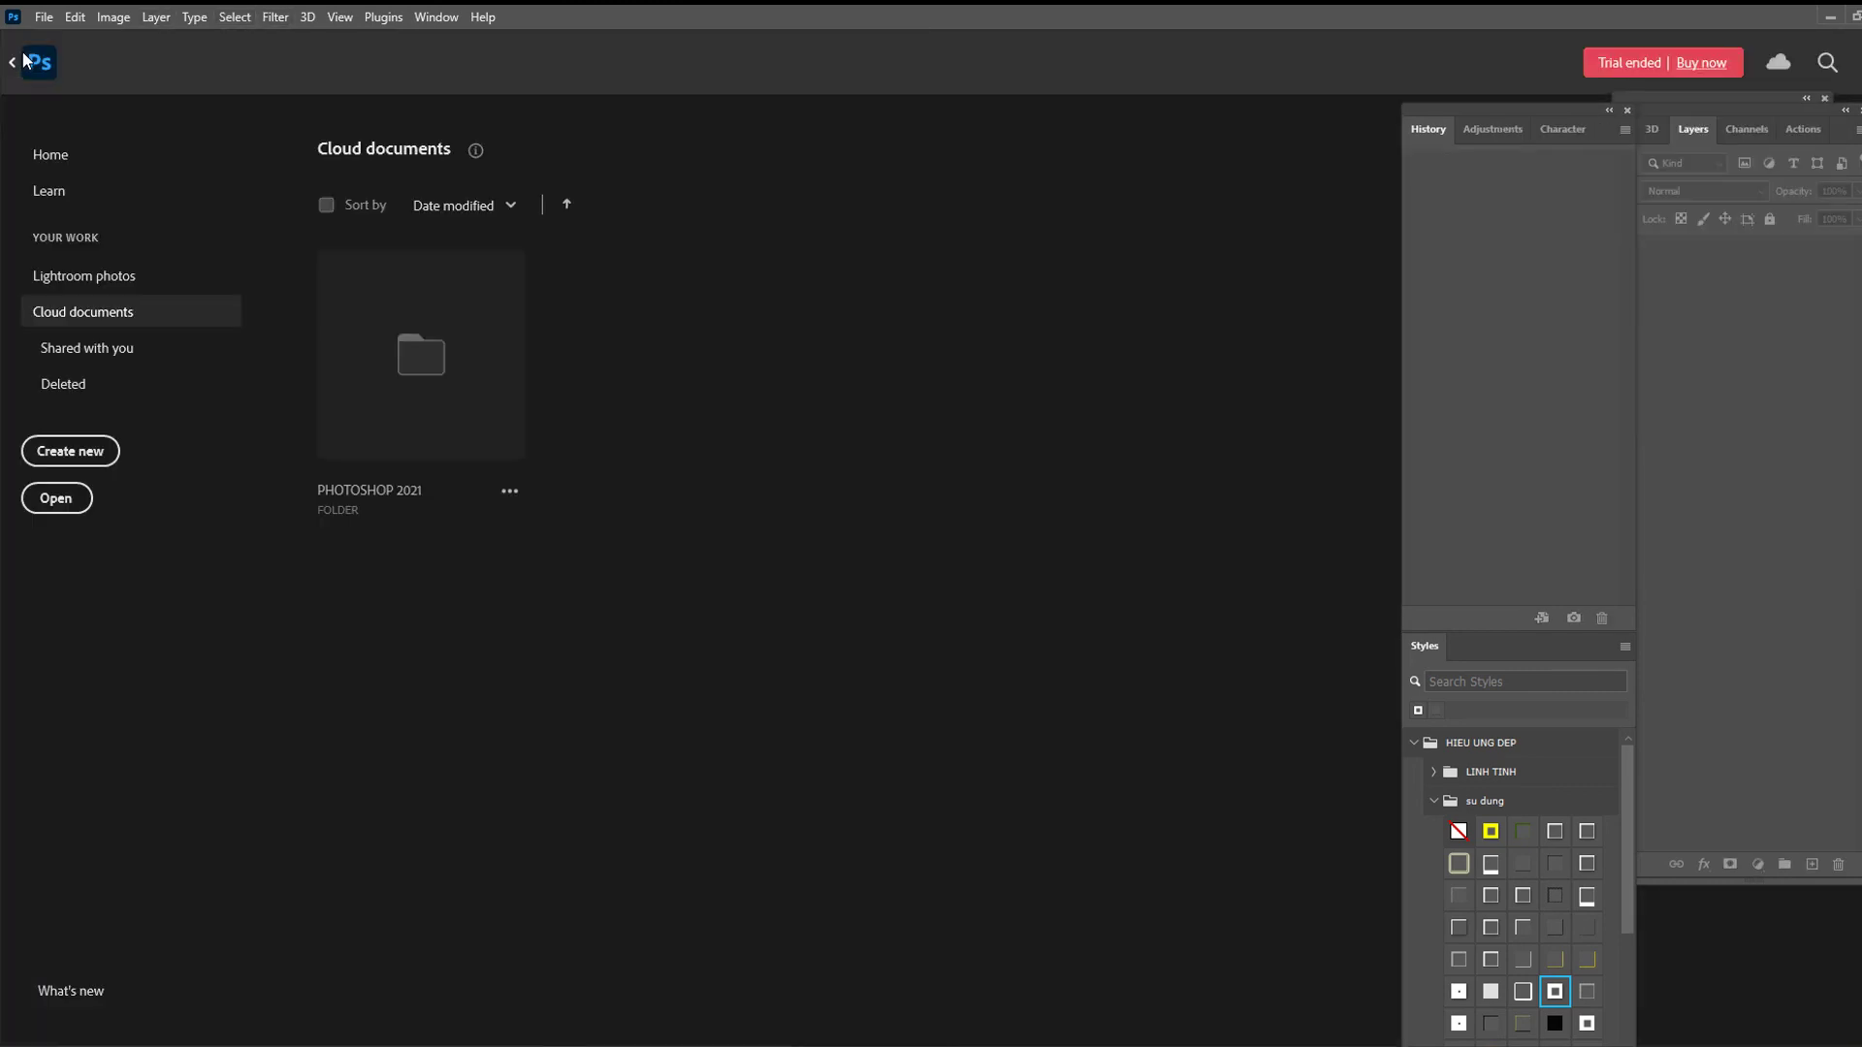
pyautogui.click(55, 160)
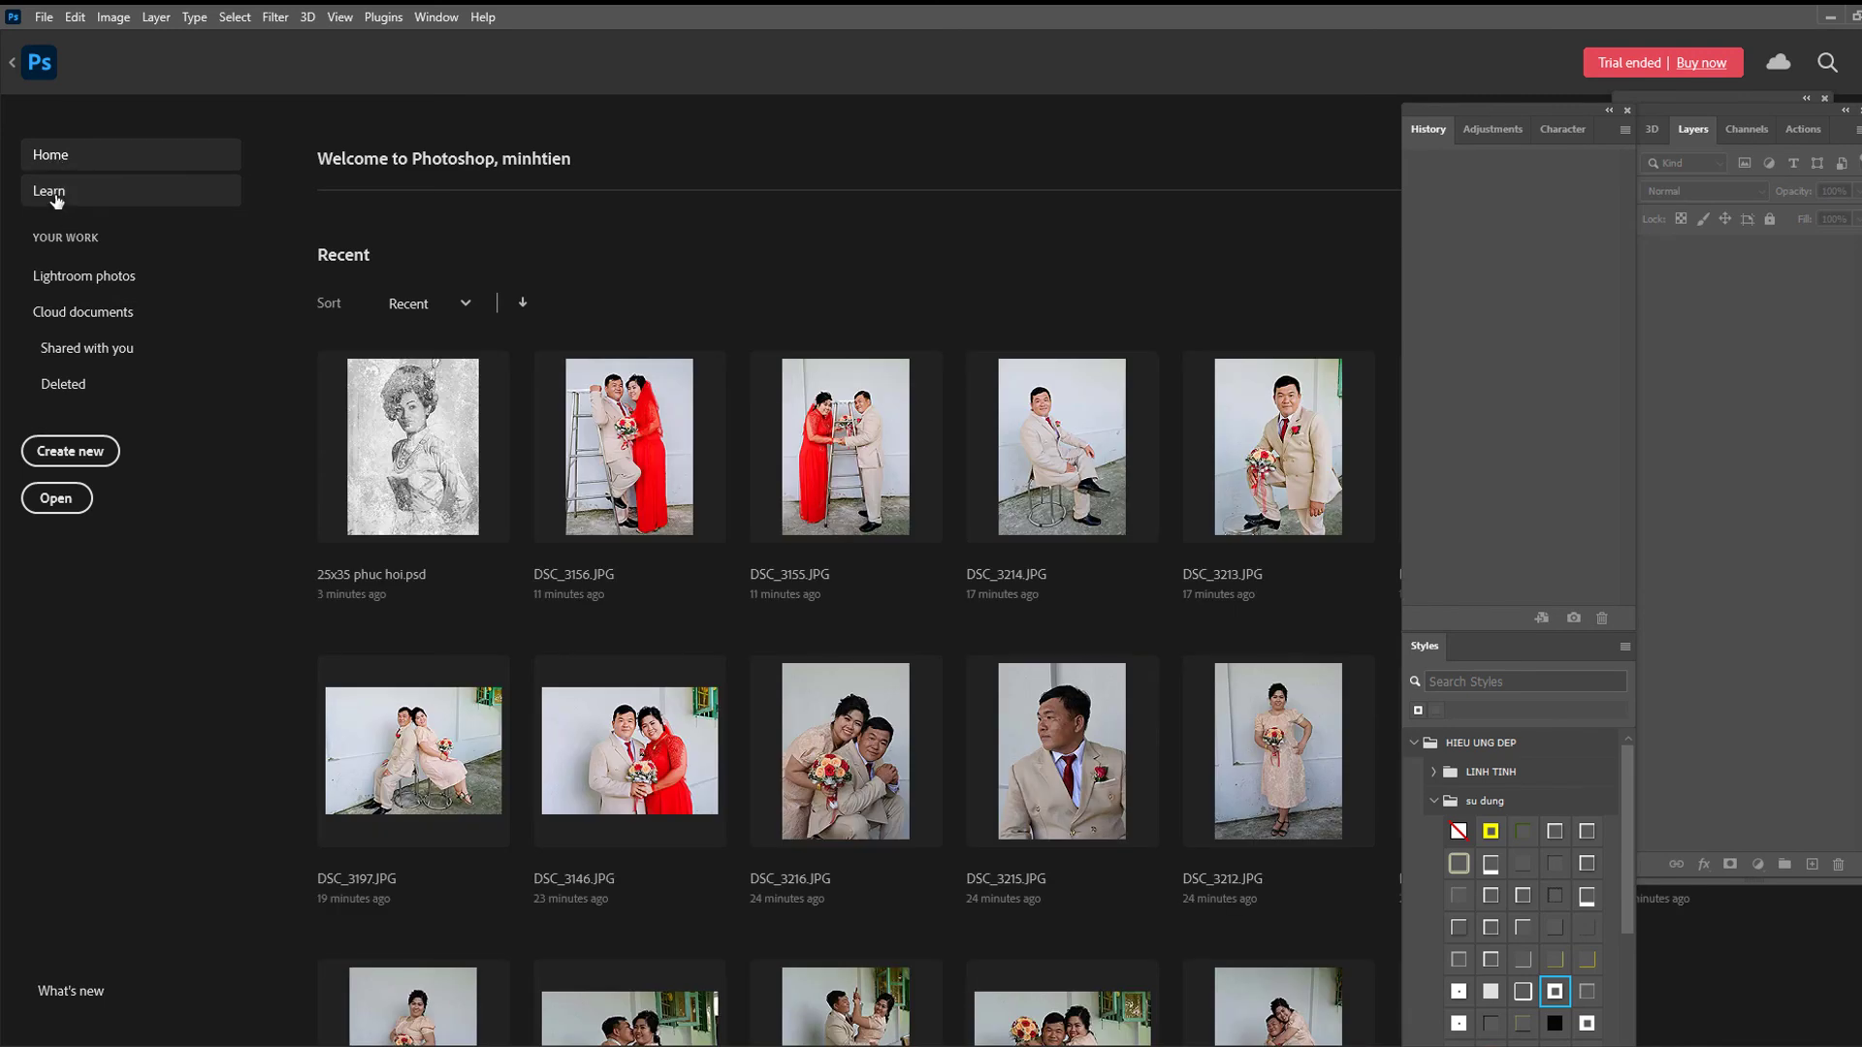
pyautogui.click(55, 194)
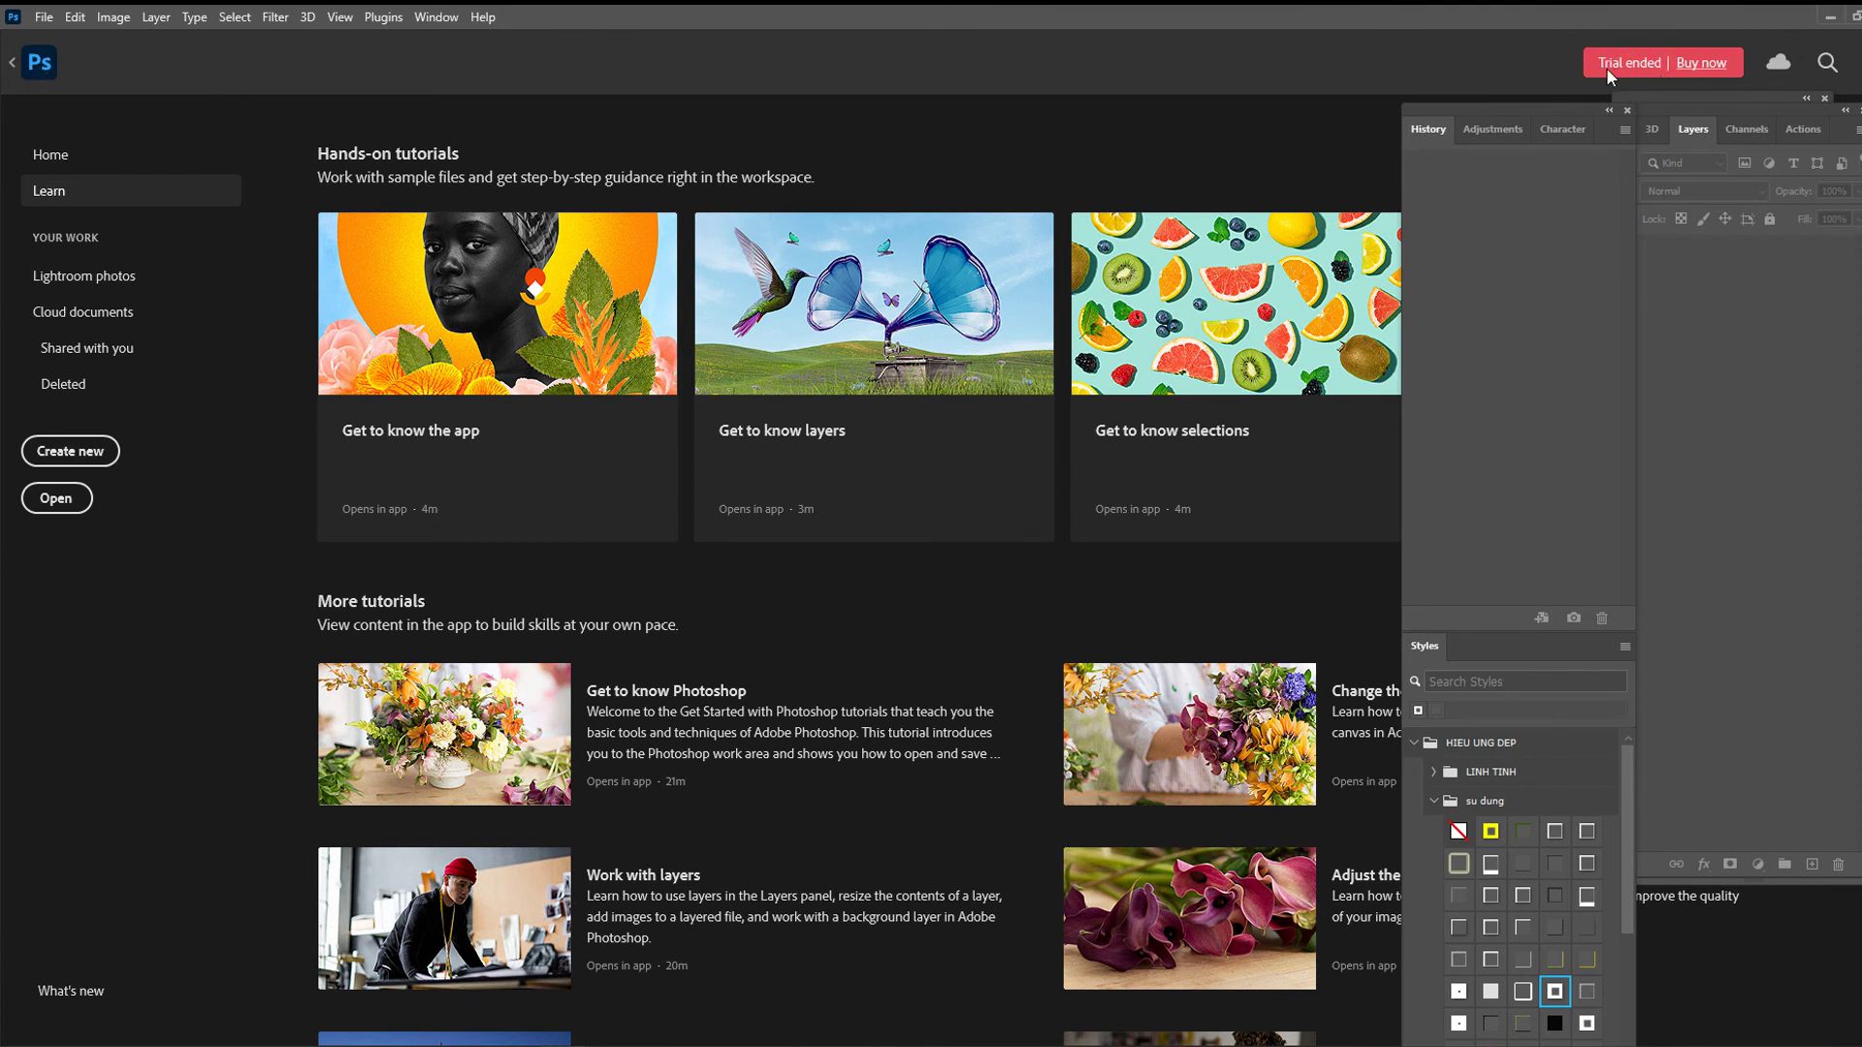
pyautogui.click(12, 70)
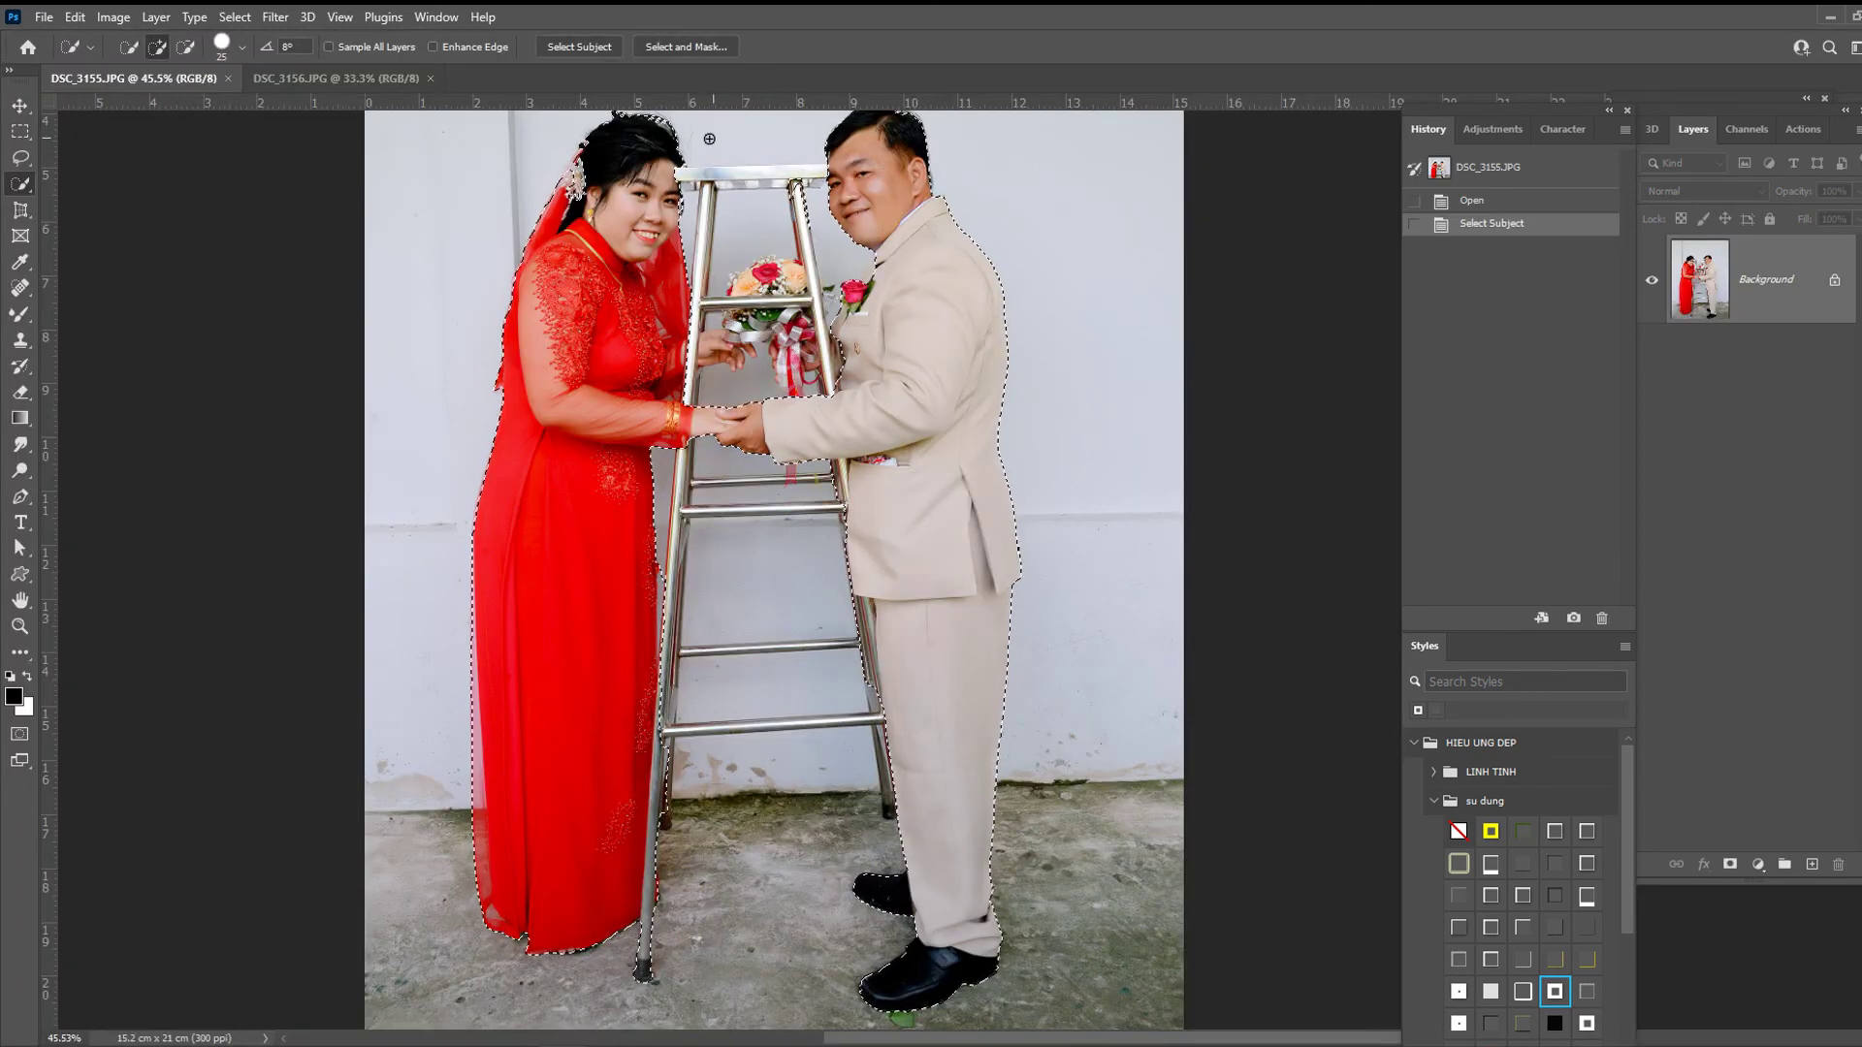
# - Save the wedding photo as cloud document DSC_3155 in PHOTOSHOP 2021, then switch to DSC_3156.JPG
pyautogui.click(1801, 46)
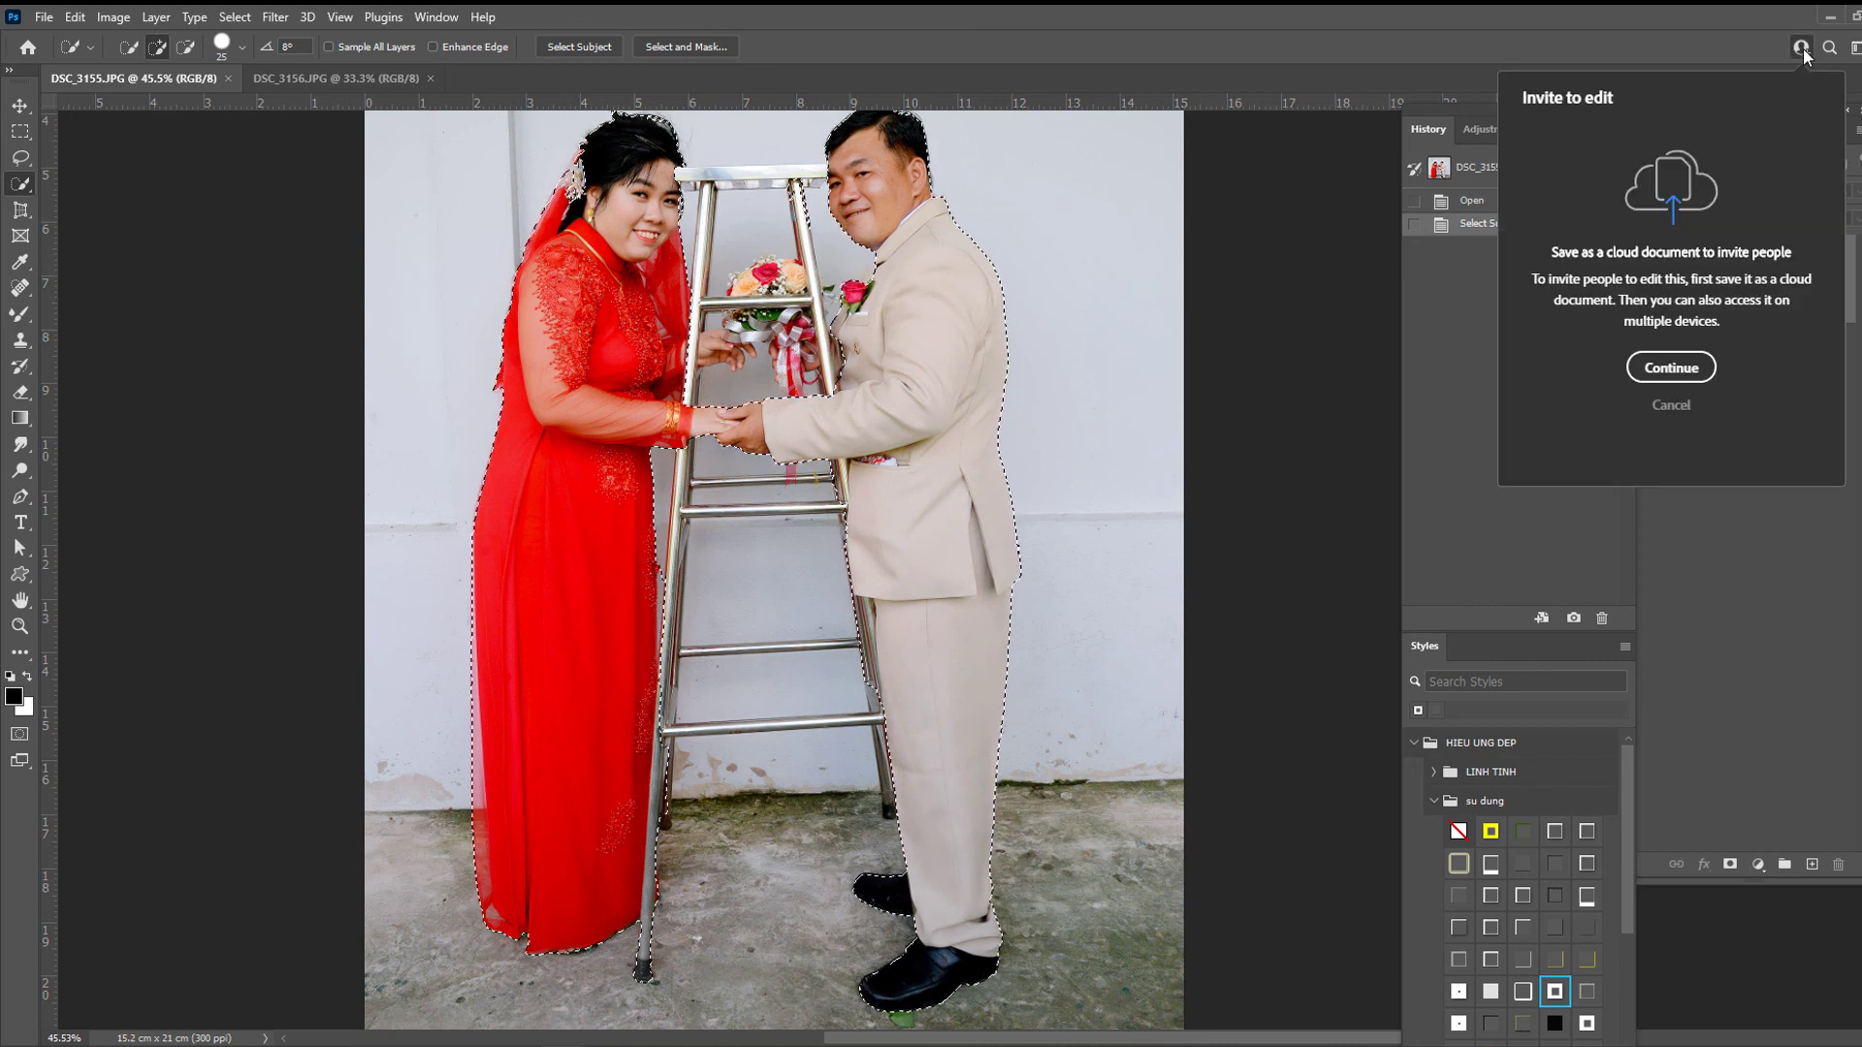
pyautogui.click(1670, 368)
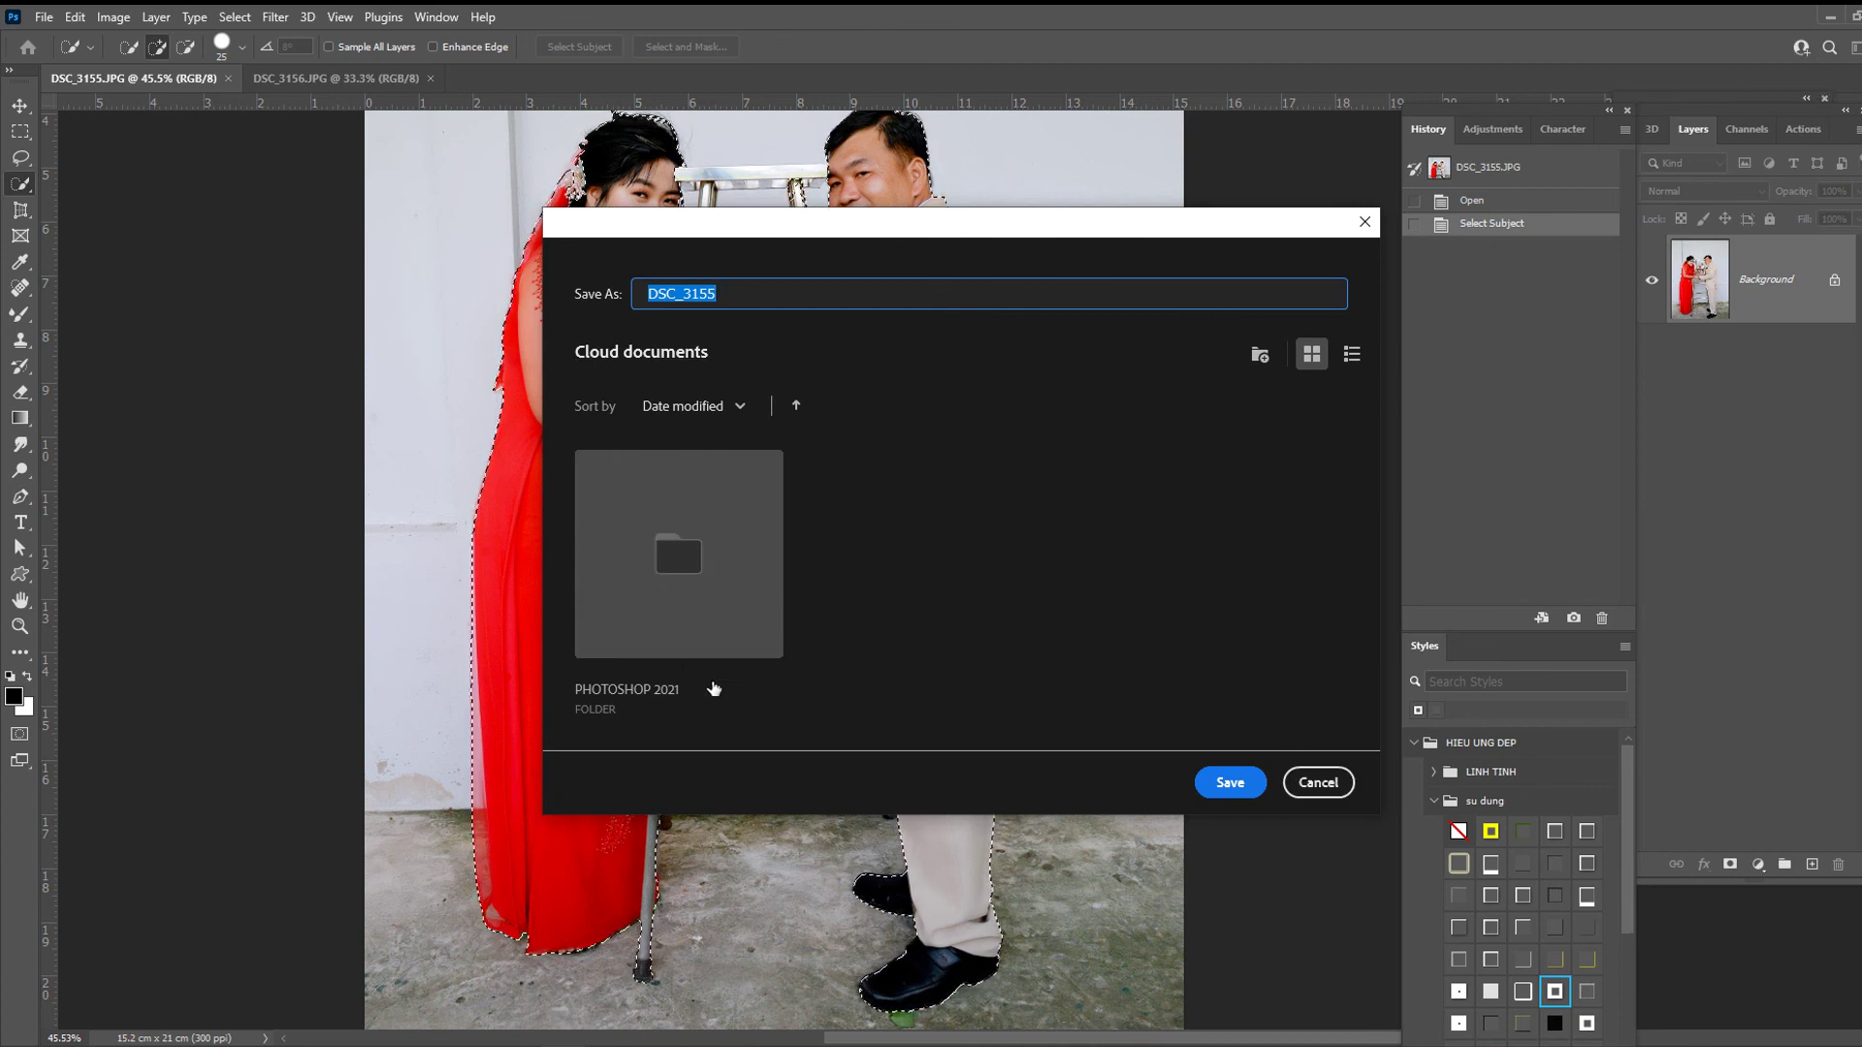
pyautogui.click(689, 580)
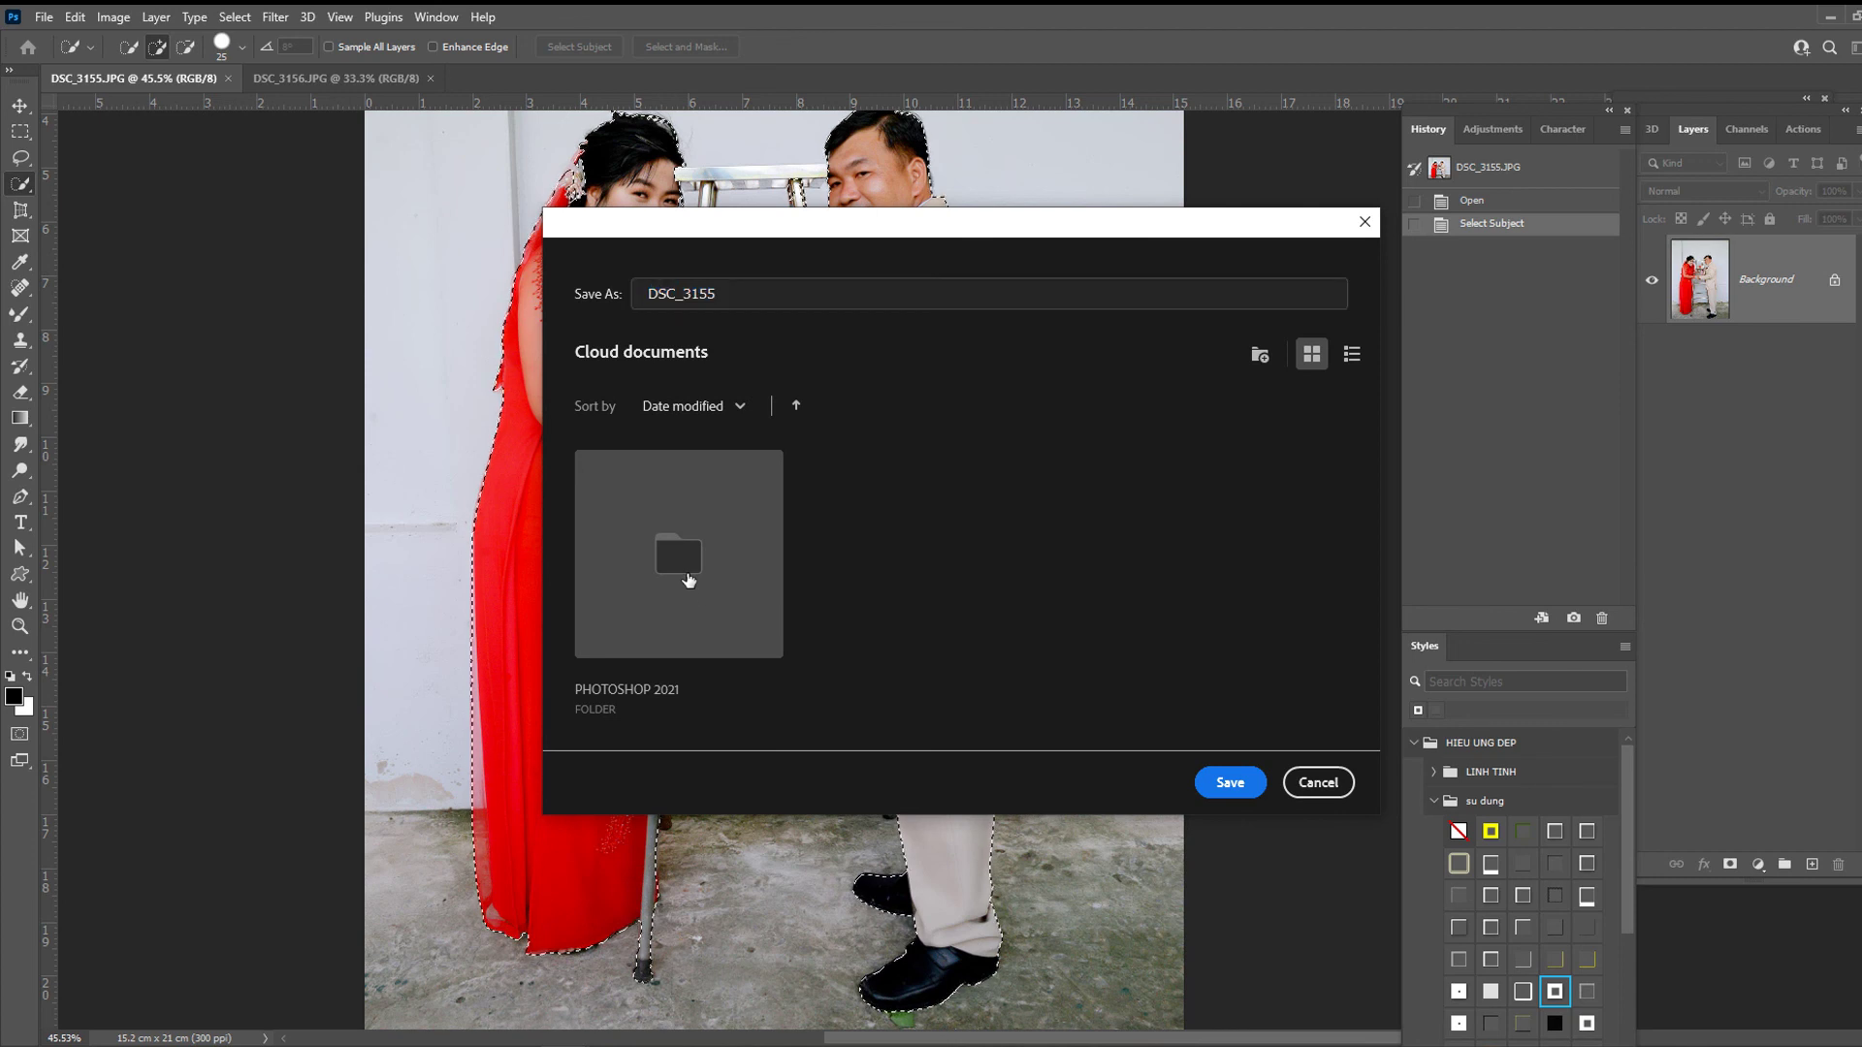
pyautogui.doubleClick(689, 580)
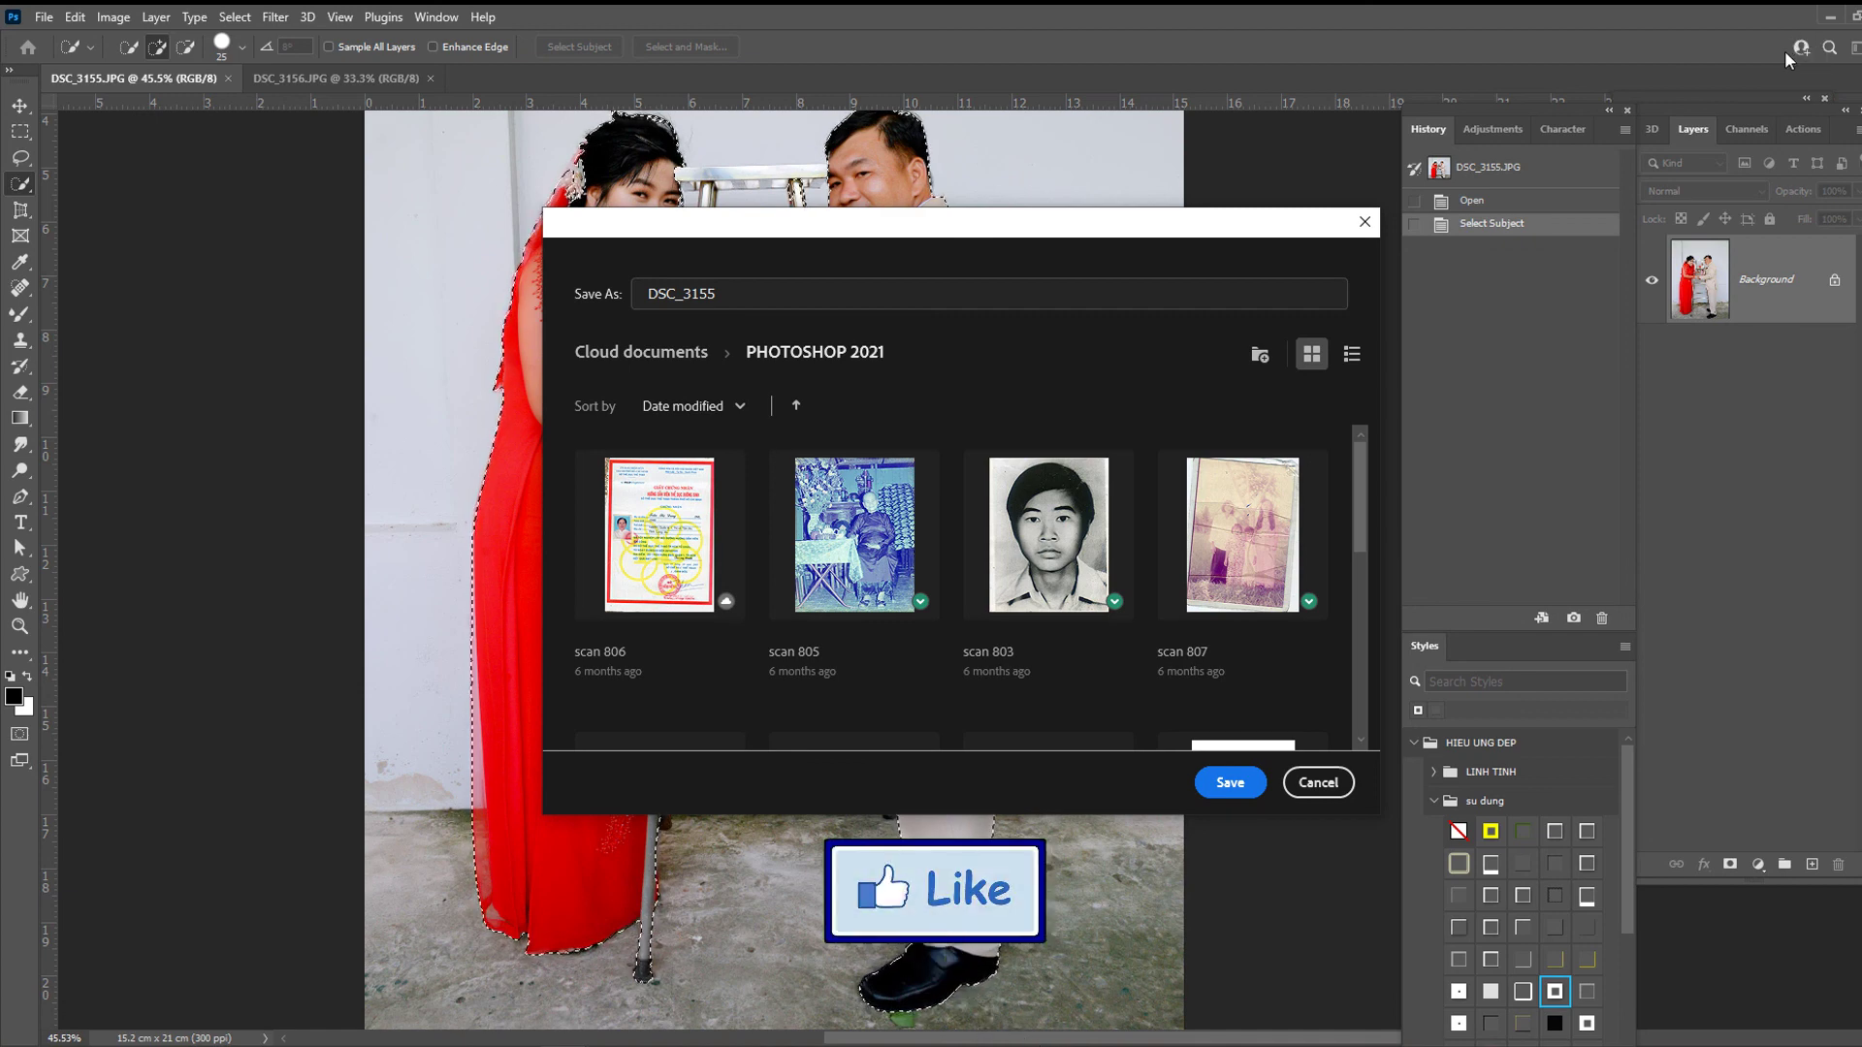
pyautogui.scroll(-1, 1185, 690)
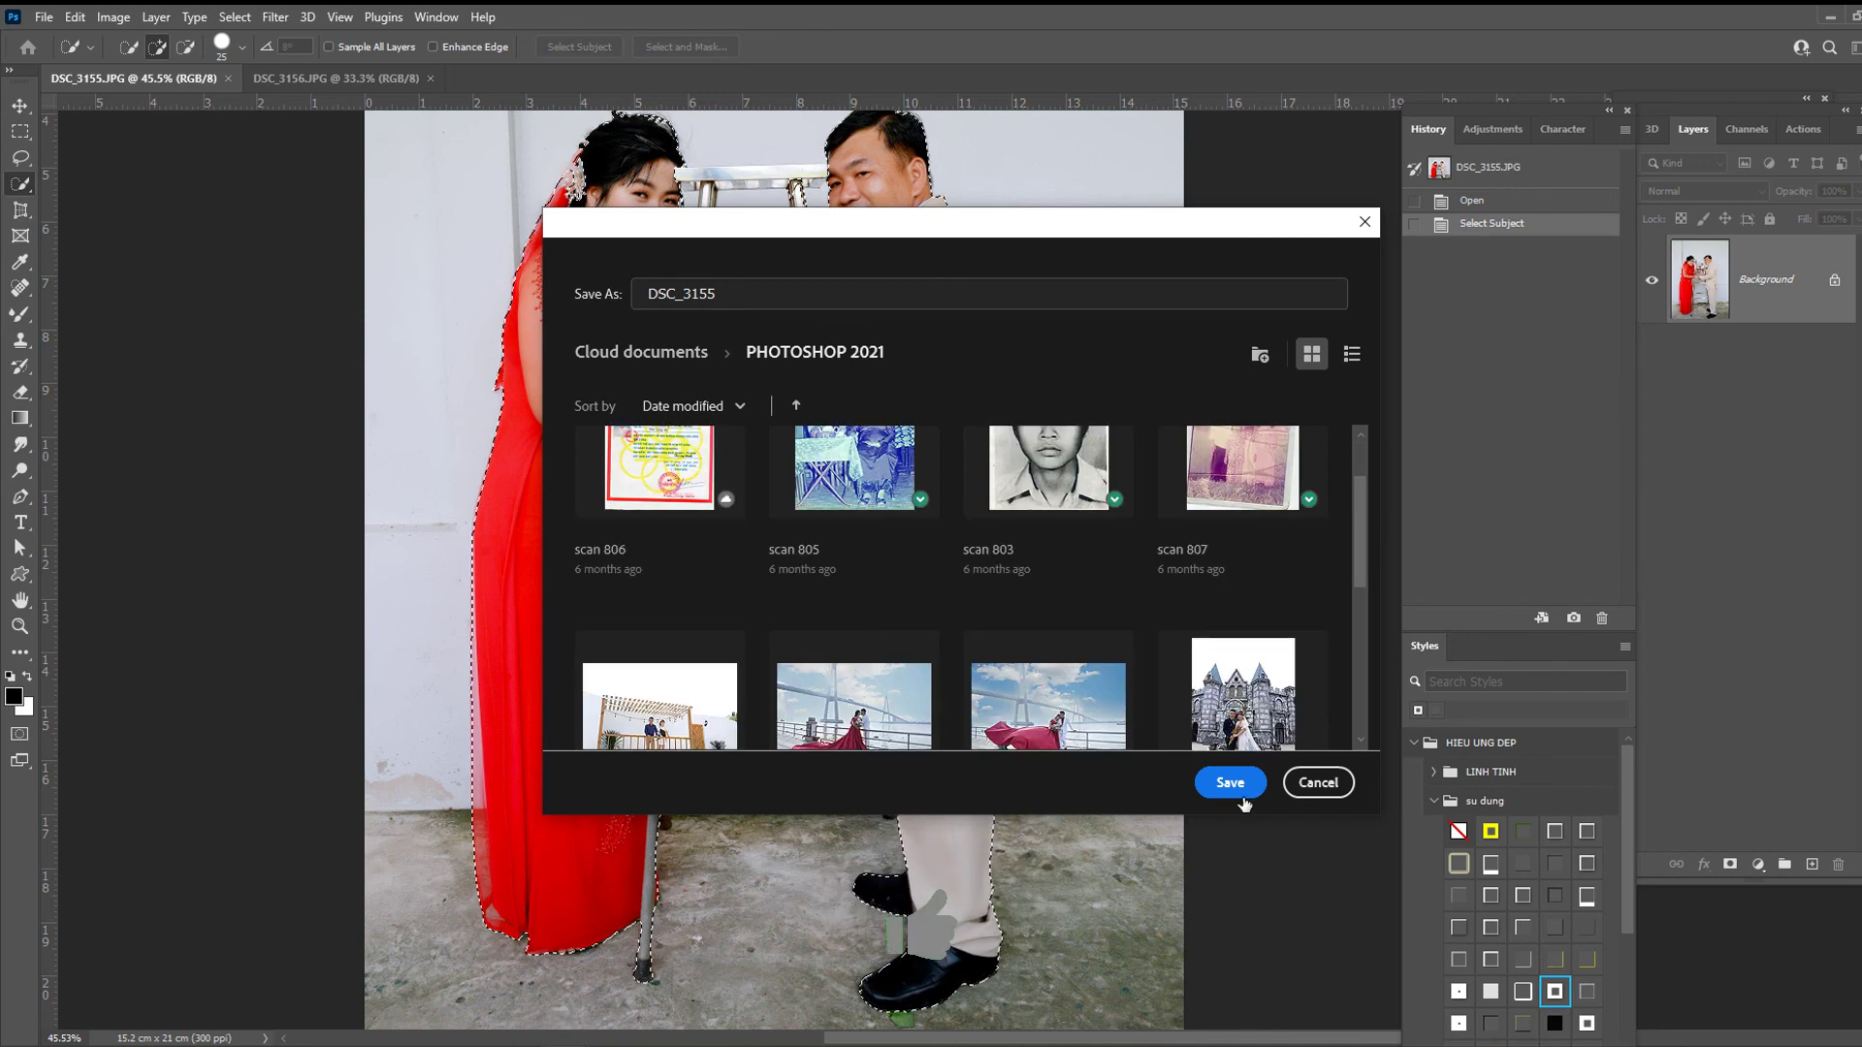
pyautogui.click(1232, 786)
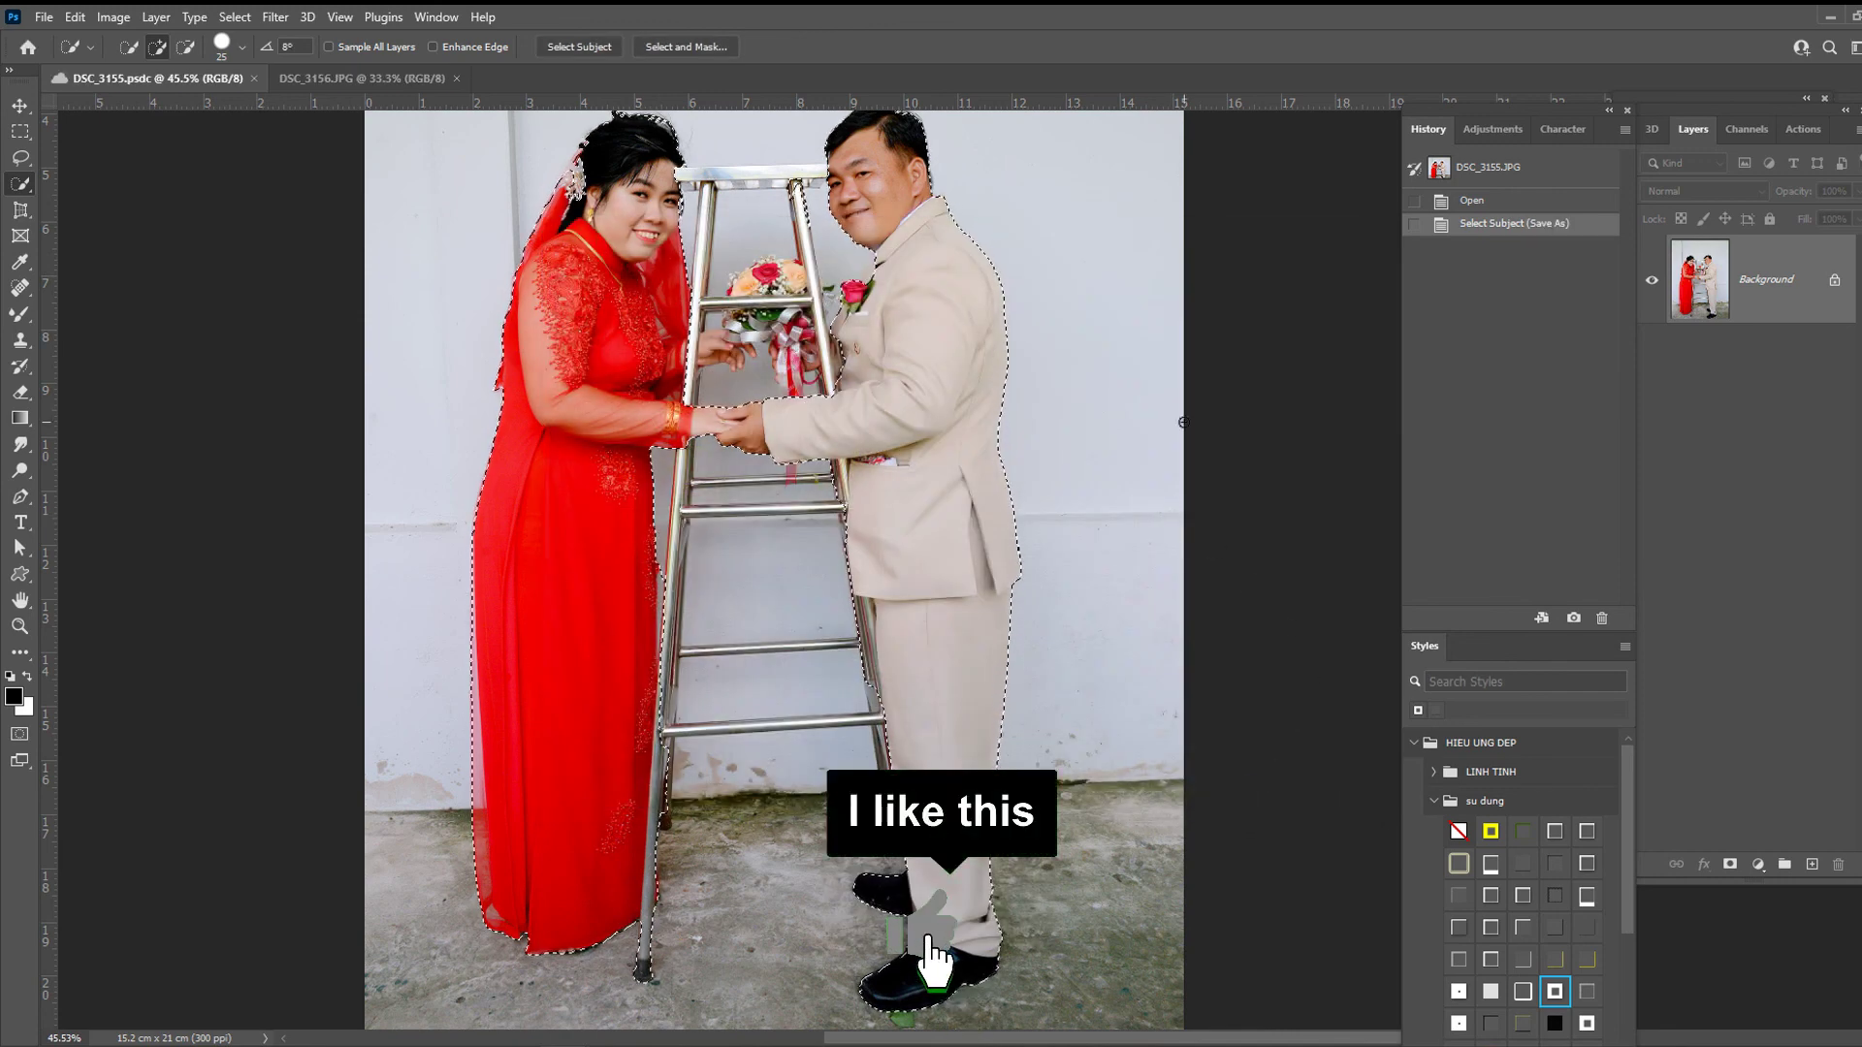
pyautogui.scroll(-3, 1349, 382)
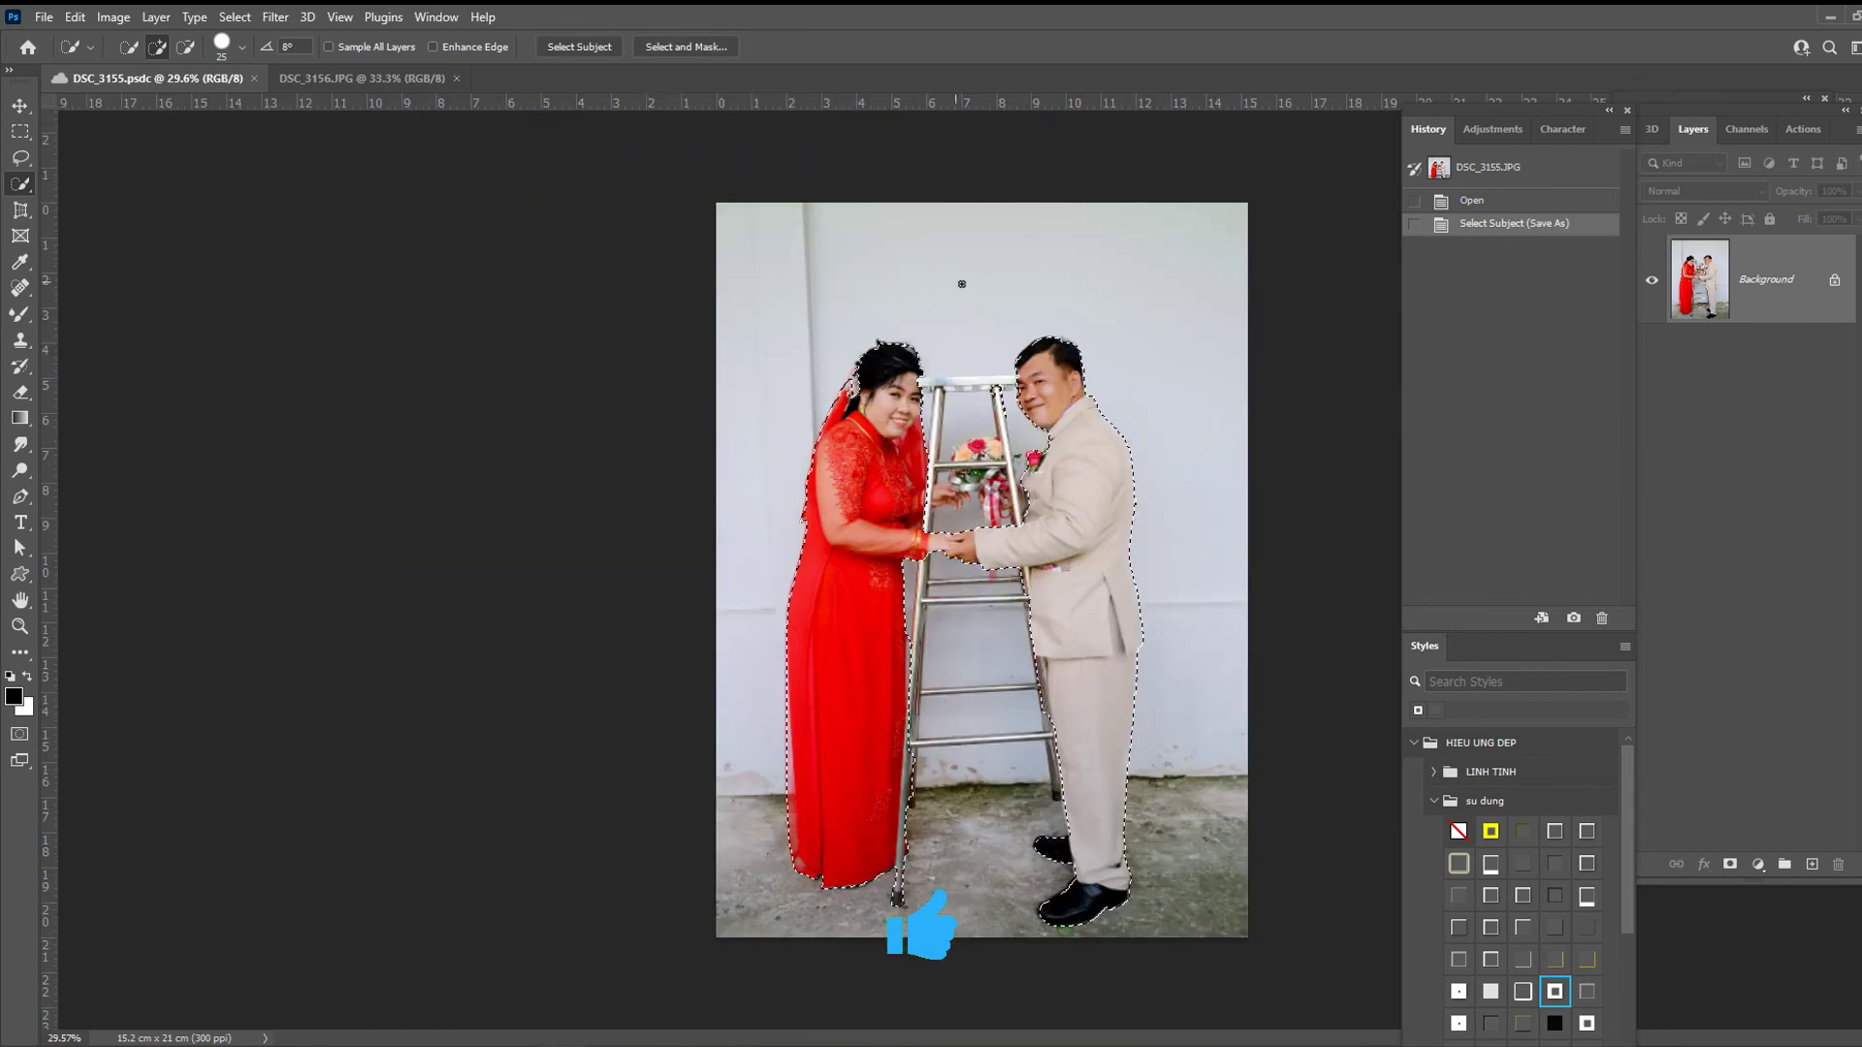
pyautogui.click(318, 78)
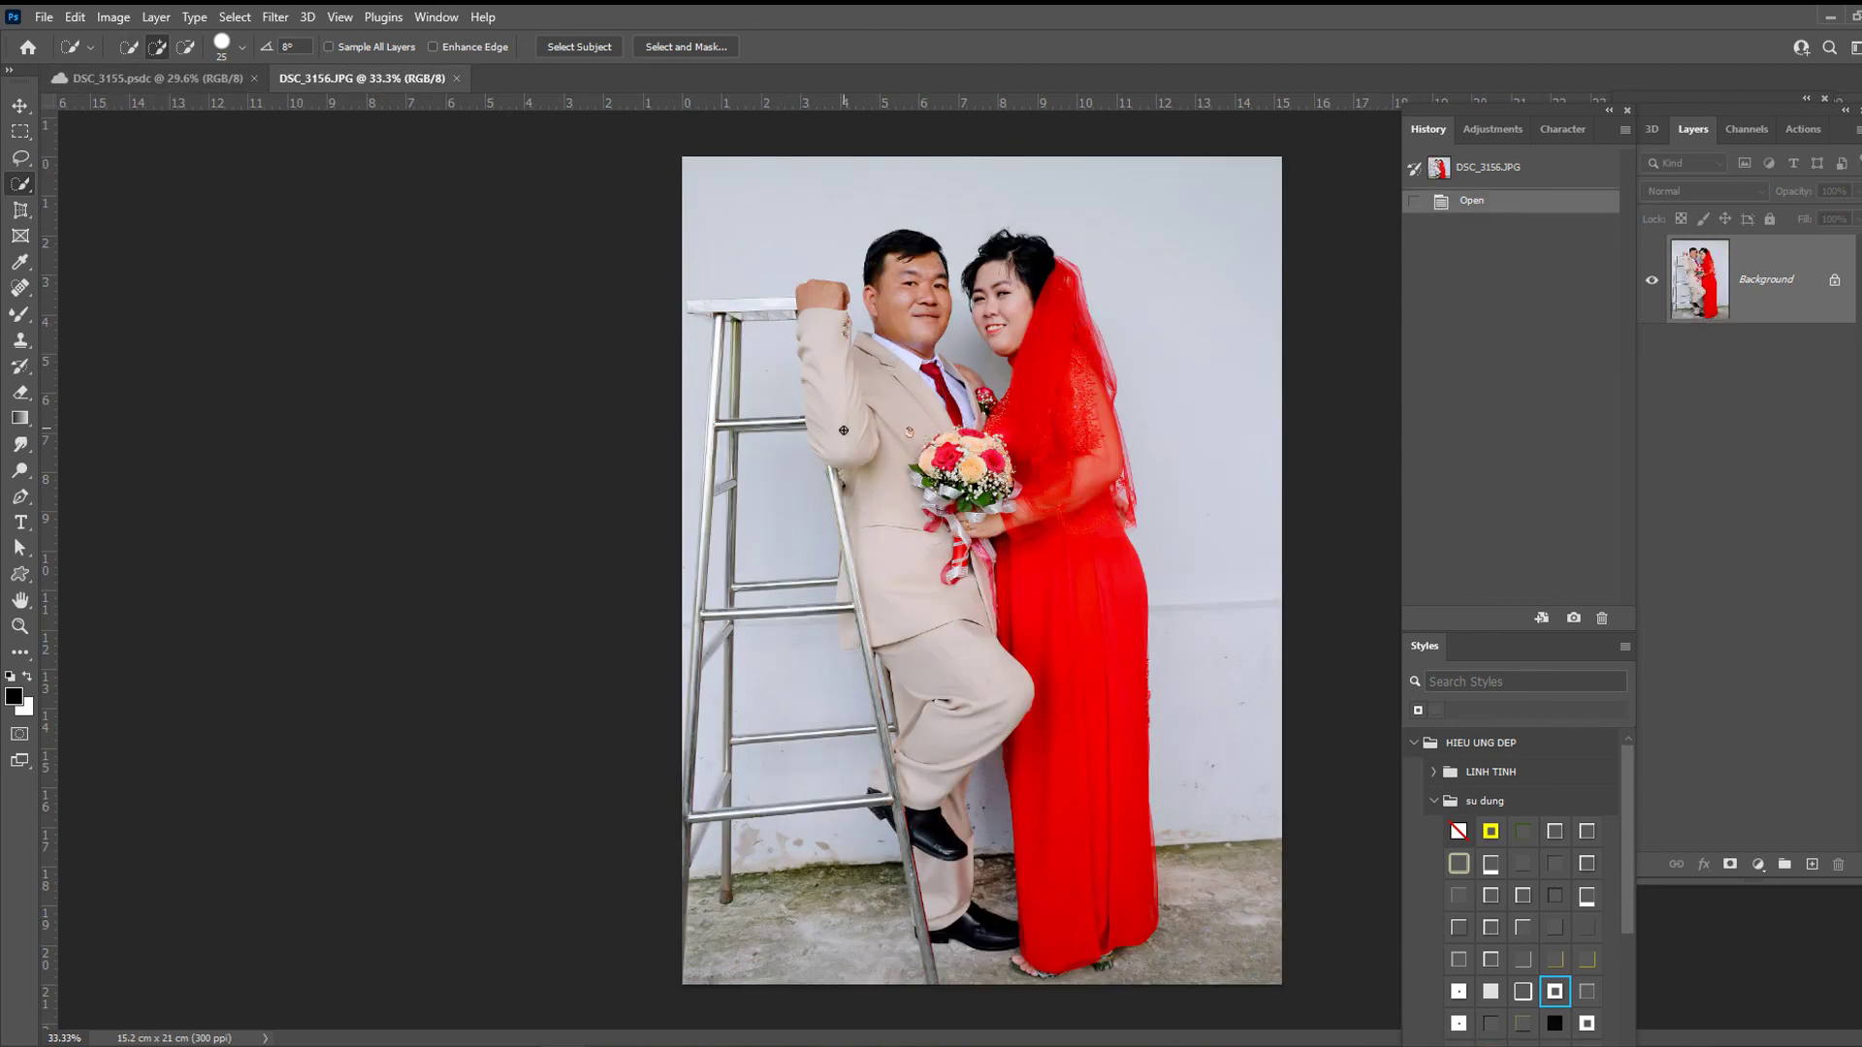